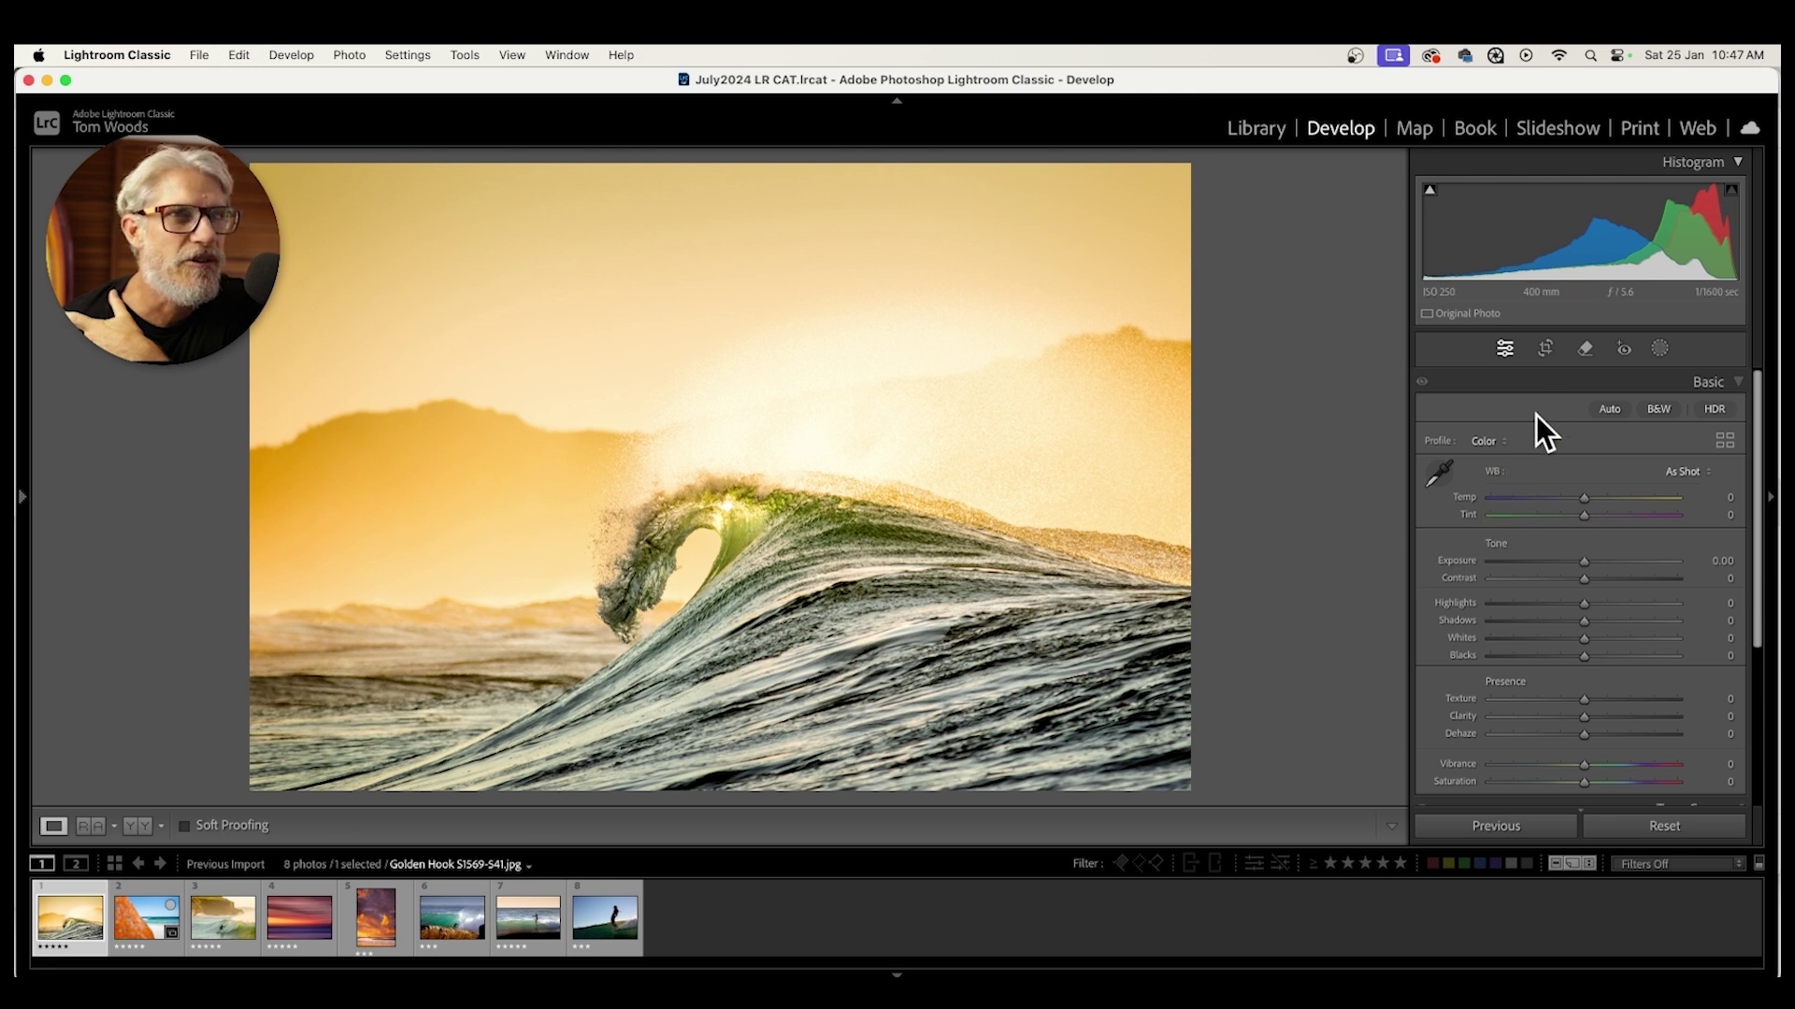
- Crop the golden wave photo to a 4 x 5 portrait frame, sliding it right to centre the wave
click(1546, 350)
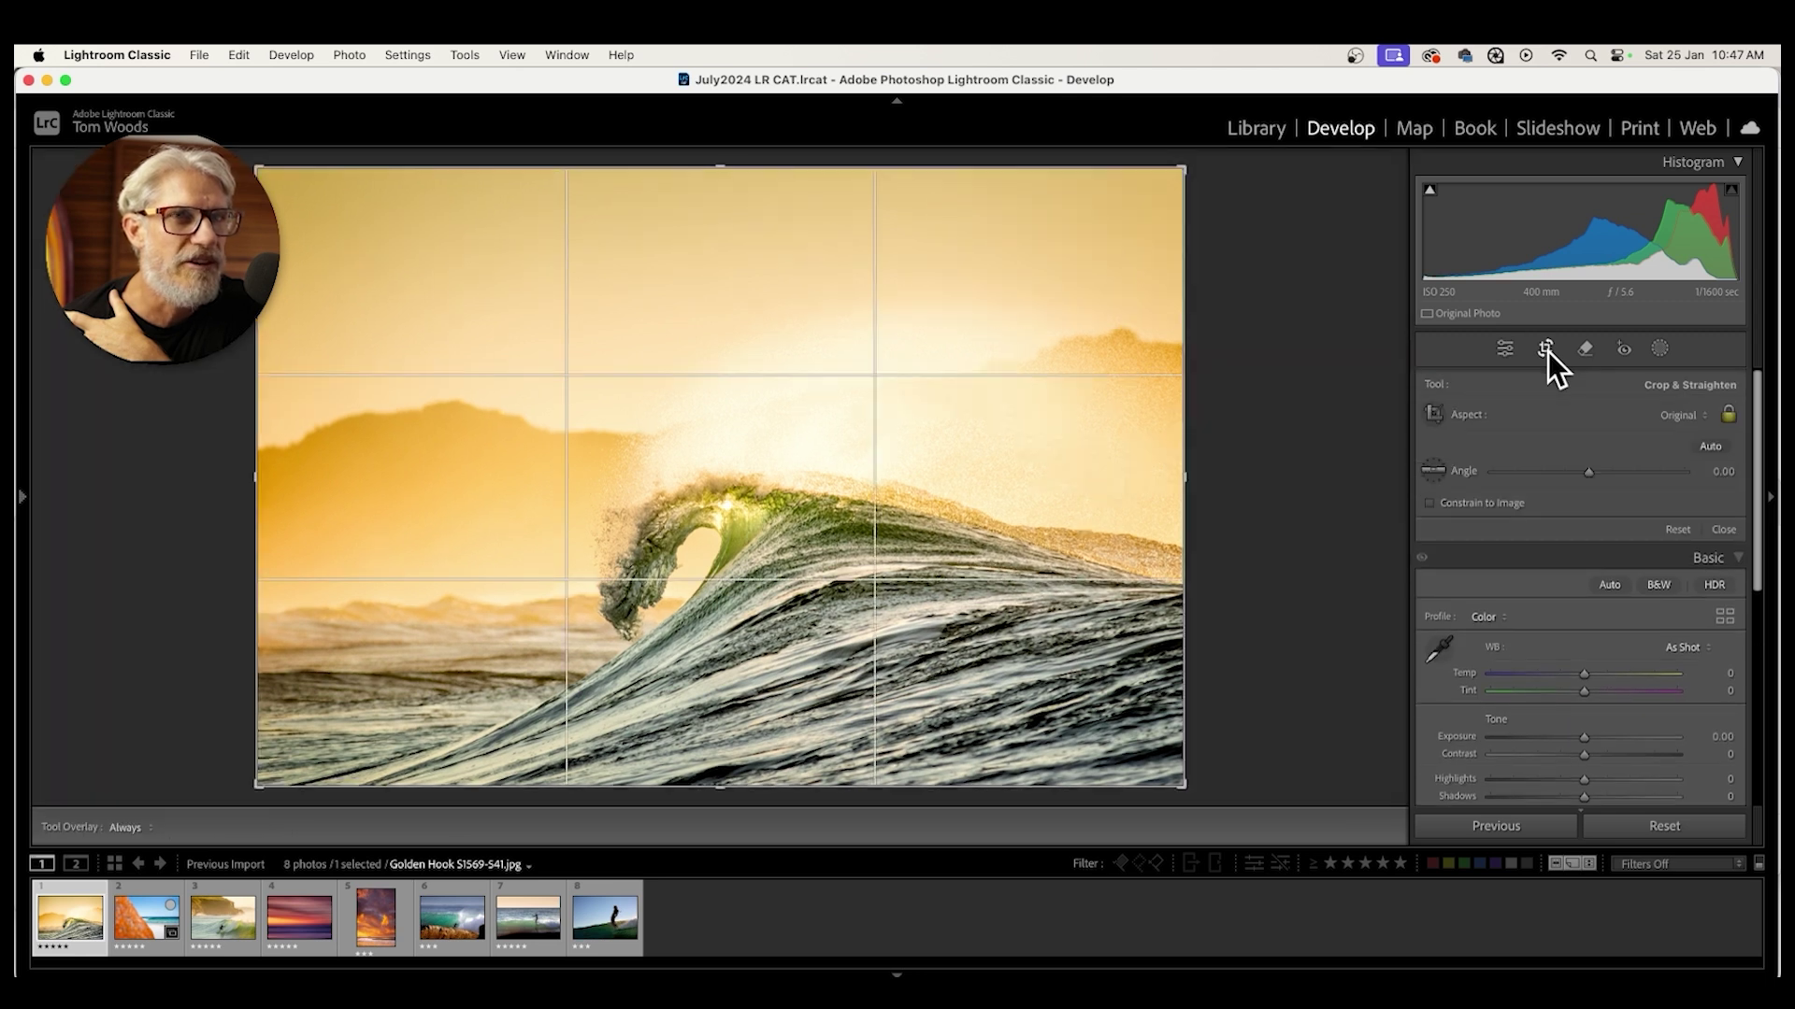
click(1701, 421)
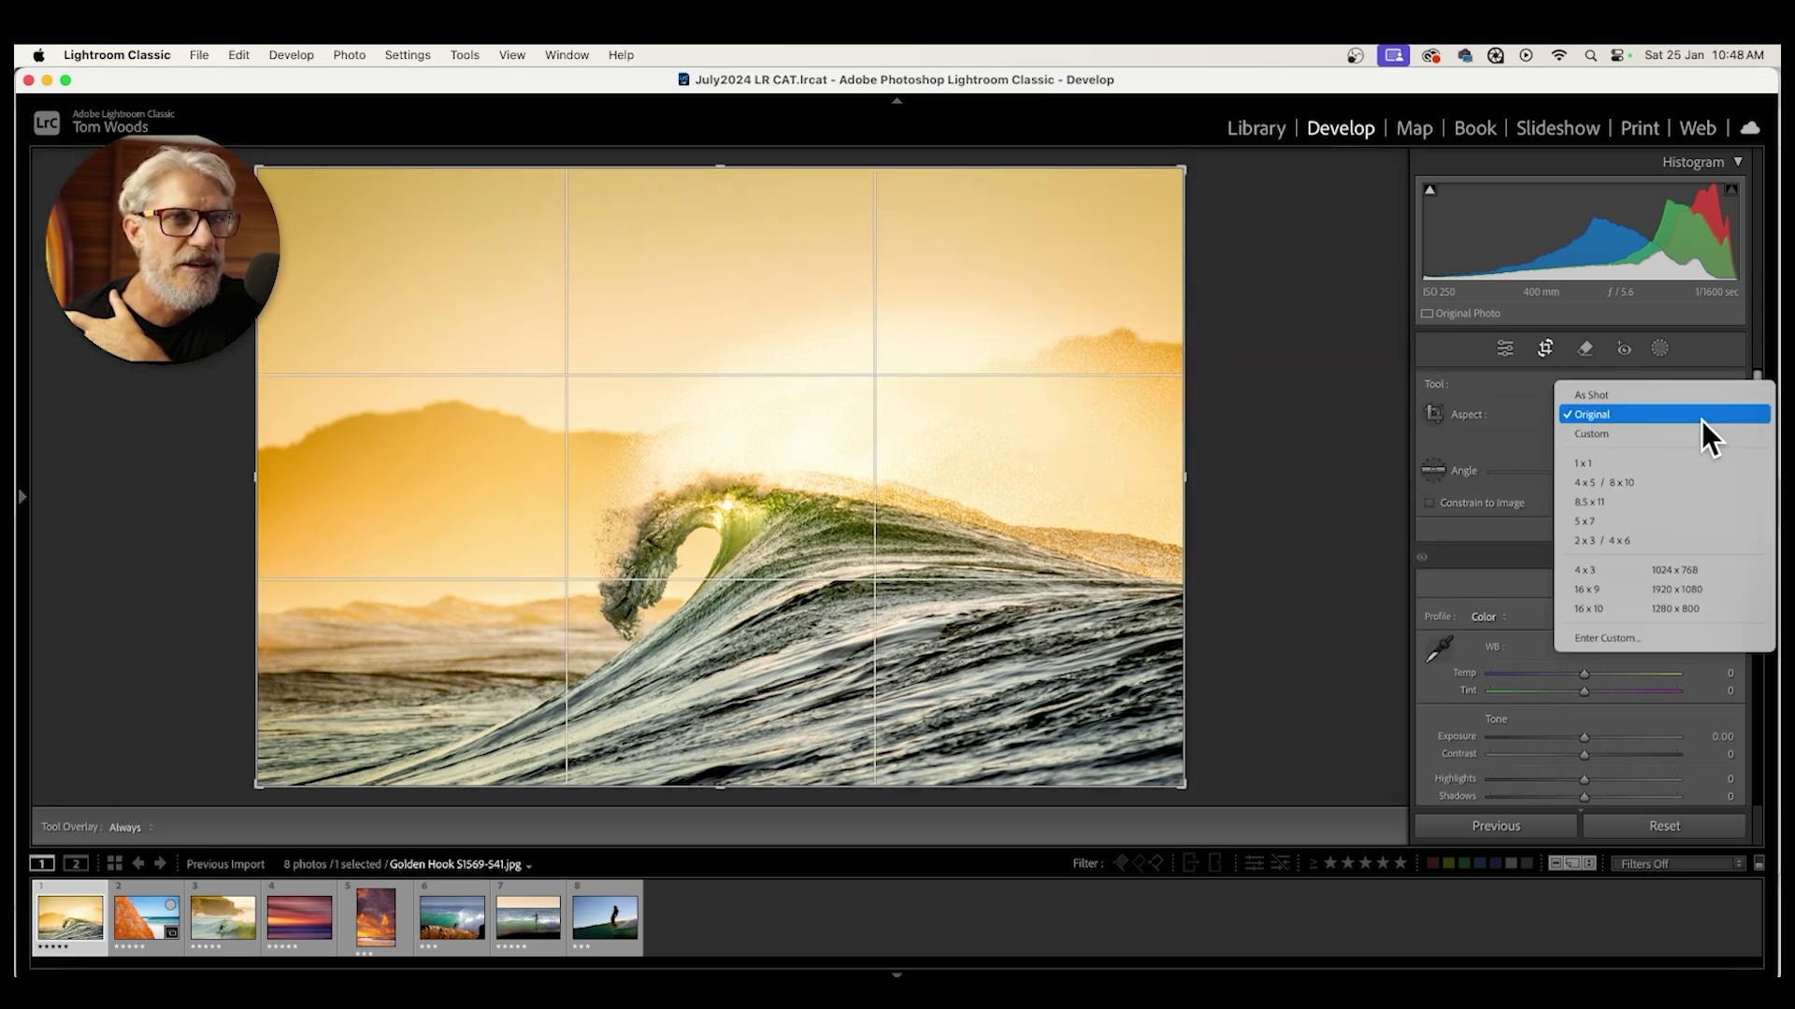
click(1589, 484)
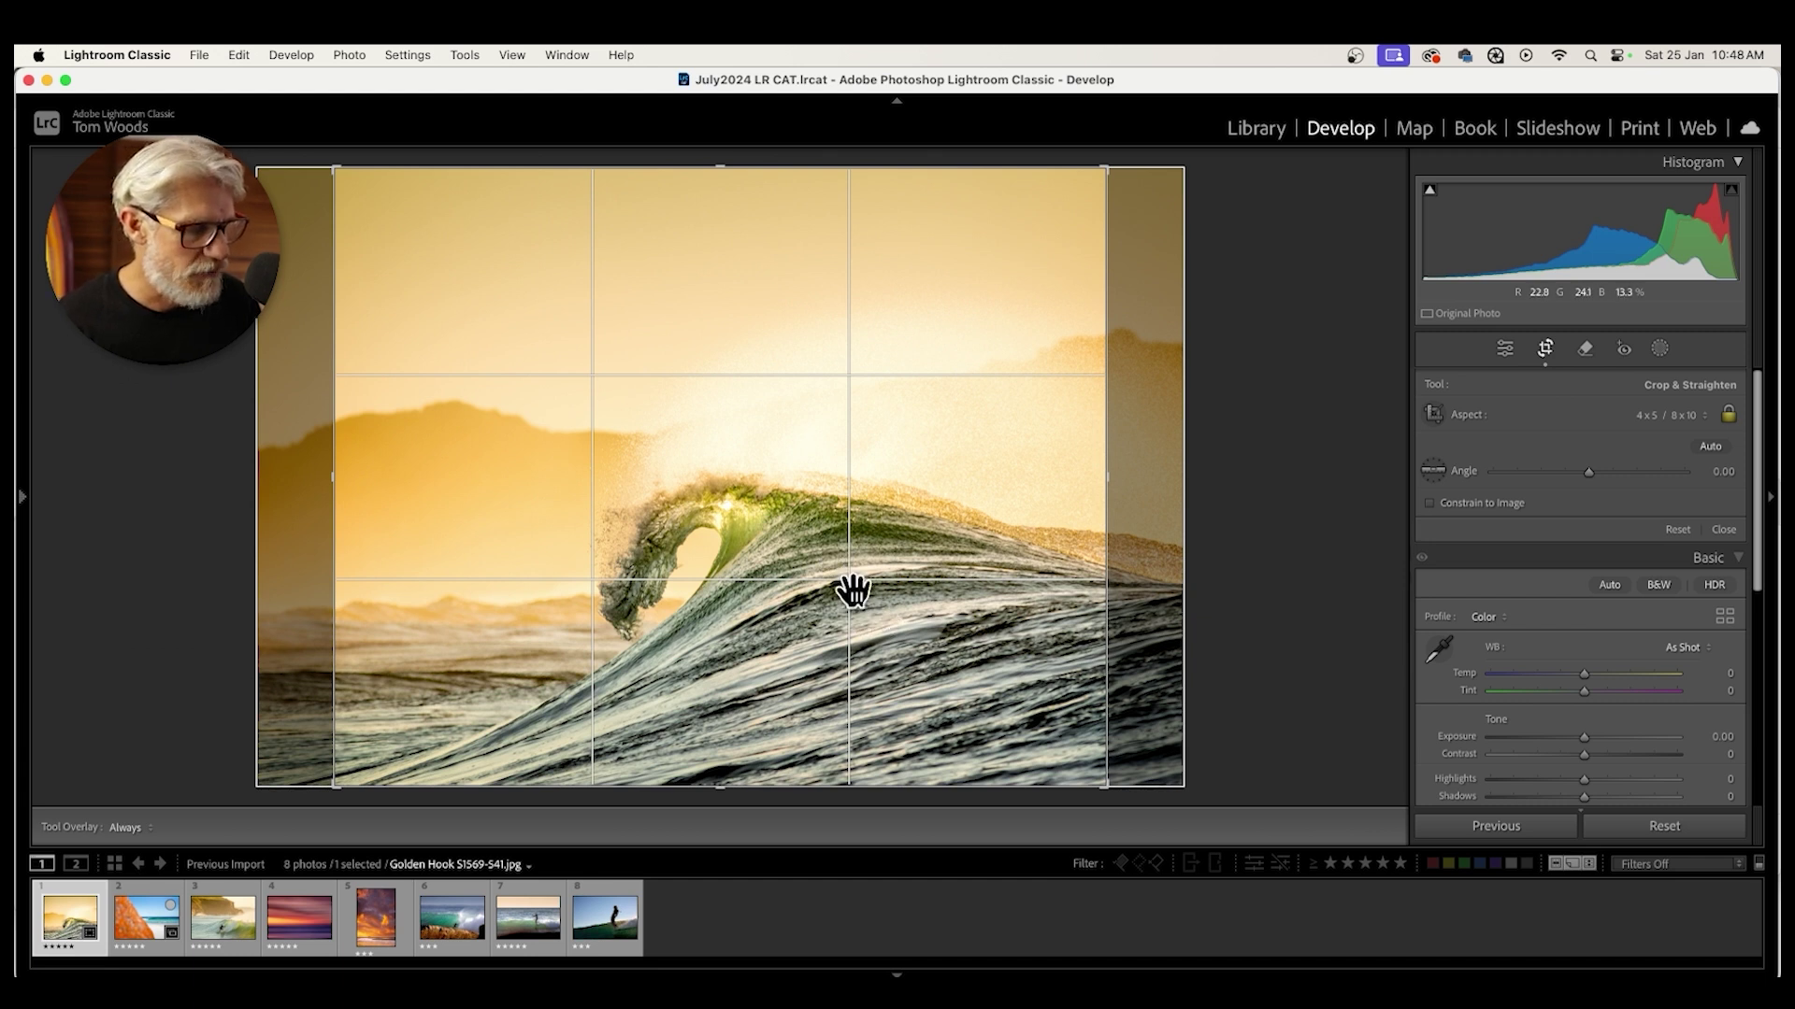
key(x)
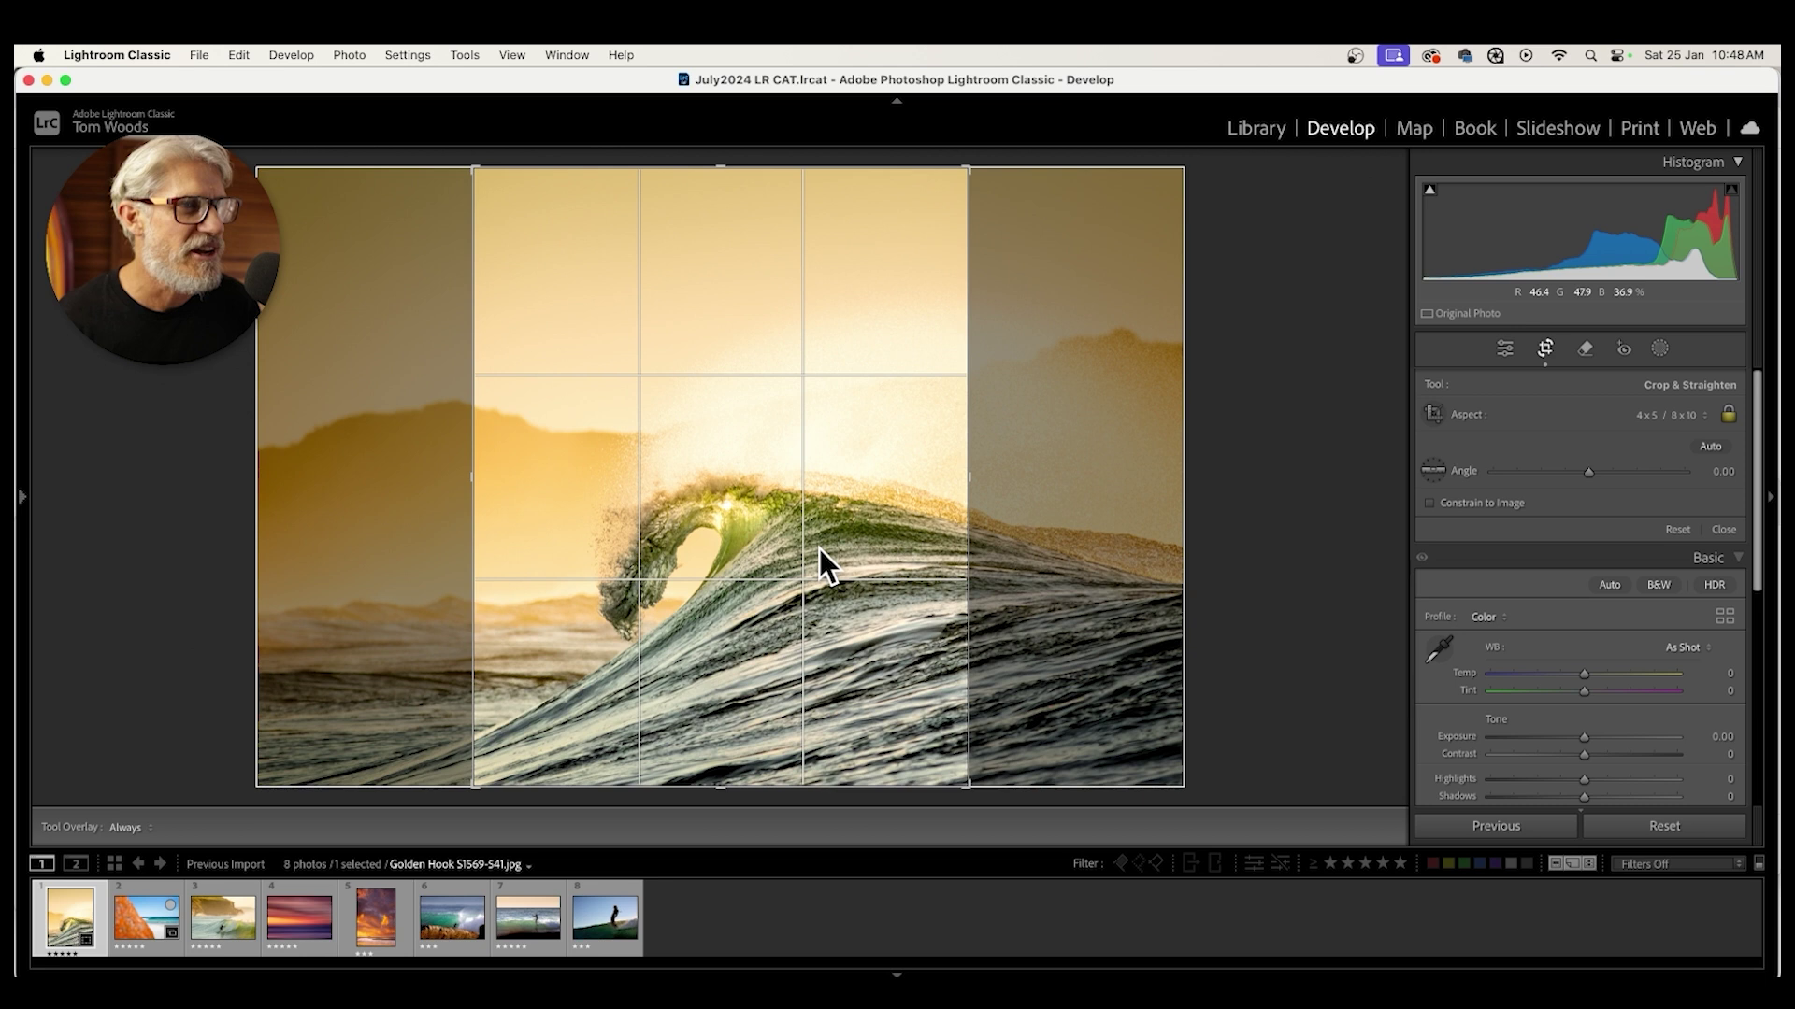
drag(749, 473, 783, 463)
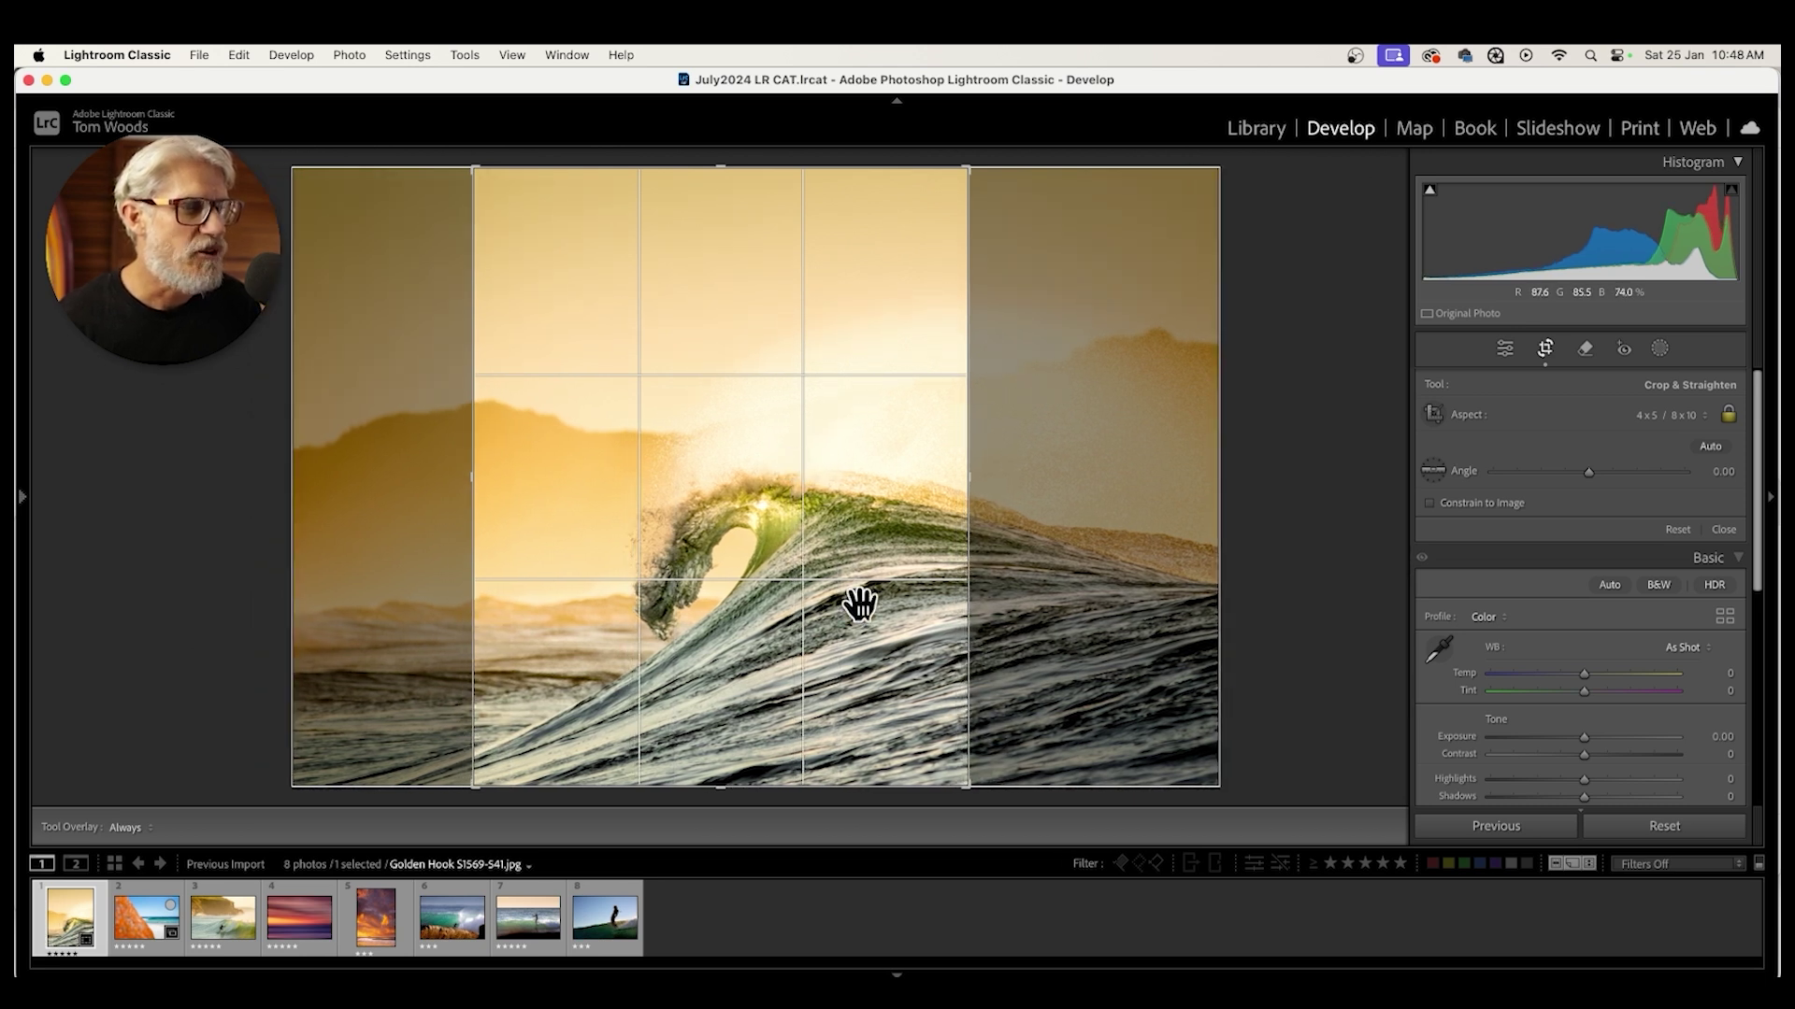
key(Return)
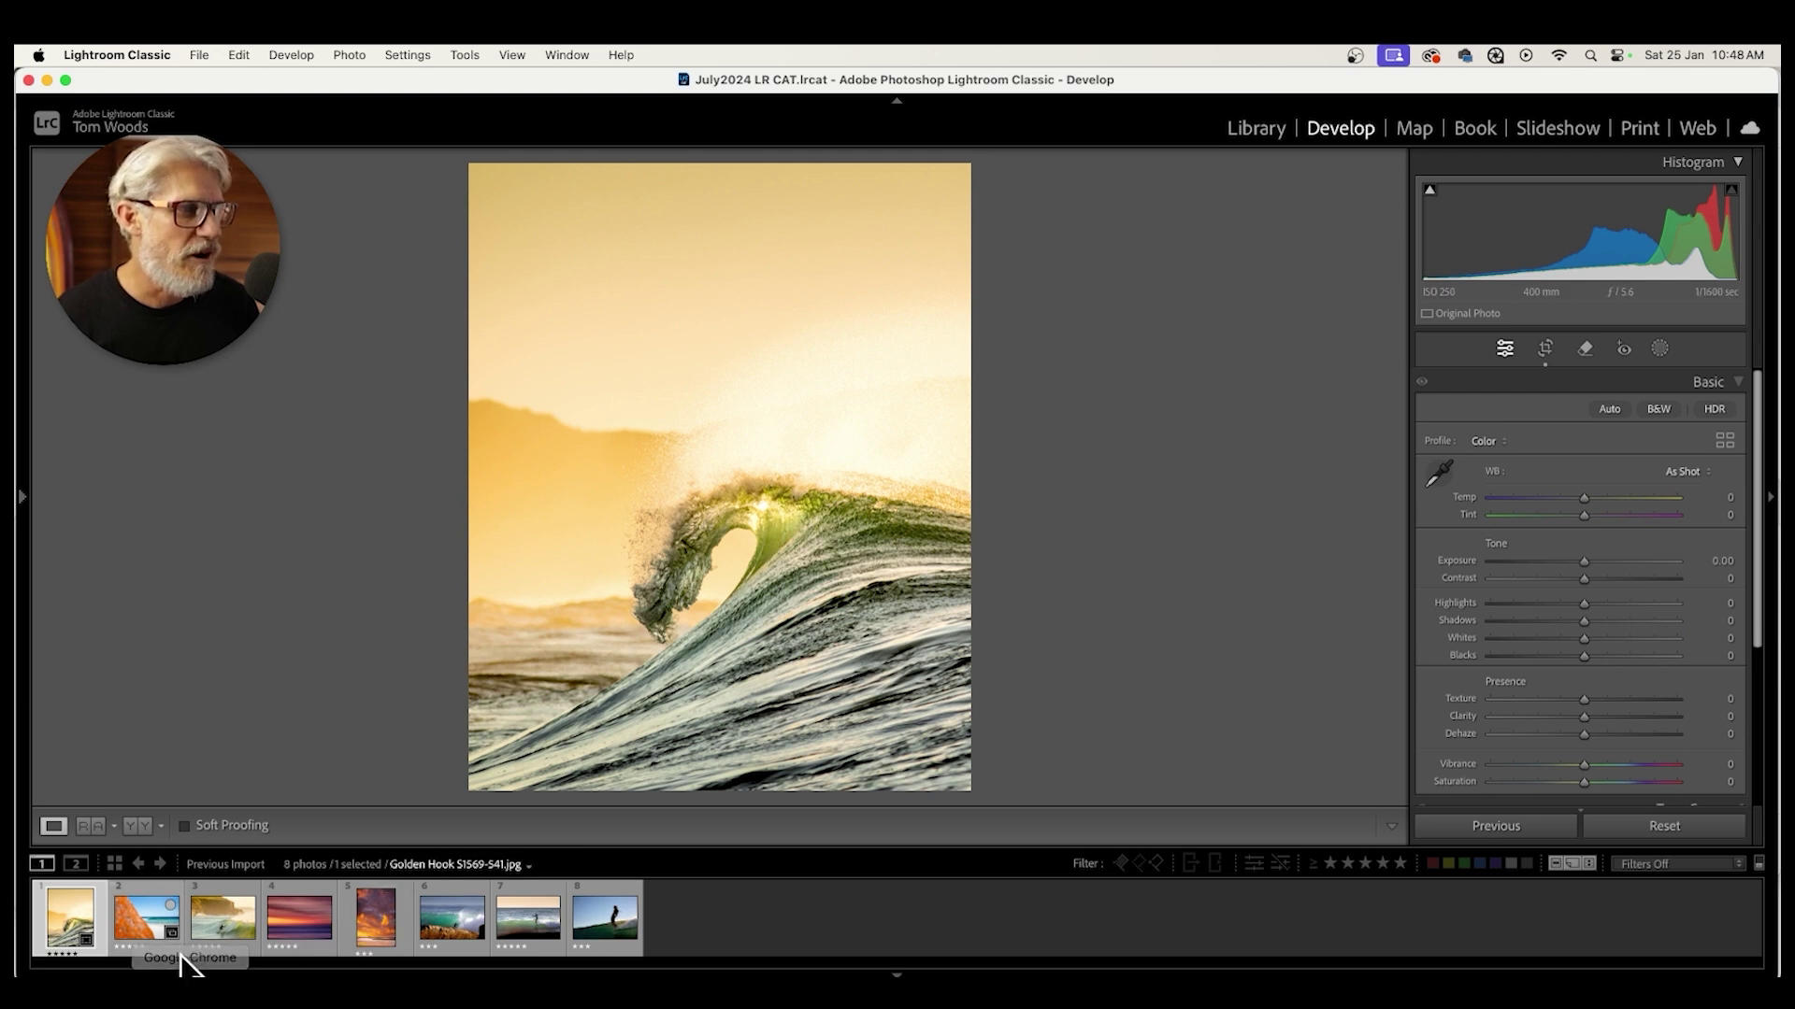
- Crop the orange-rock beach photo to a 4 x 5 portrait frame, shifted slightly right
click(153, 948)
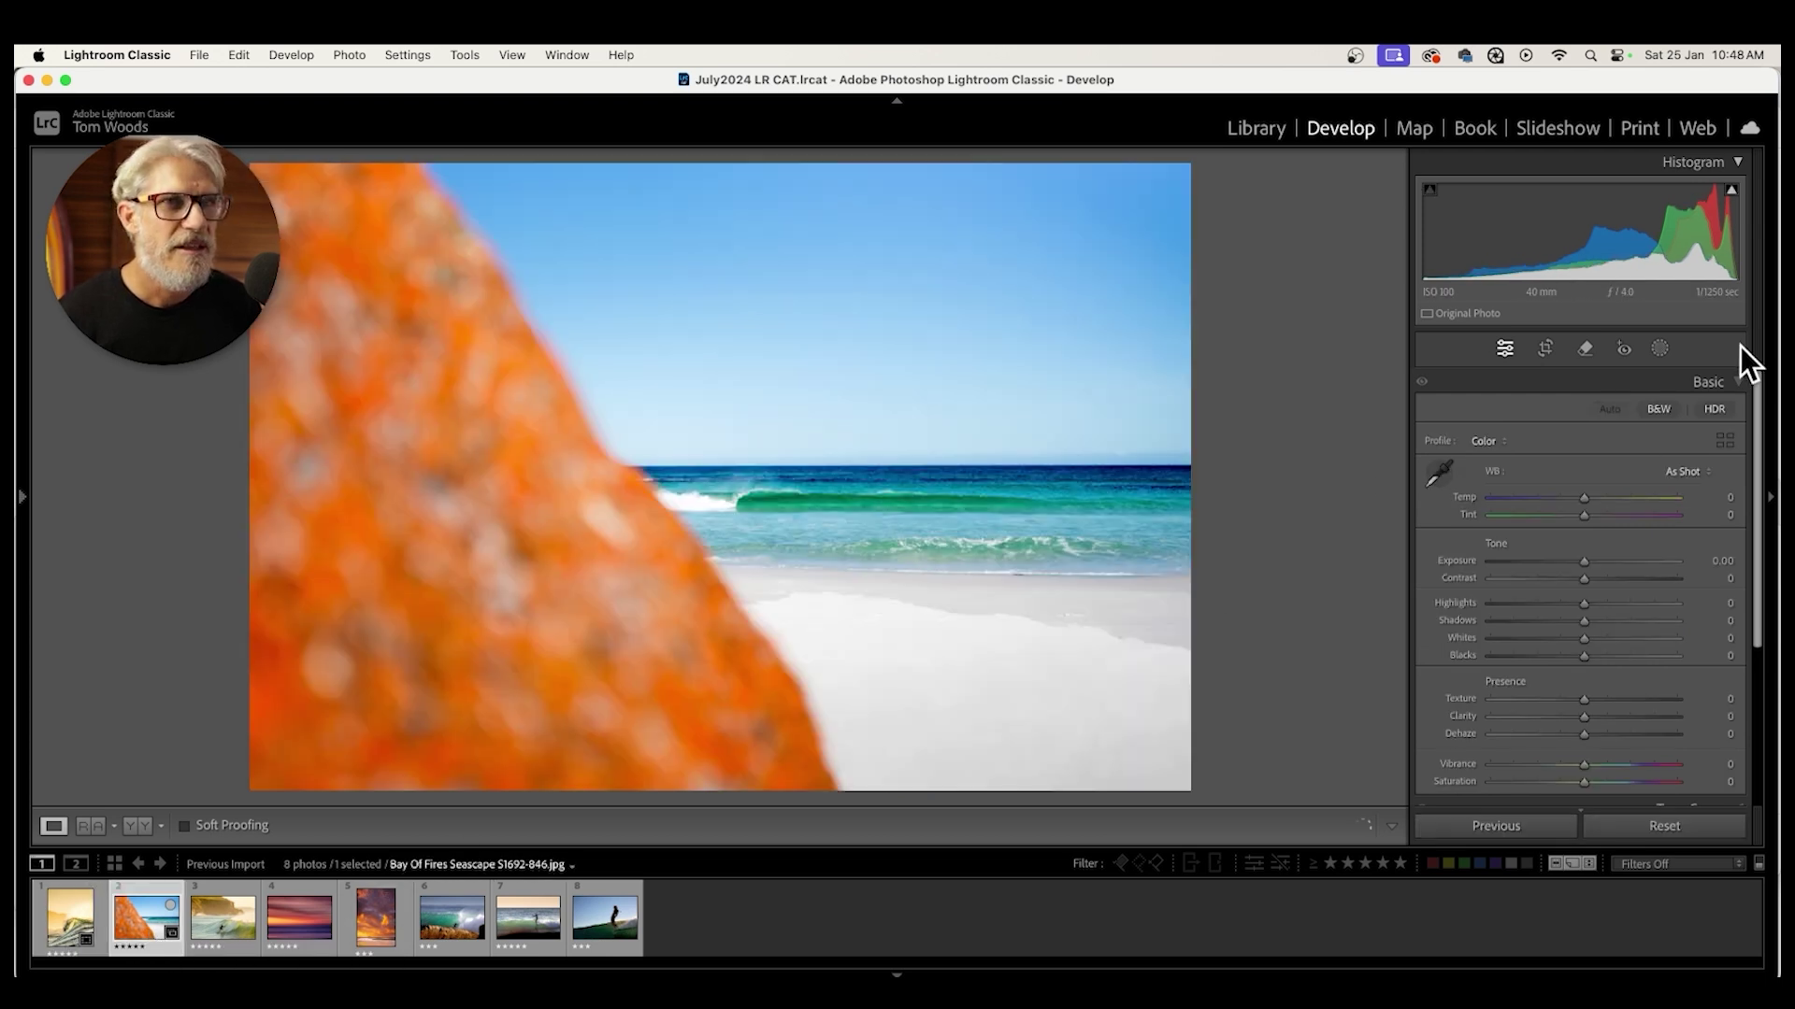
click(1545, 349)
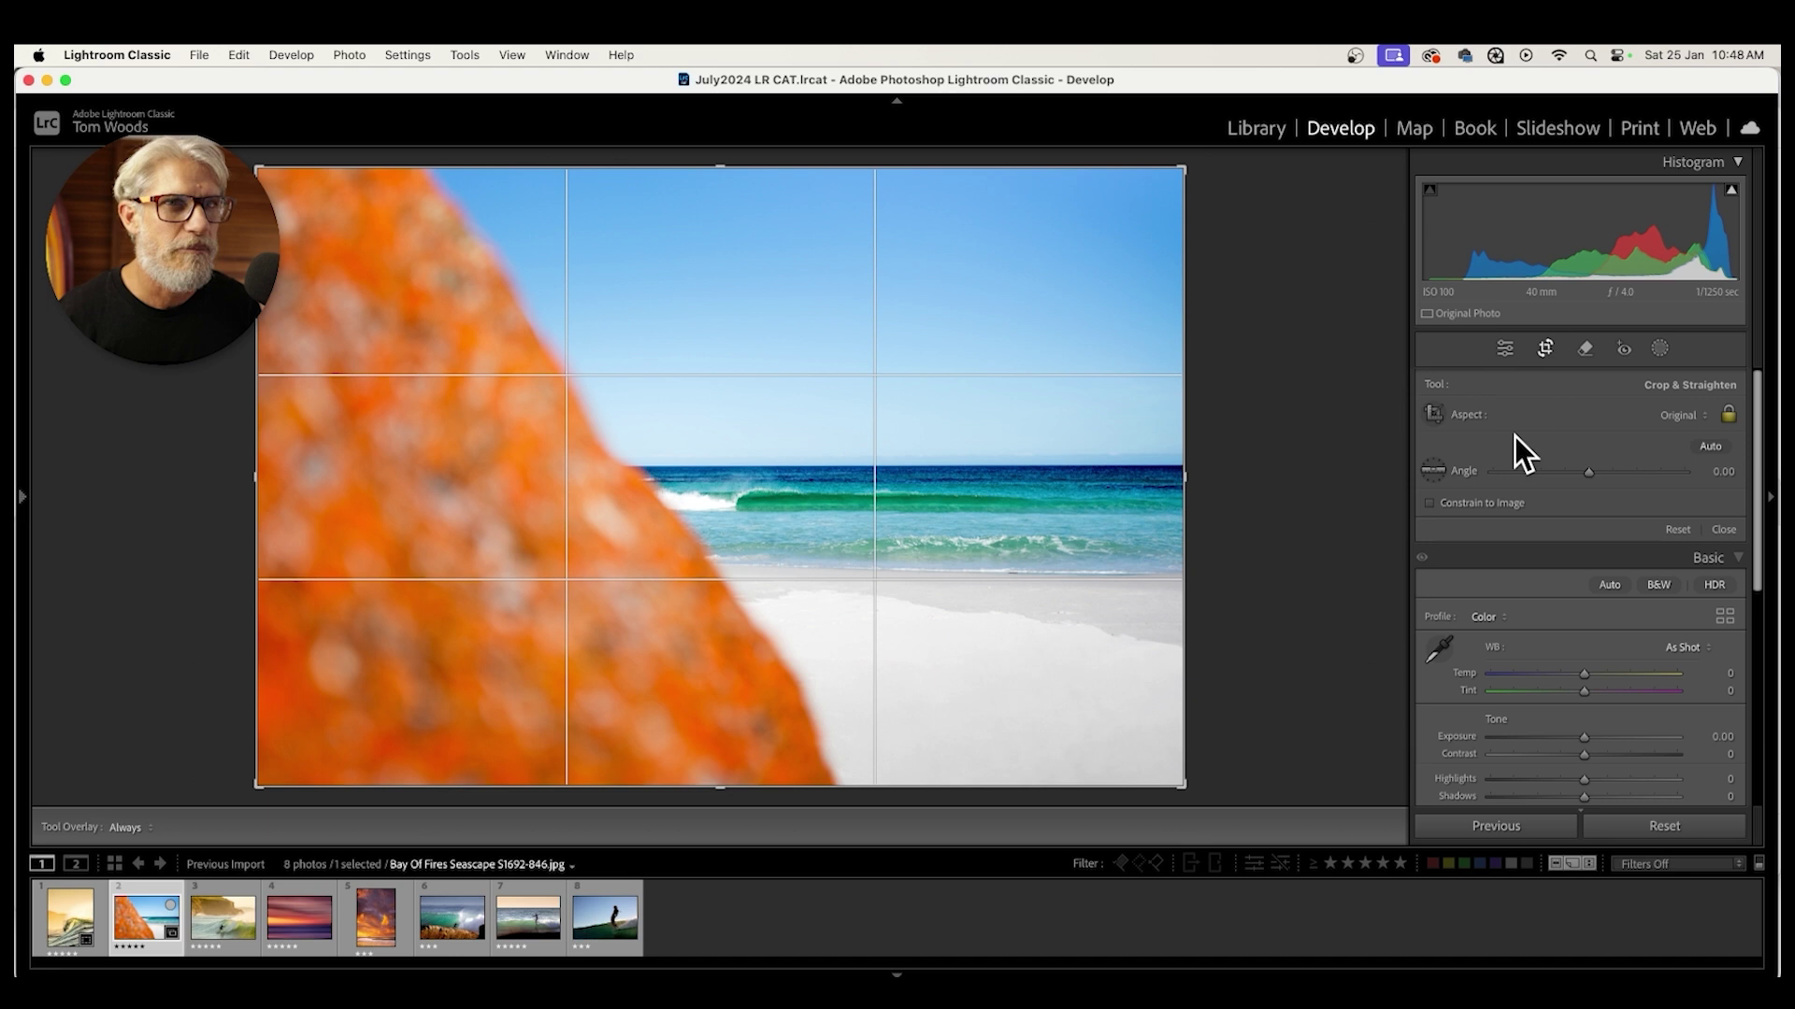
click(1705, 417)
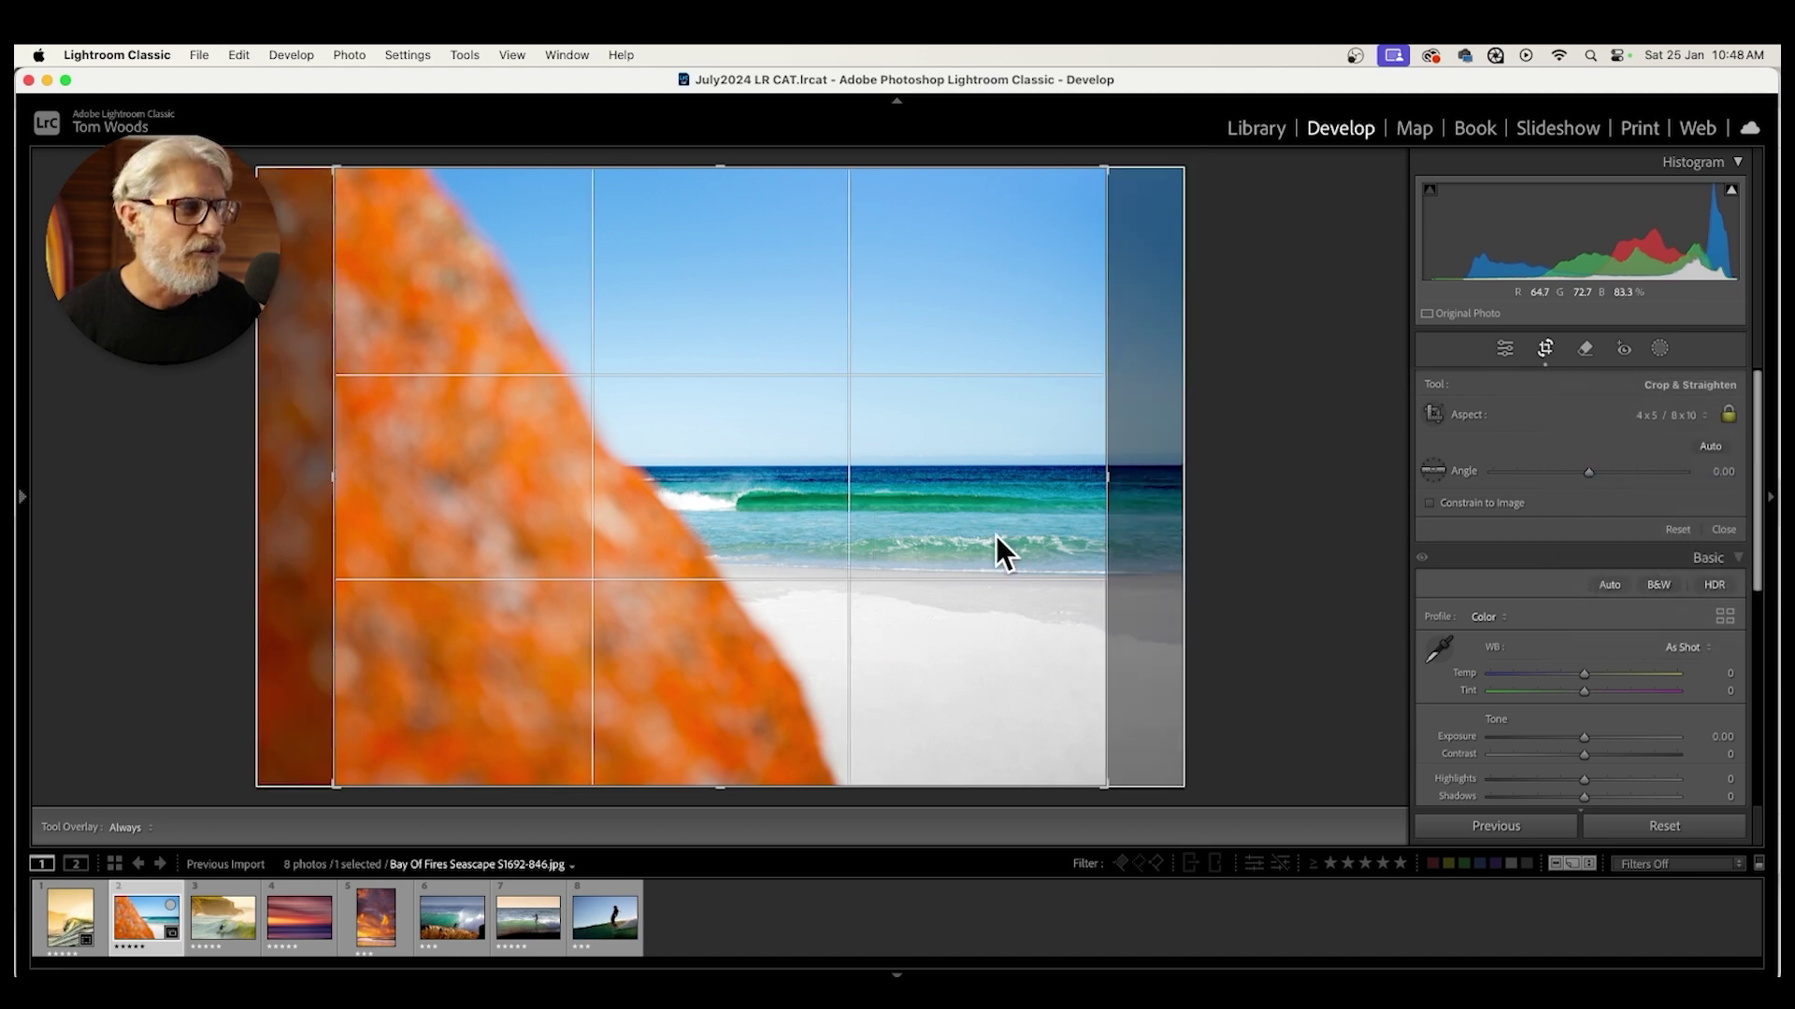
key(x)
drag(810, 501, 846, 501)
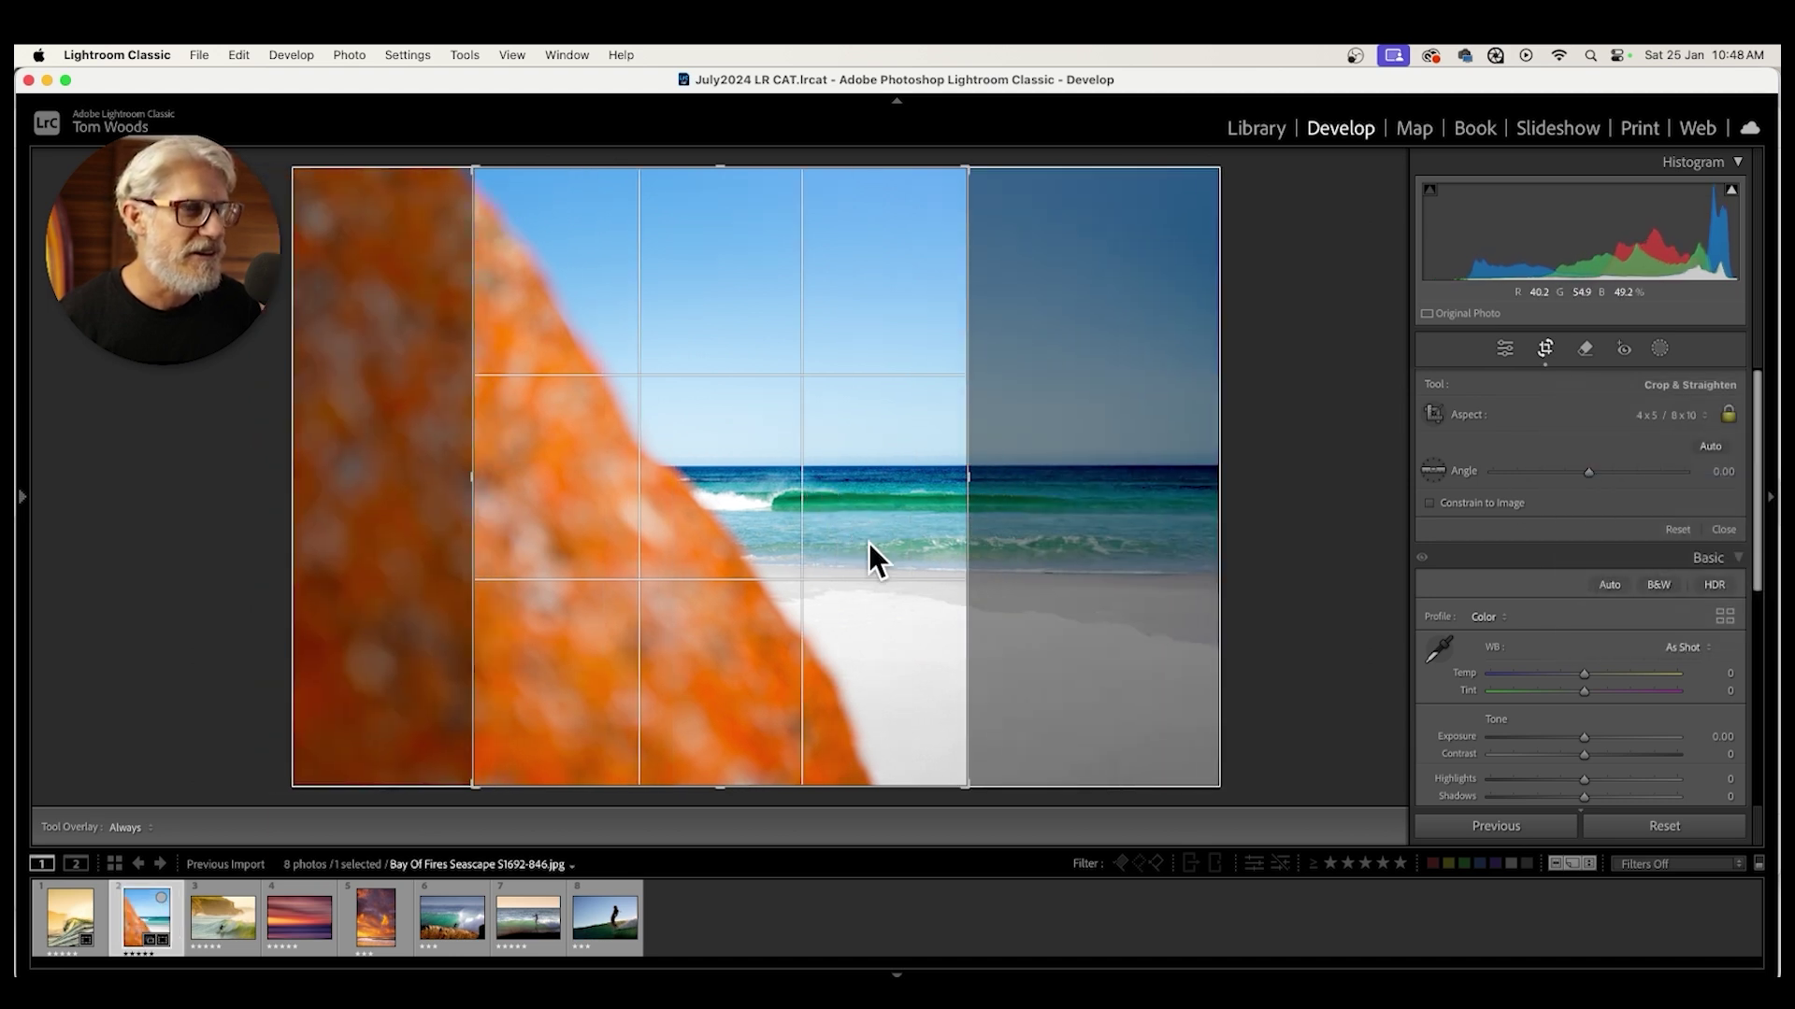
key(Return)
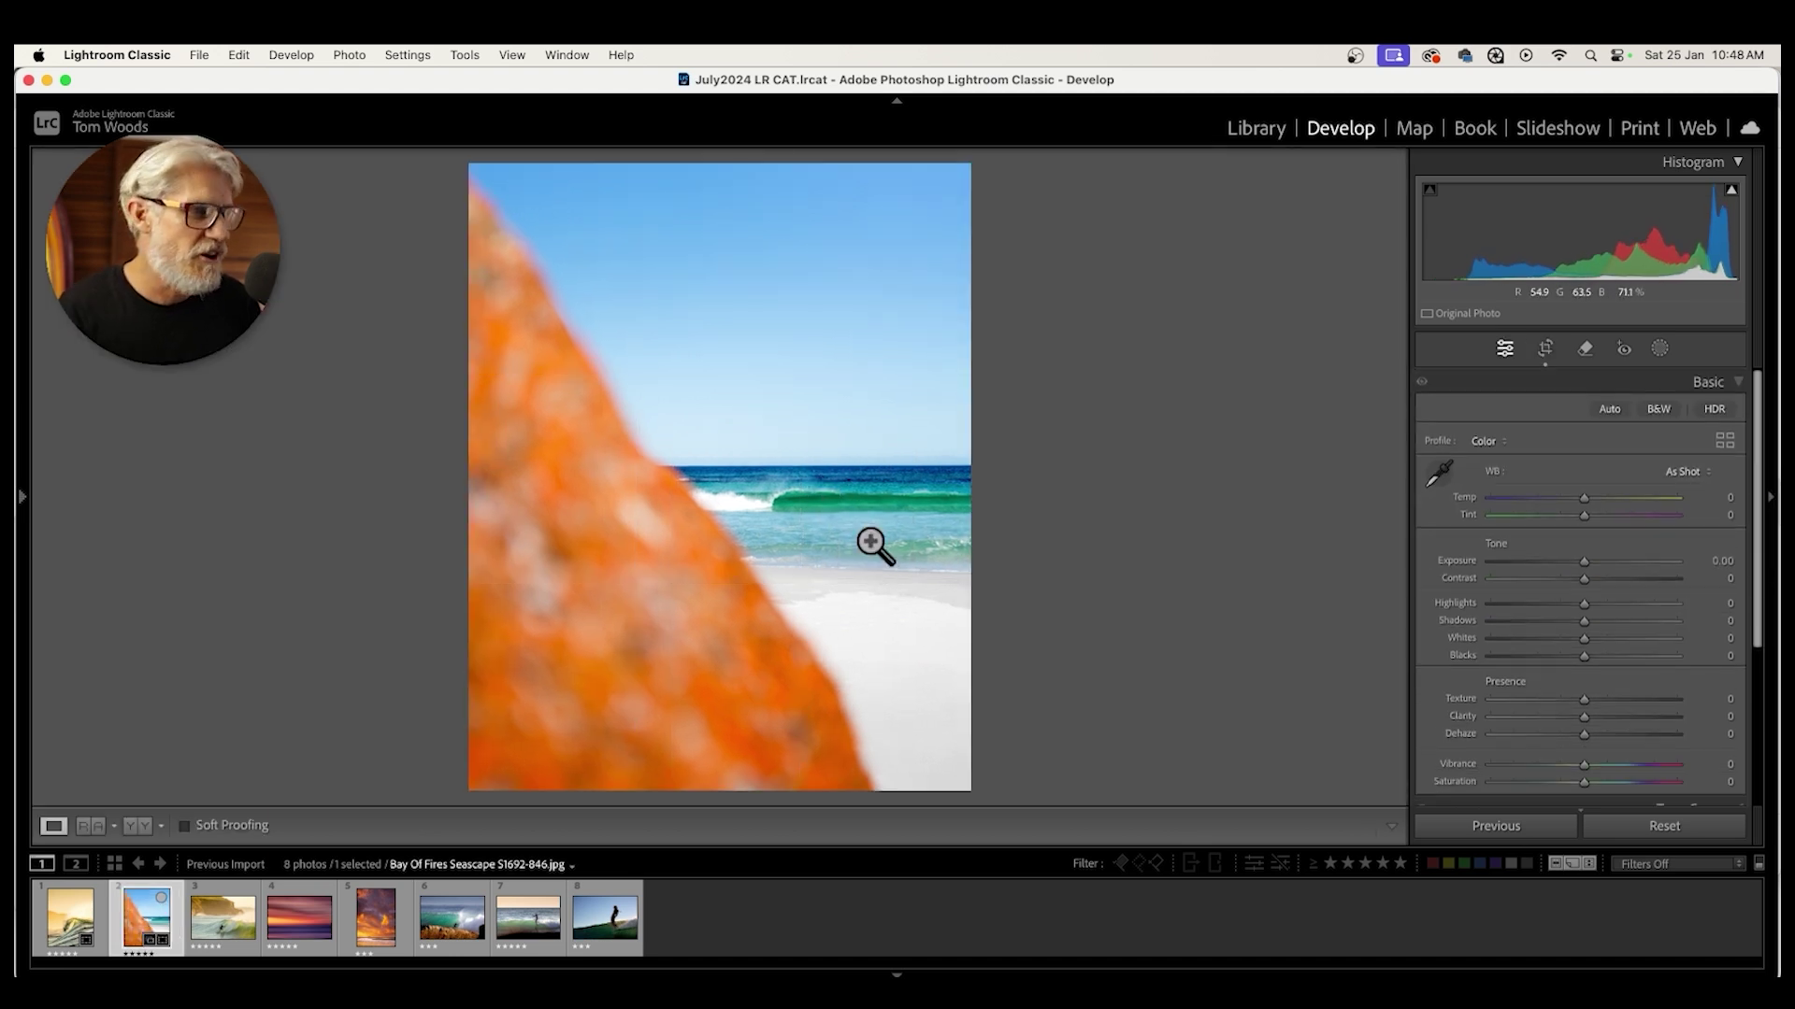
- Crop the sunset photo to 4 x 5 portrait around the clouds and waves, then paste the crop onto the surfer photo
click(385, 940)
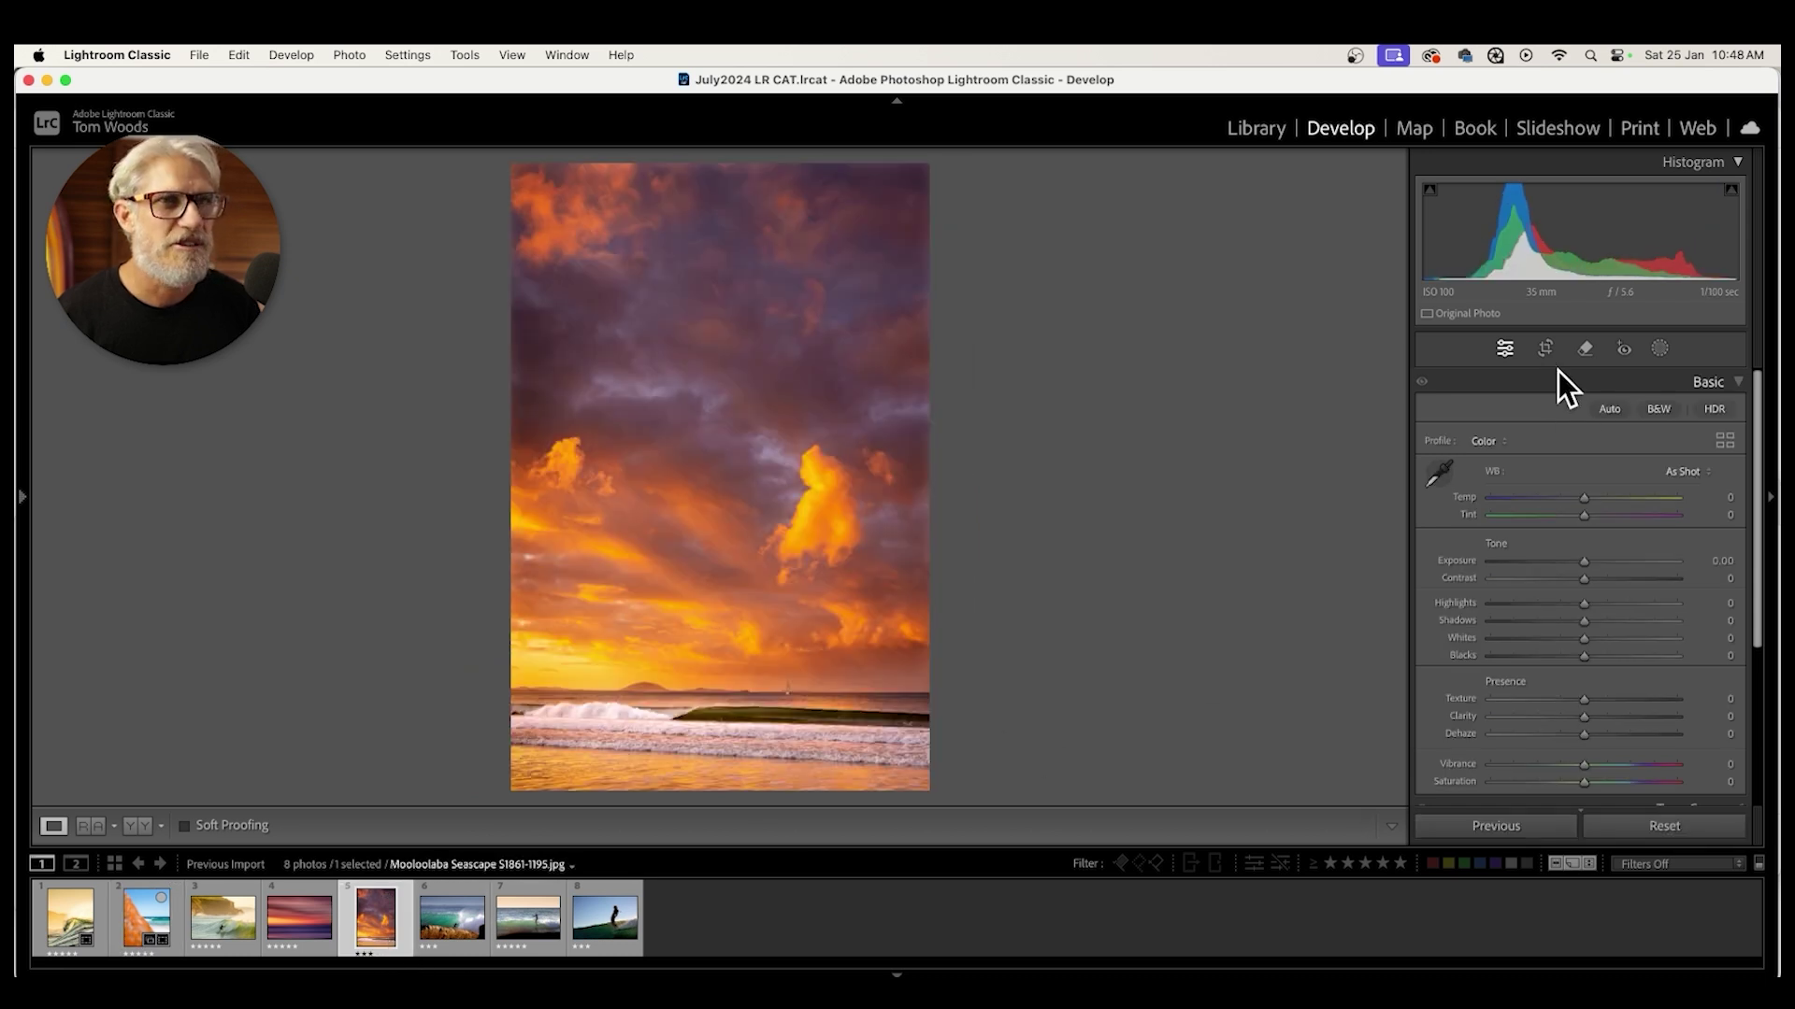
click(1548, 353)
click(1716, 418)
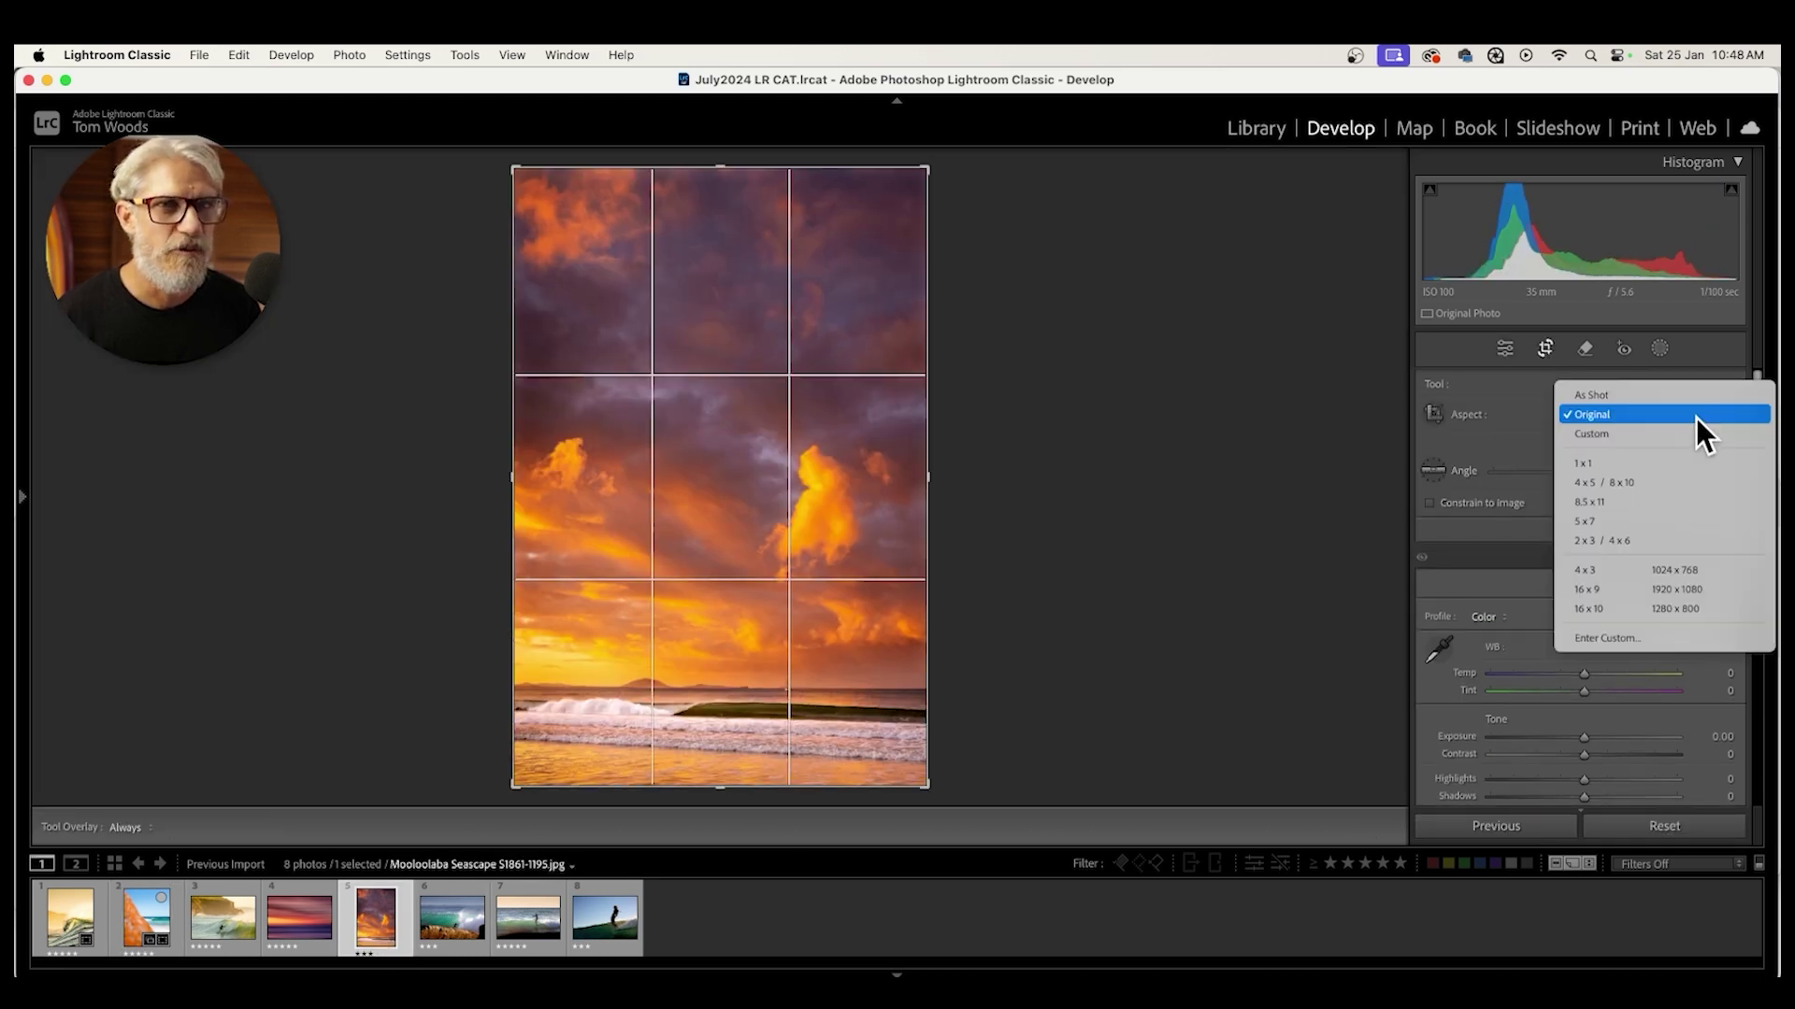
click(1658, 483)
drag(789, 513, 791, 459)
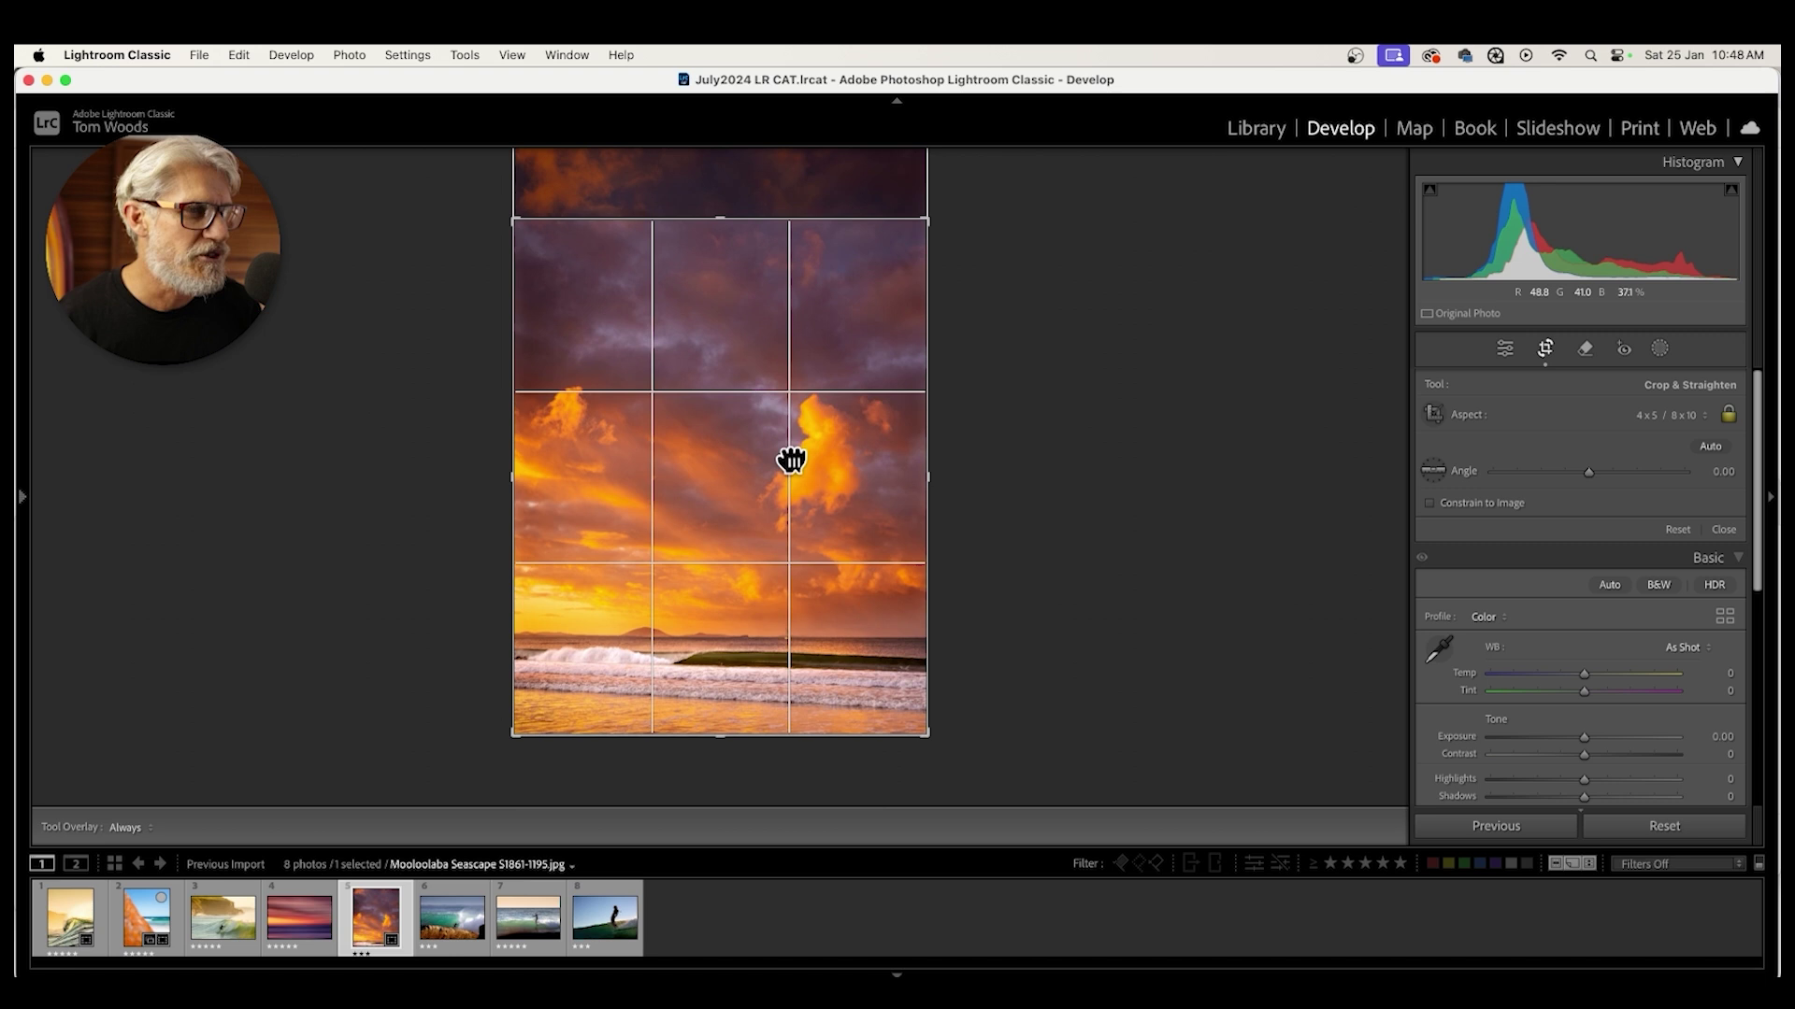
drag(923, 224, 914, 270)
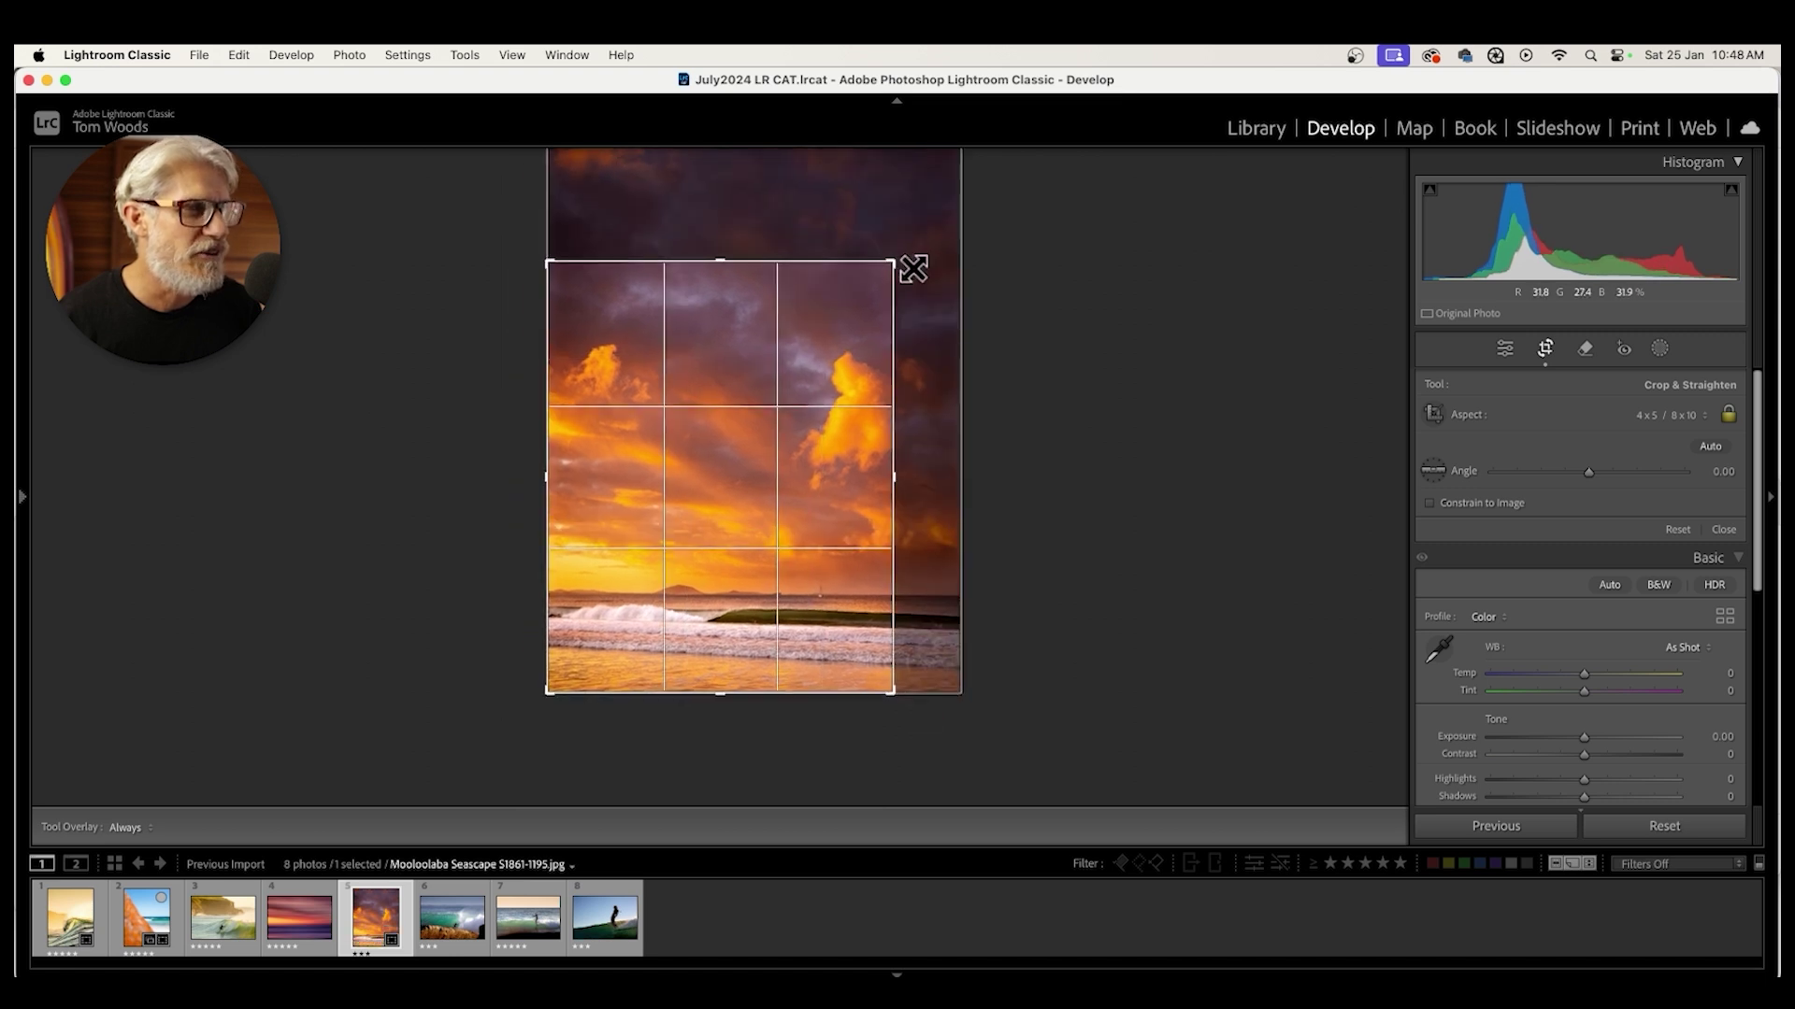
drag(741, 425, 774, 437)
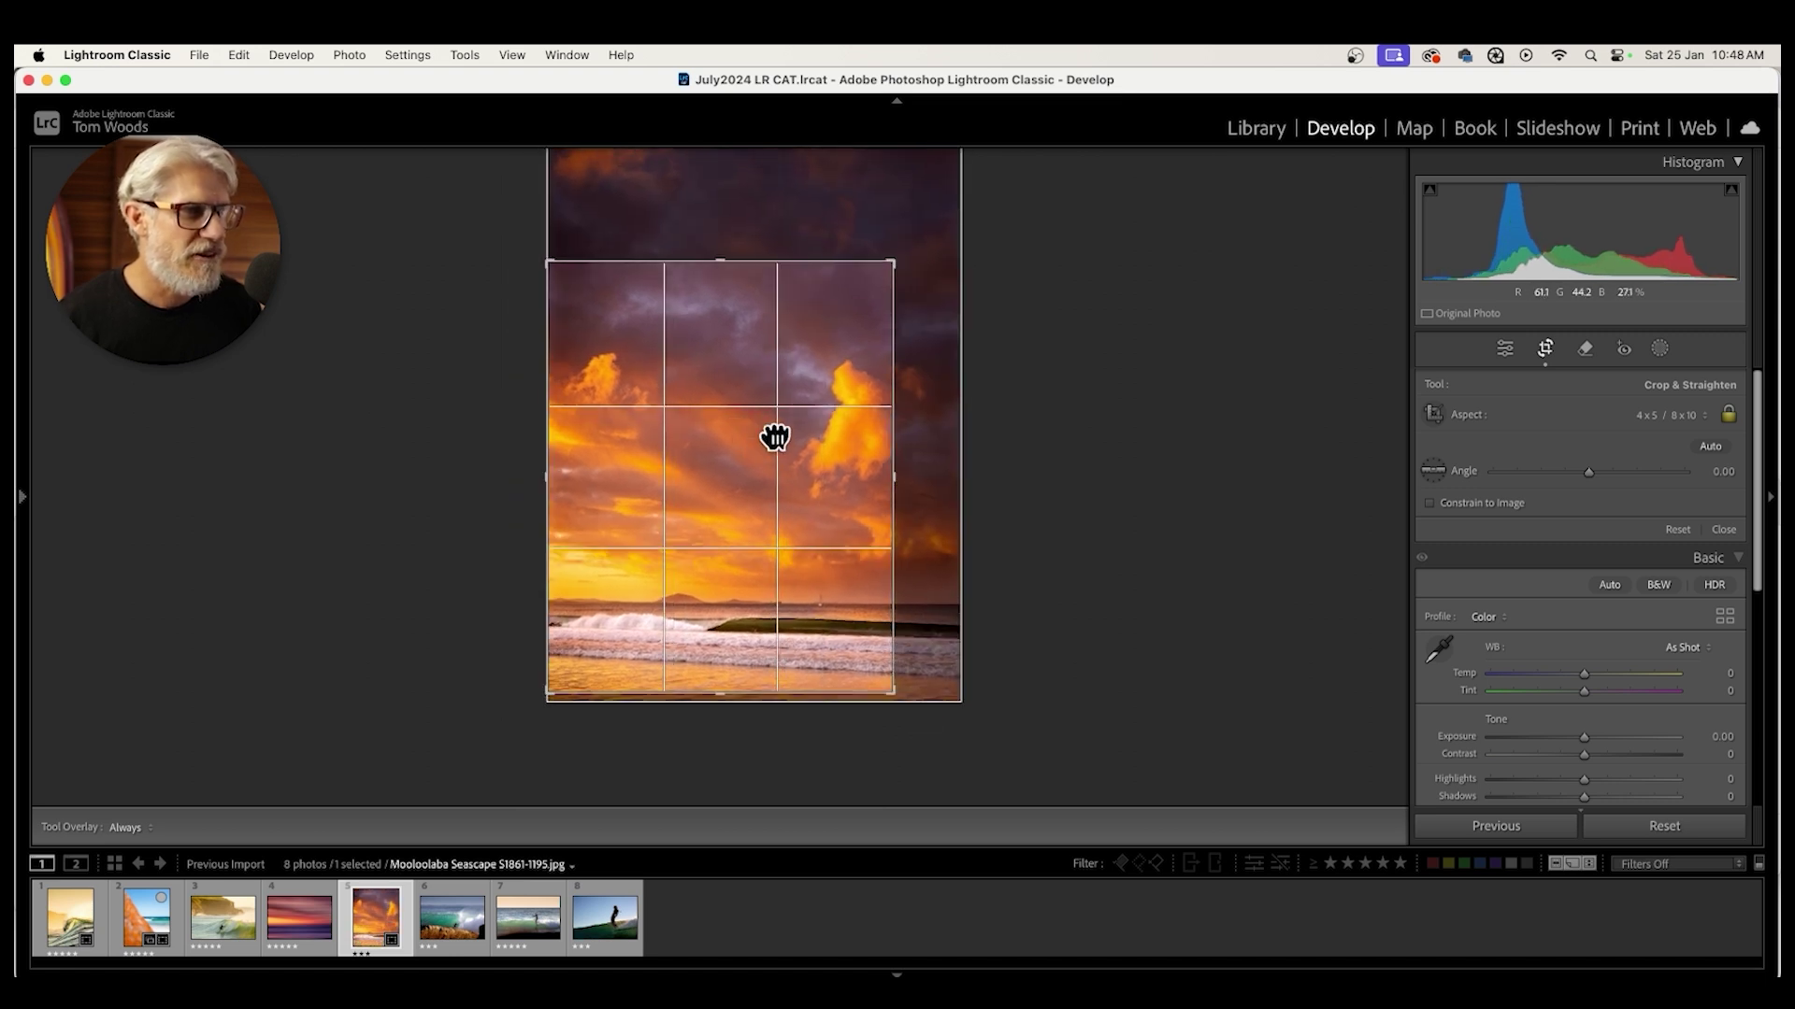
key(Return)
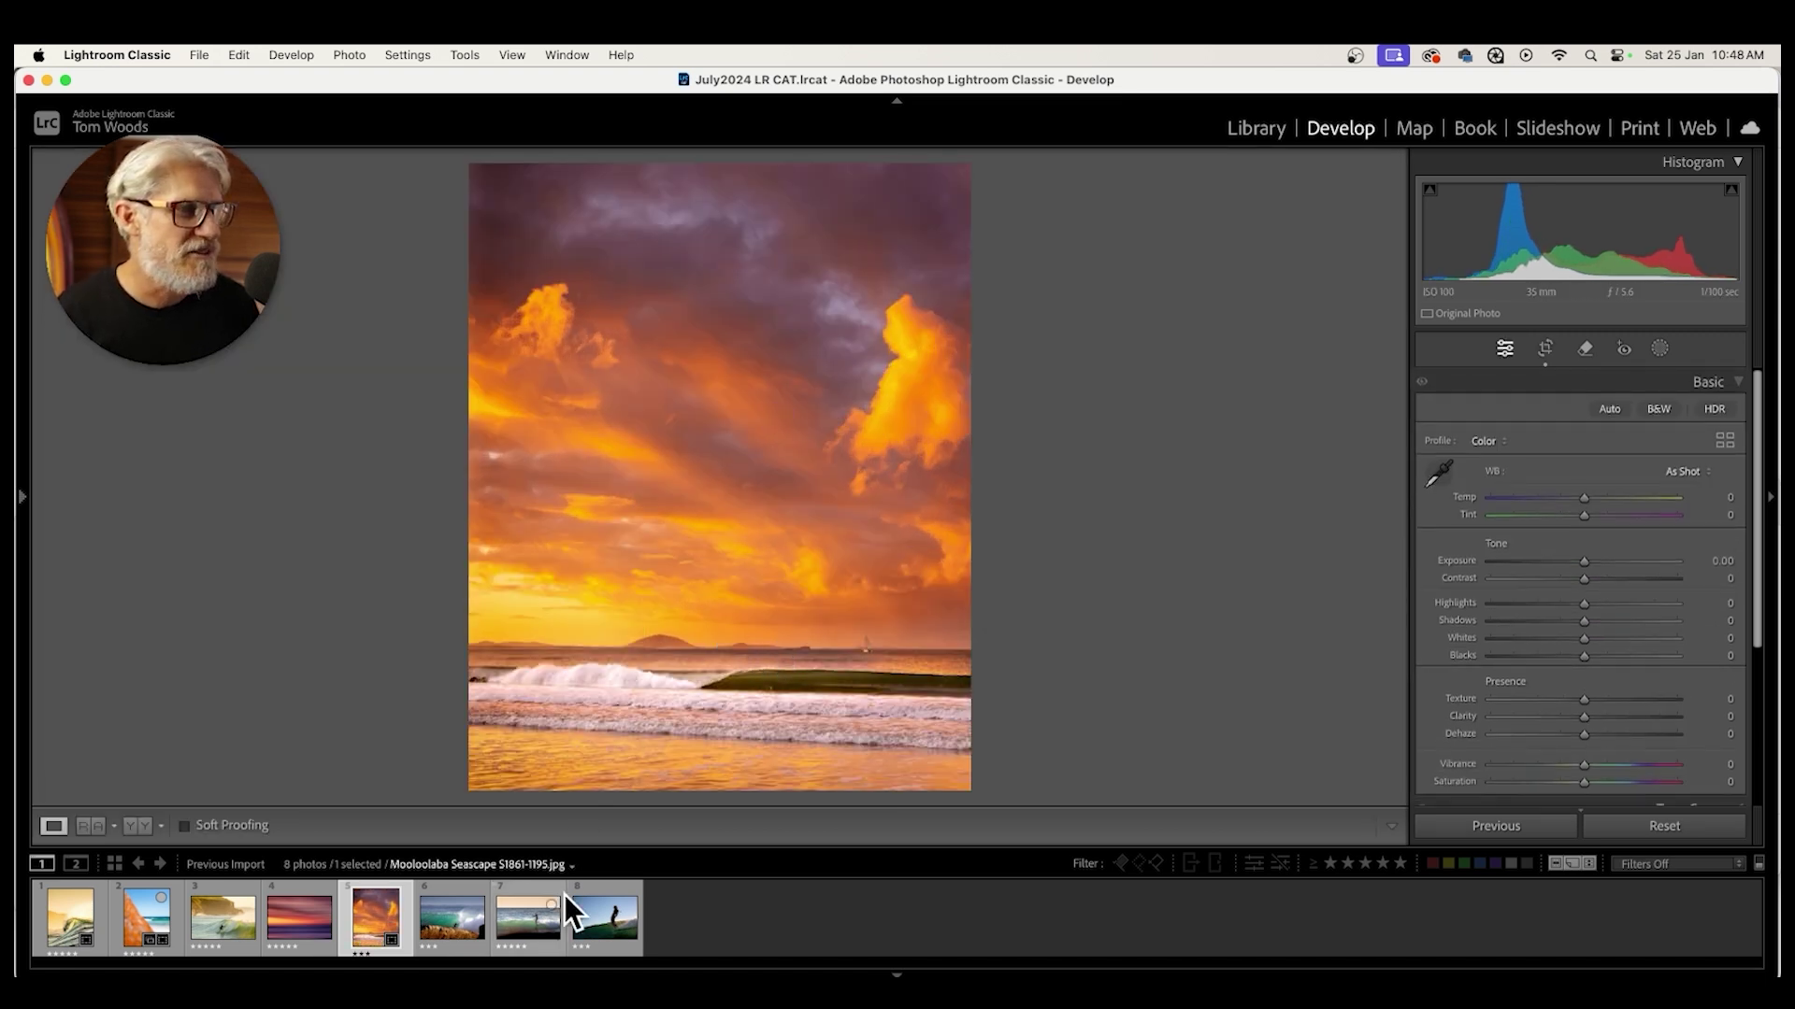
click(484, 923)
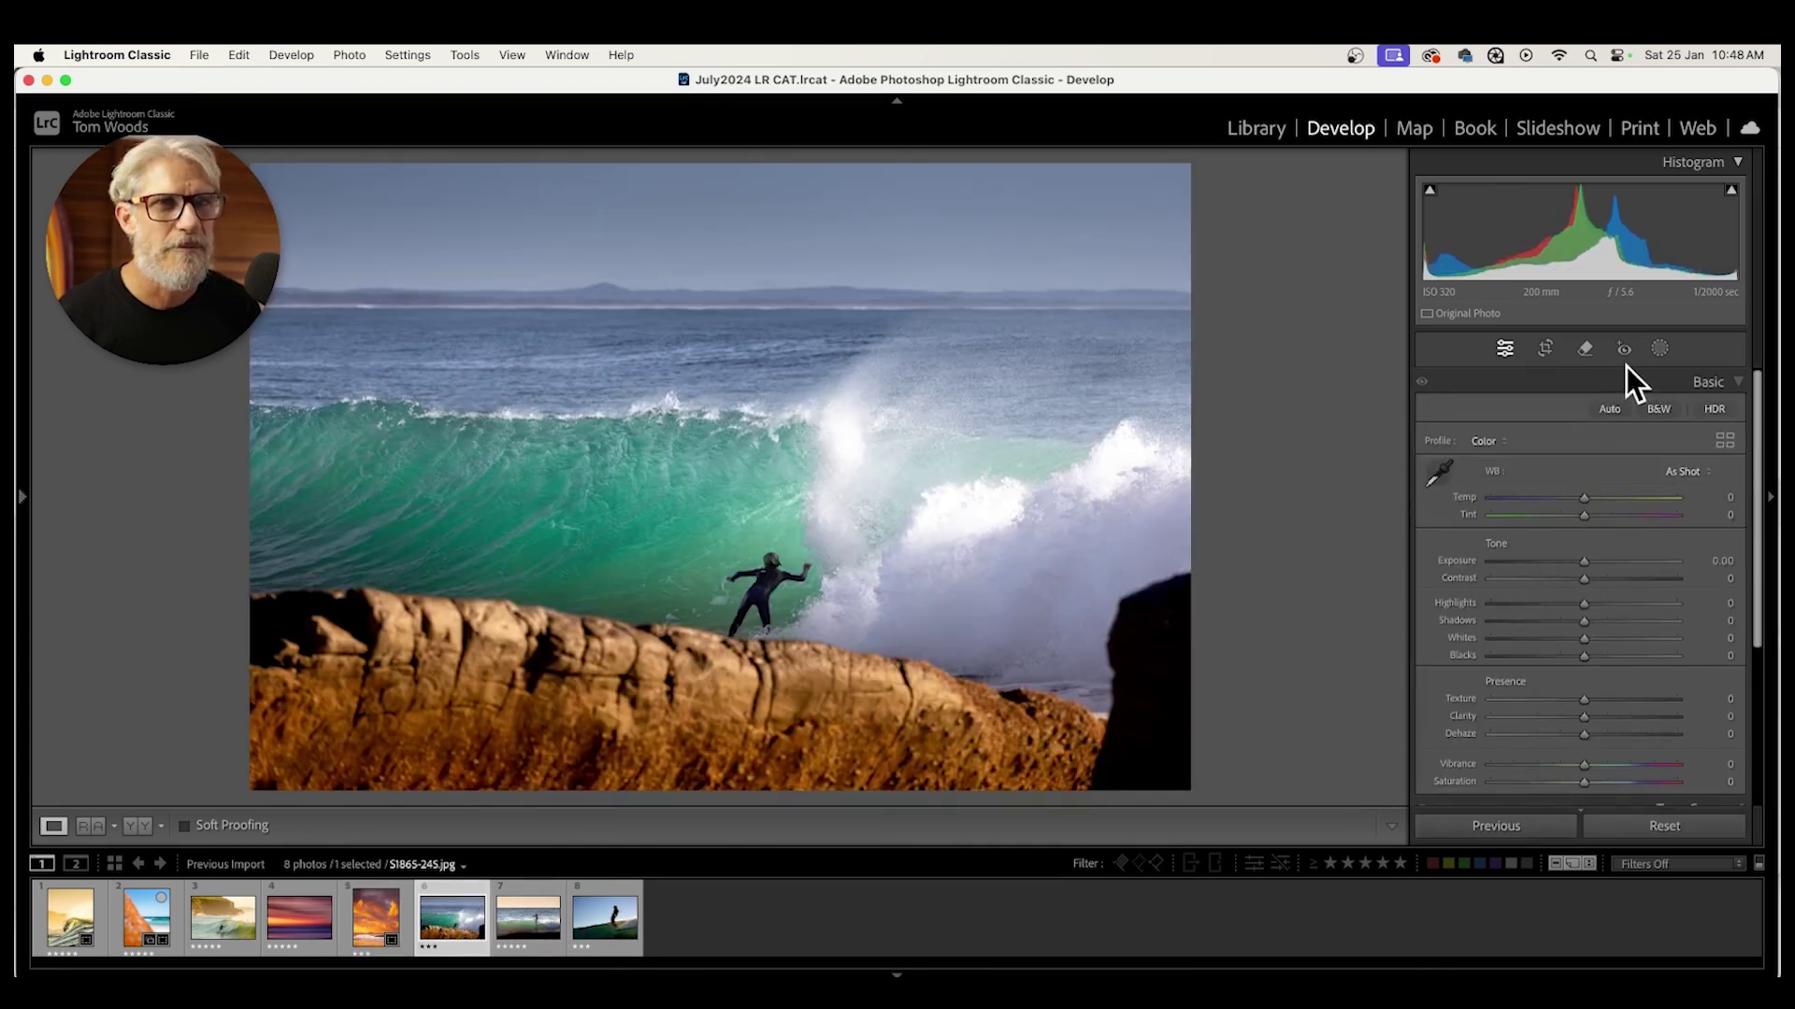
key(super+alt+v)
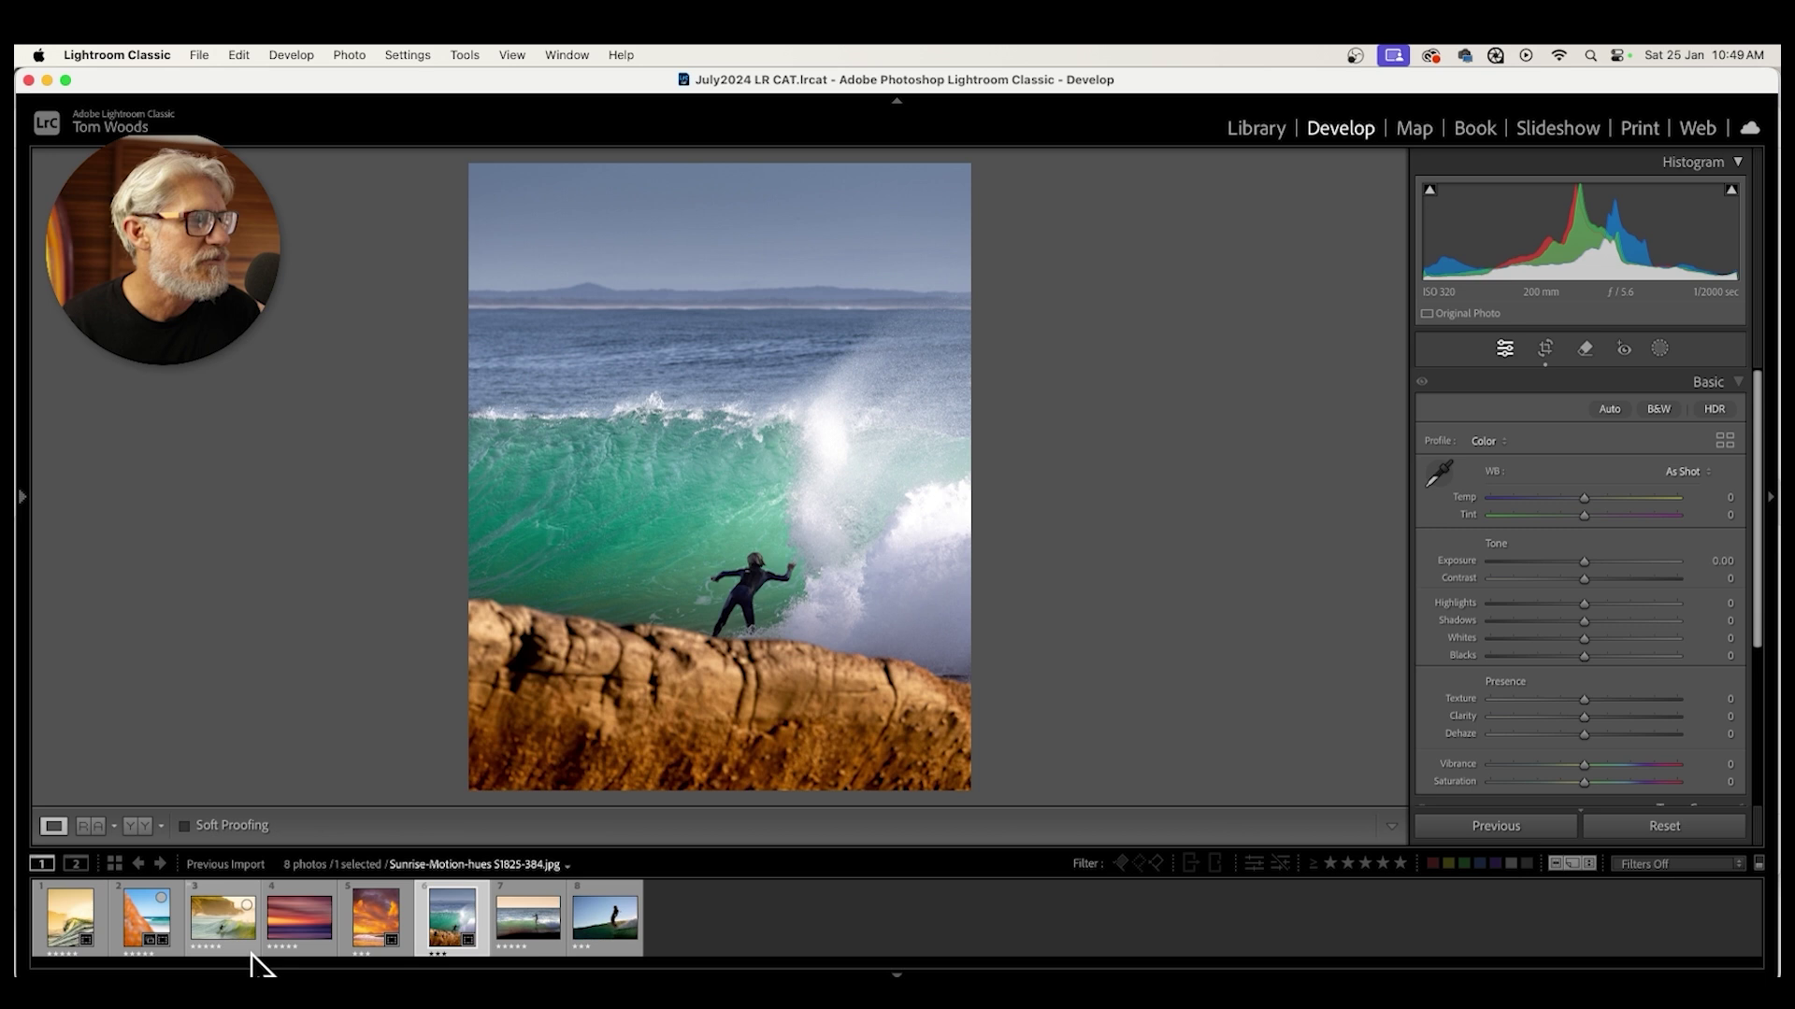
- Select the golden wave, orange-rock beach, sunset and surfer thumbnails together in the filmstrip
click(64, 918)
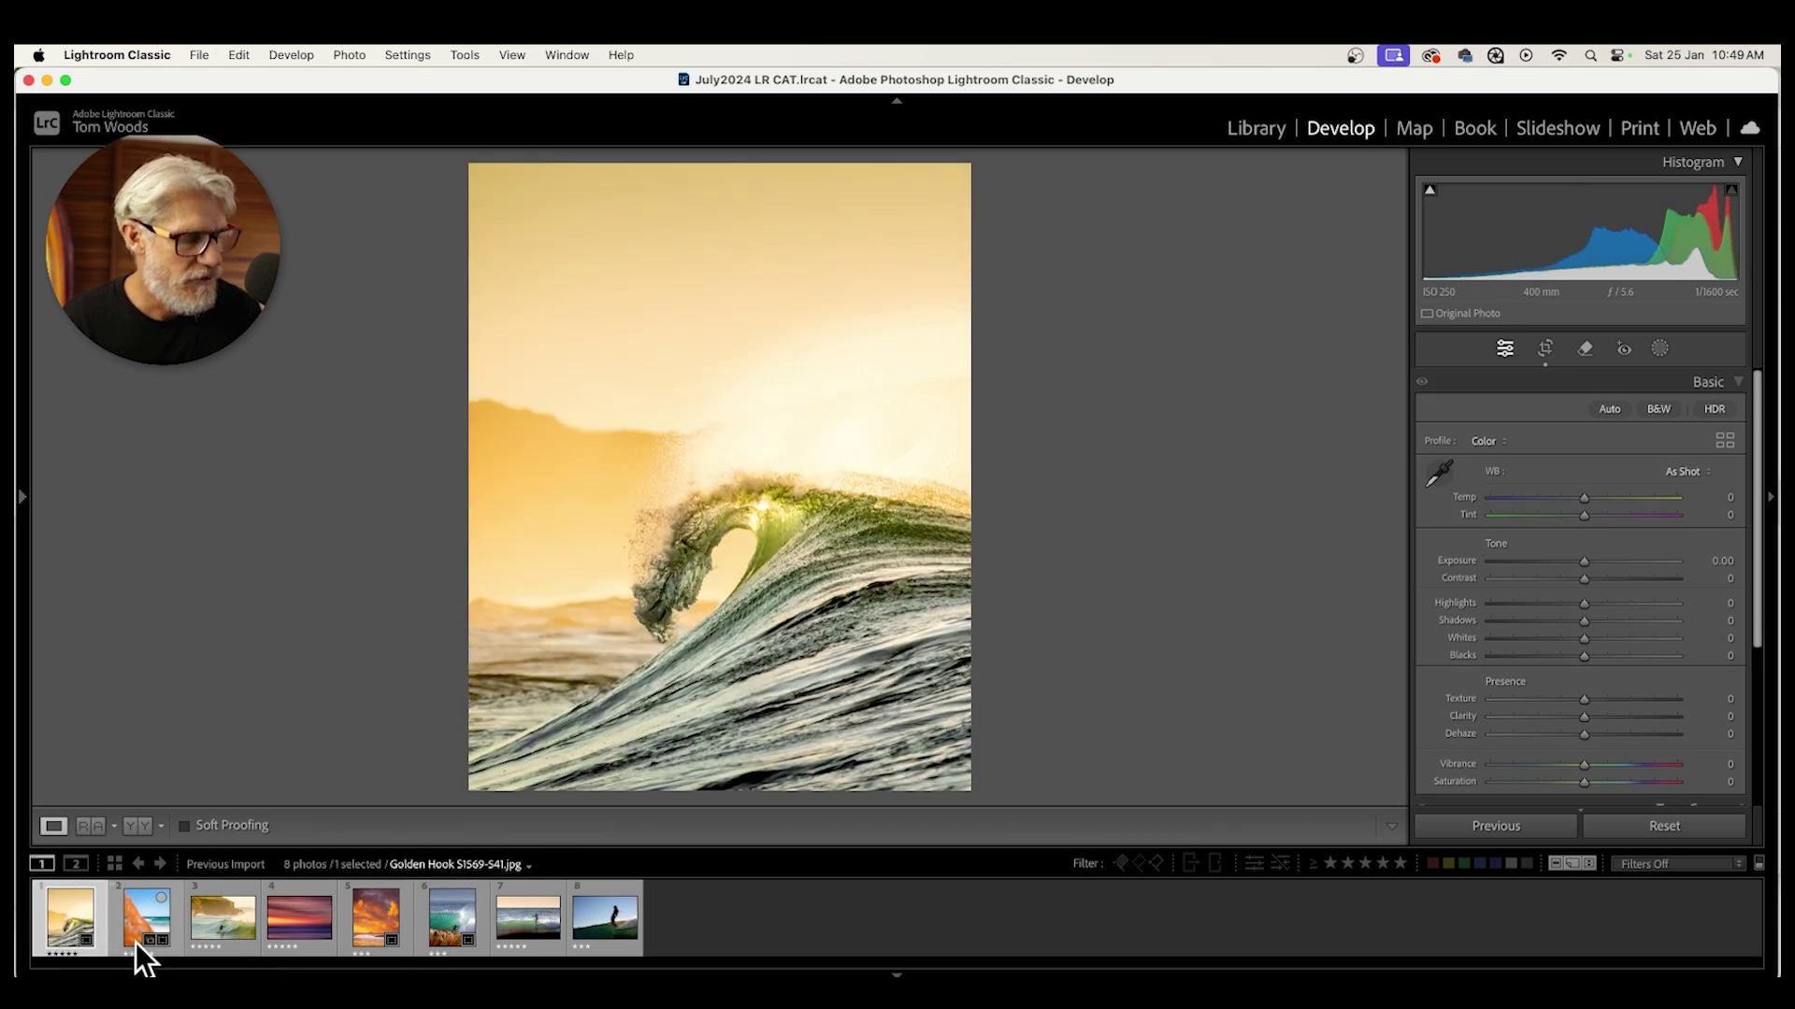
super+click(140, 927)
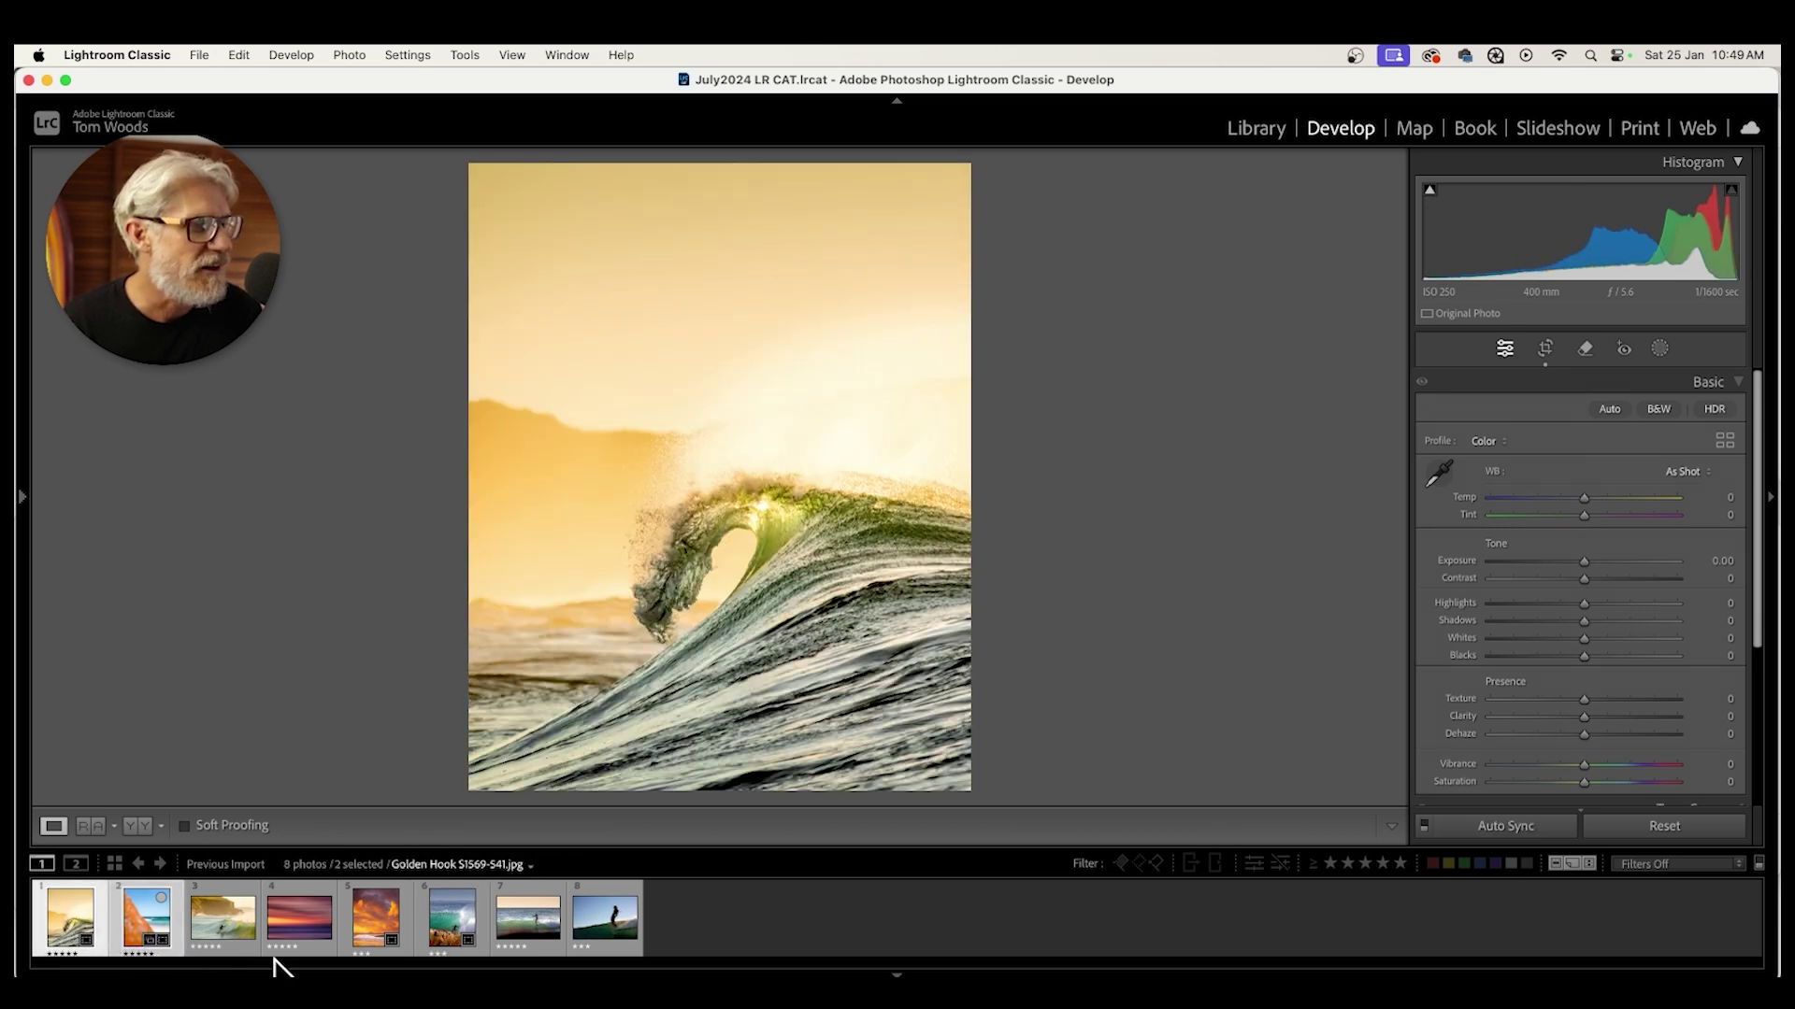
super+click(367, 921)
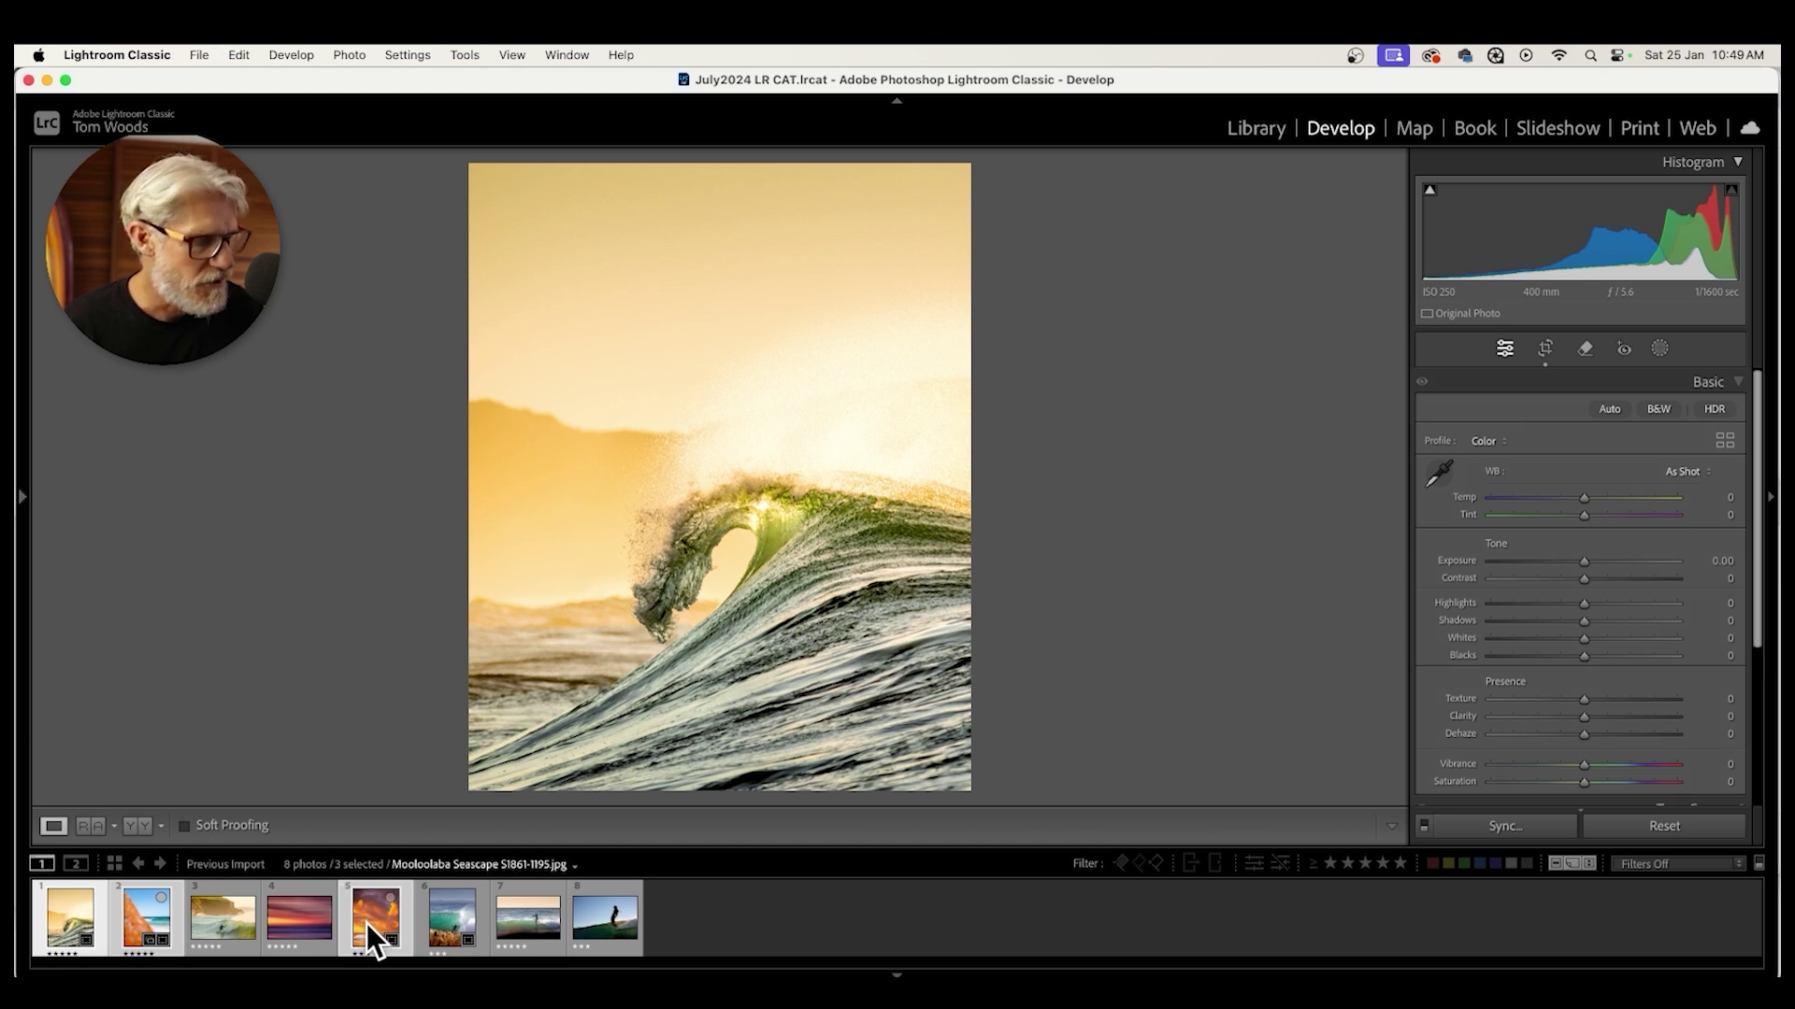
super+click(440, 918)
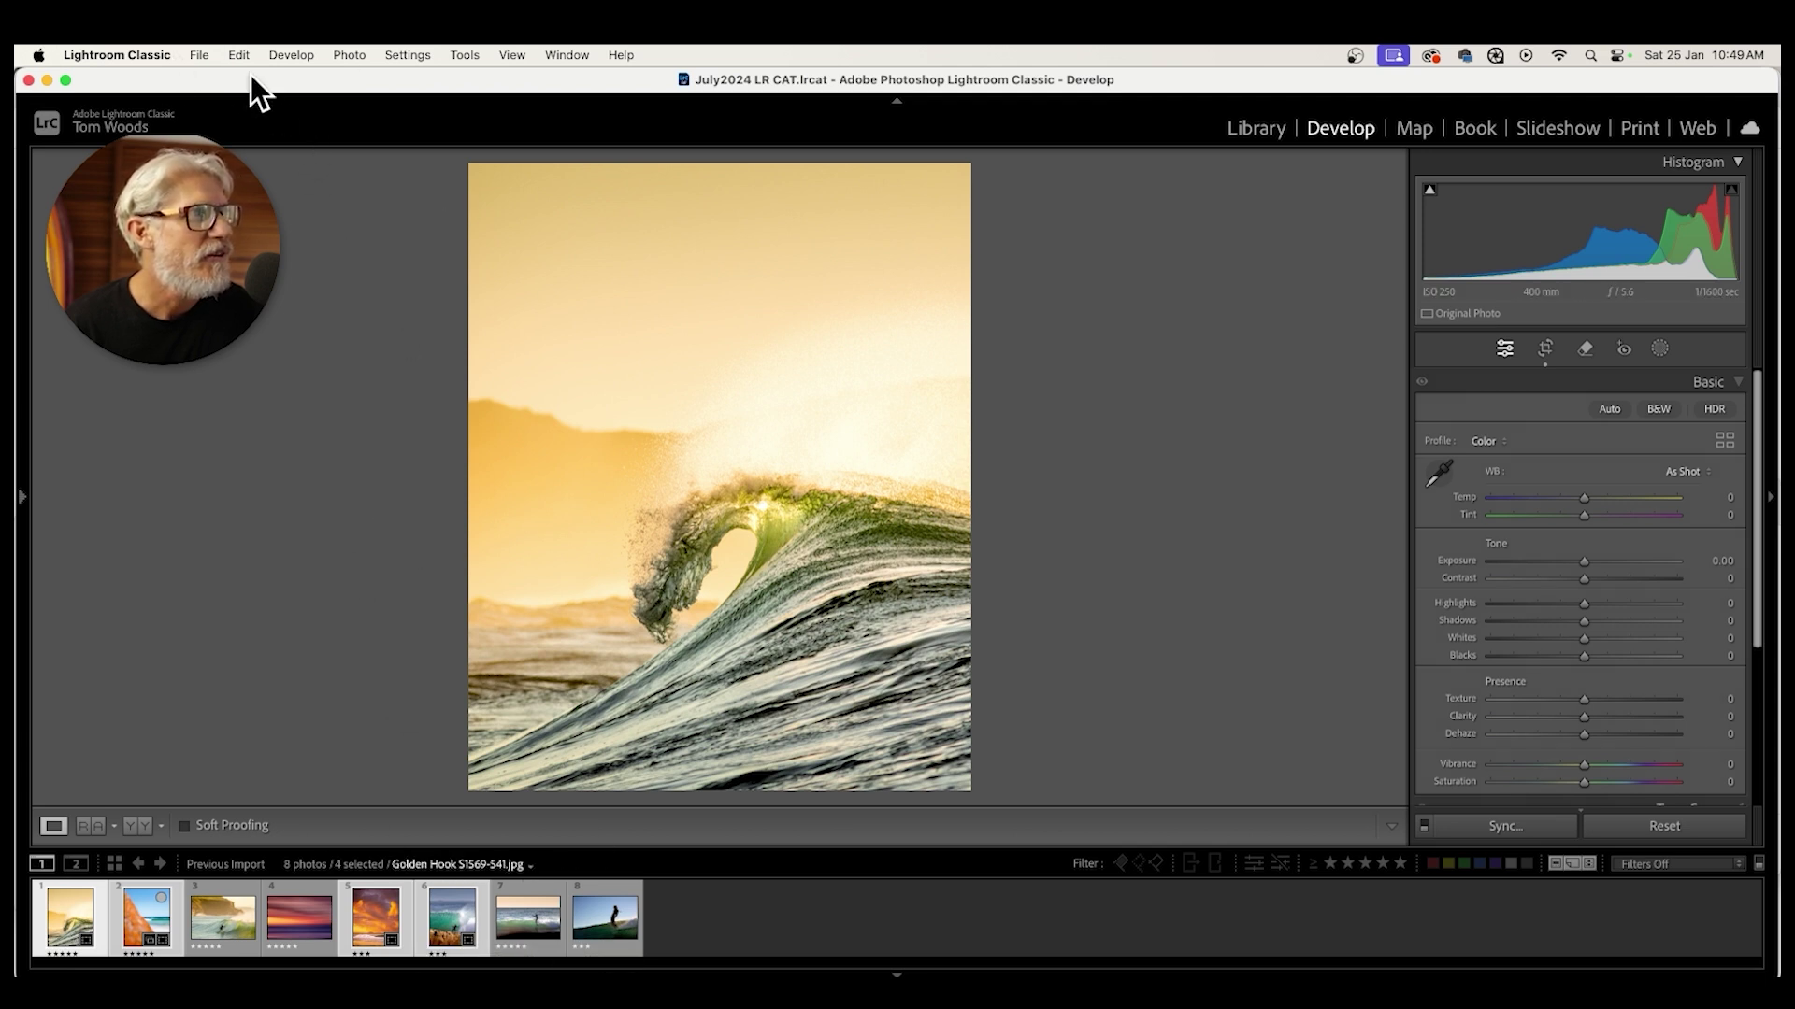
click(200, 56)
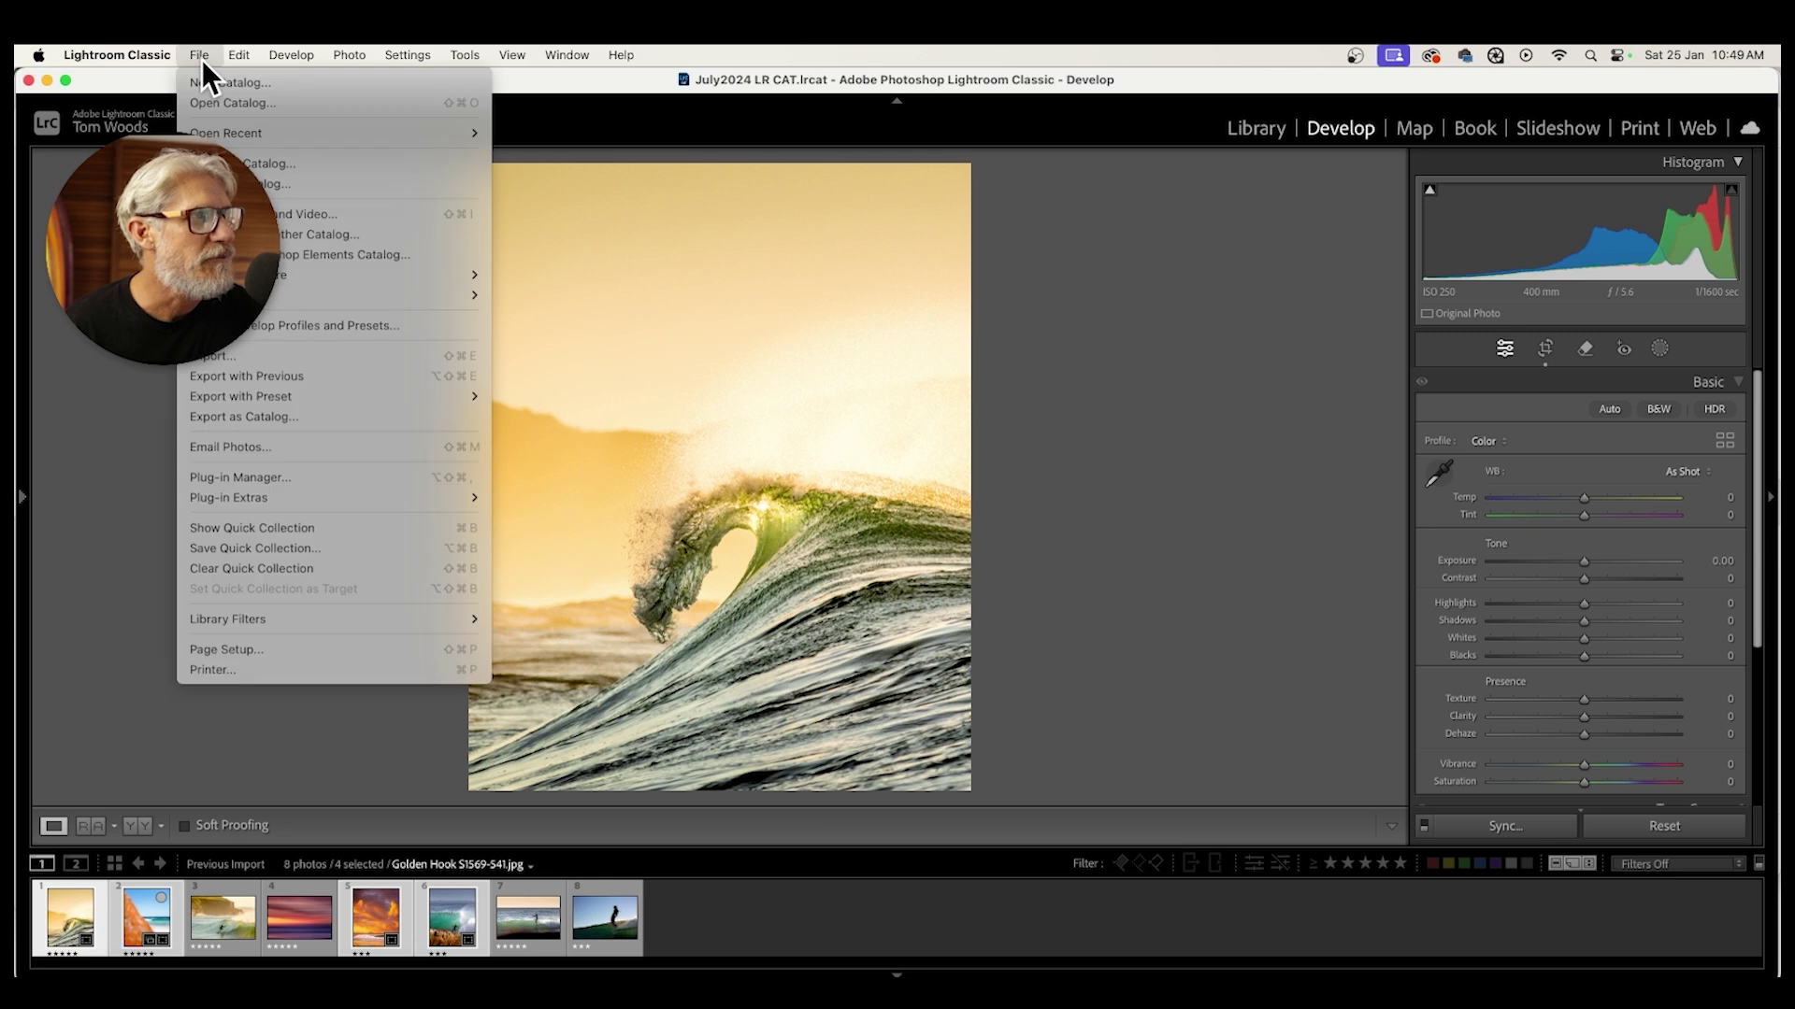
- Set the export file settings to JPEG at quality 100 in the sRGB colour space
click(247, 355)
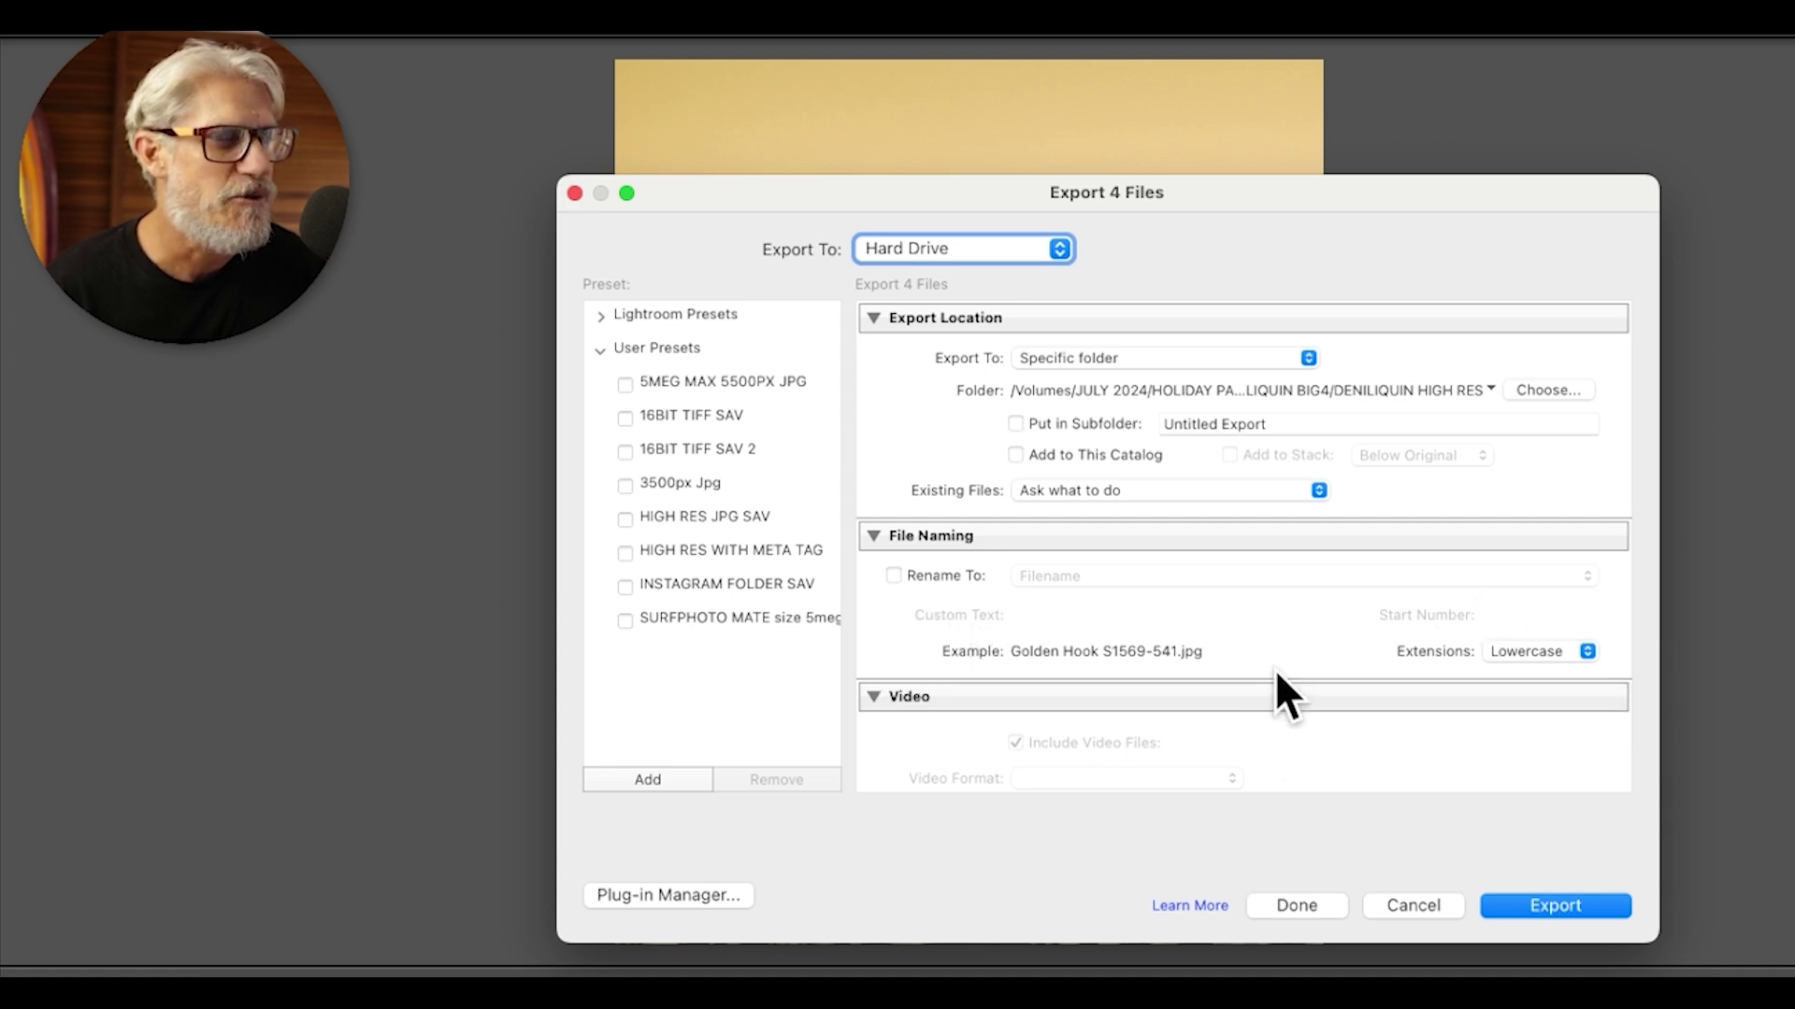
scroll(1277, 669, down, 10)
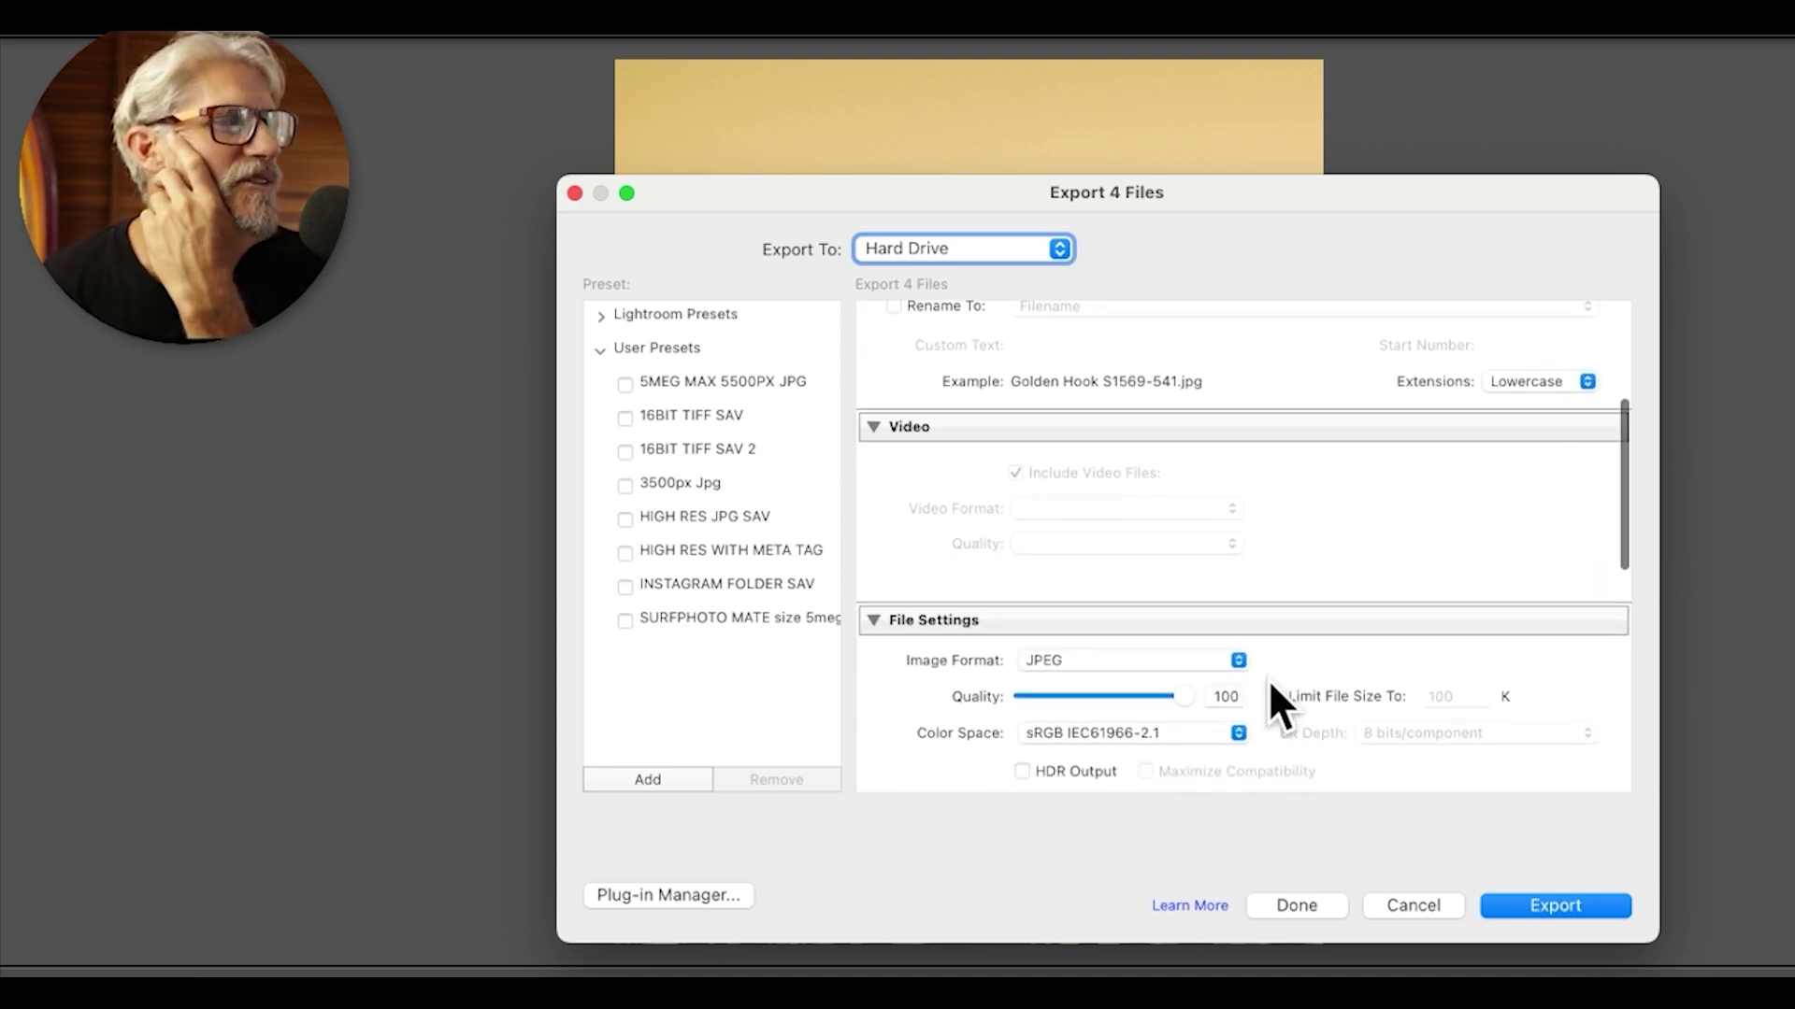
scroll(1270, 678, down, 3)
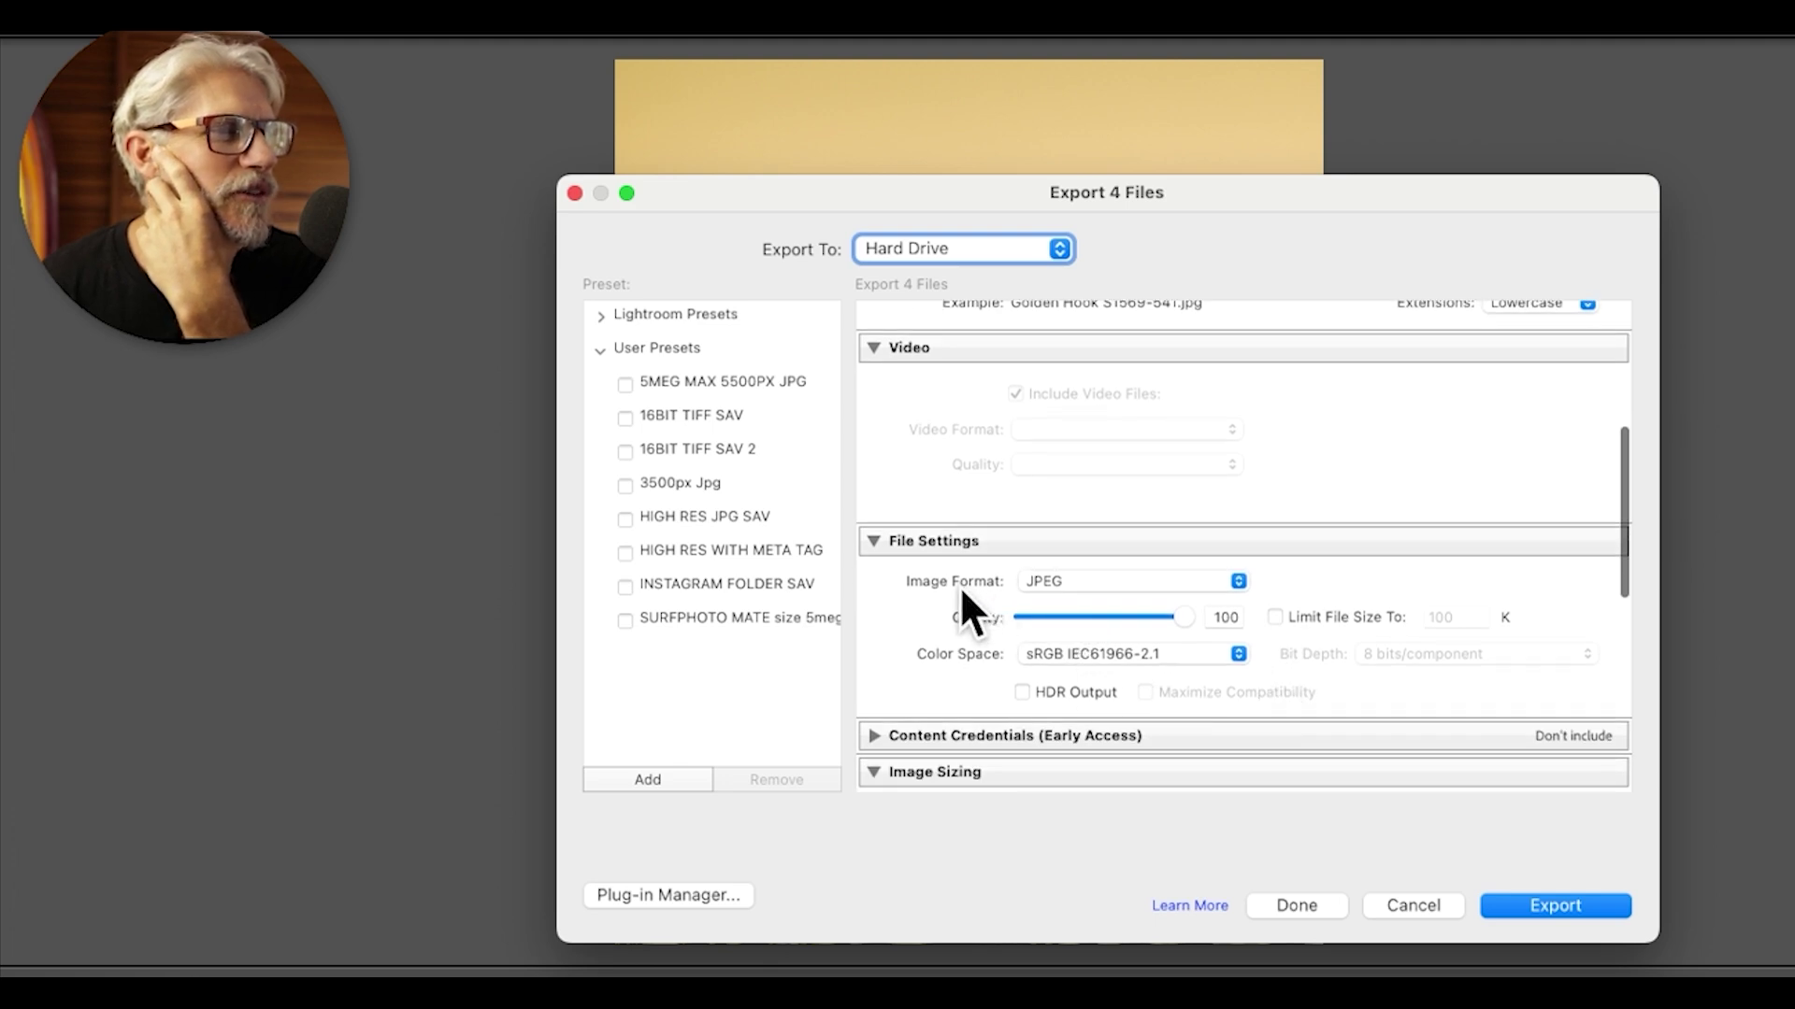
scroll(972, 576, up, 5)
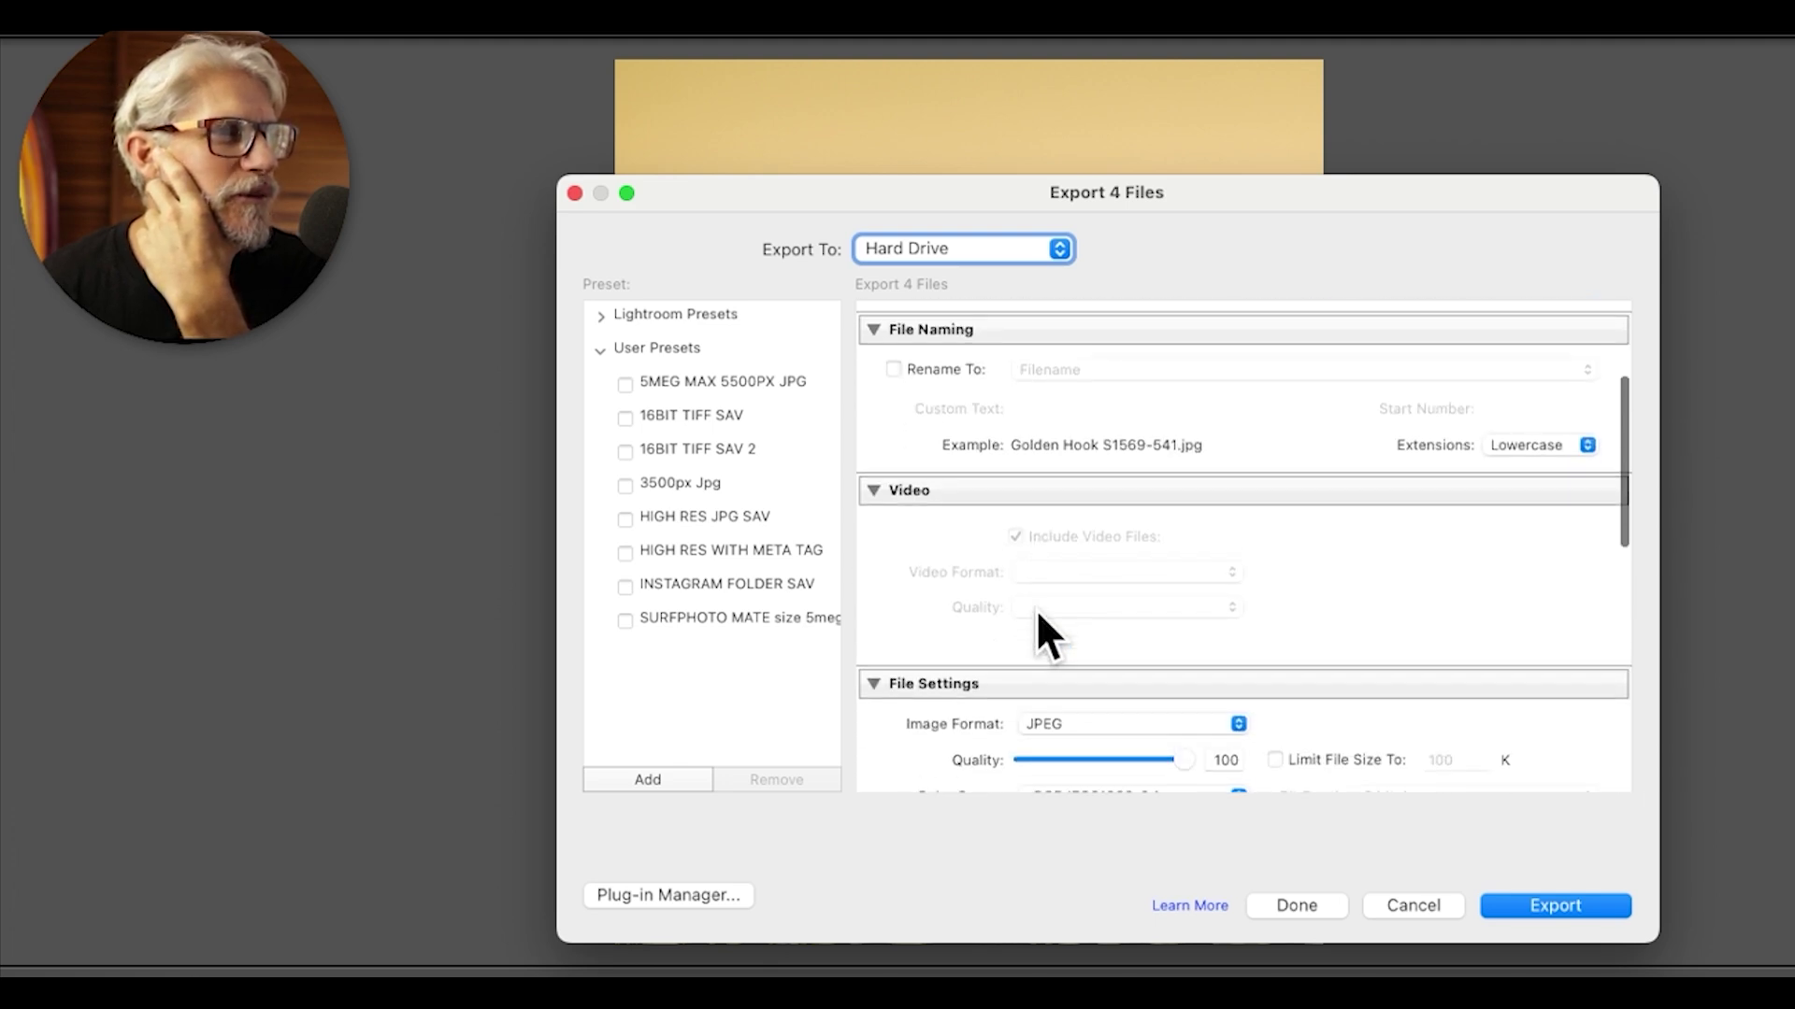
scroll(1036, 609, down, 7)
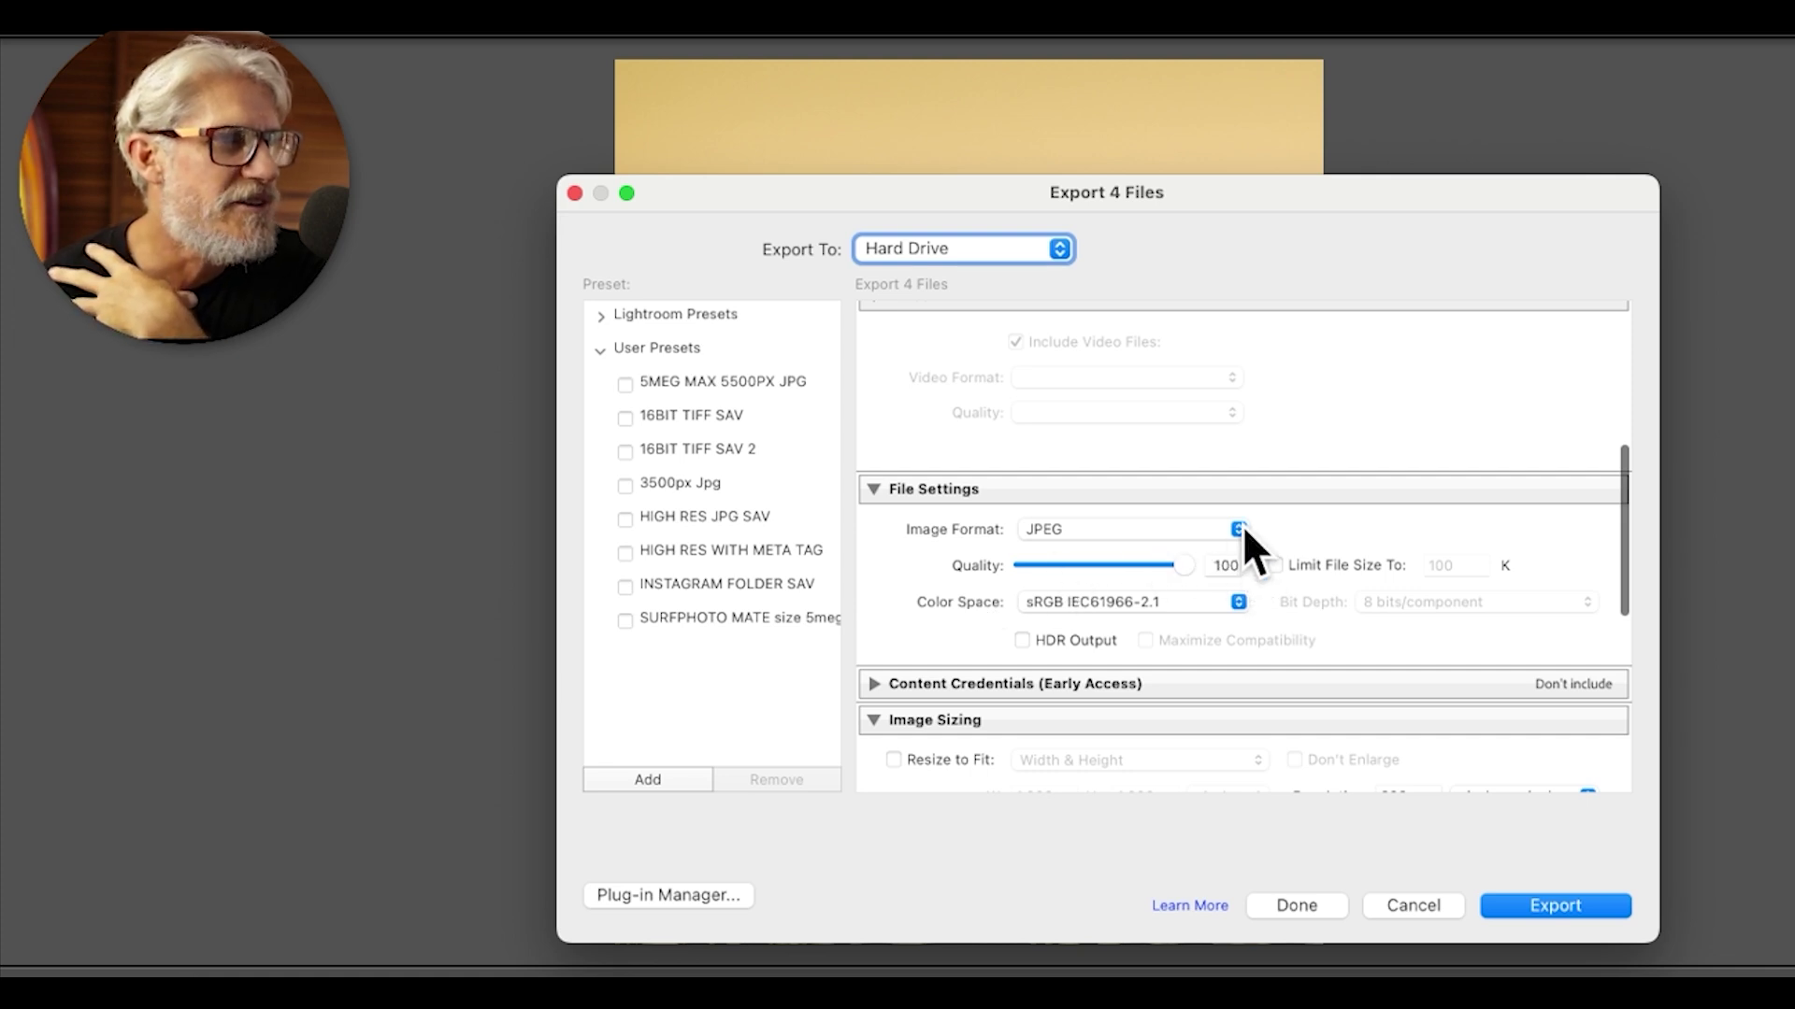
scroll(1168, 562, down, 3)
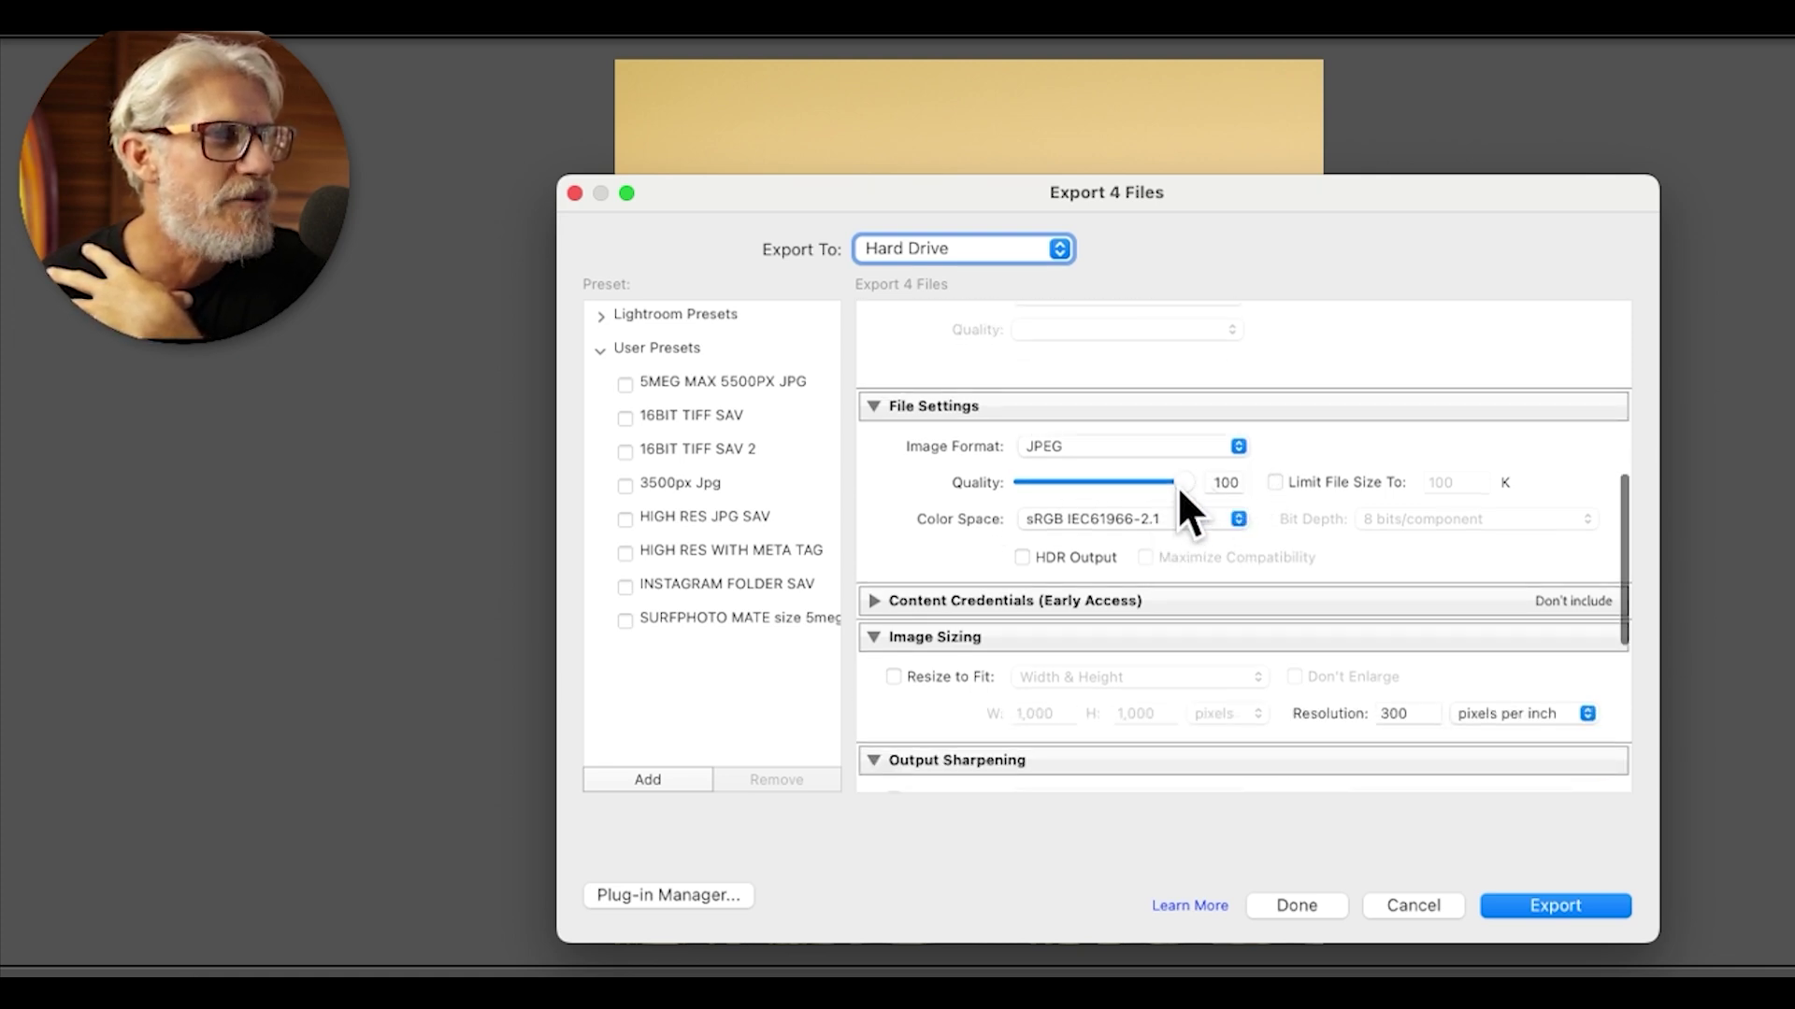
drag(1191, 486, 1181, 486)
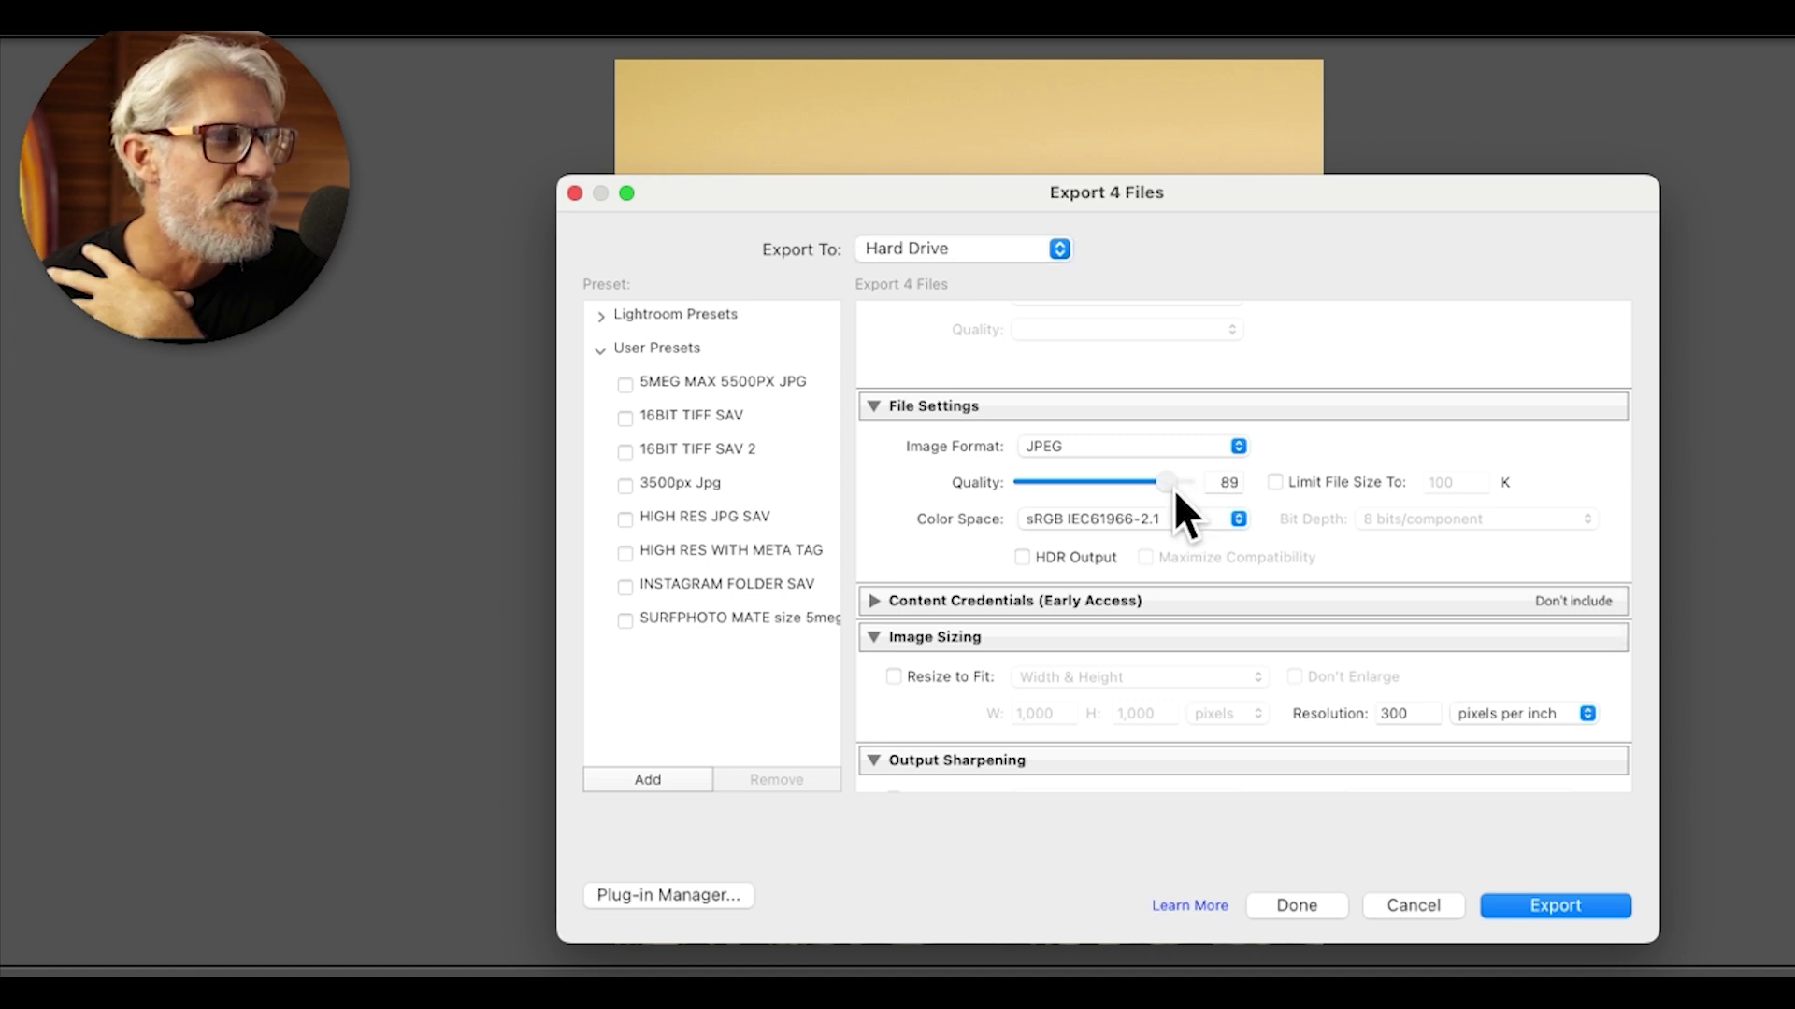
drag(1181, 488, 1208, 490)
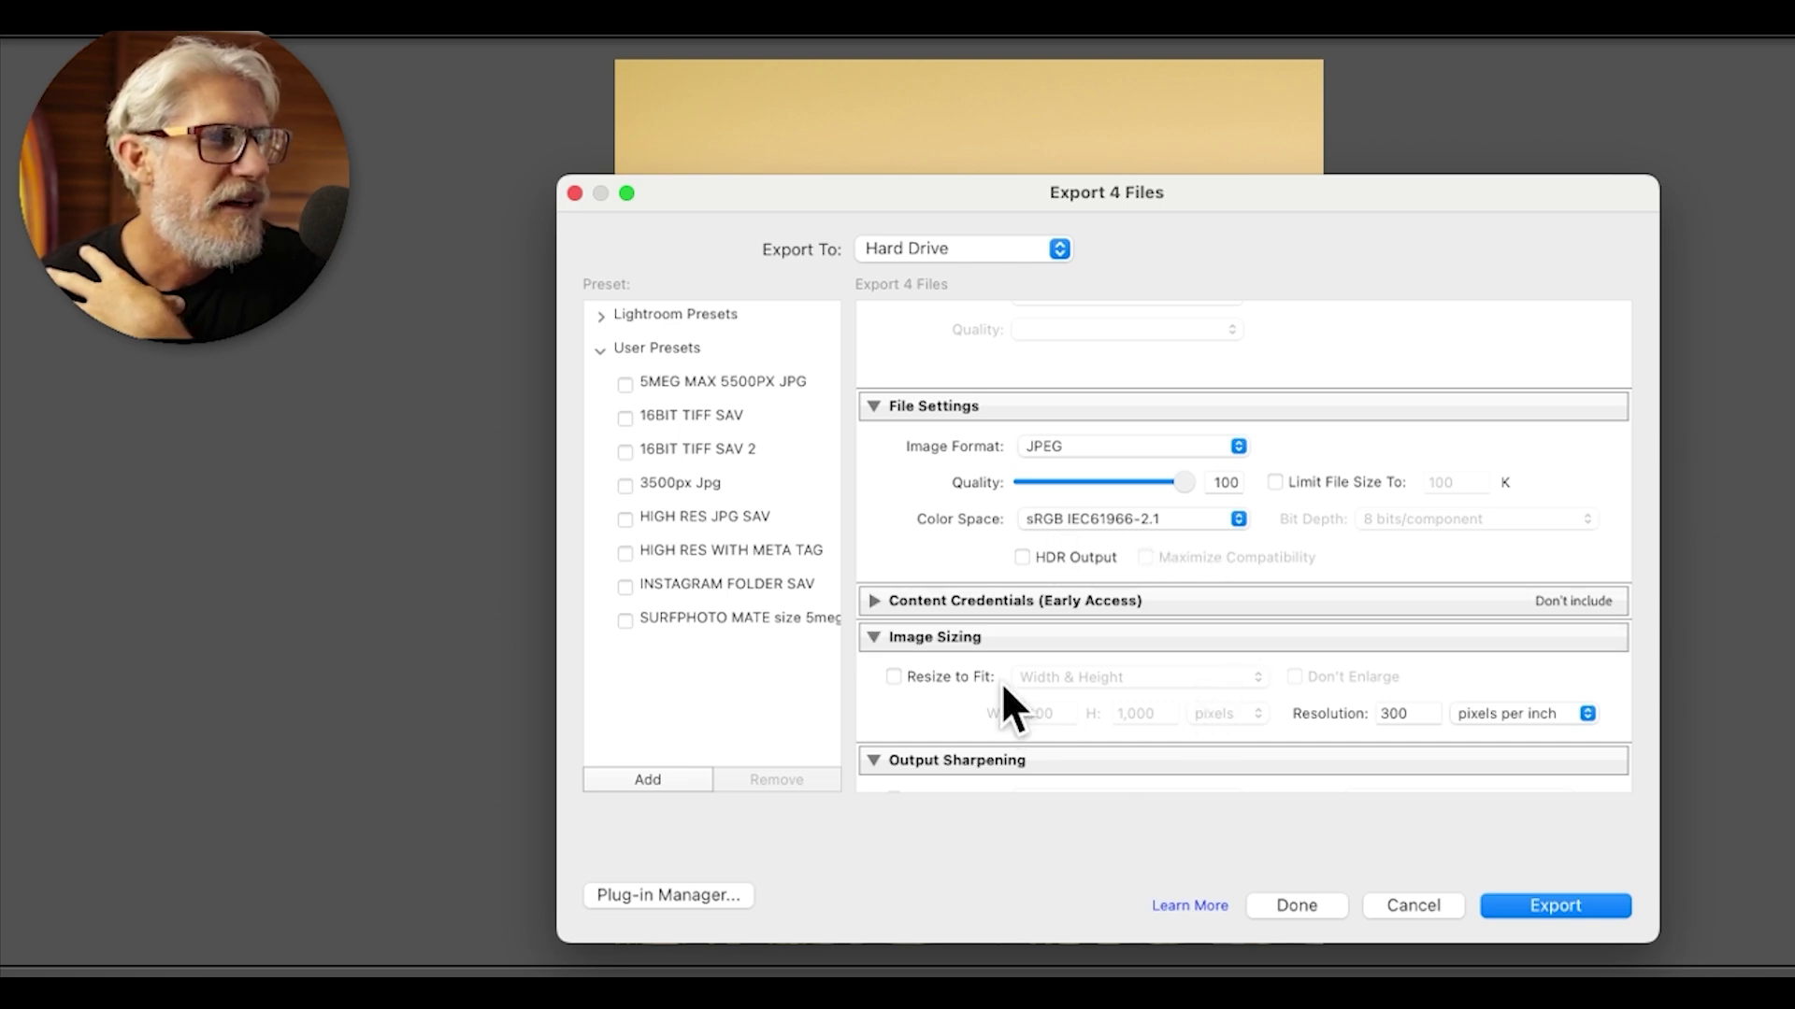
- Enable Resize to Fit with width and height both set to 2500 pixels
scroll(1153, 770, down, 2)
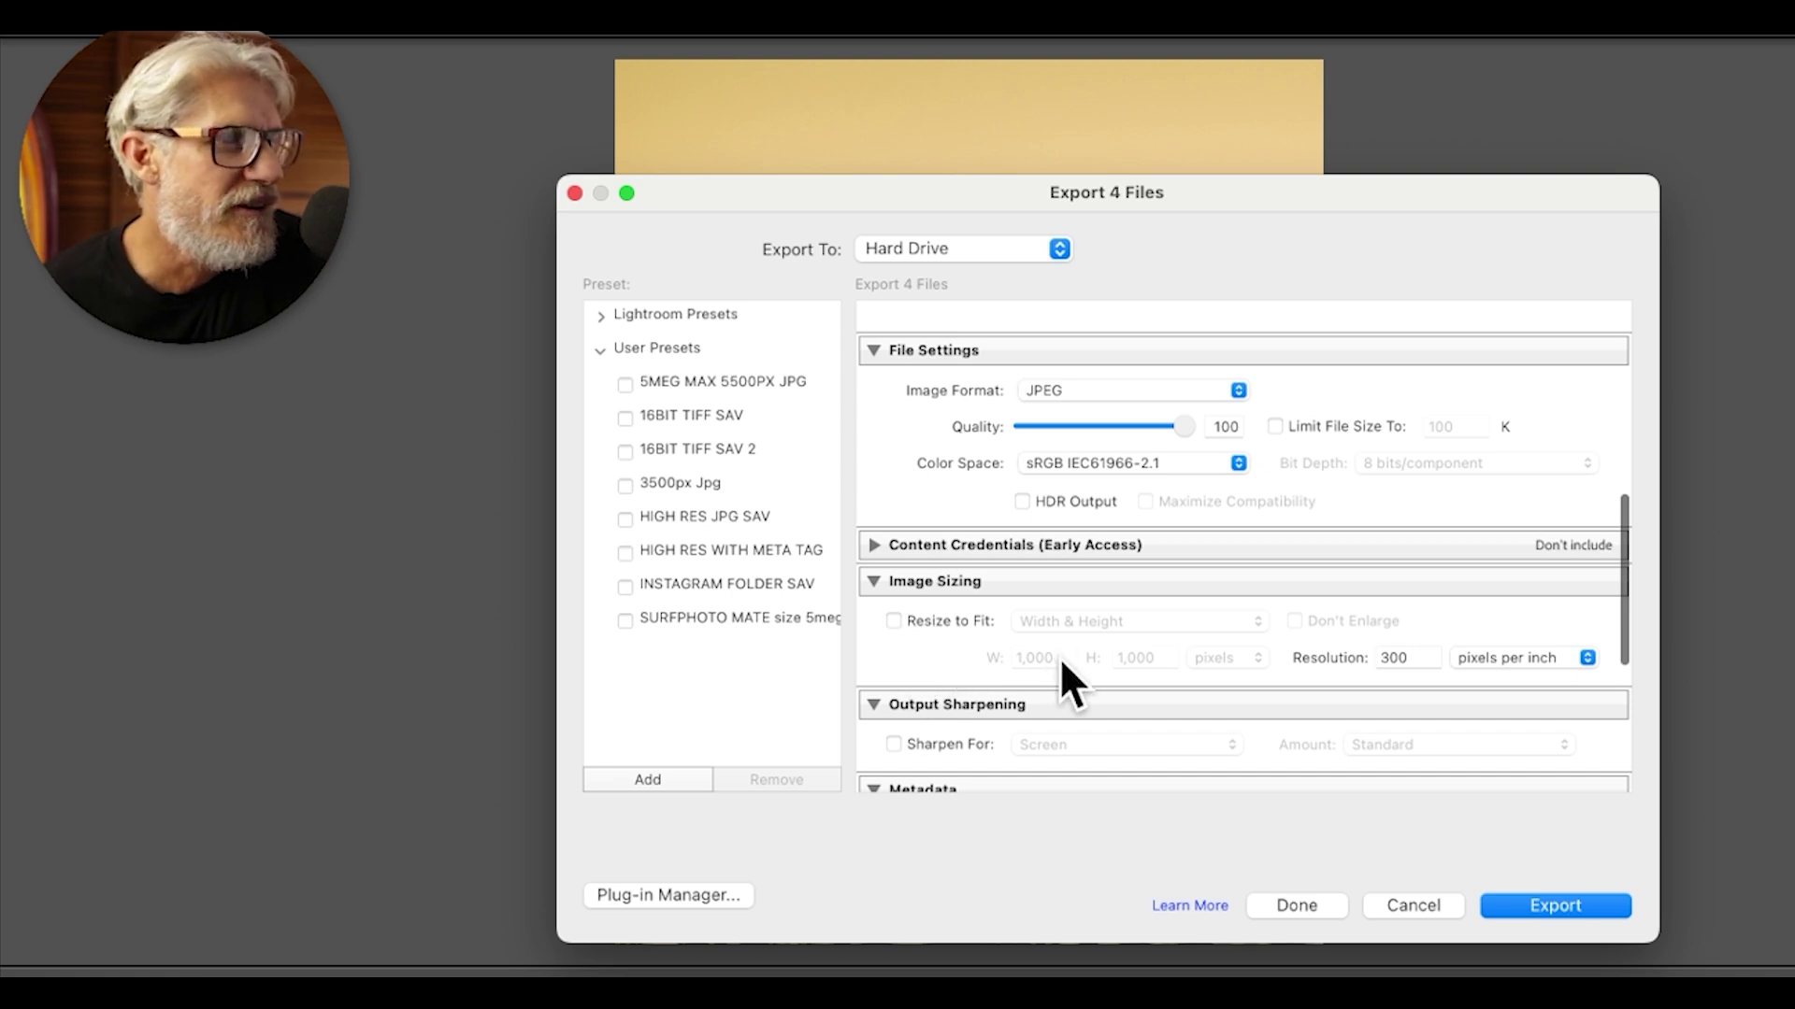
click(897, 622)
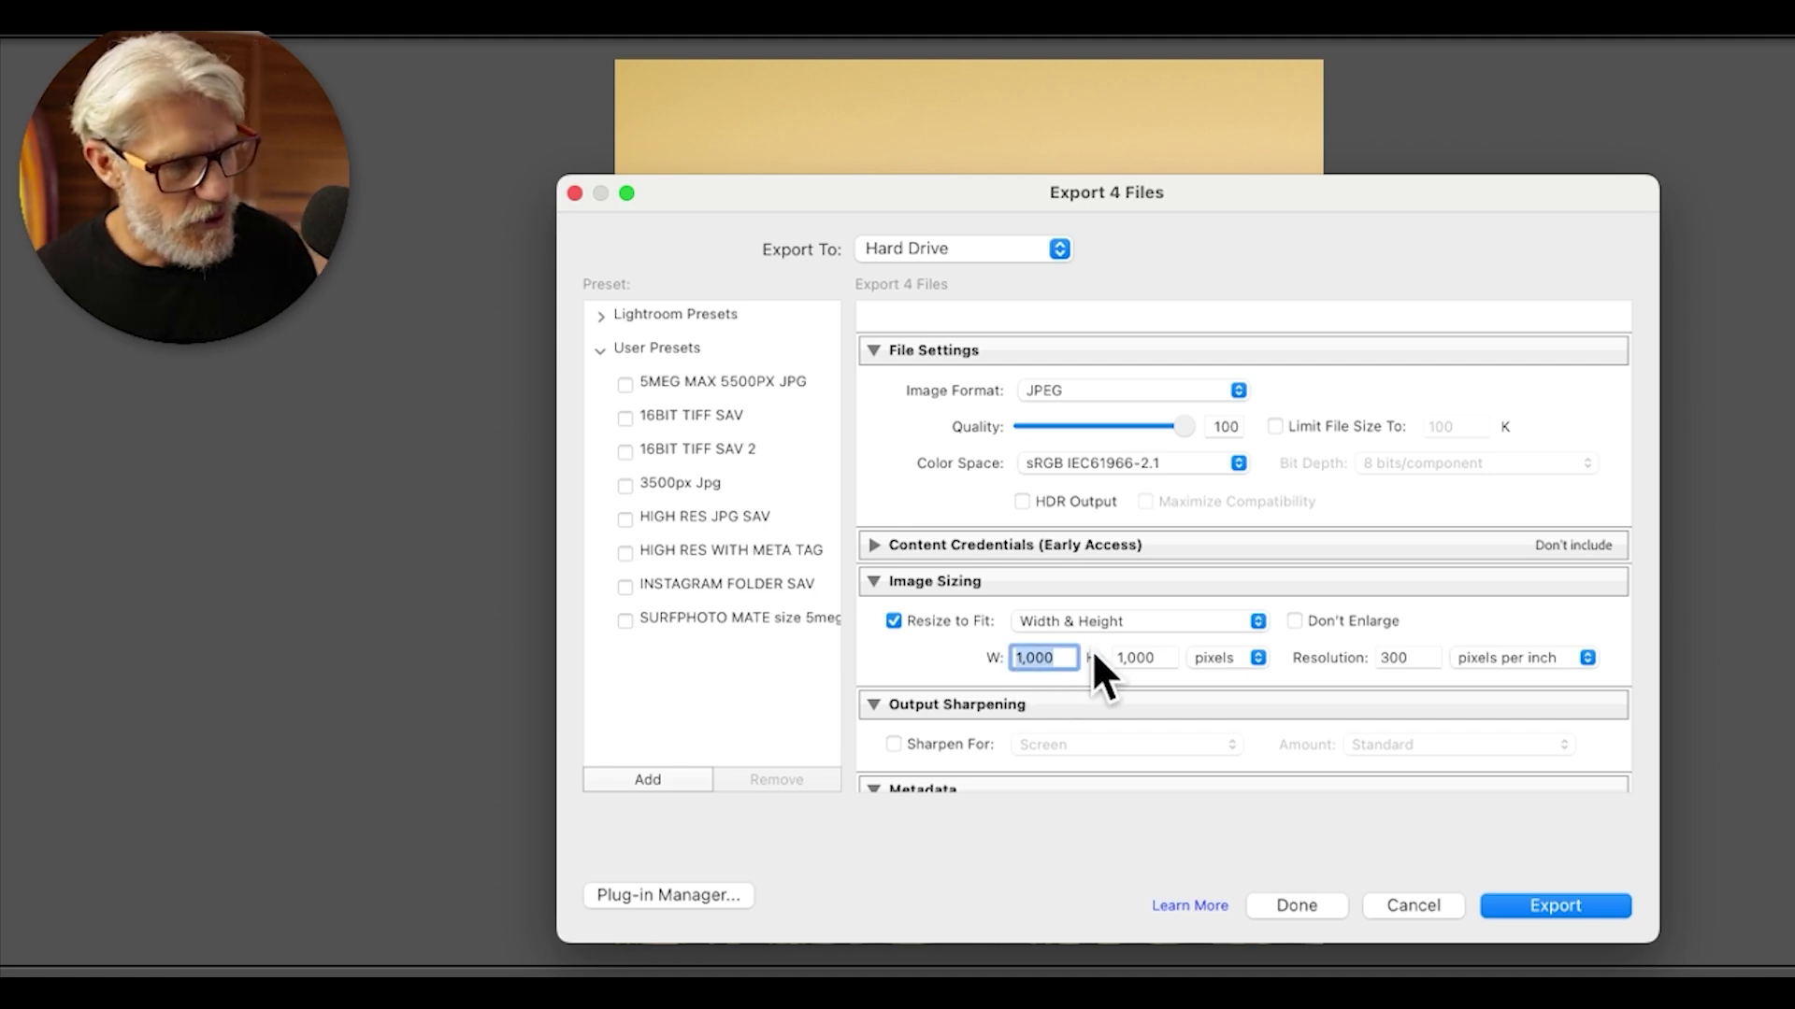
text(2500)
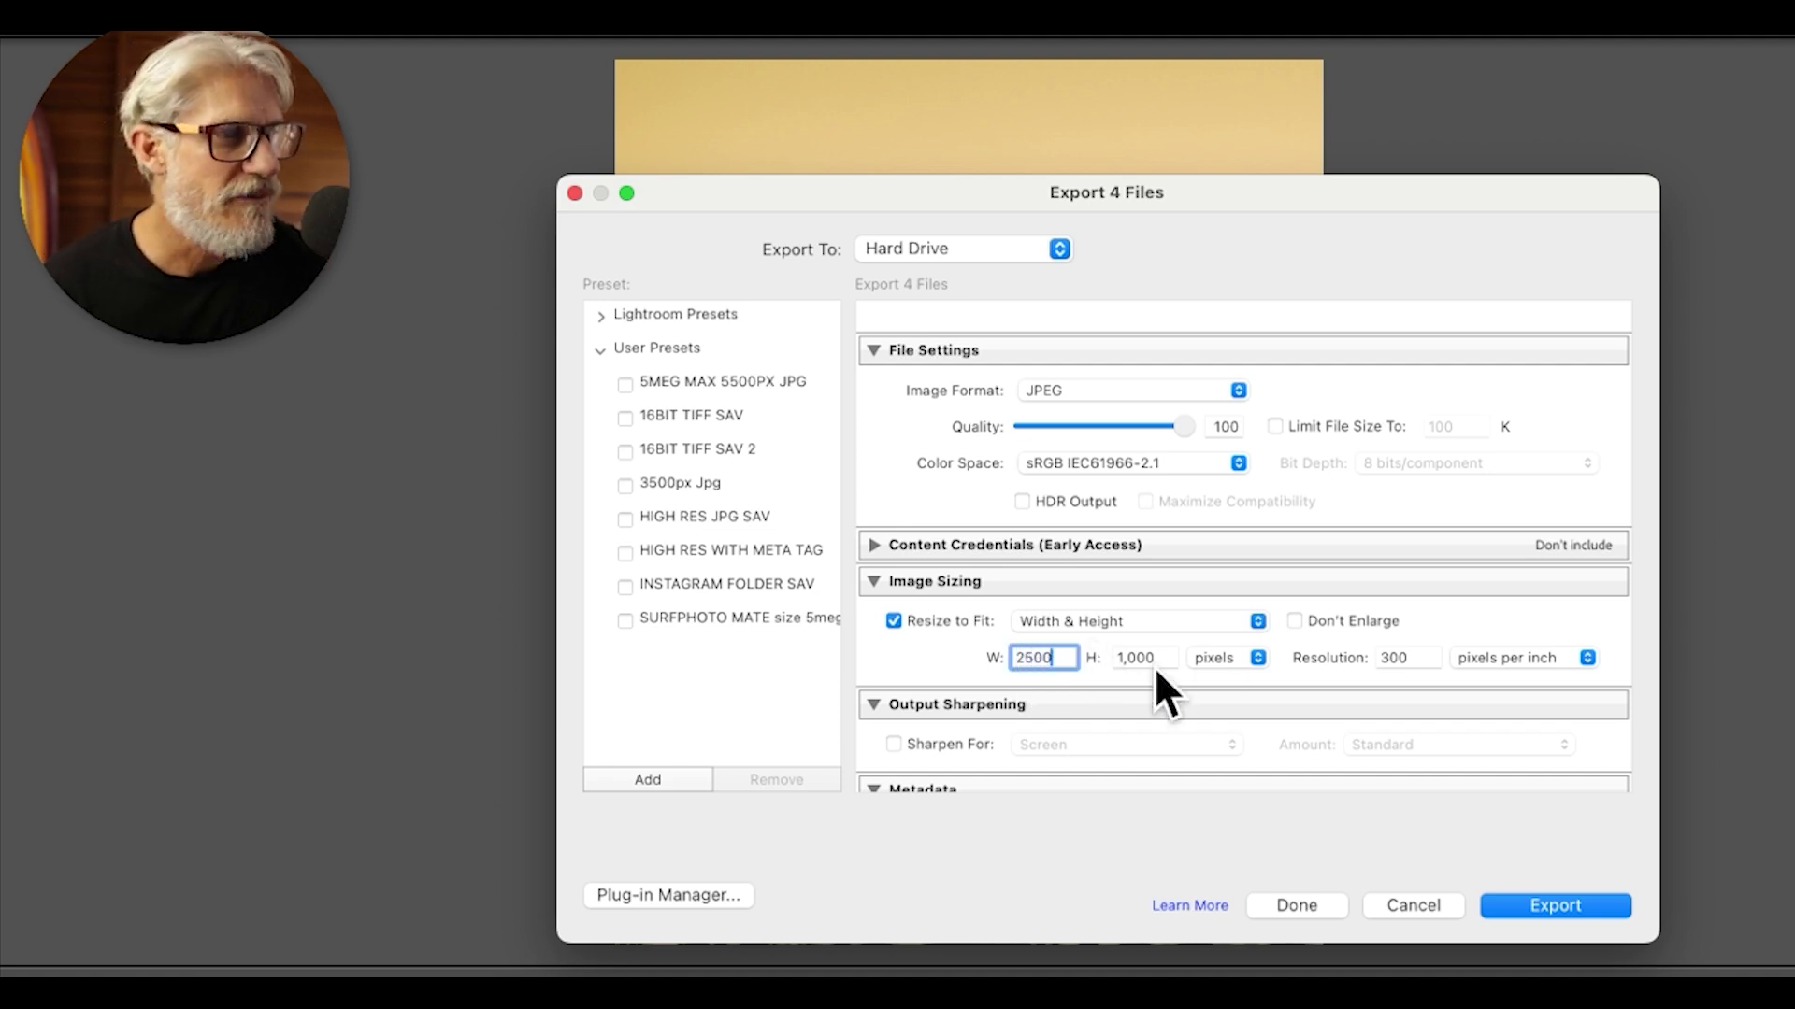
key(Tab)
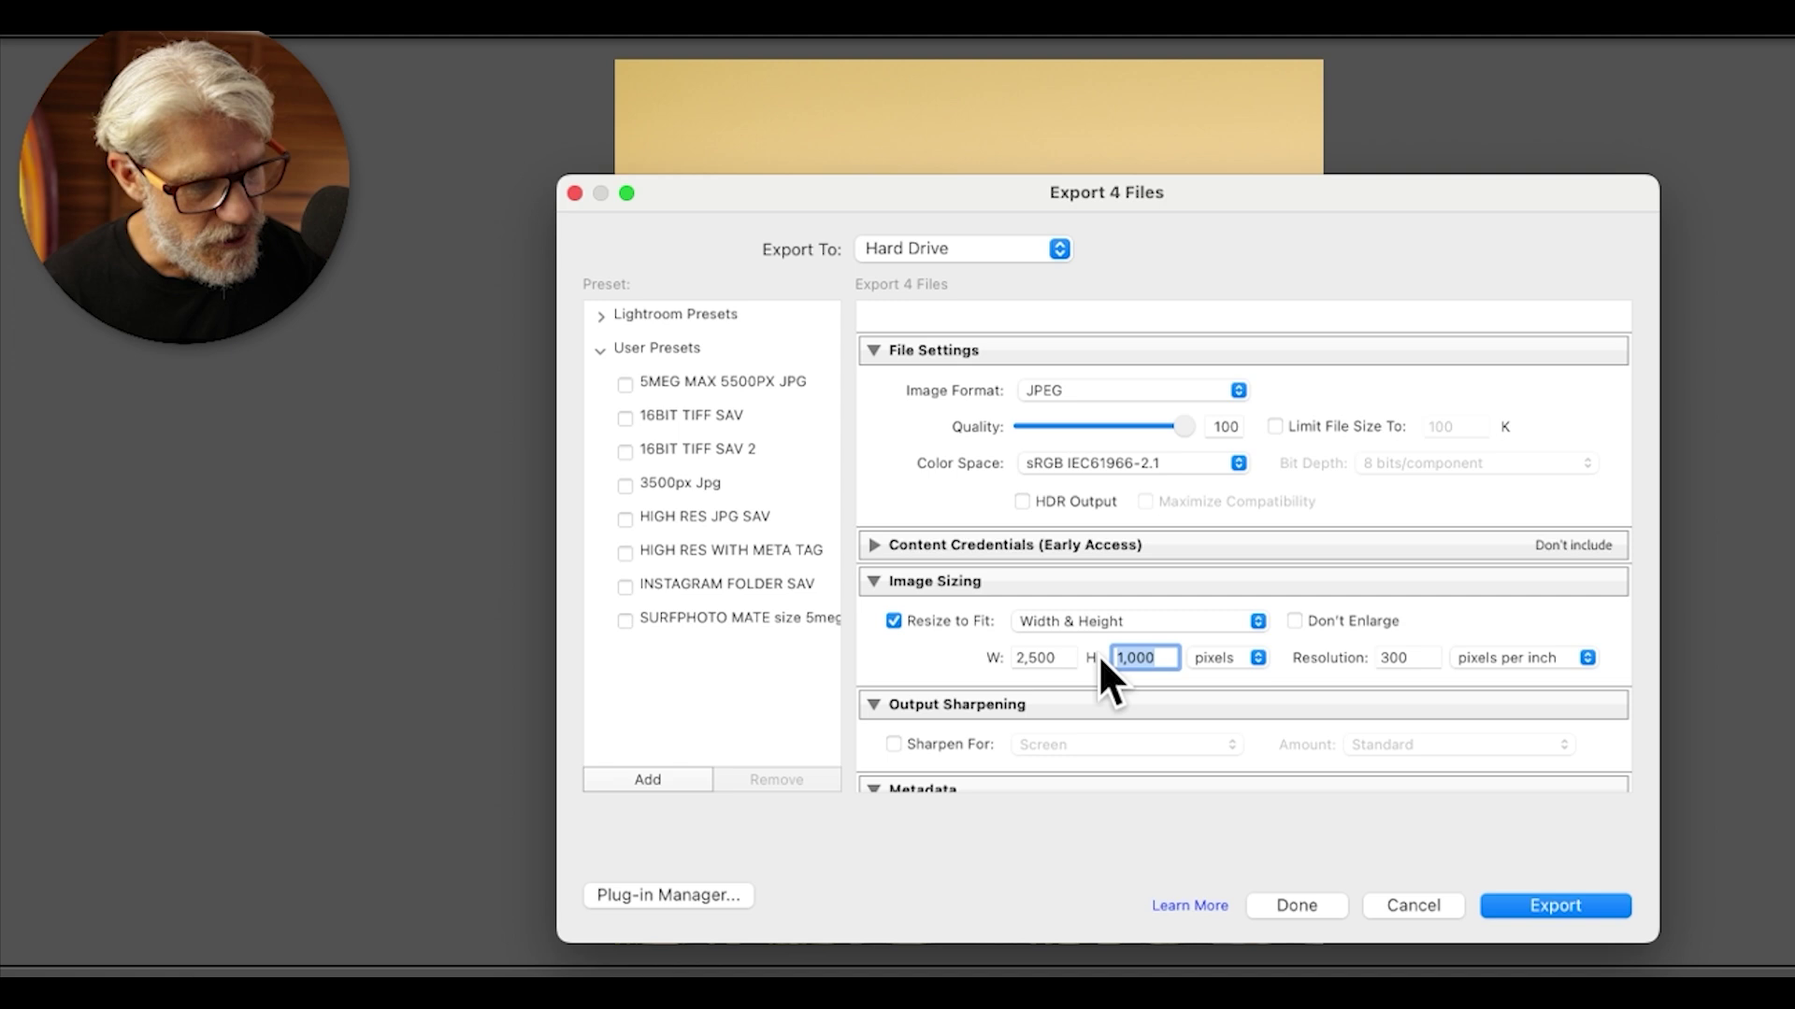
text(2500)
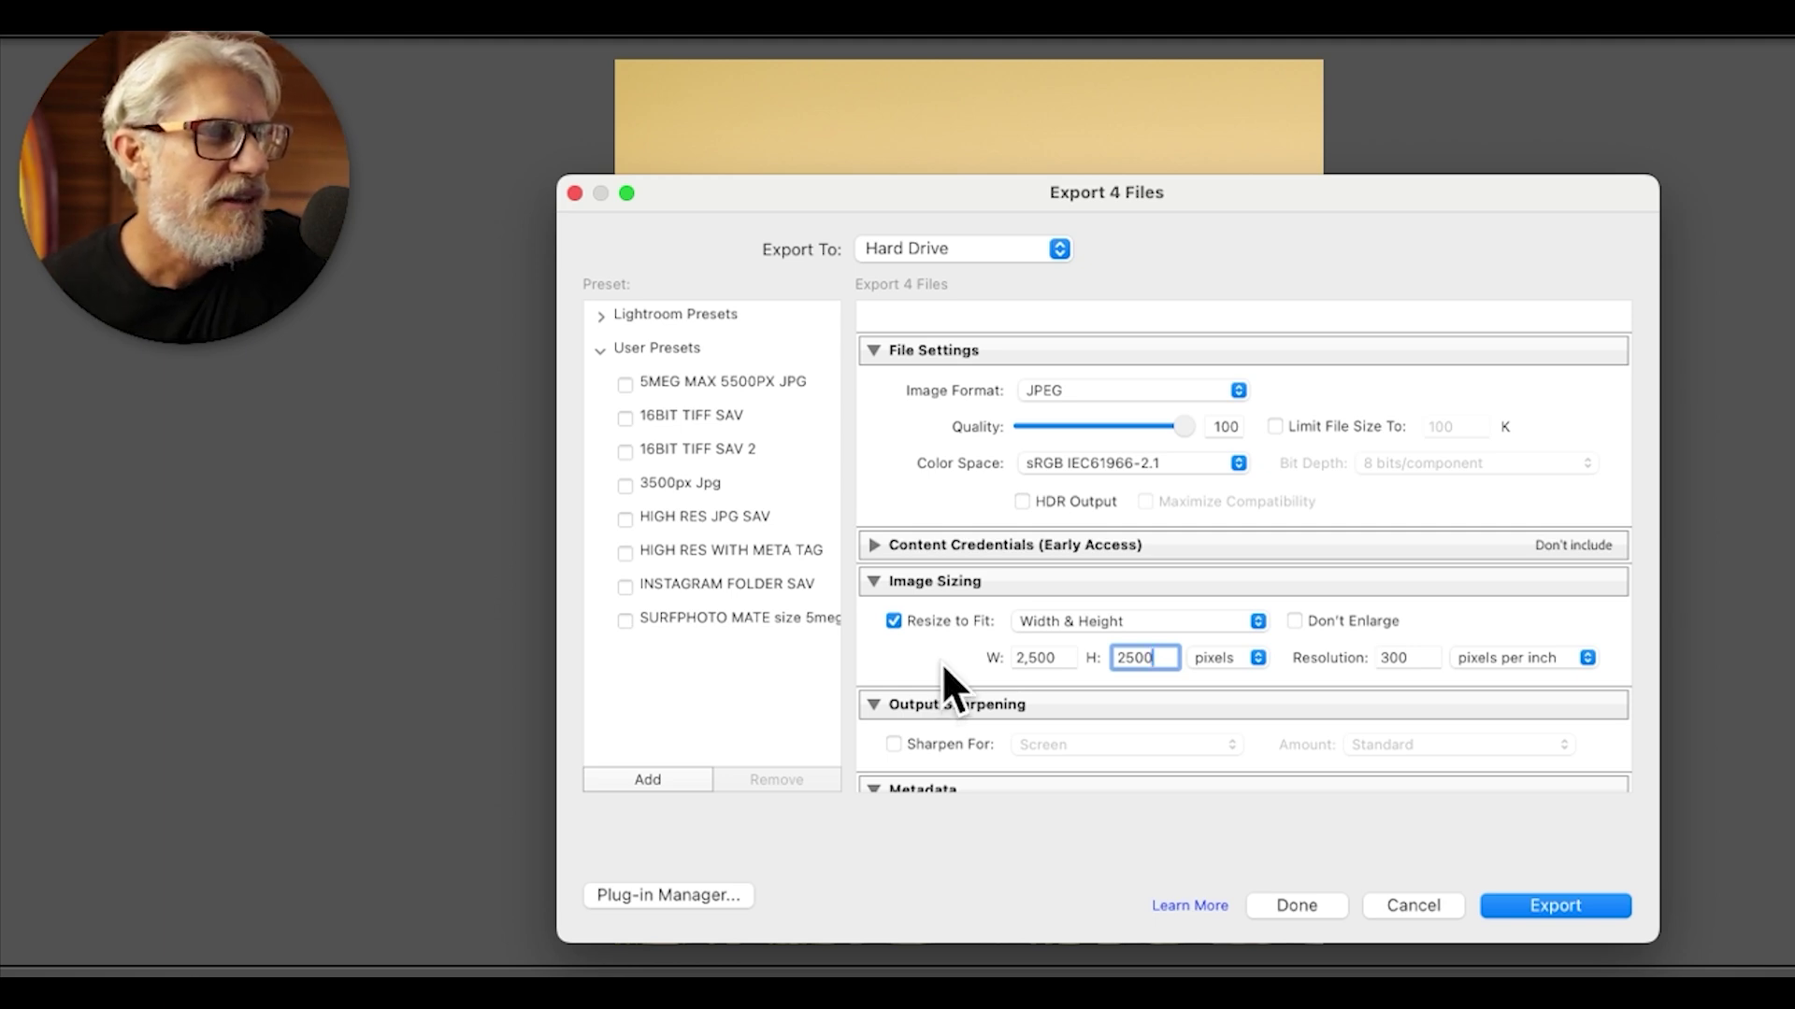
key(Return)
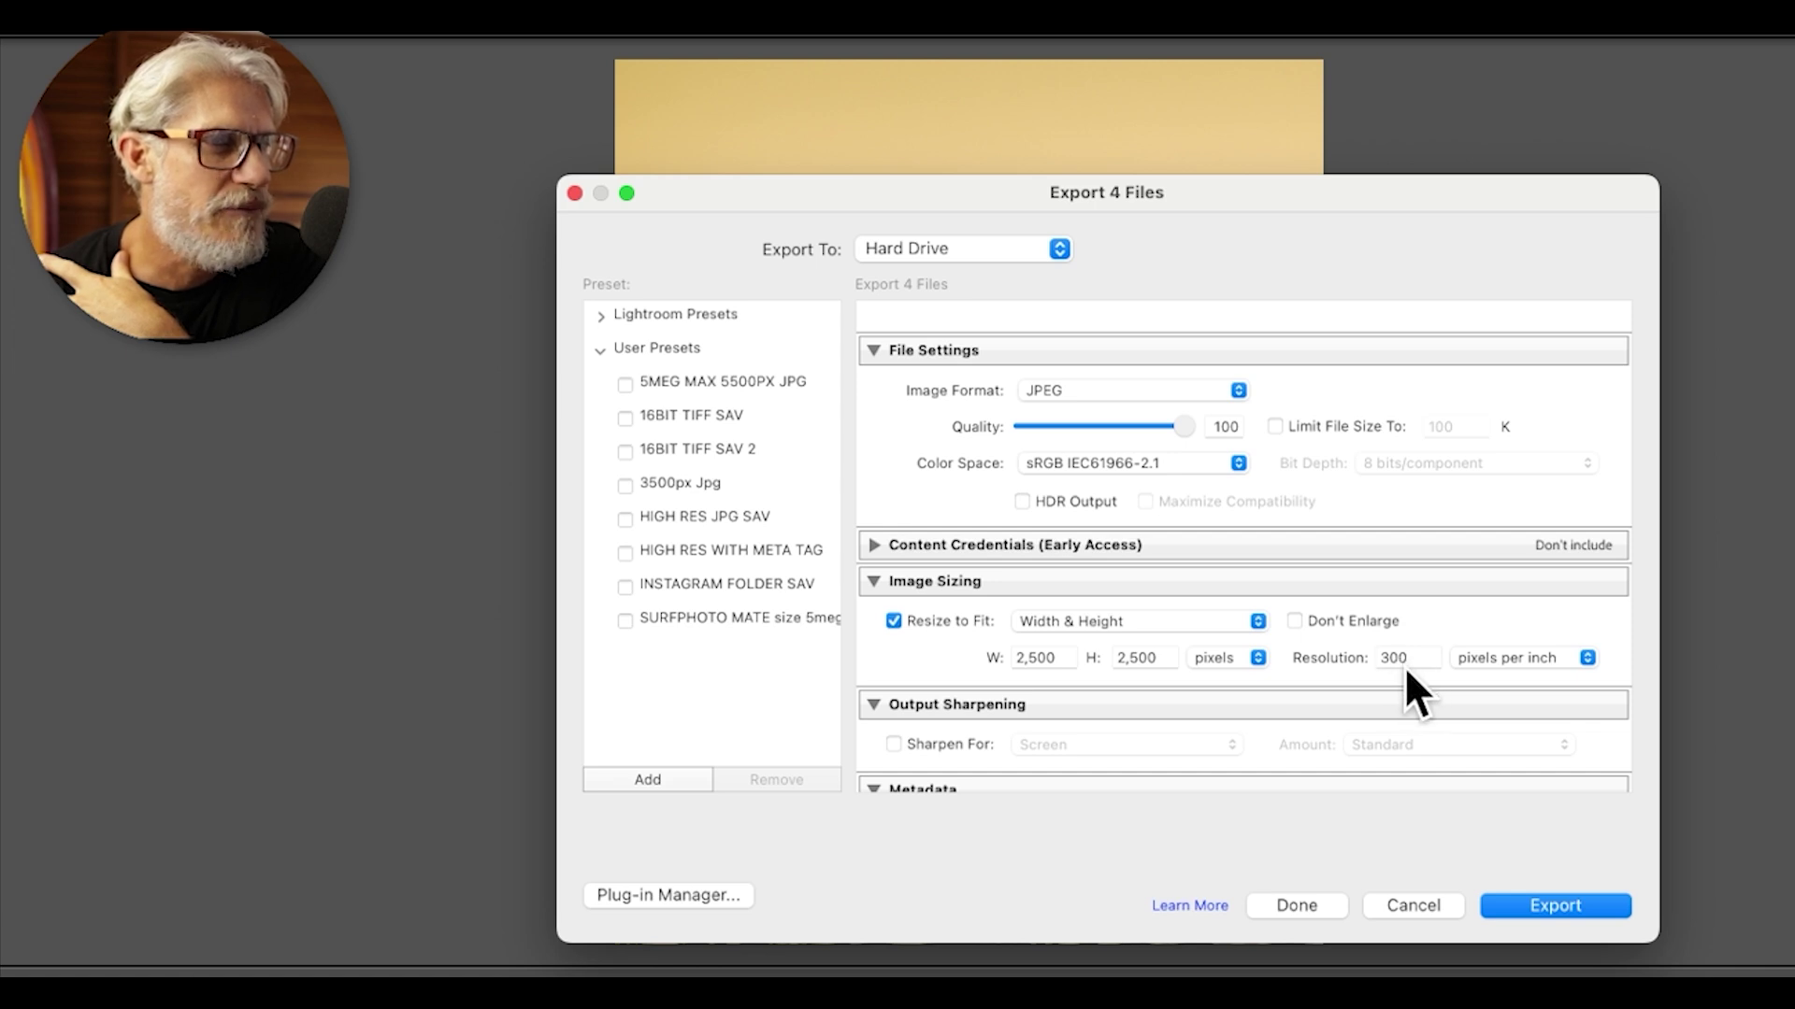
scroll(1399, 671, down, 3)
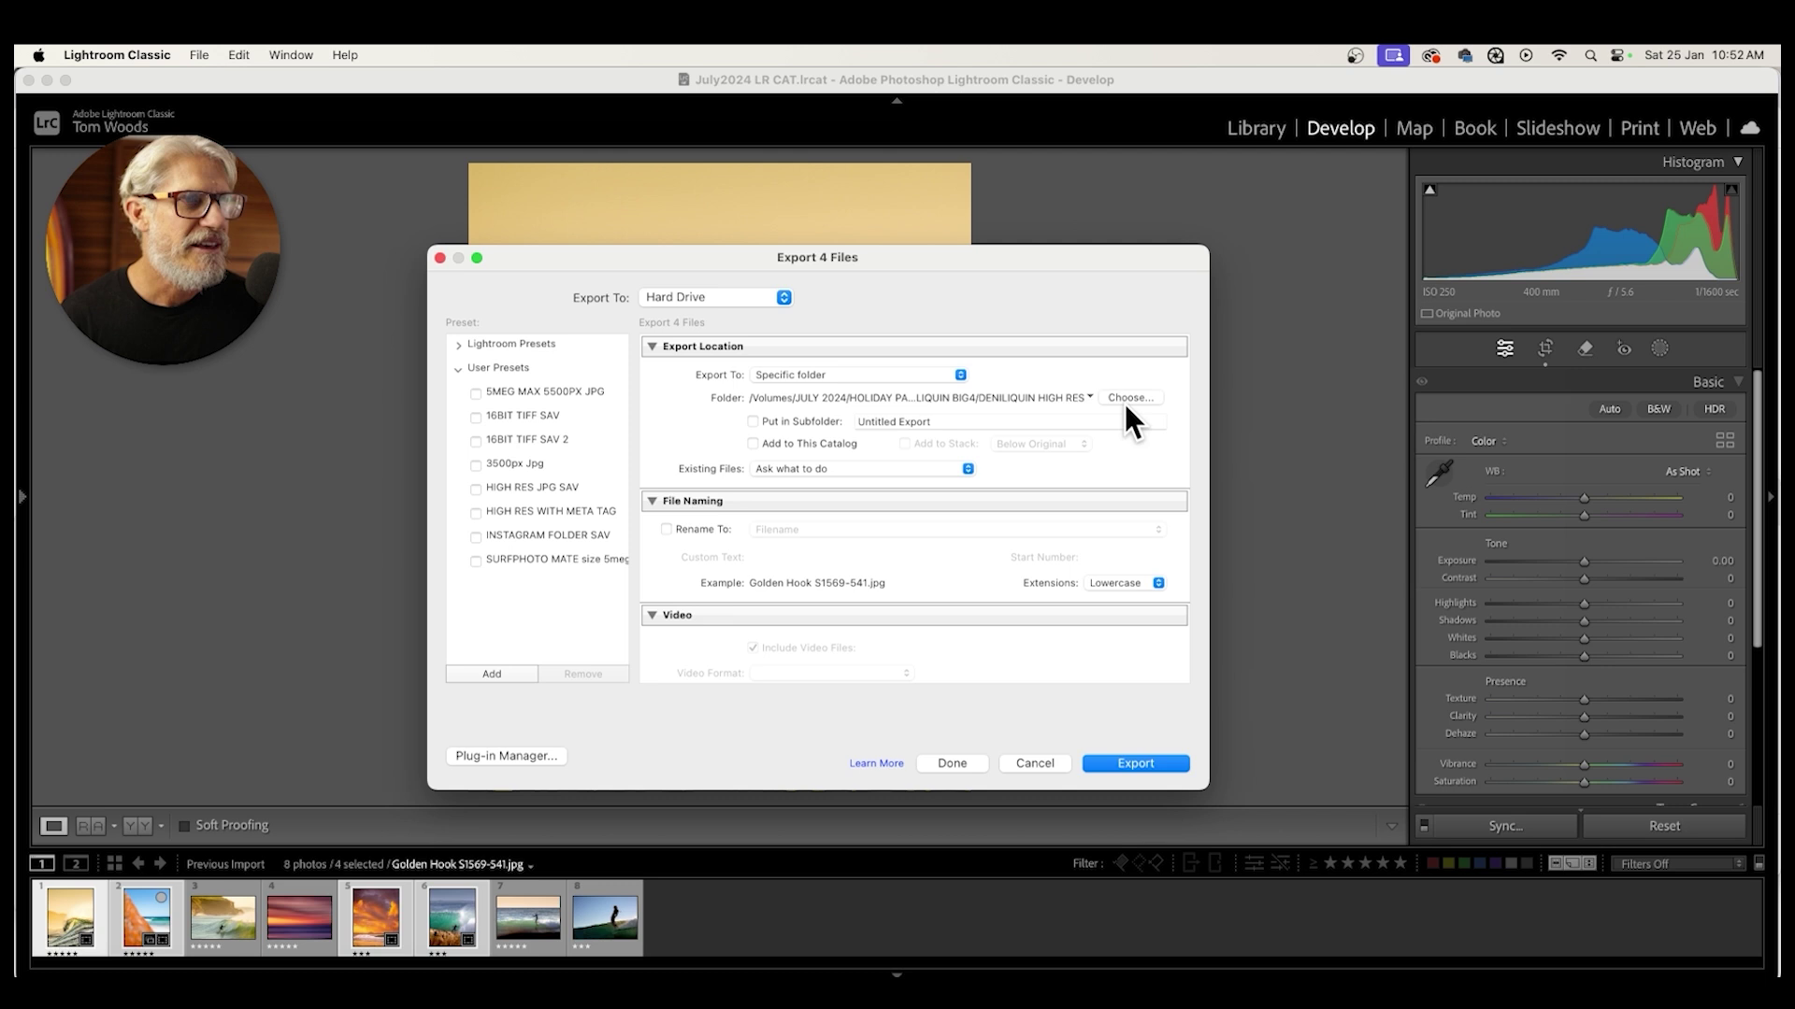
- Create an INSTAGRAM NEW PICS folder on the Desktop and choose it as the export destination
click(1127, 396)
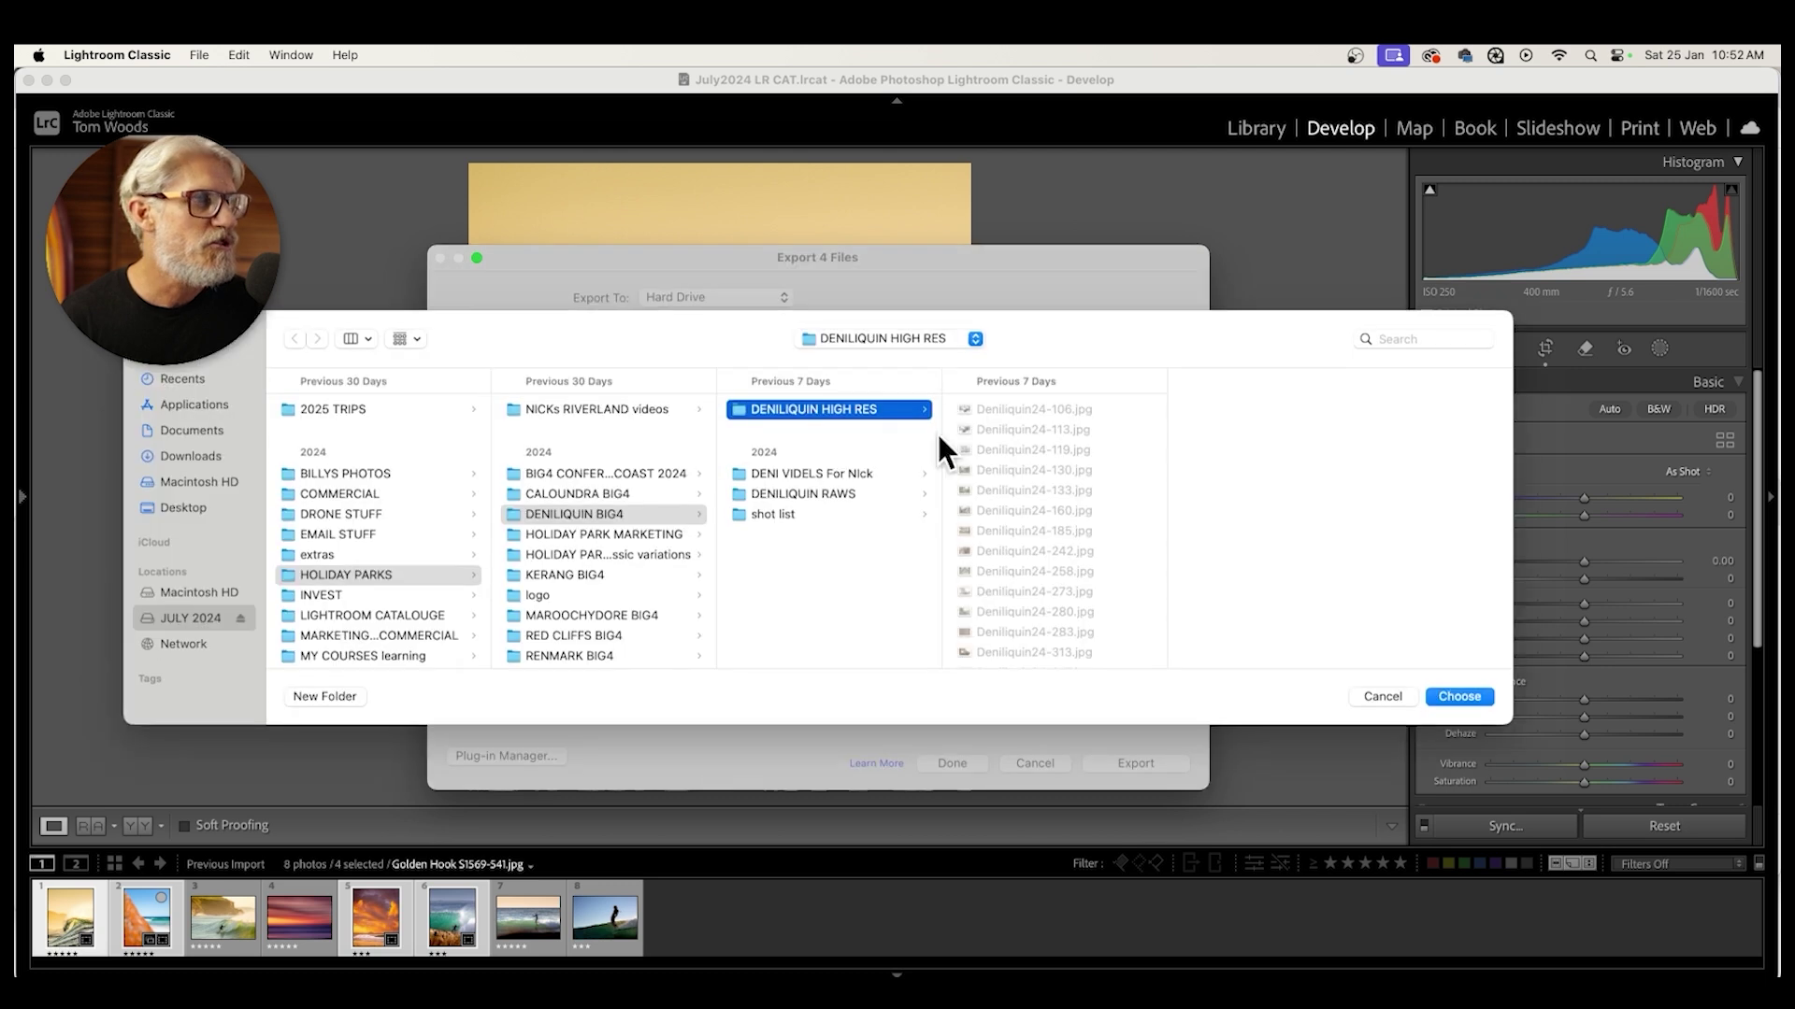
click(189, 510)
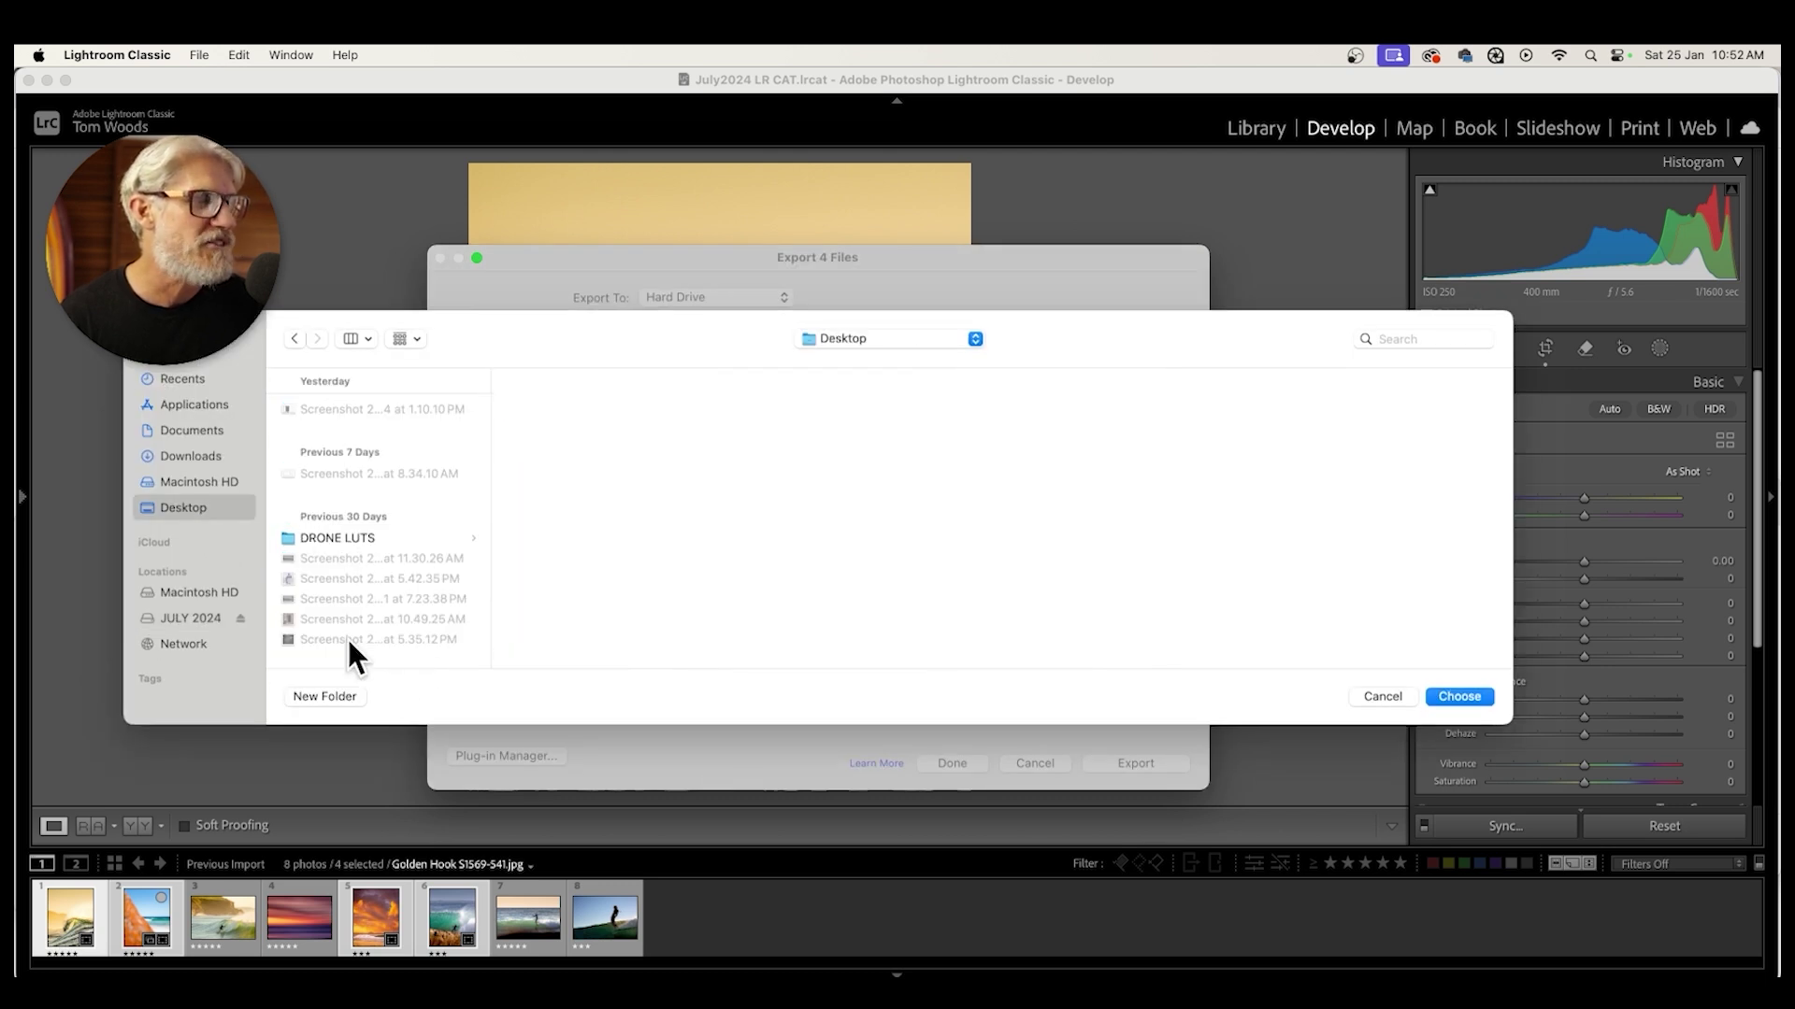
click(194, 620)
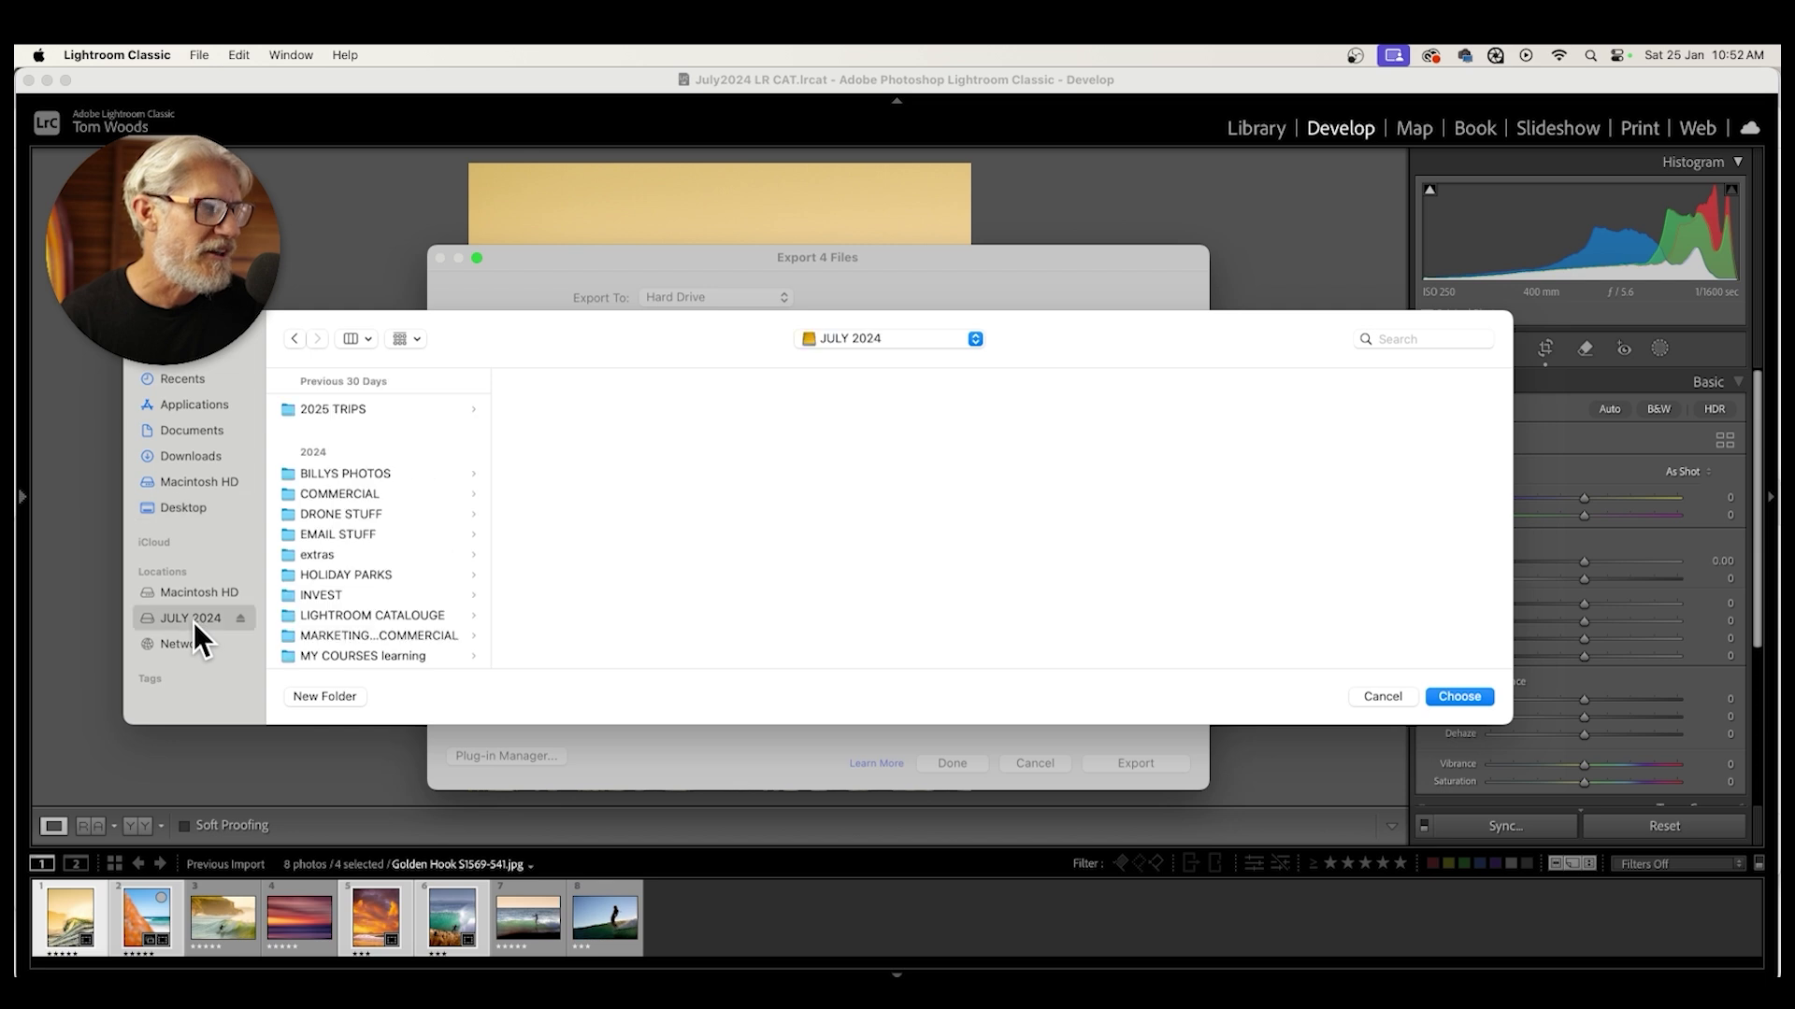
click(180, 507)
scroll(358, 614, down, 1)
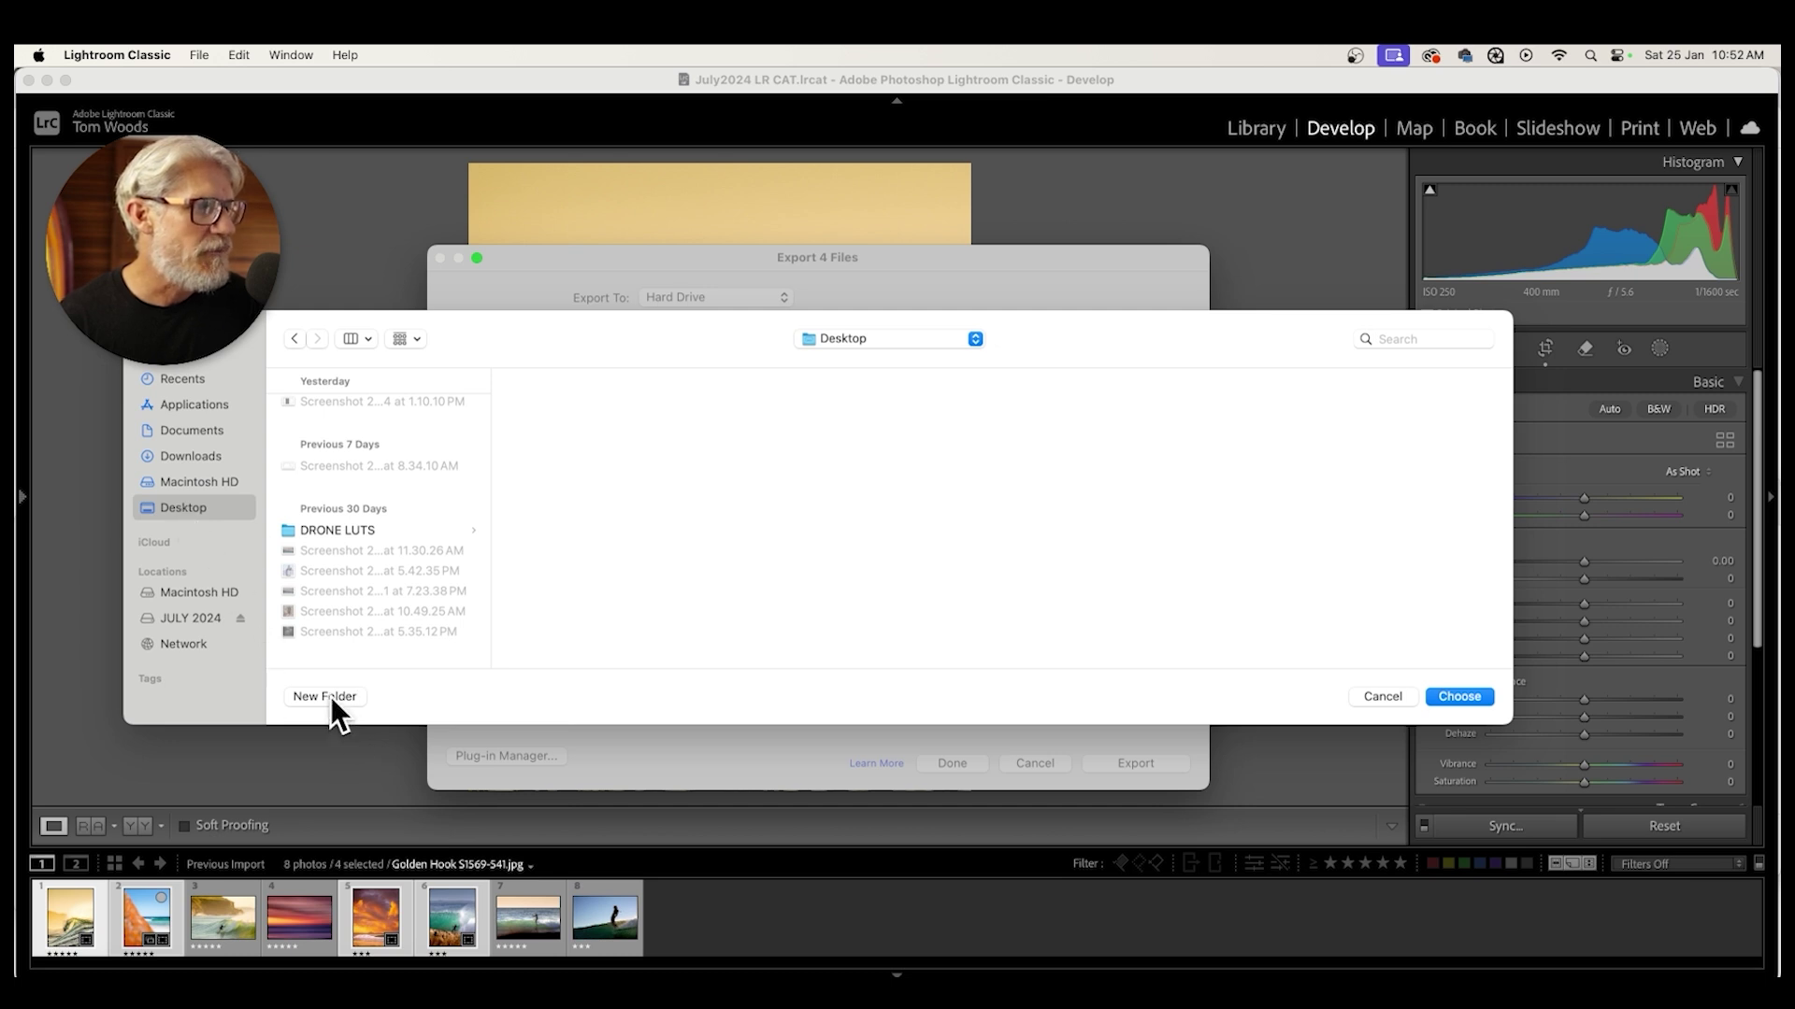
click(331, 697)
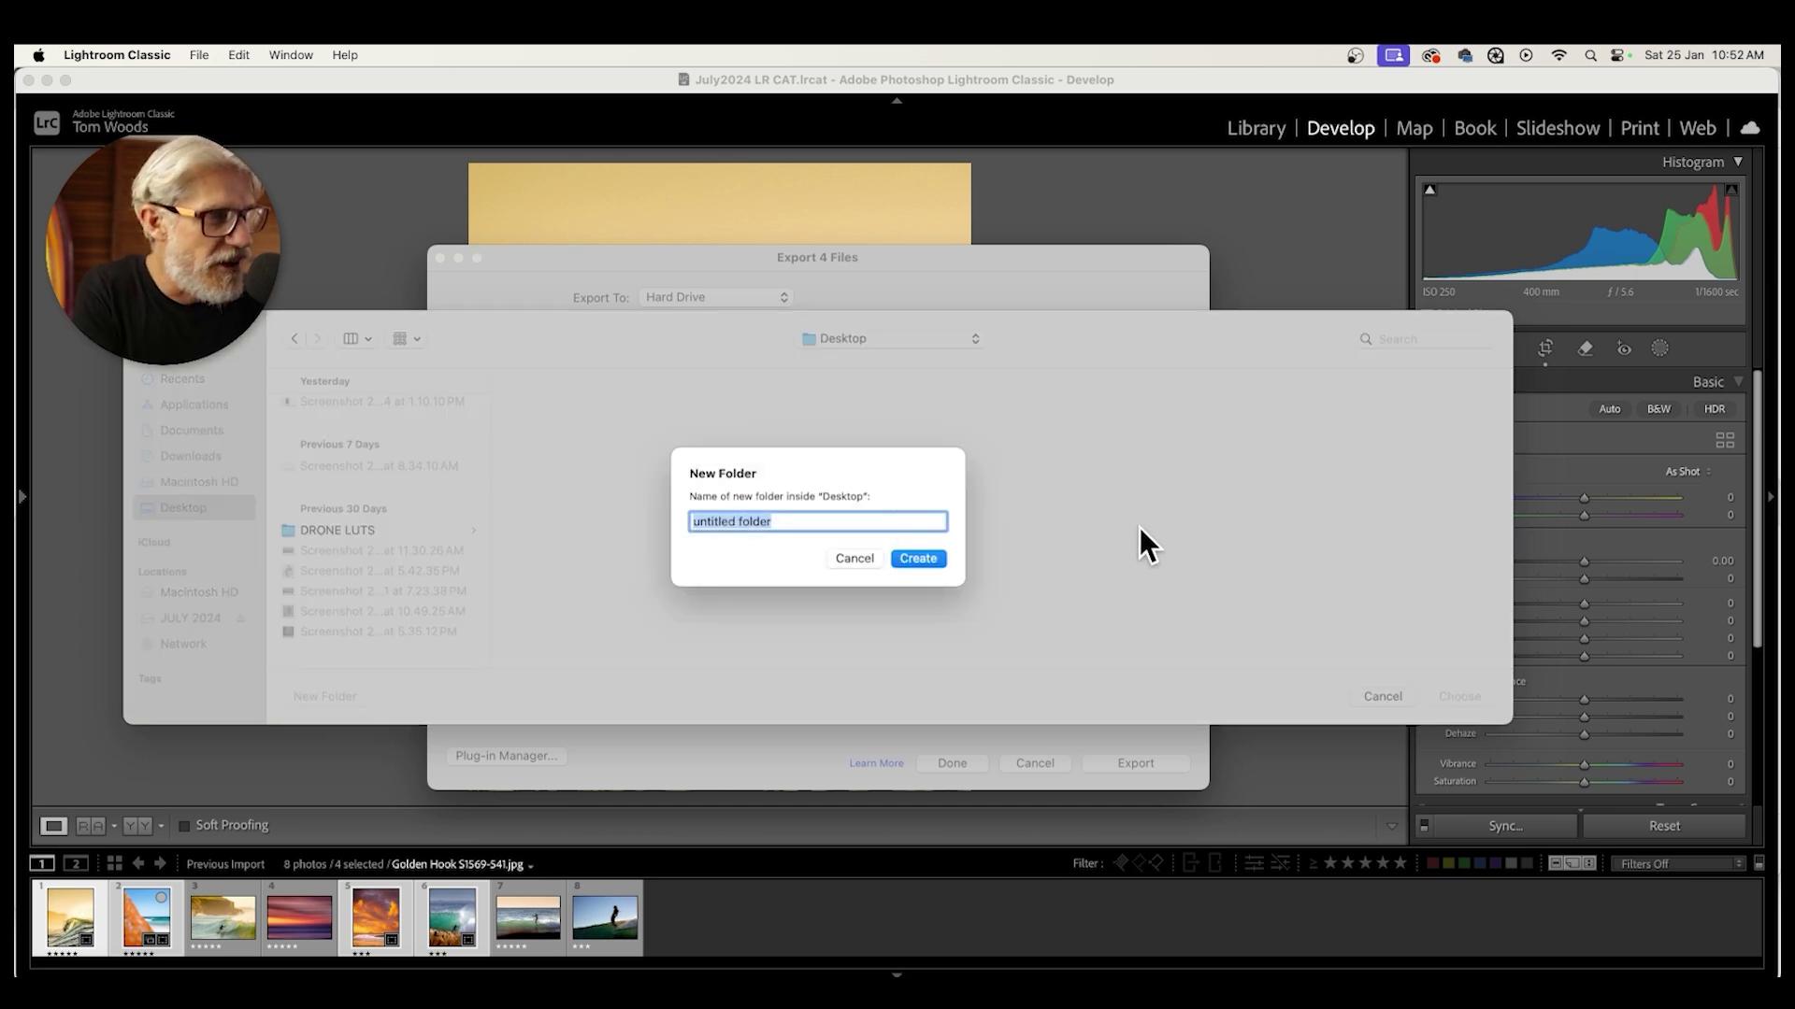
text(INSTAGR)
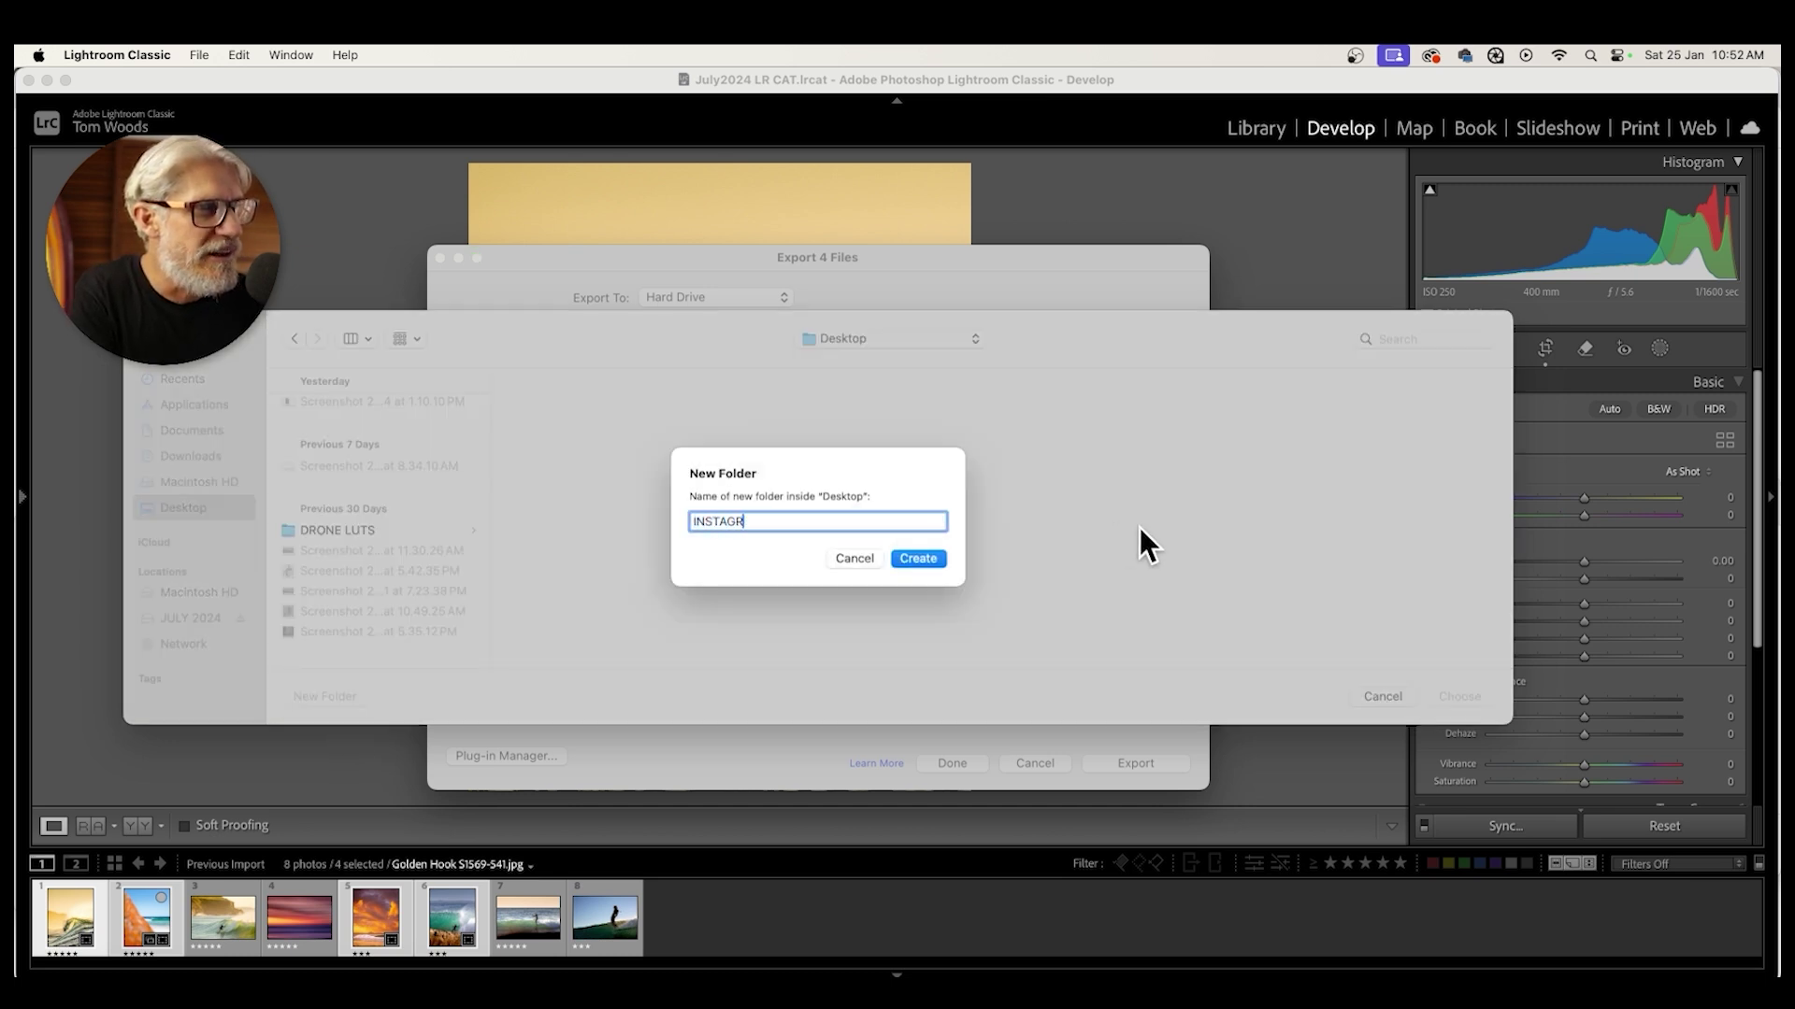
text(AM NEW PICS)
click(919, 564)
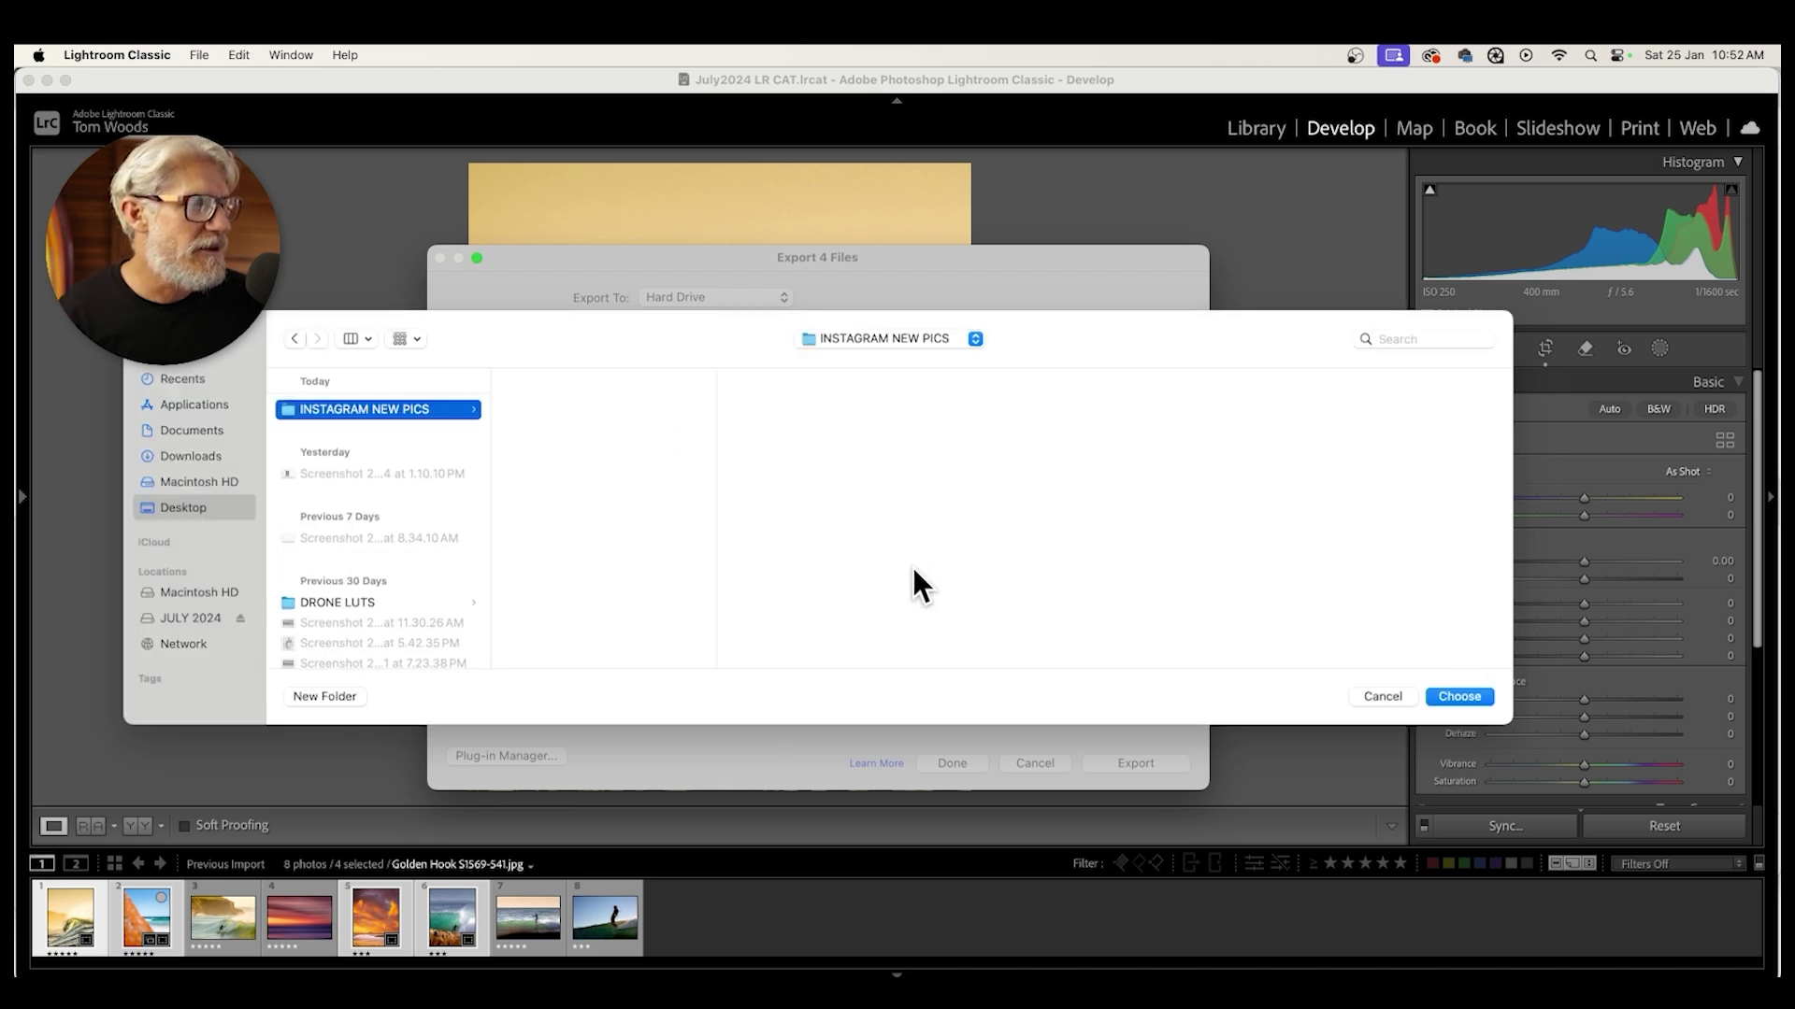
click(1461, 701)
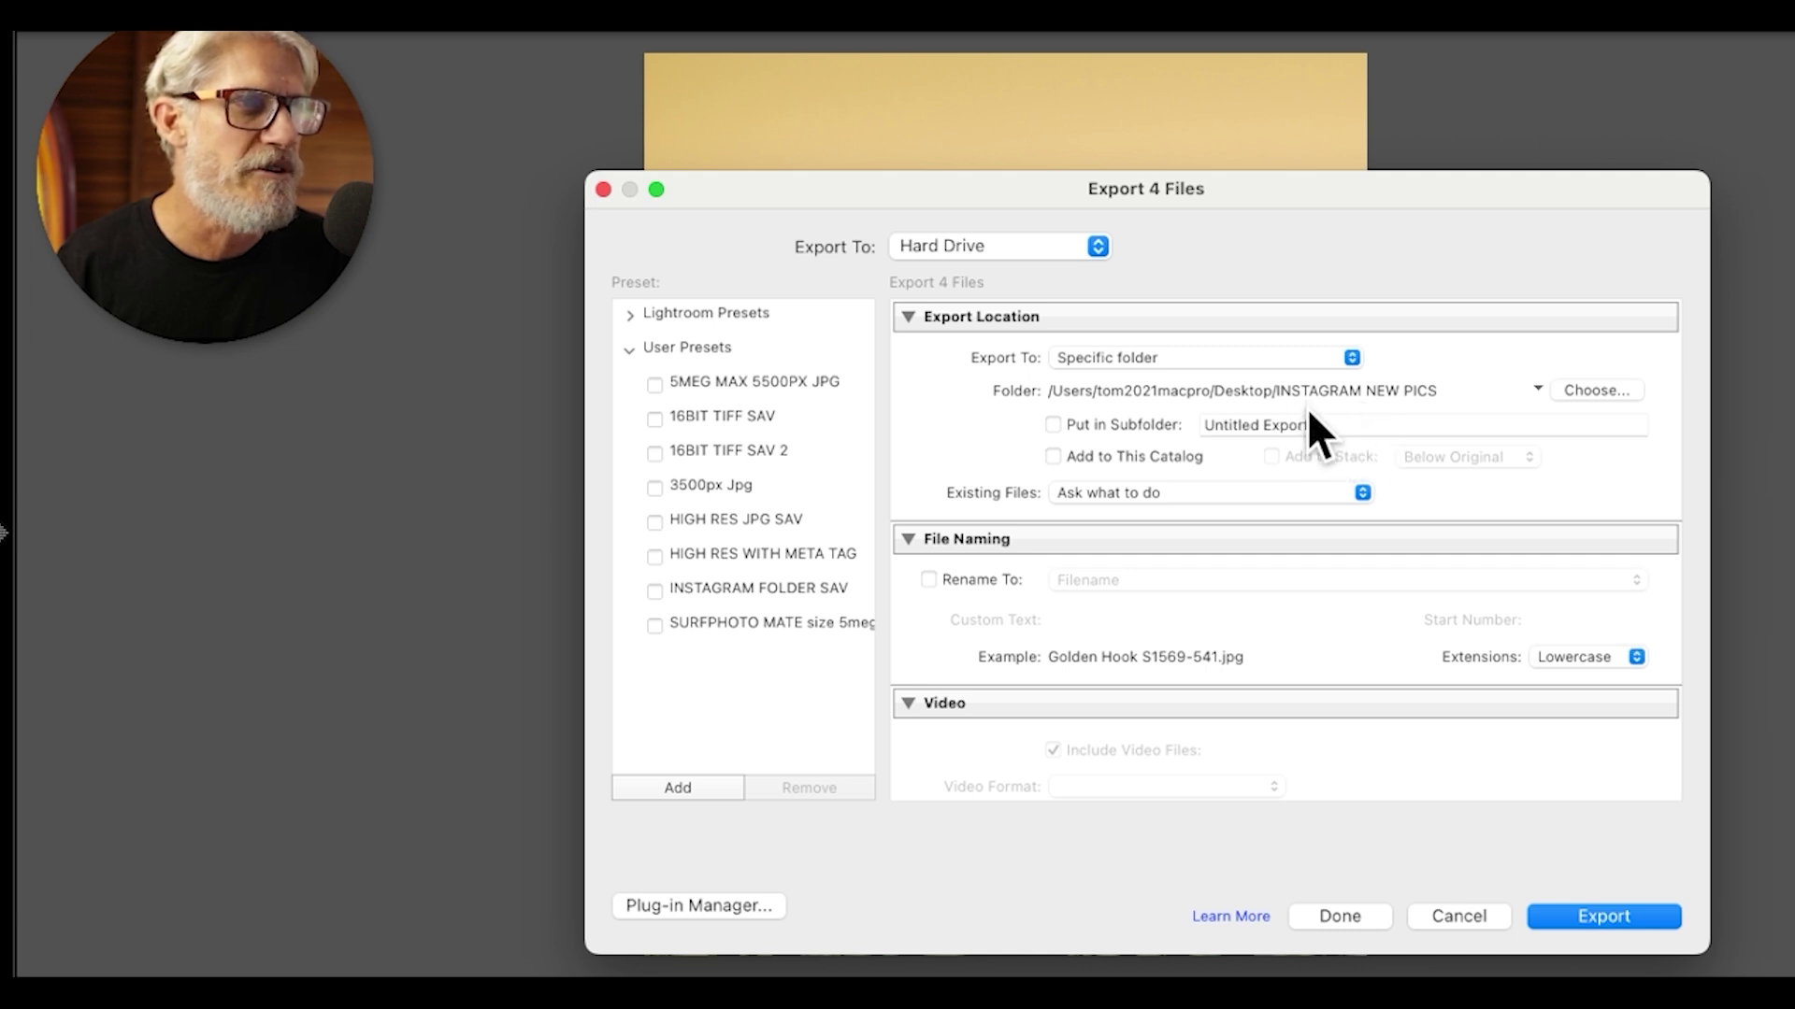
scroll(1310, 631, down, 3)
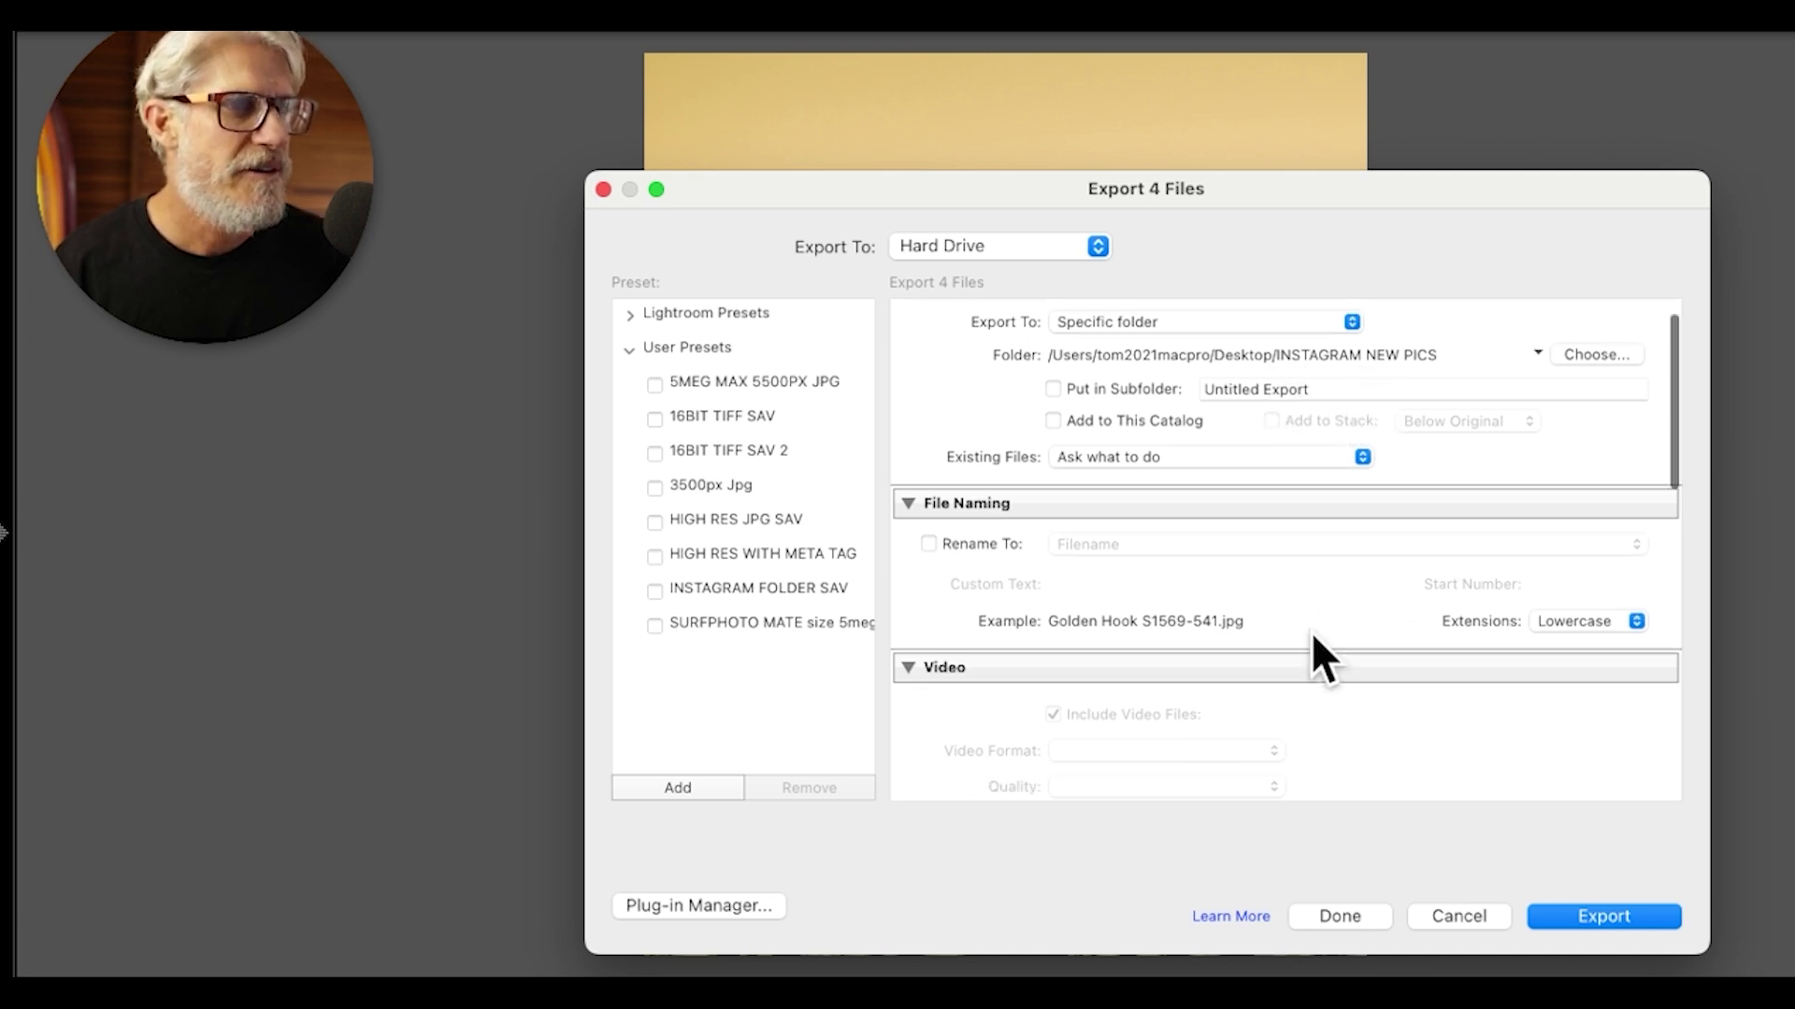
scroll(1346, 645, down, 6)
scroll(1423, 622, up, 7)
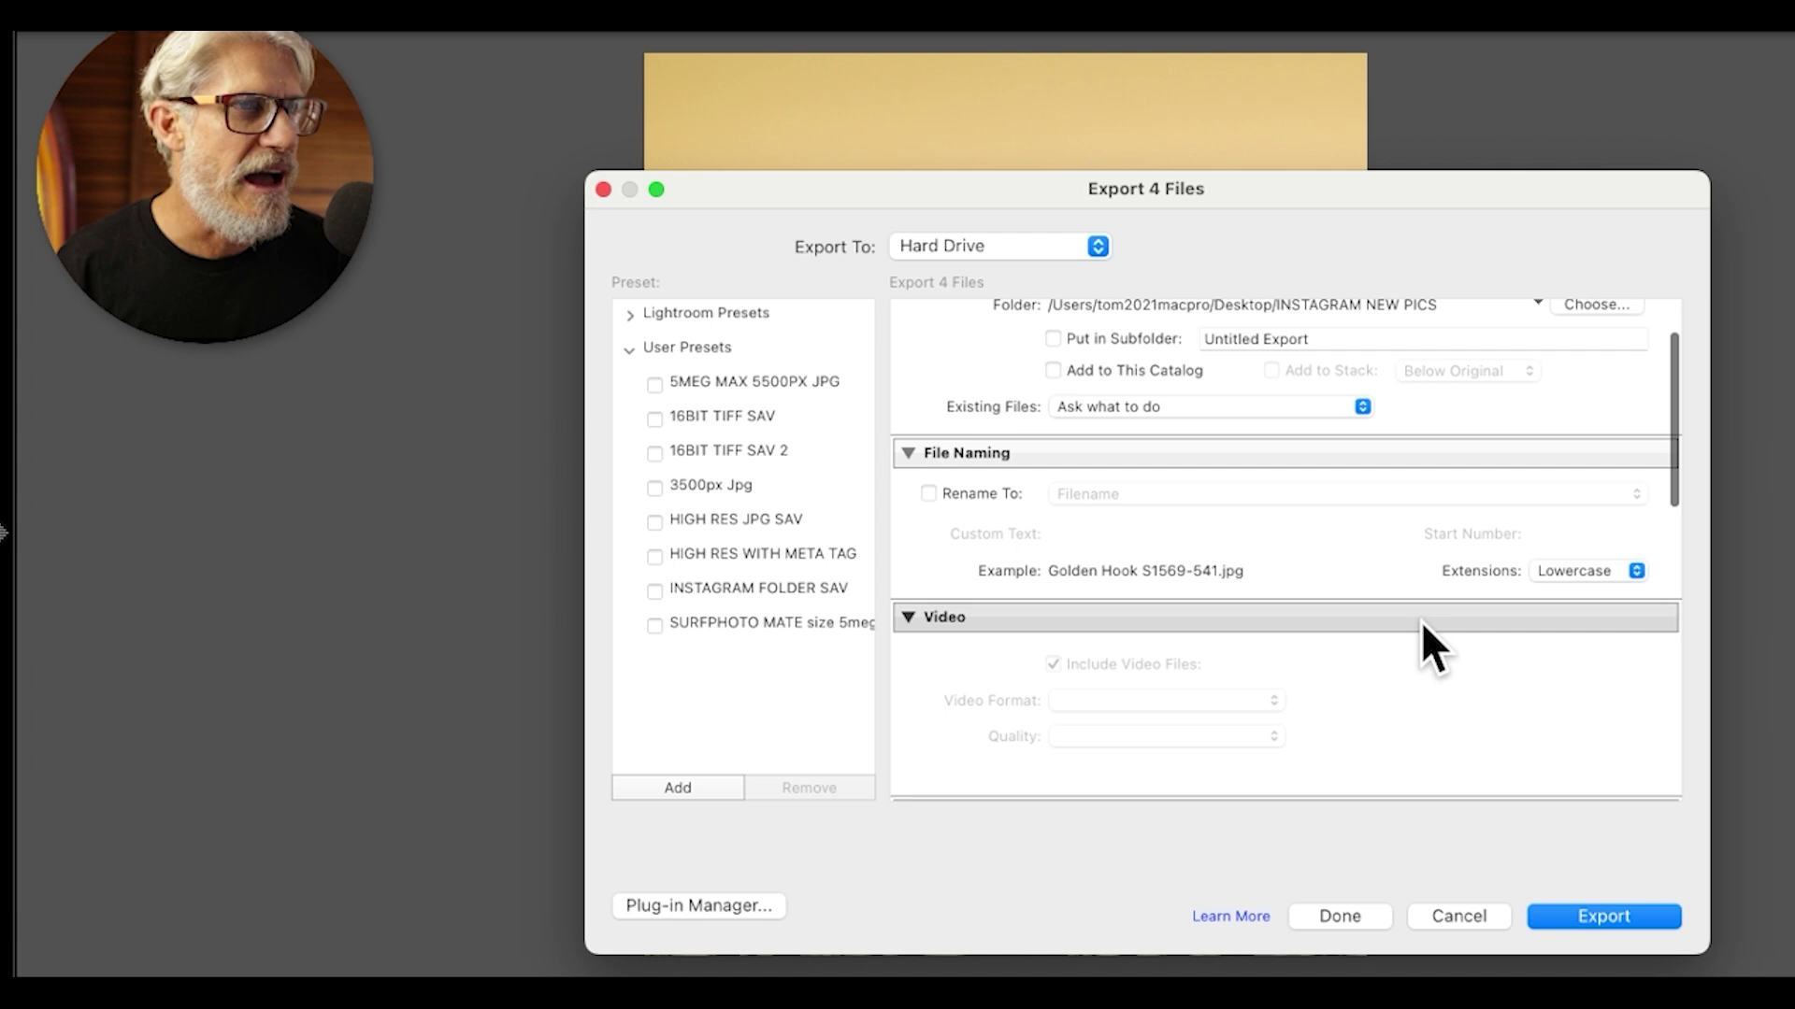
scroll(1421, 626, down, 3)
scroll(1420, 621, down, 3)
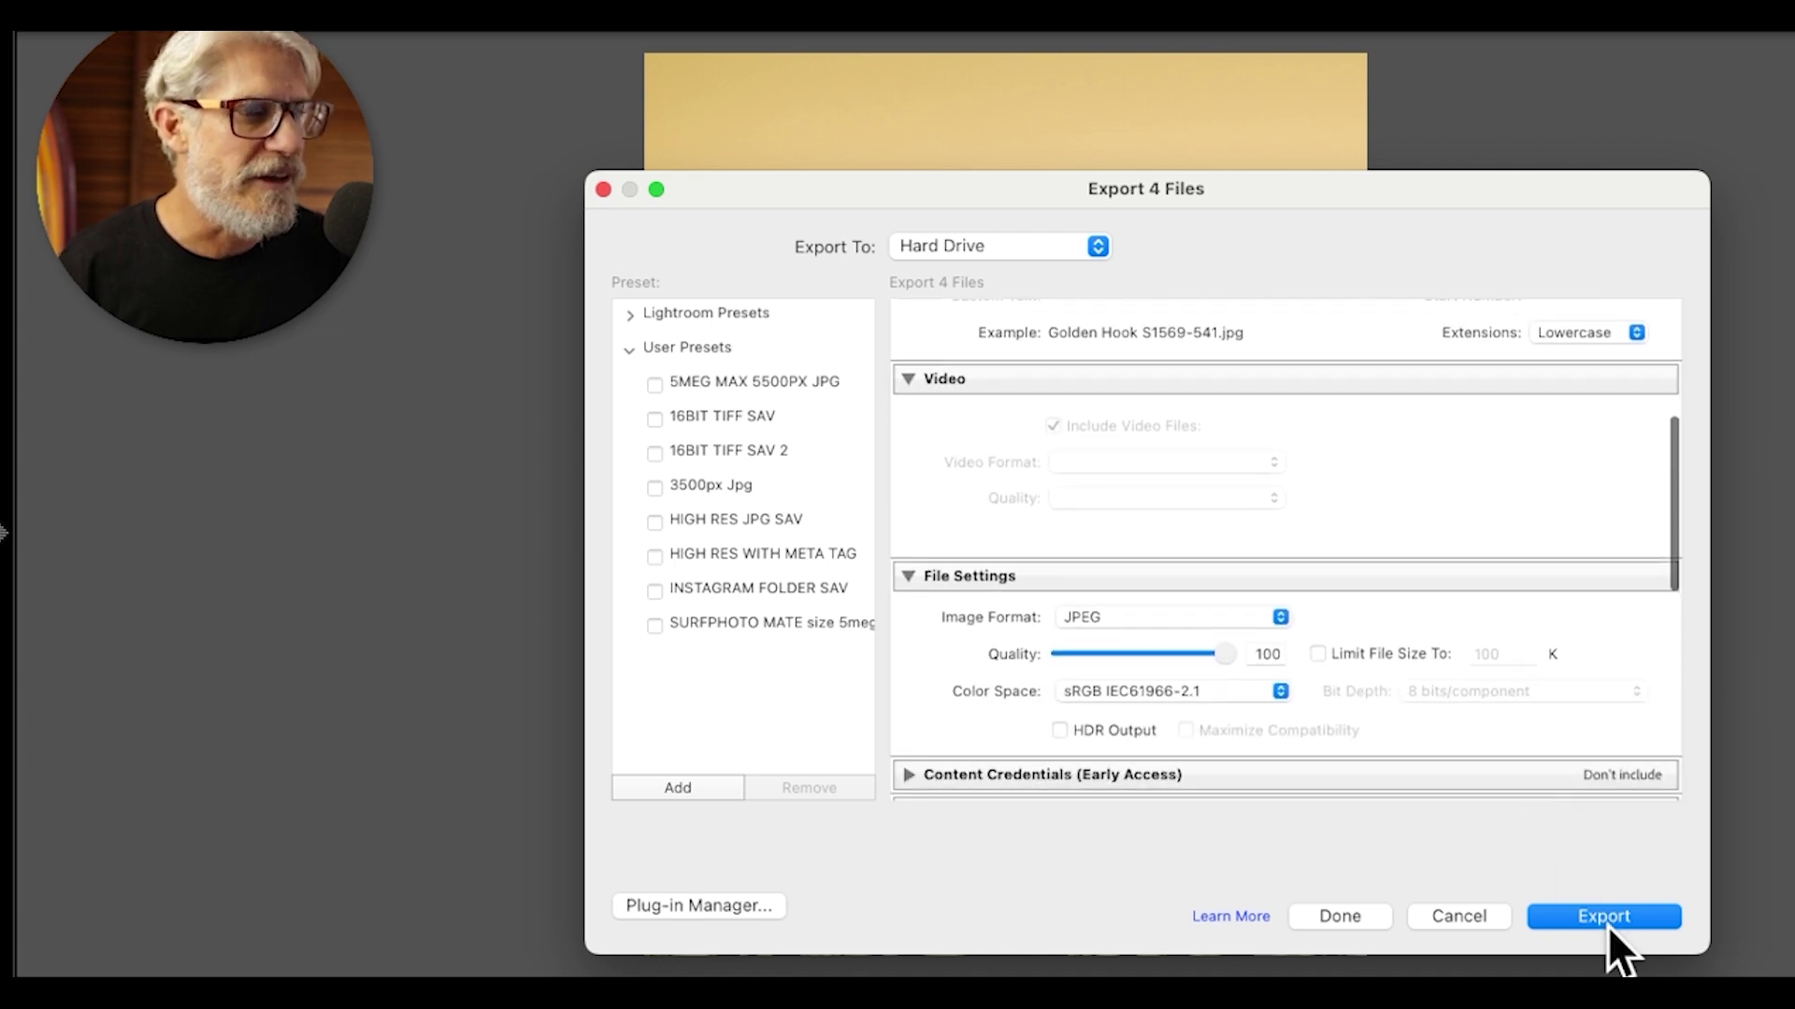
scroll(1066, 663, up, 9)
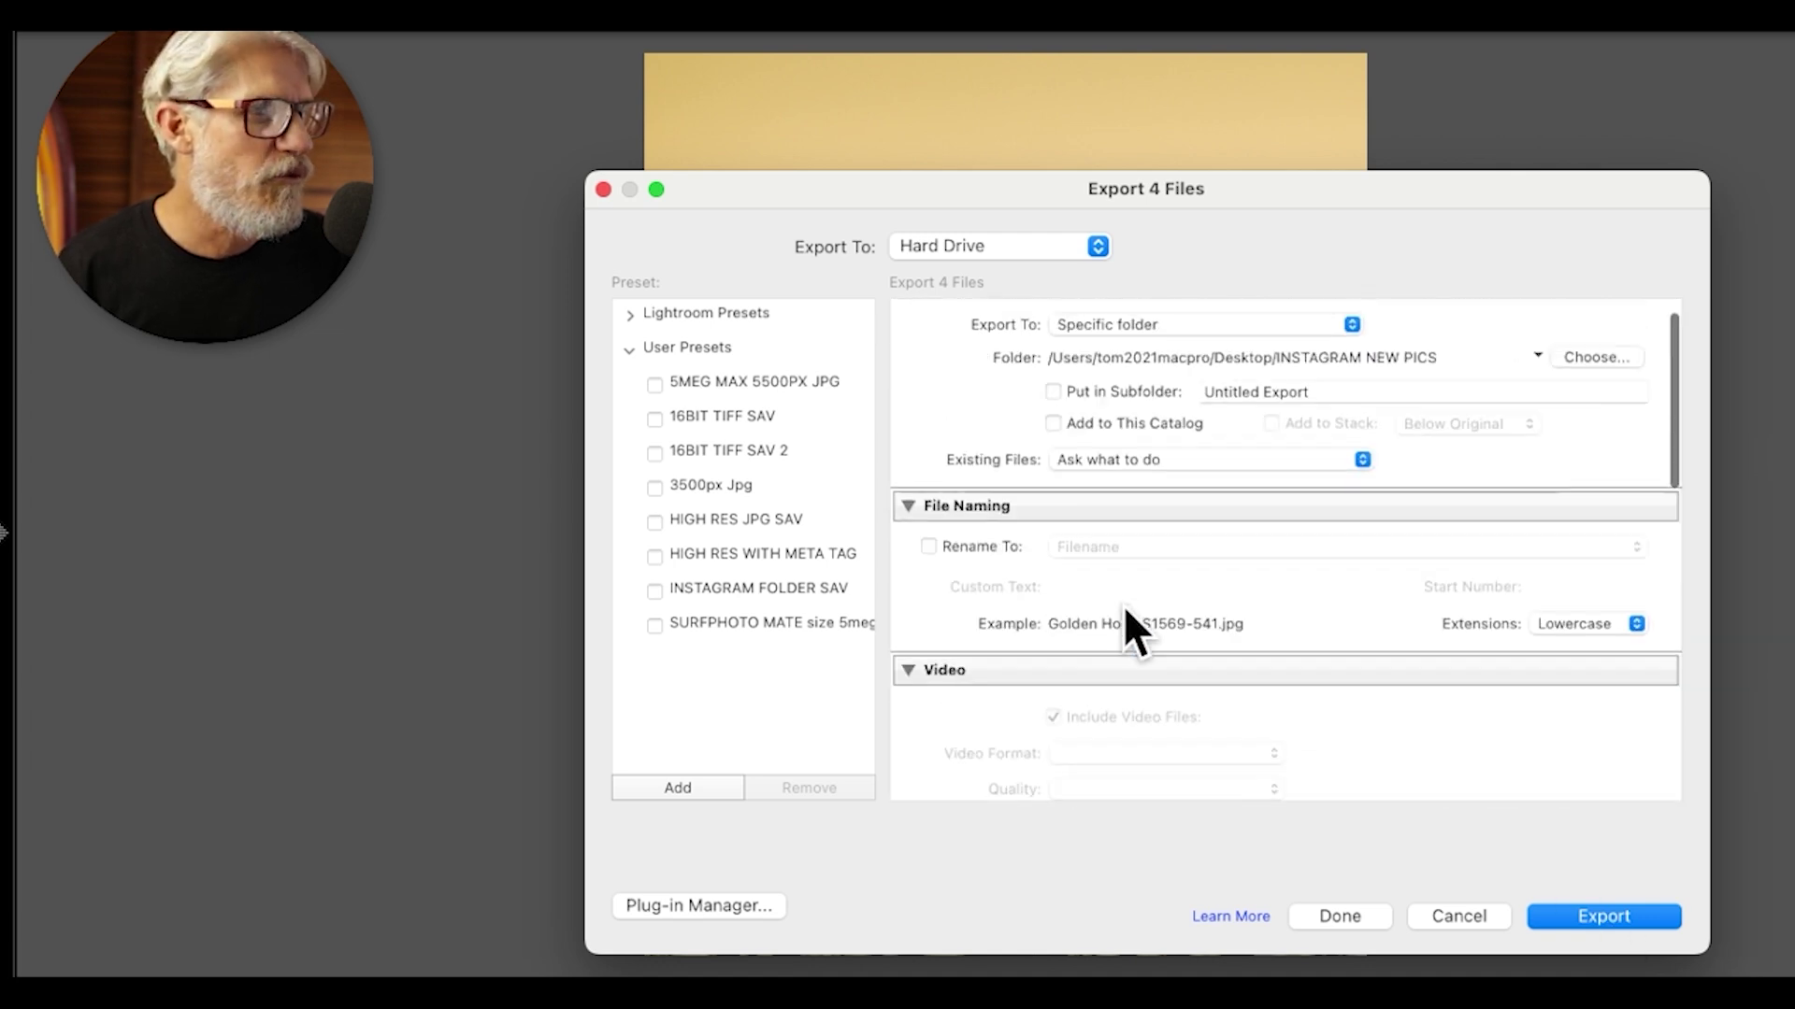
- Add an export preset named INSTA SAV NEW, select it, and export the four photos
click(678, 788)
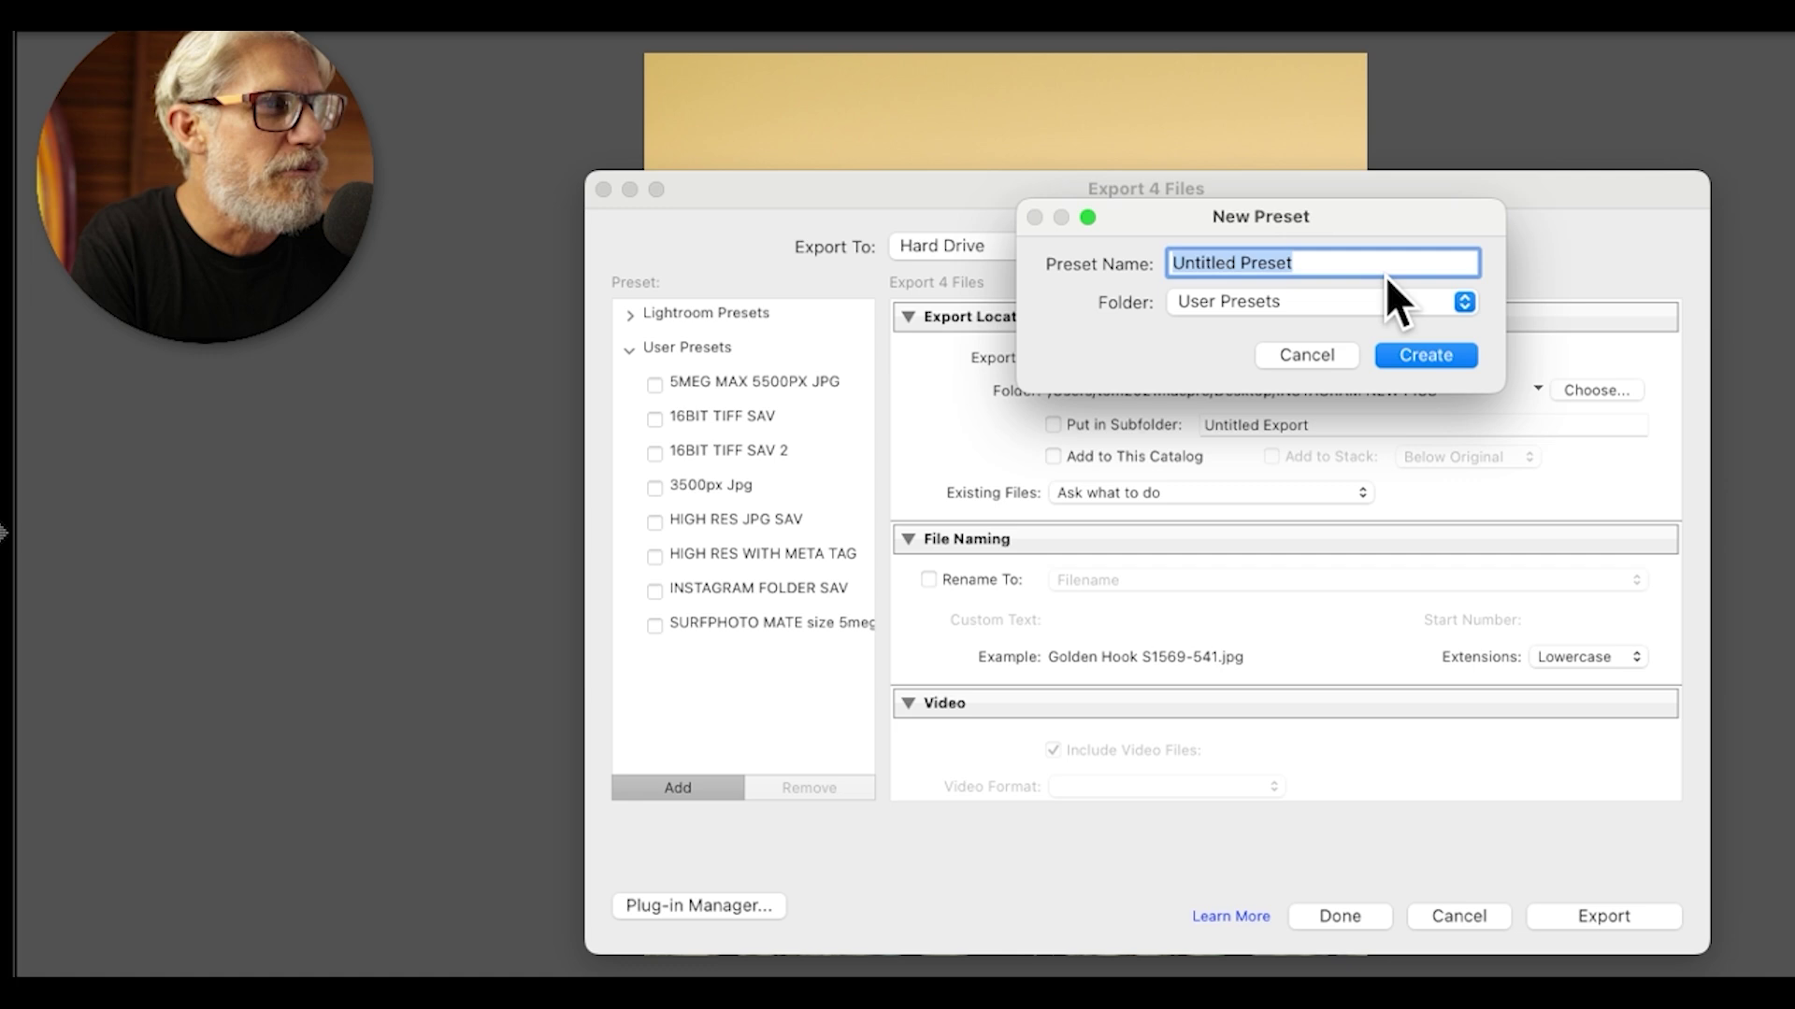
key(BackSpace)
text(INSTA SAV NEW)
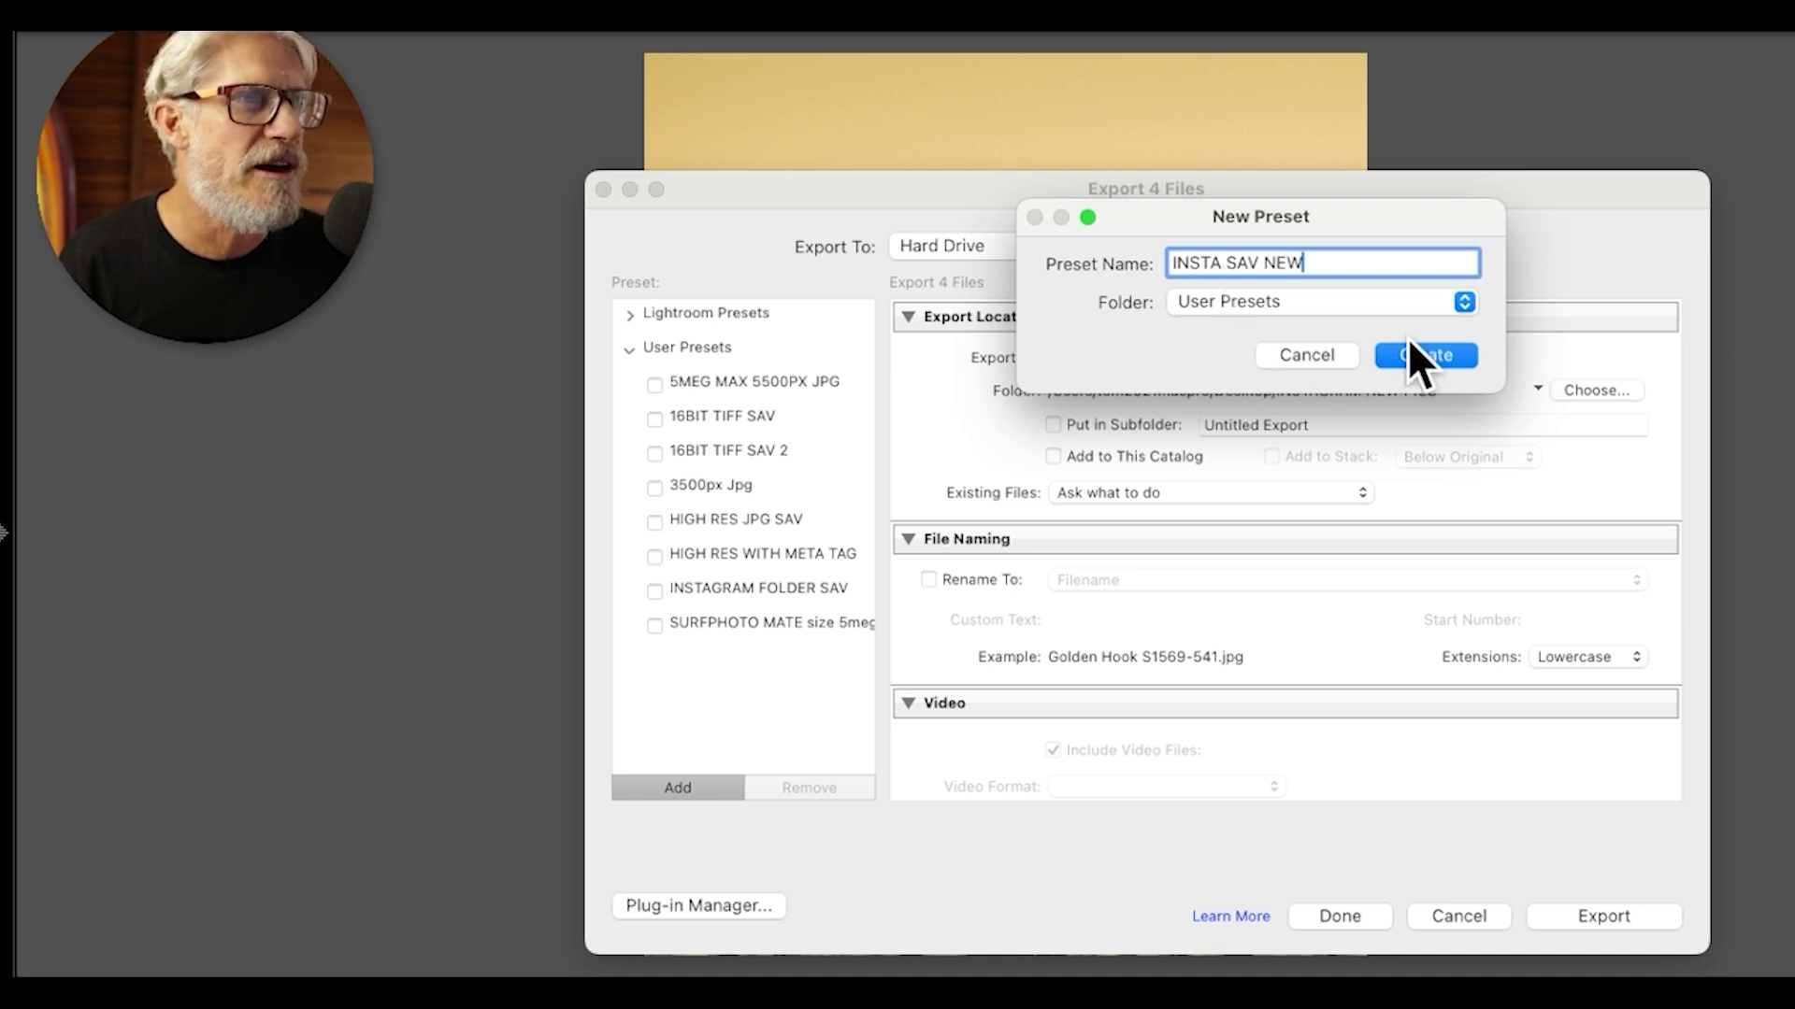
click(1413, 361)
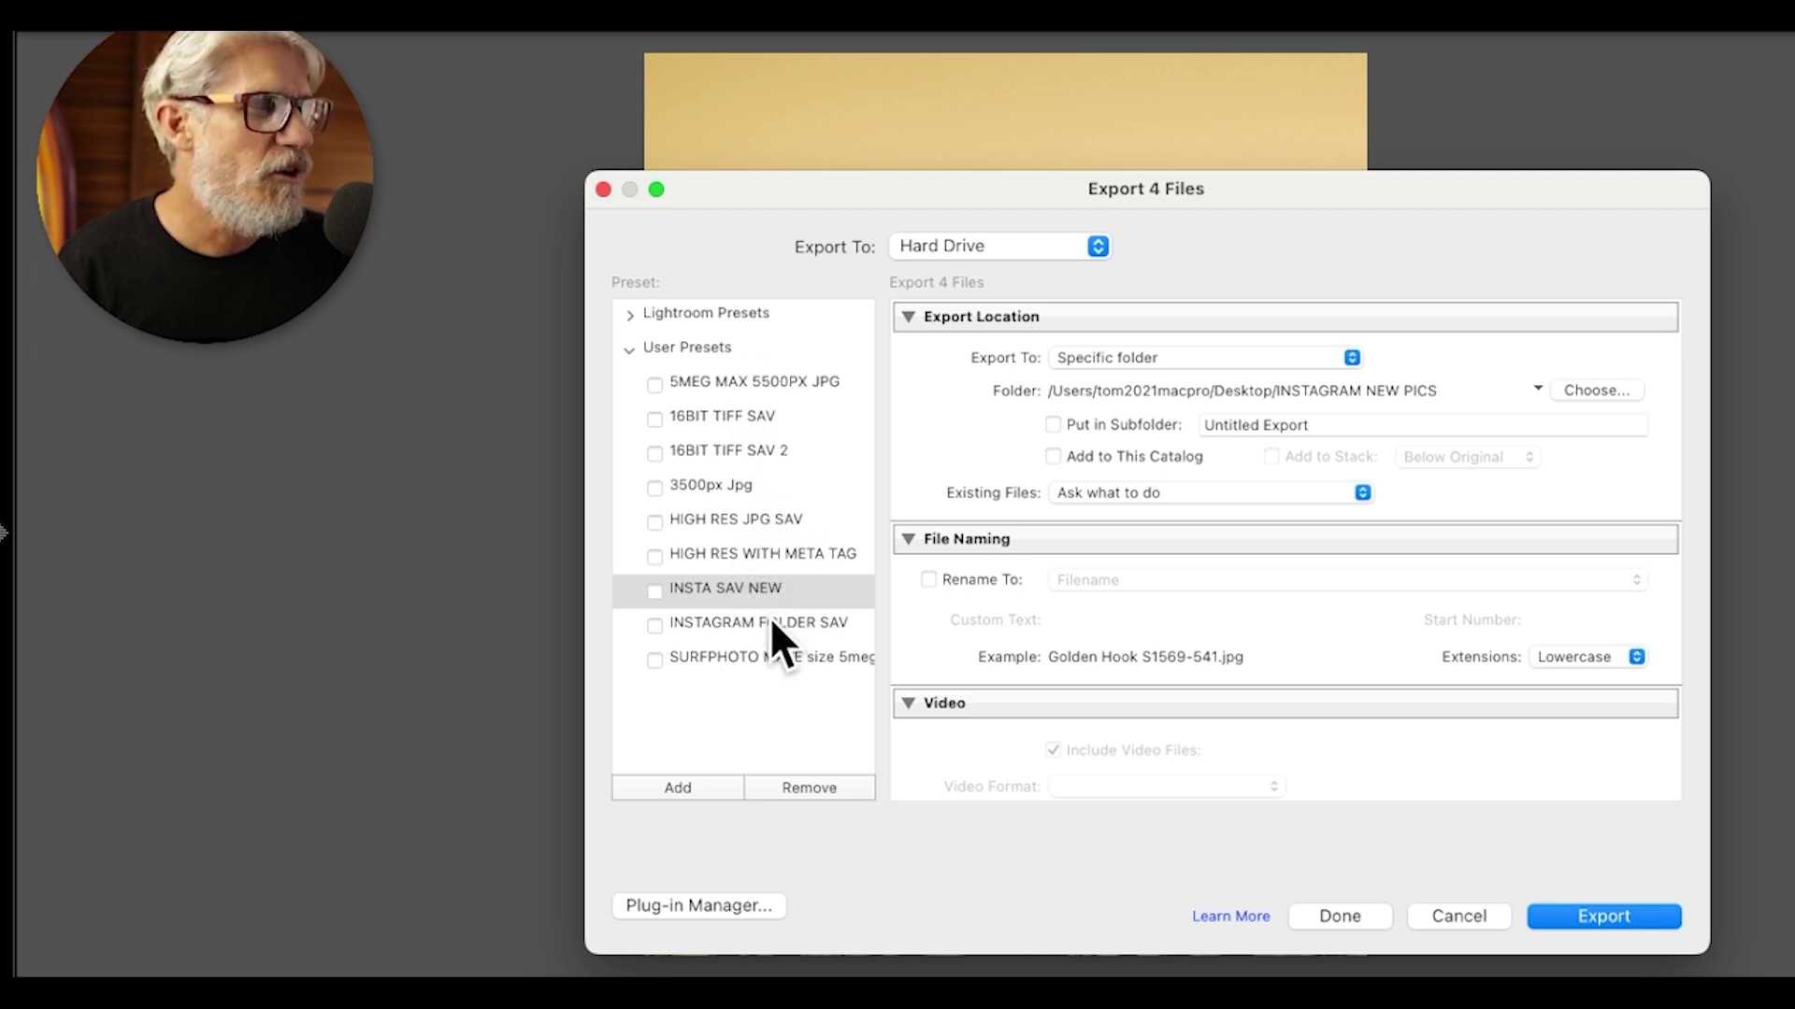
click(725, 589)
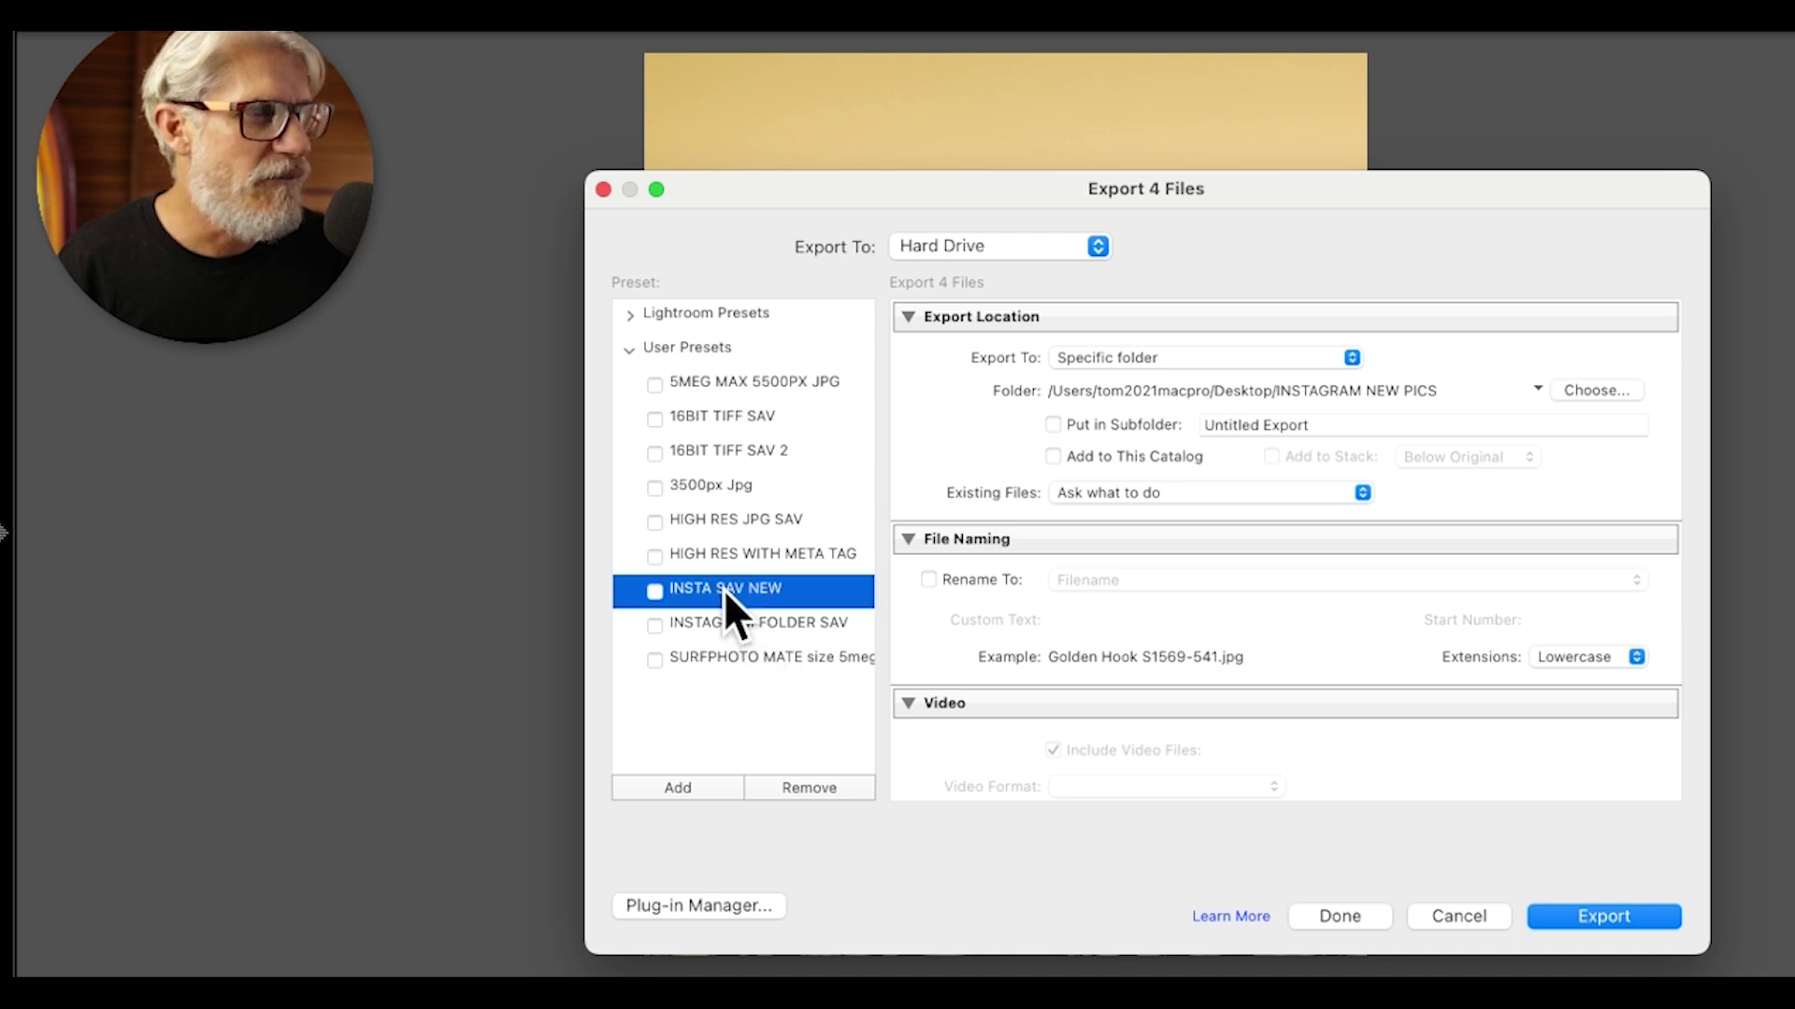
click(1608, 923)
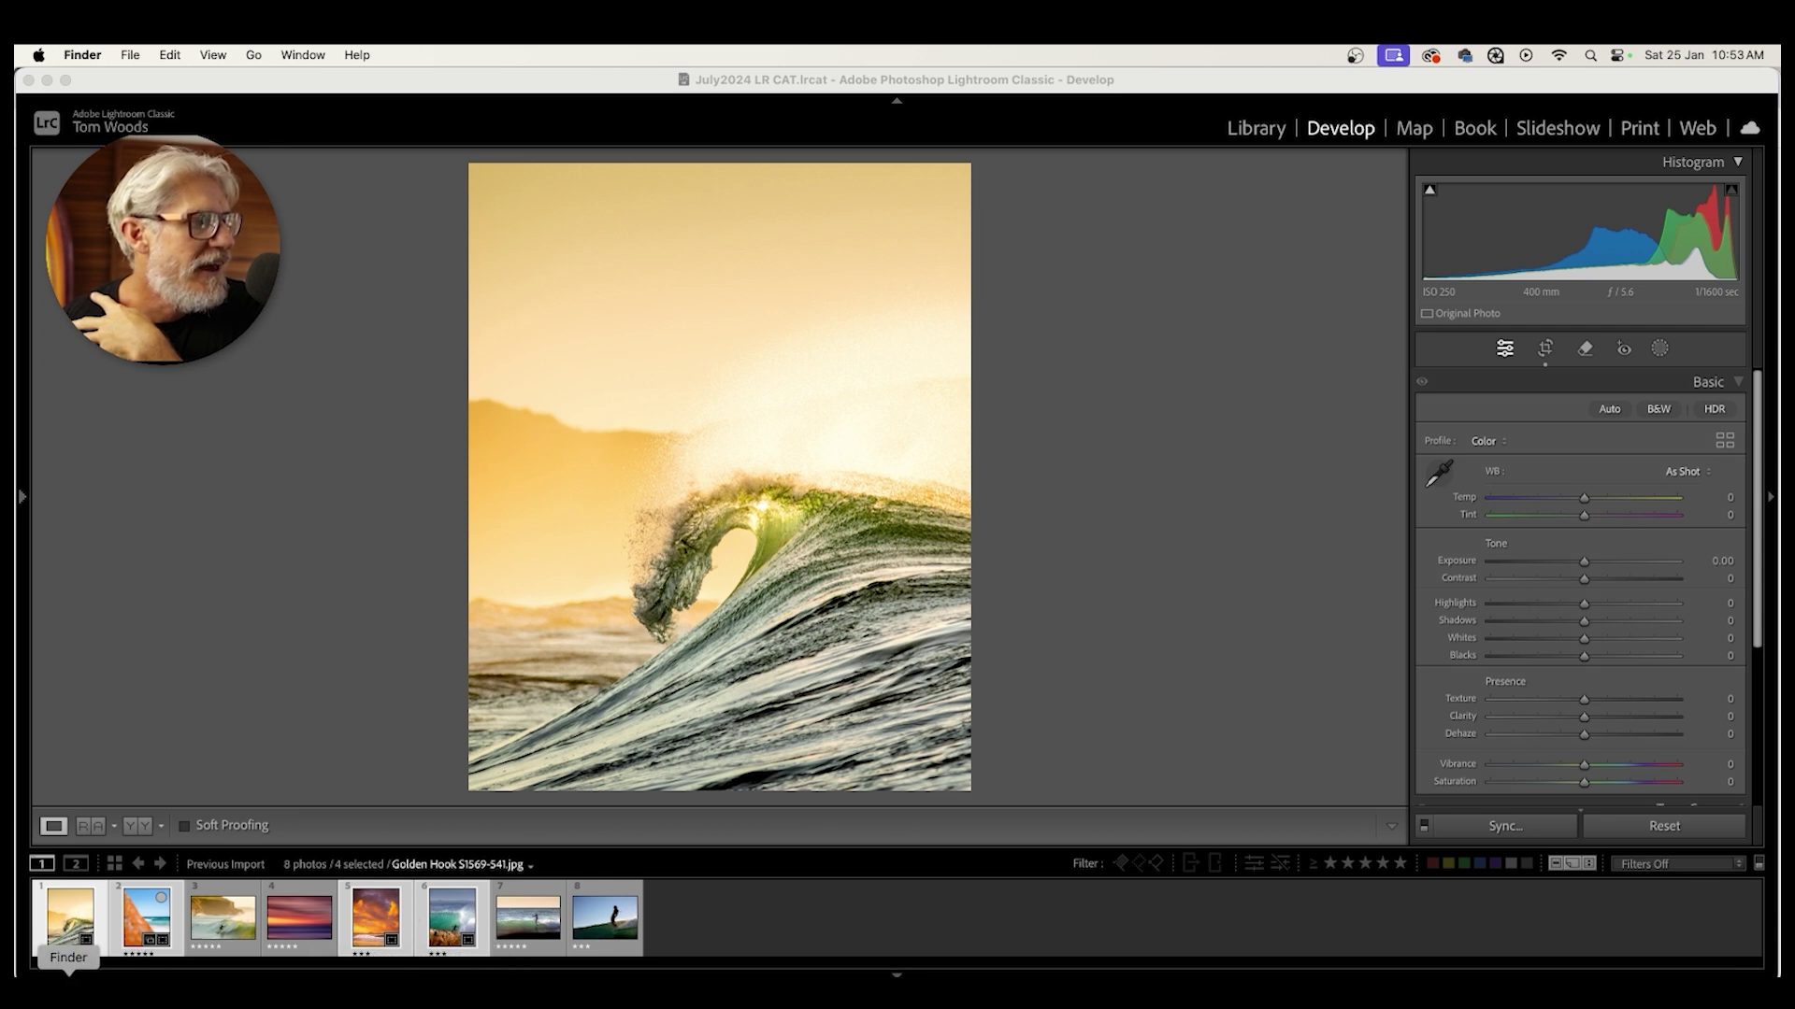
- Browse to INSTAGRAM NEW PICS on the Desktop in Finder and Quick Look through the exported JPEGs
click(68, 977)
drag(445, 525, 798, 339)
click(416, 586)
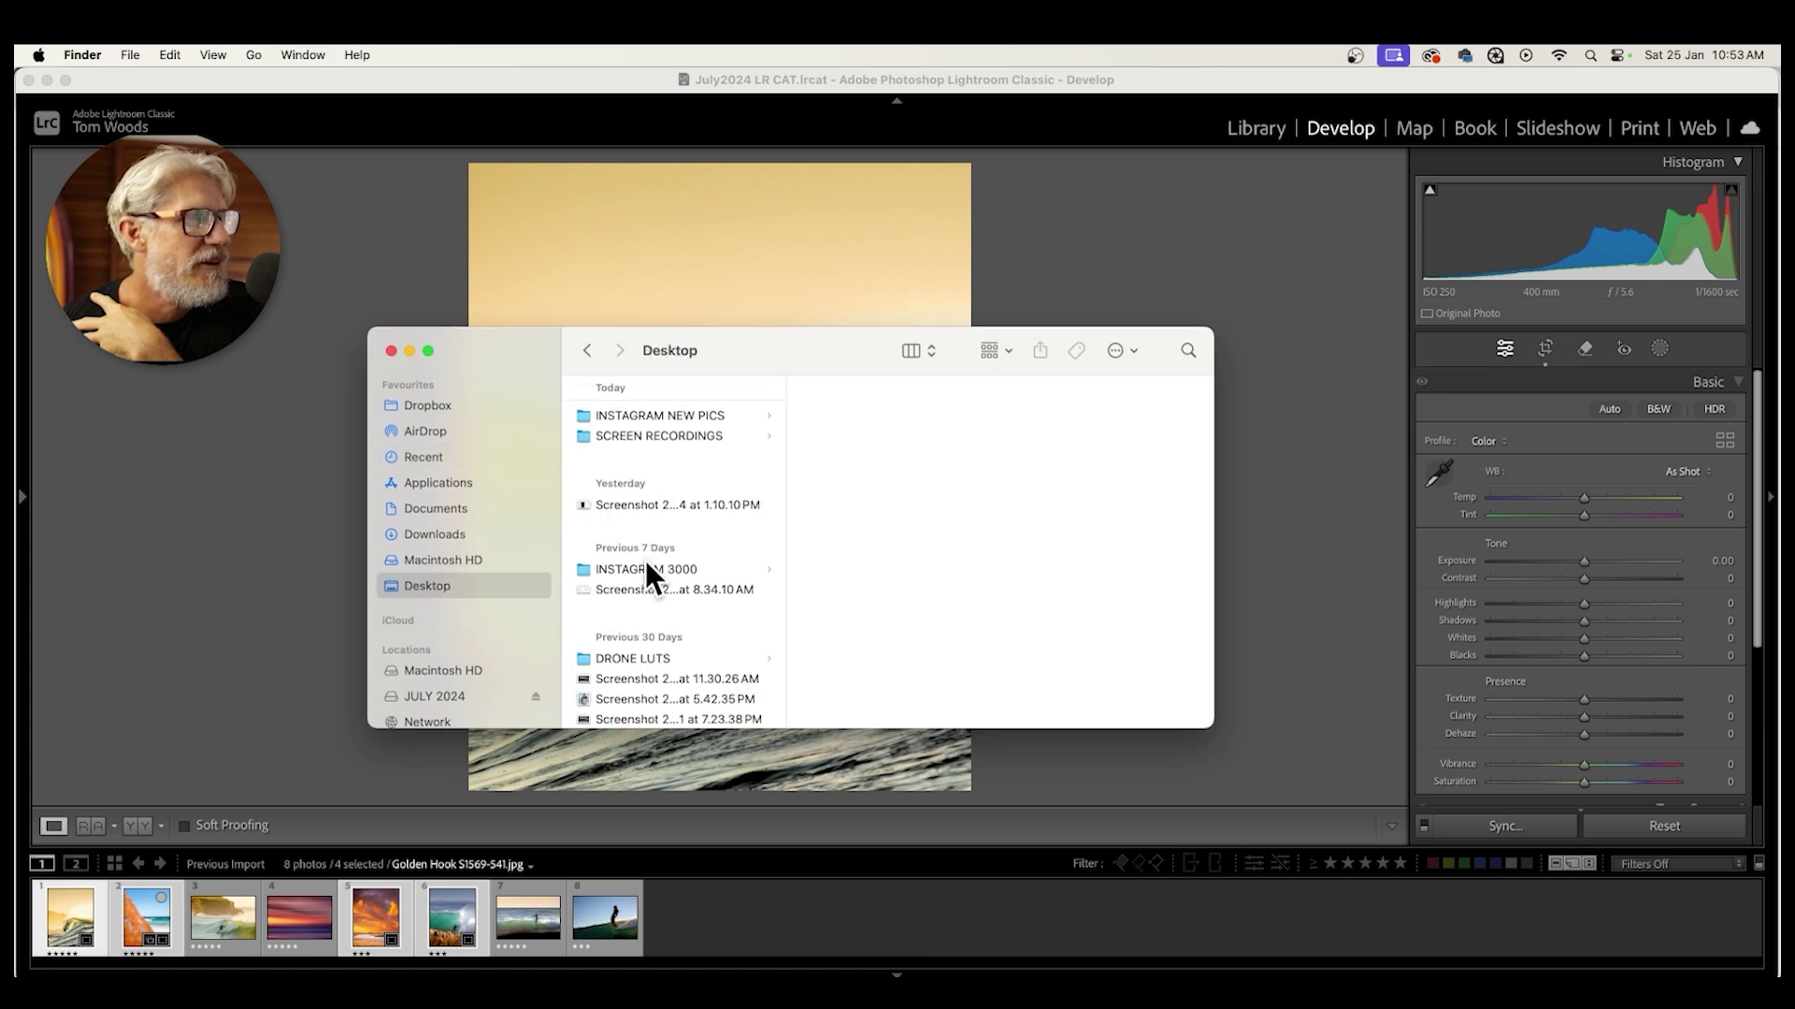
click(683, 418)
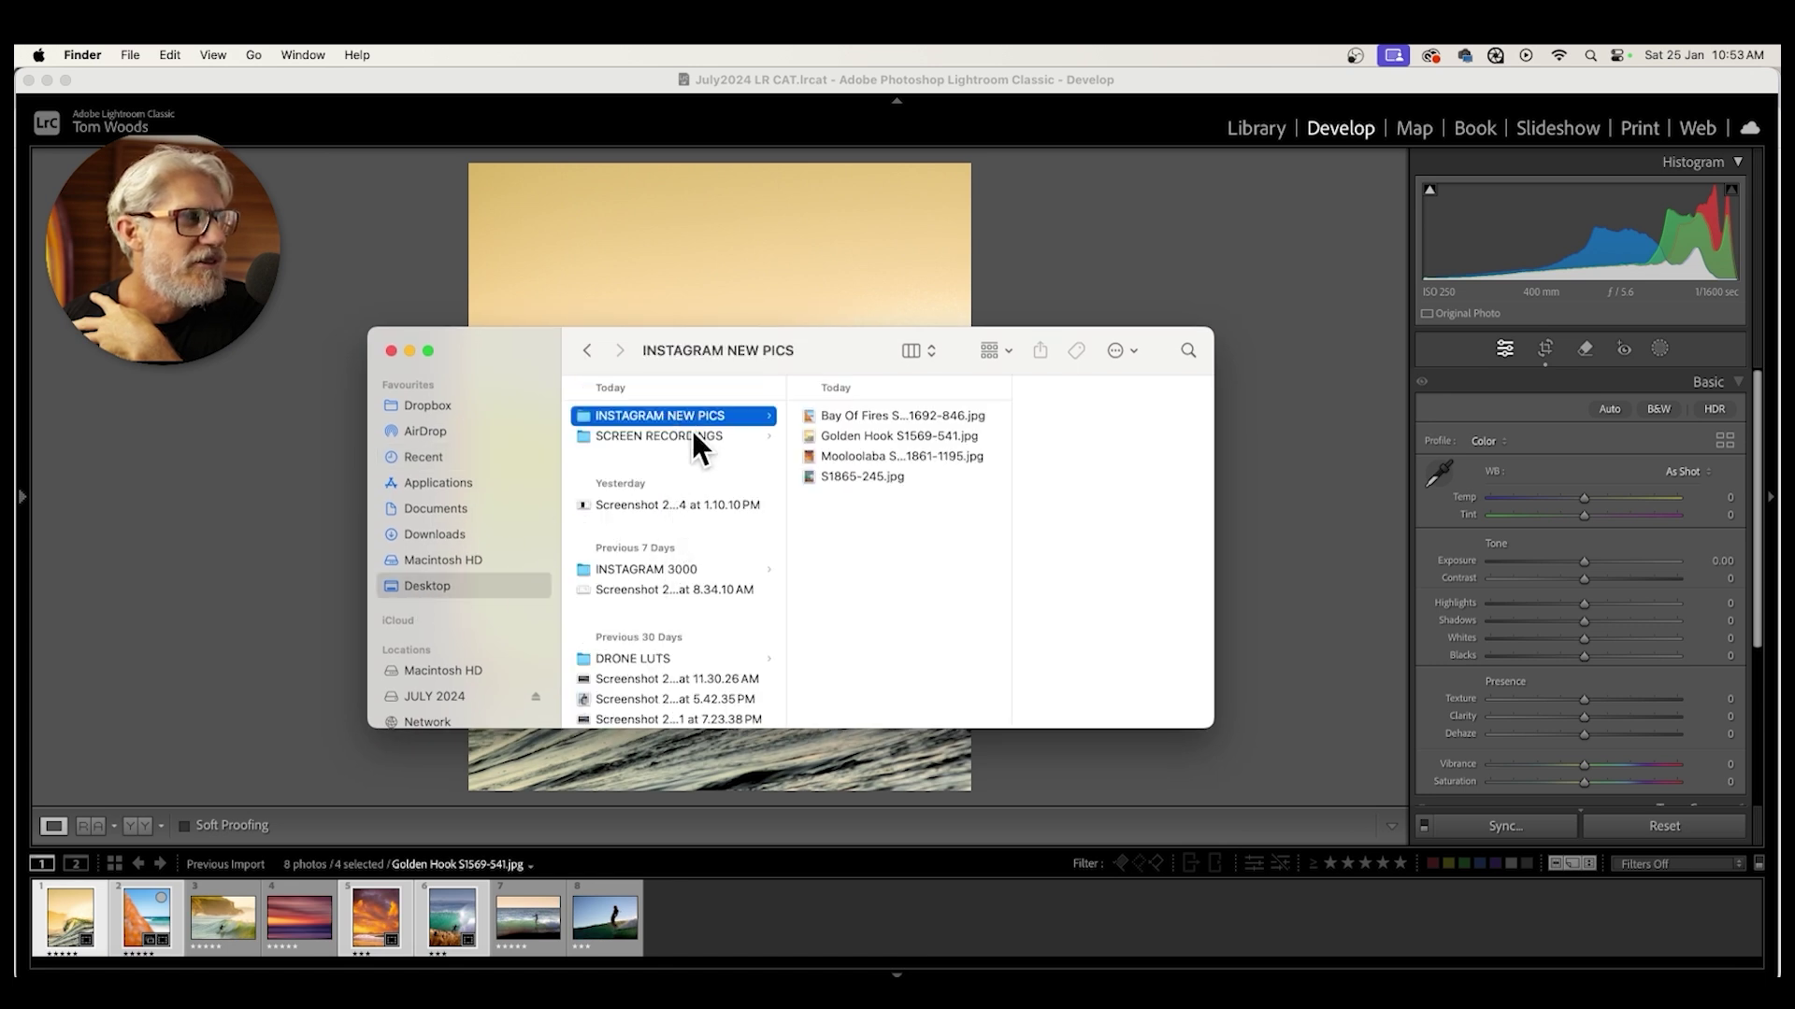
click(888, 420)
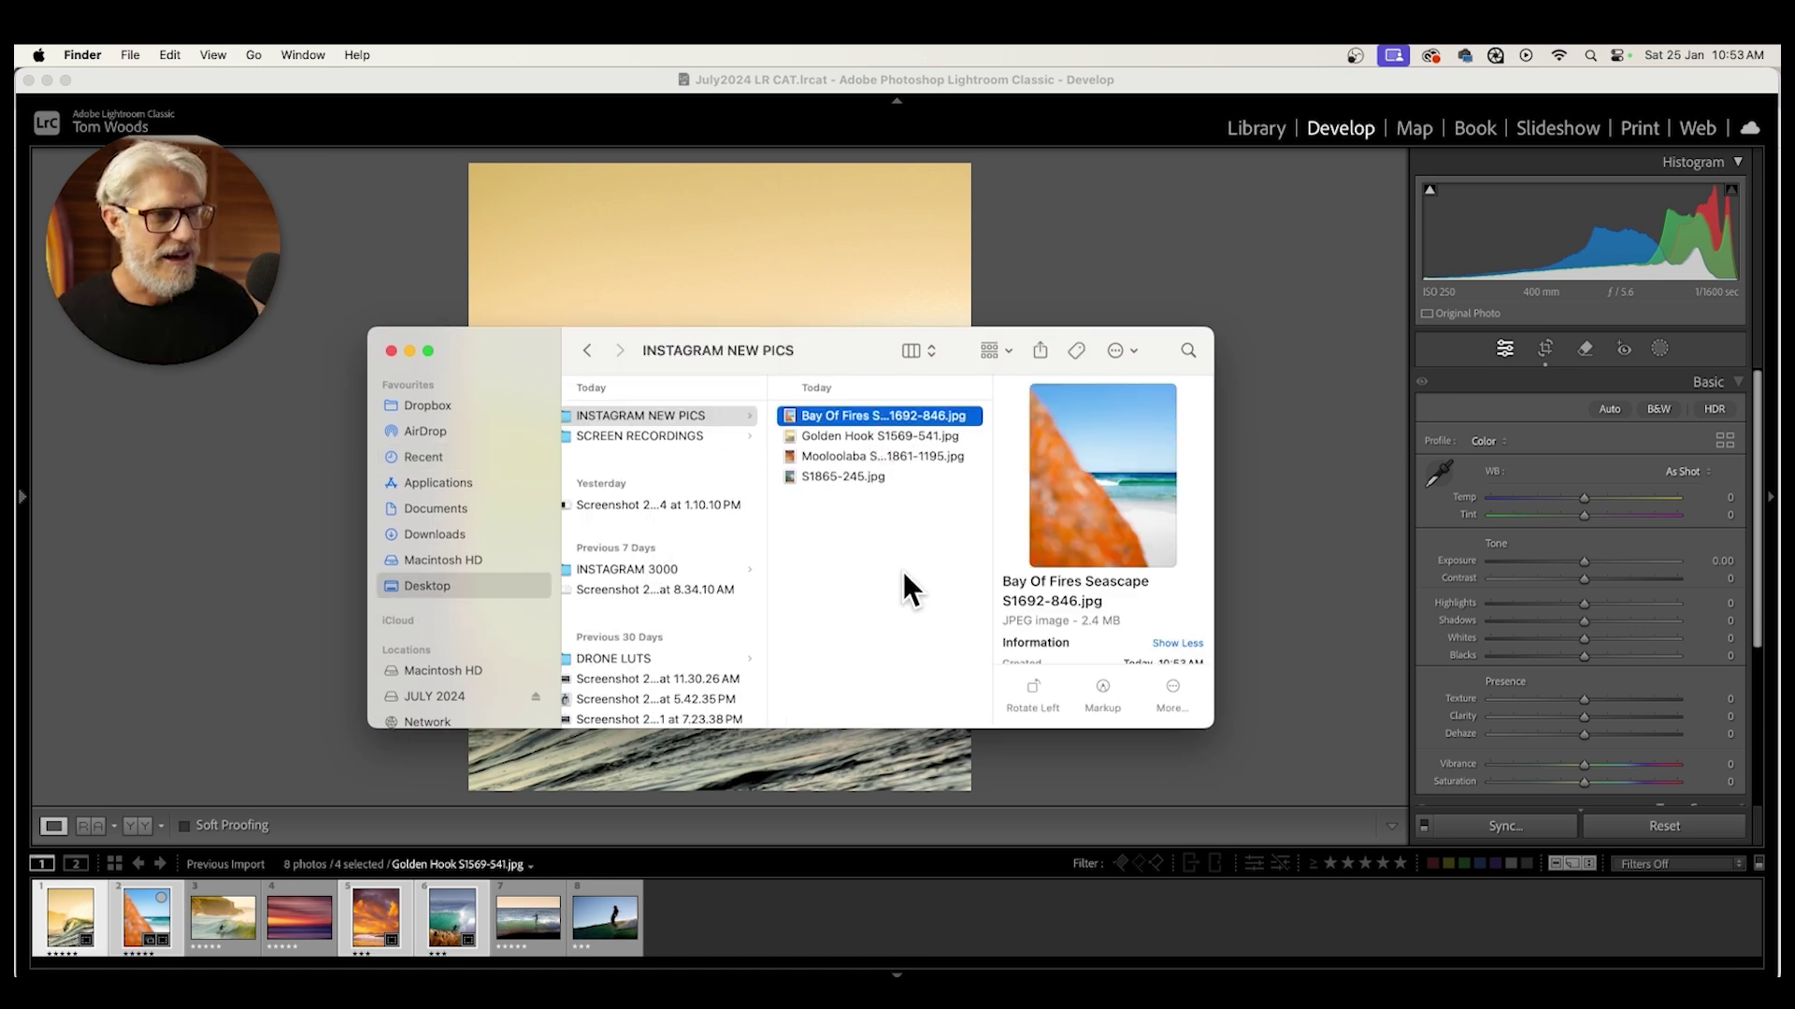
key(space)
key(Down)
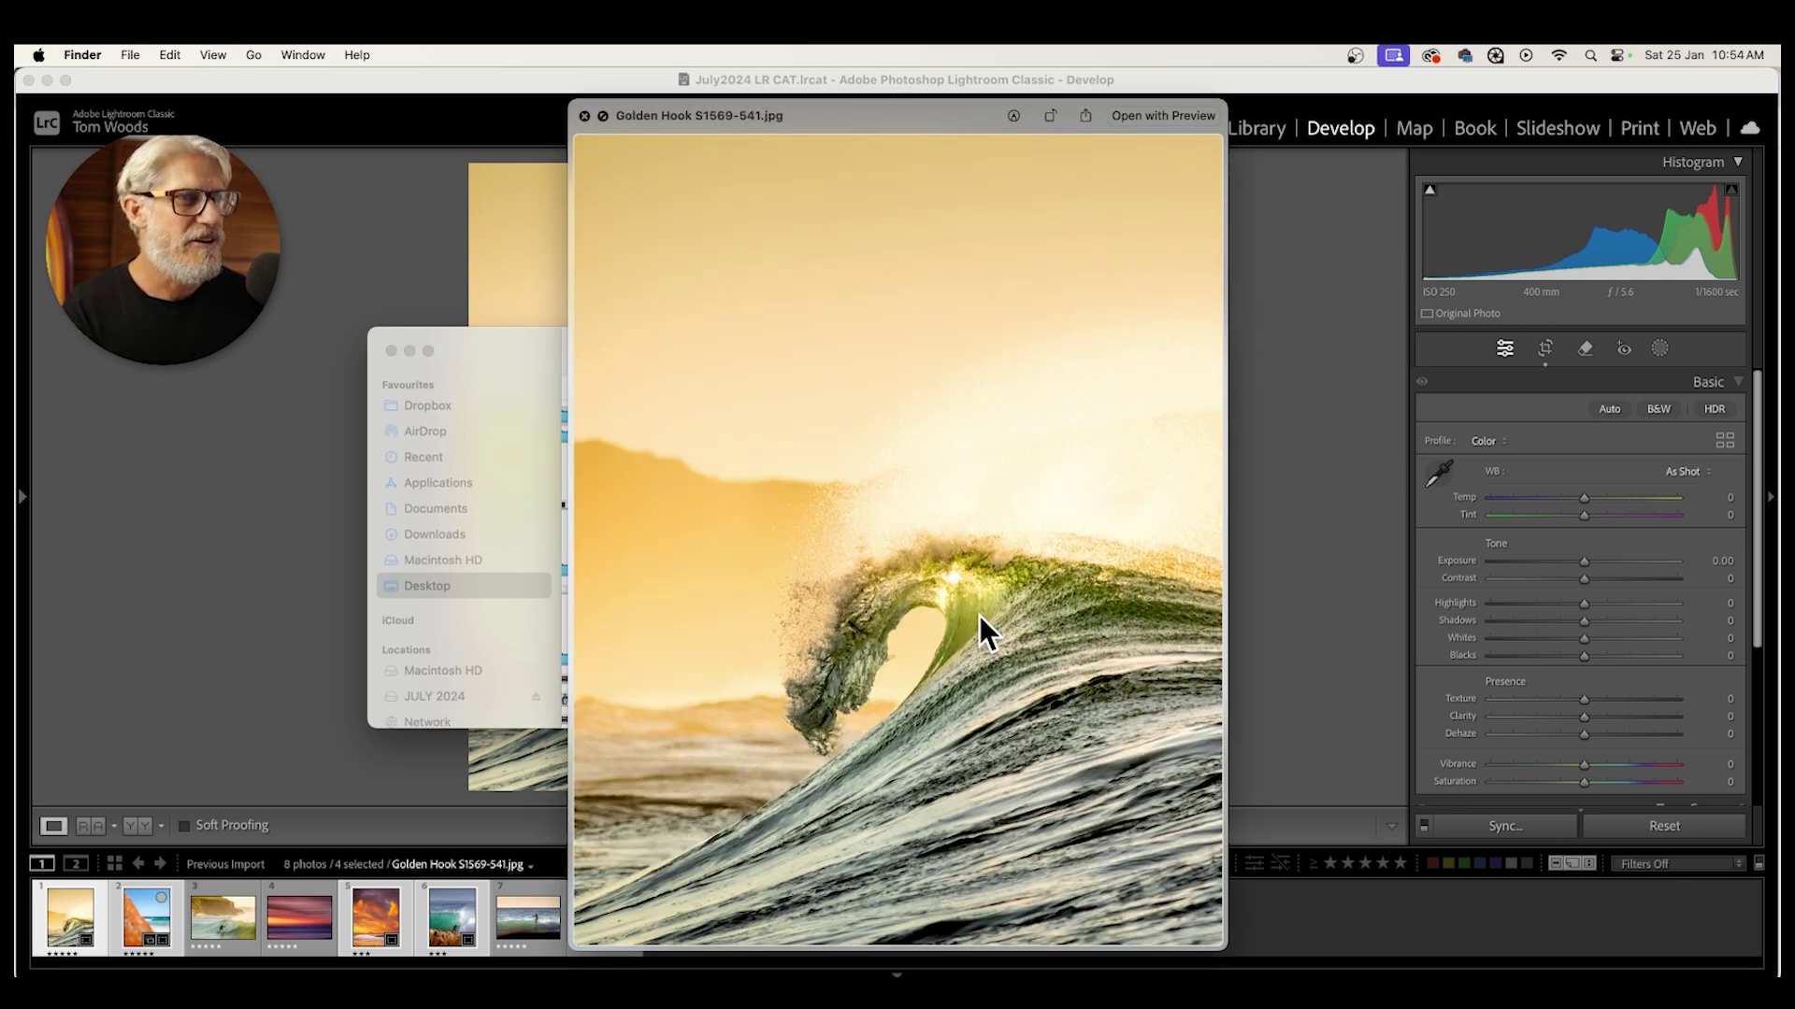
key(Down)
key(Down)
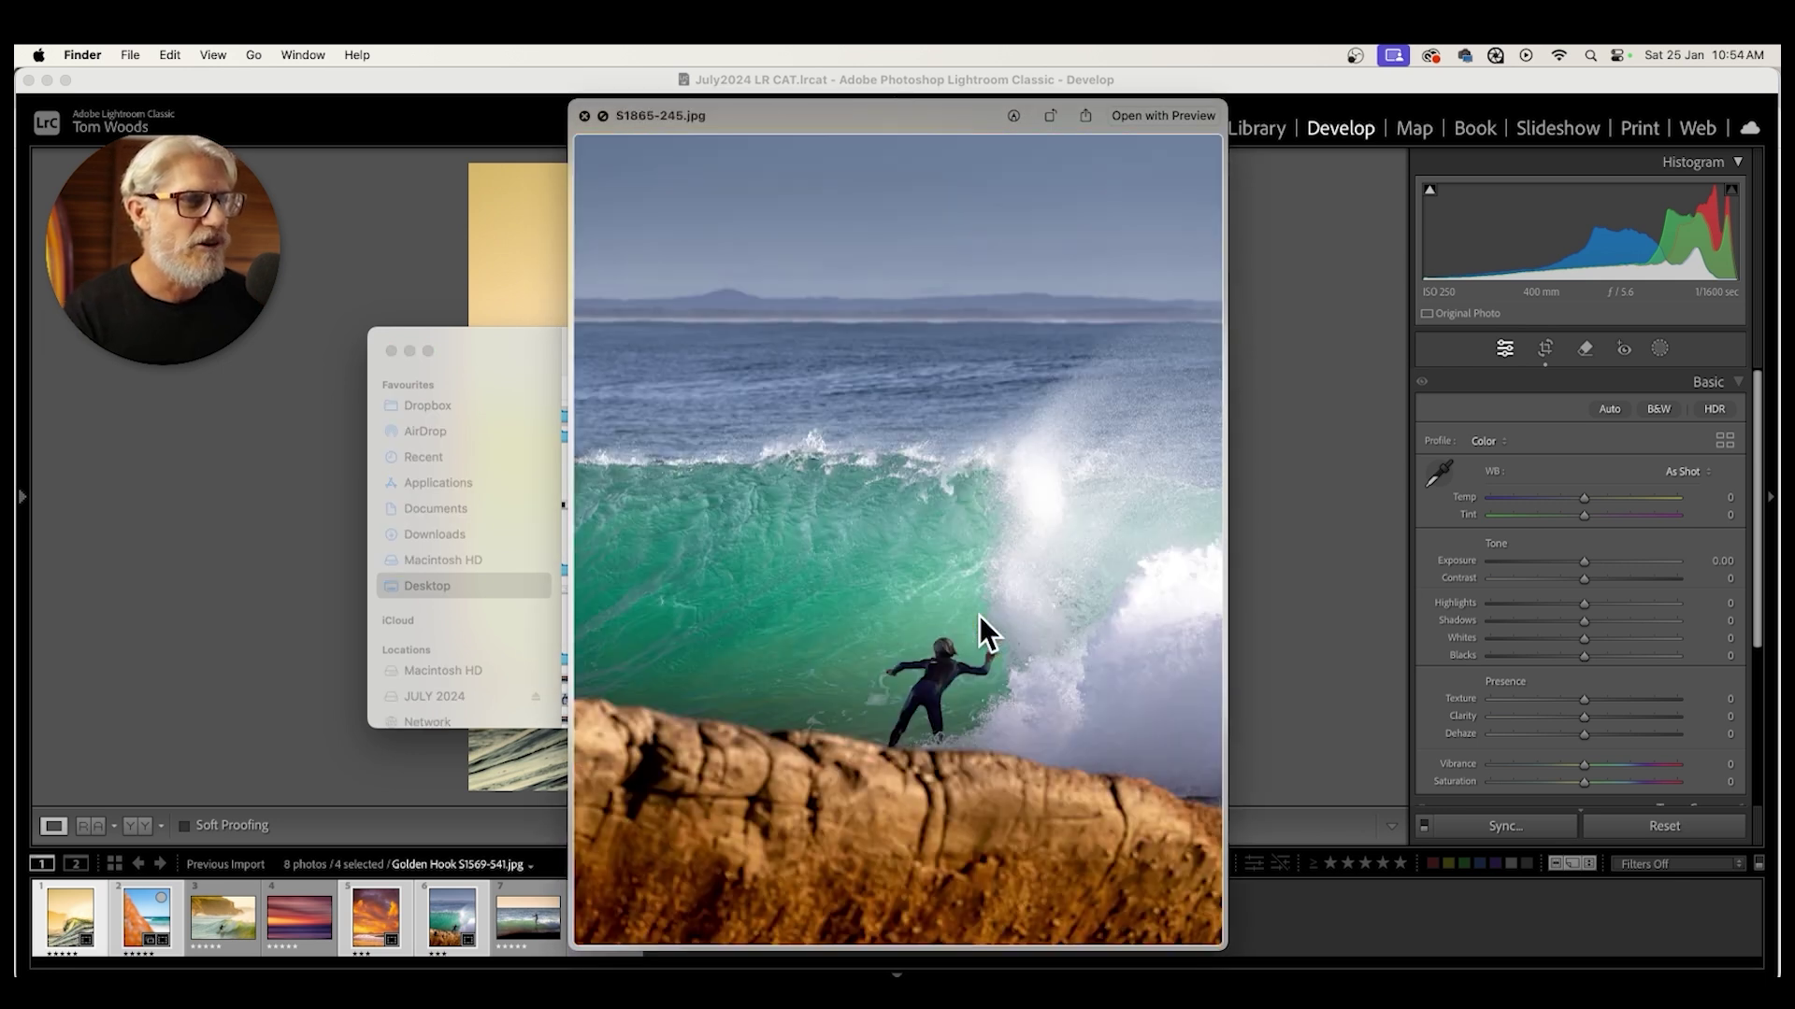
click(585, 116)
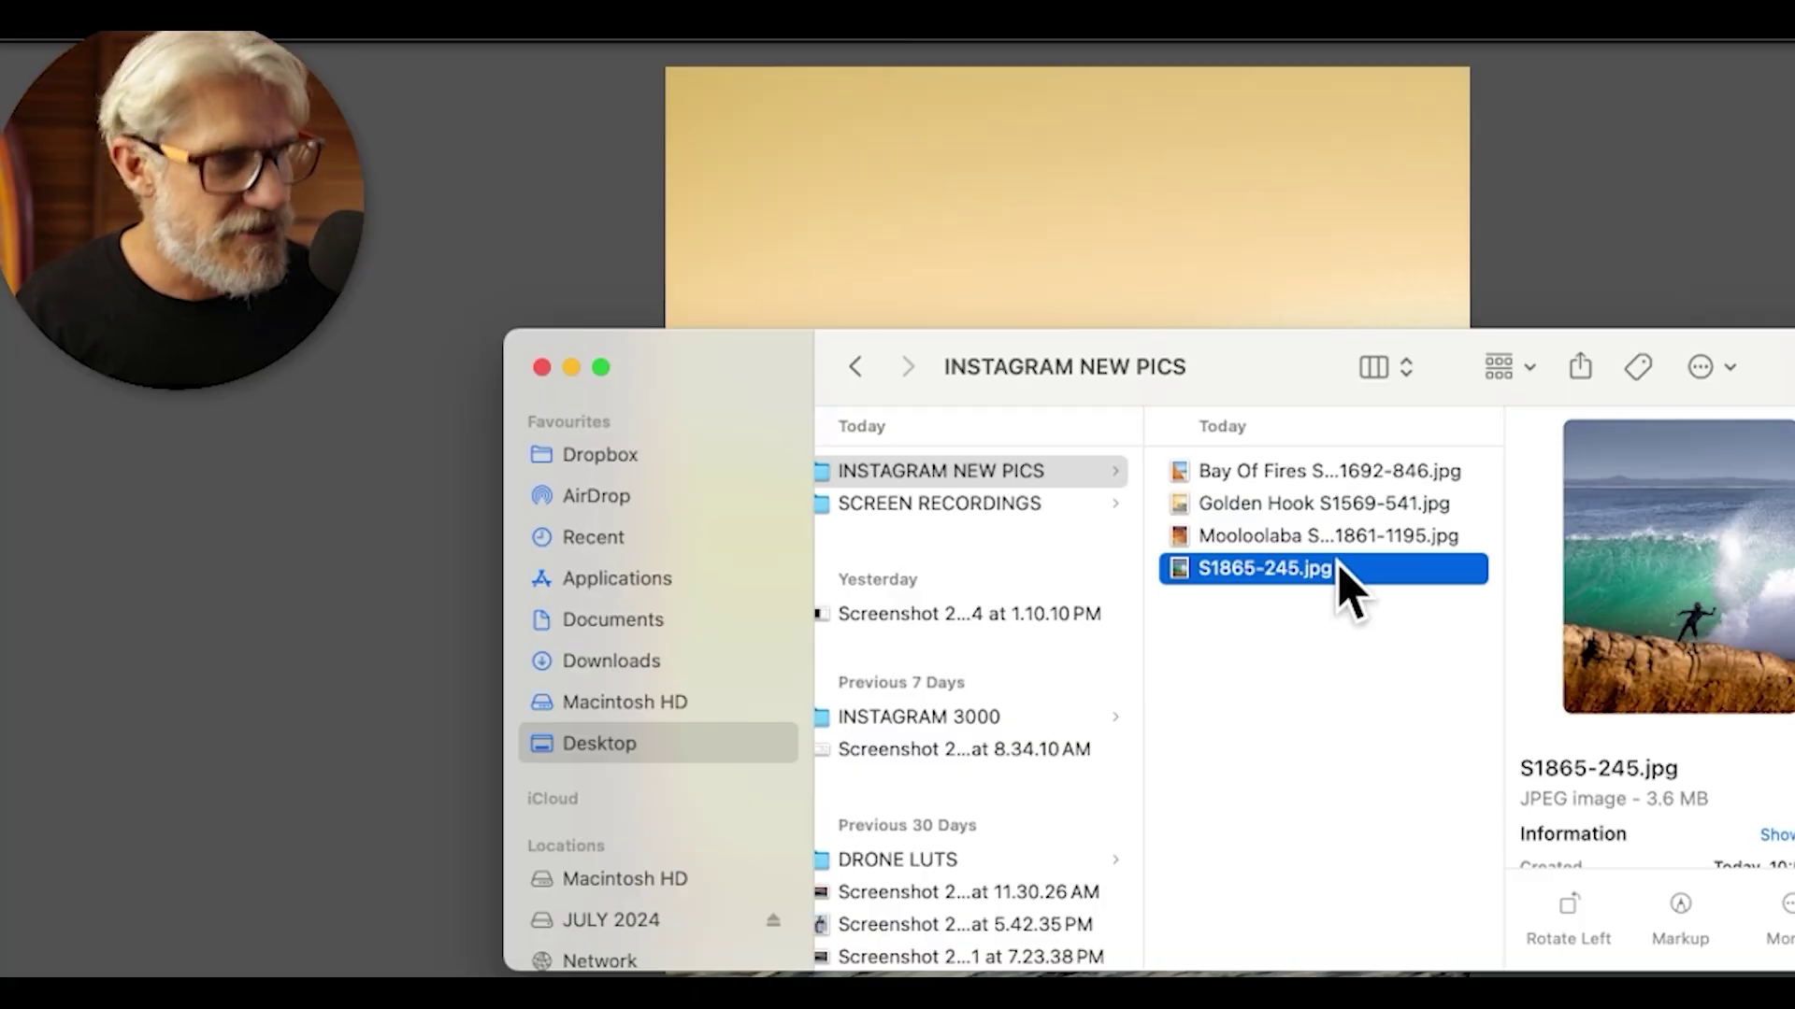
- Select all four JPEGs, start an AirDrop share, then cancel it
key(super+a)
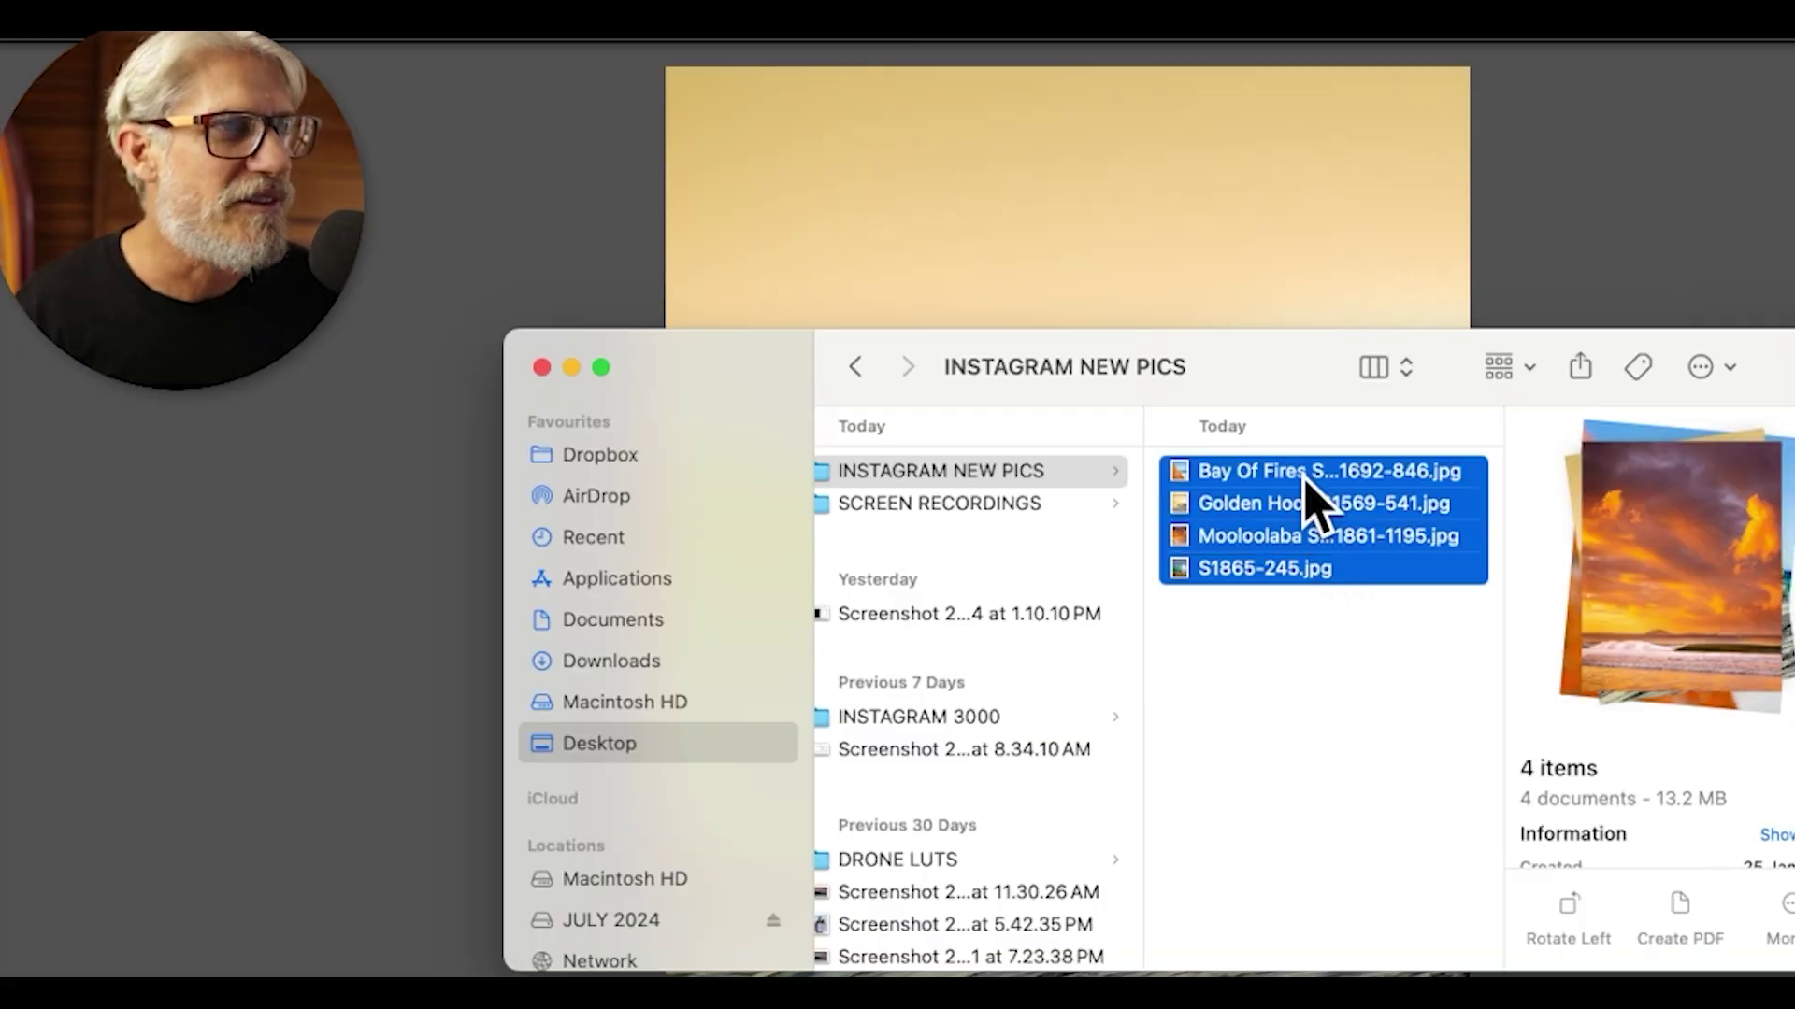
click(1581, 368)
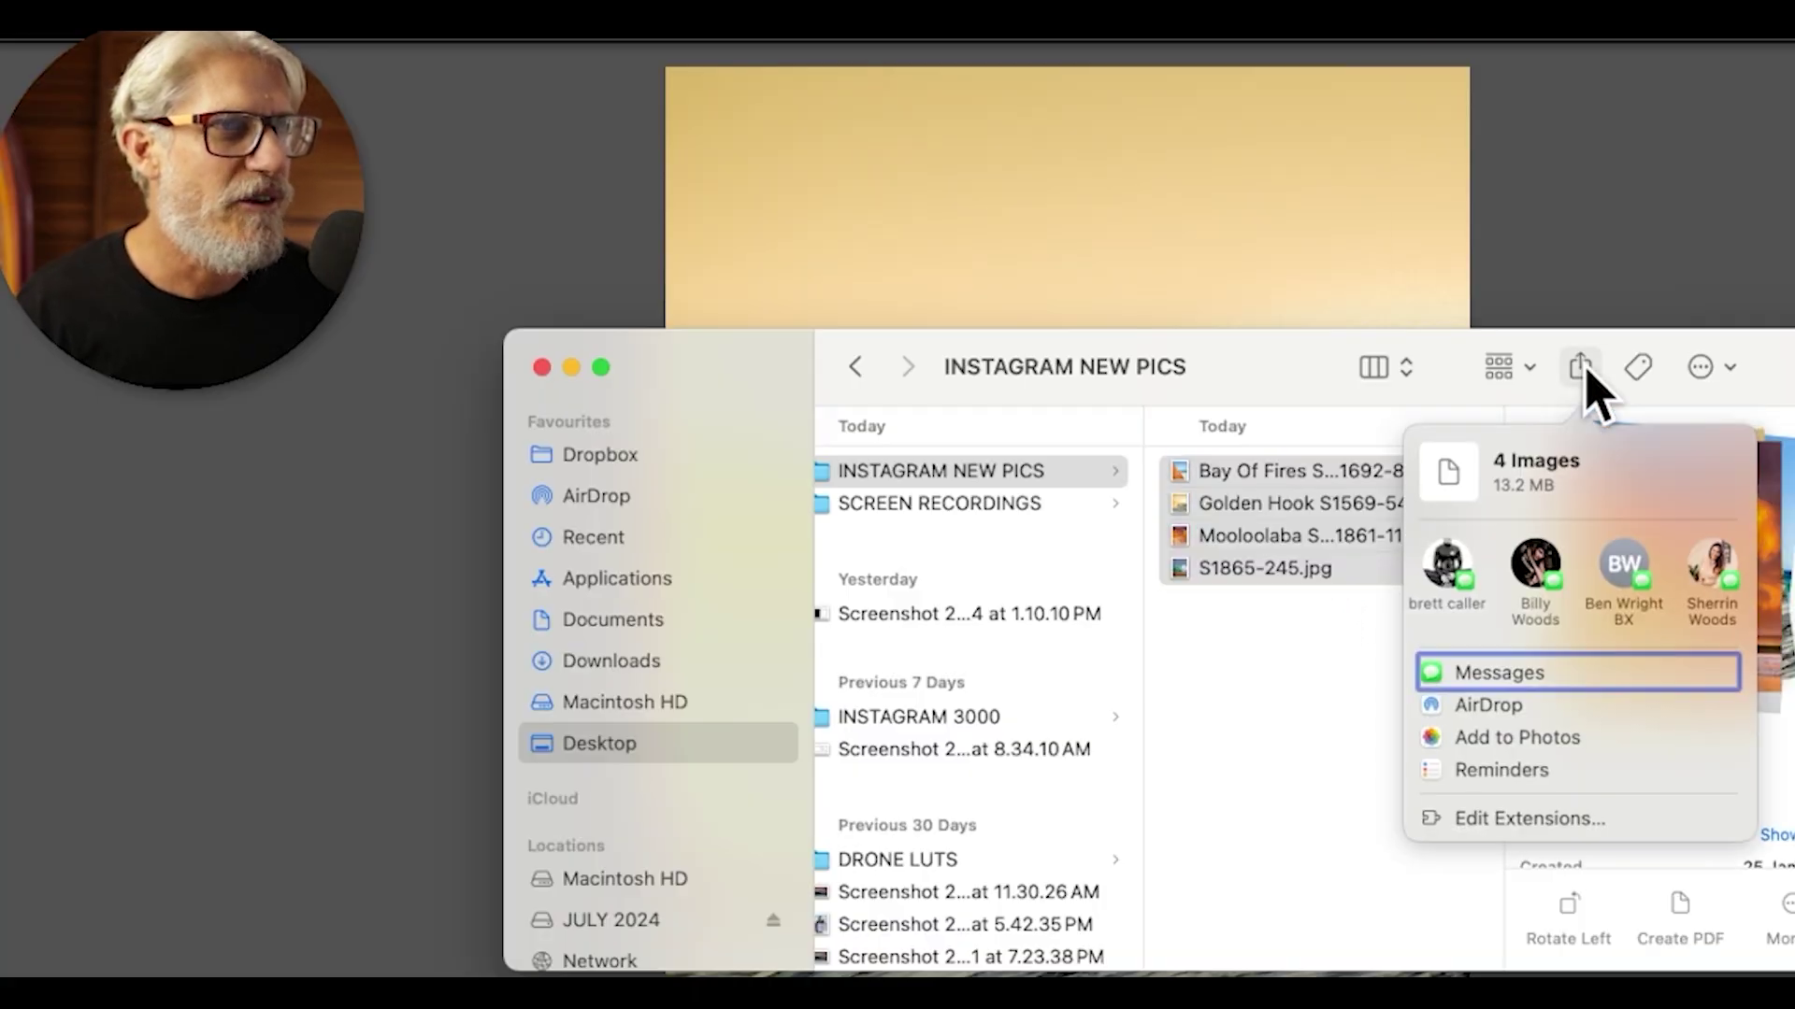
click(1507, 719)
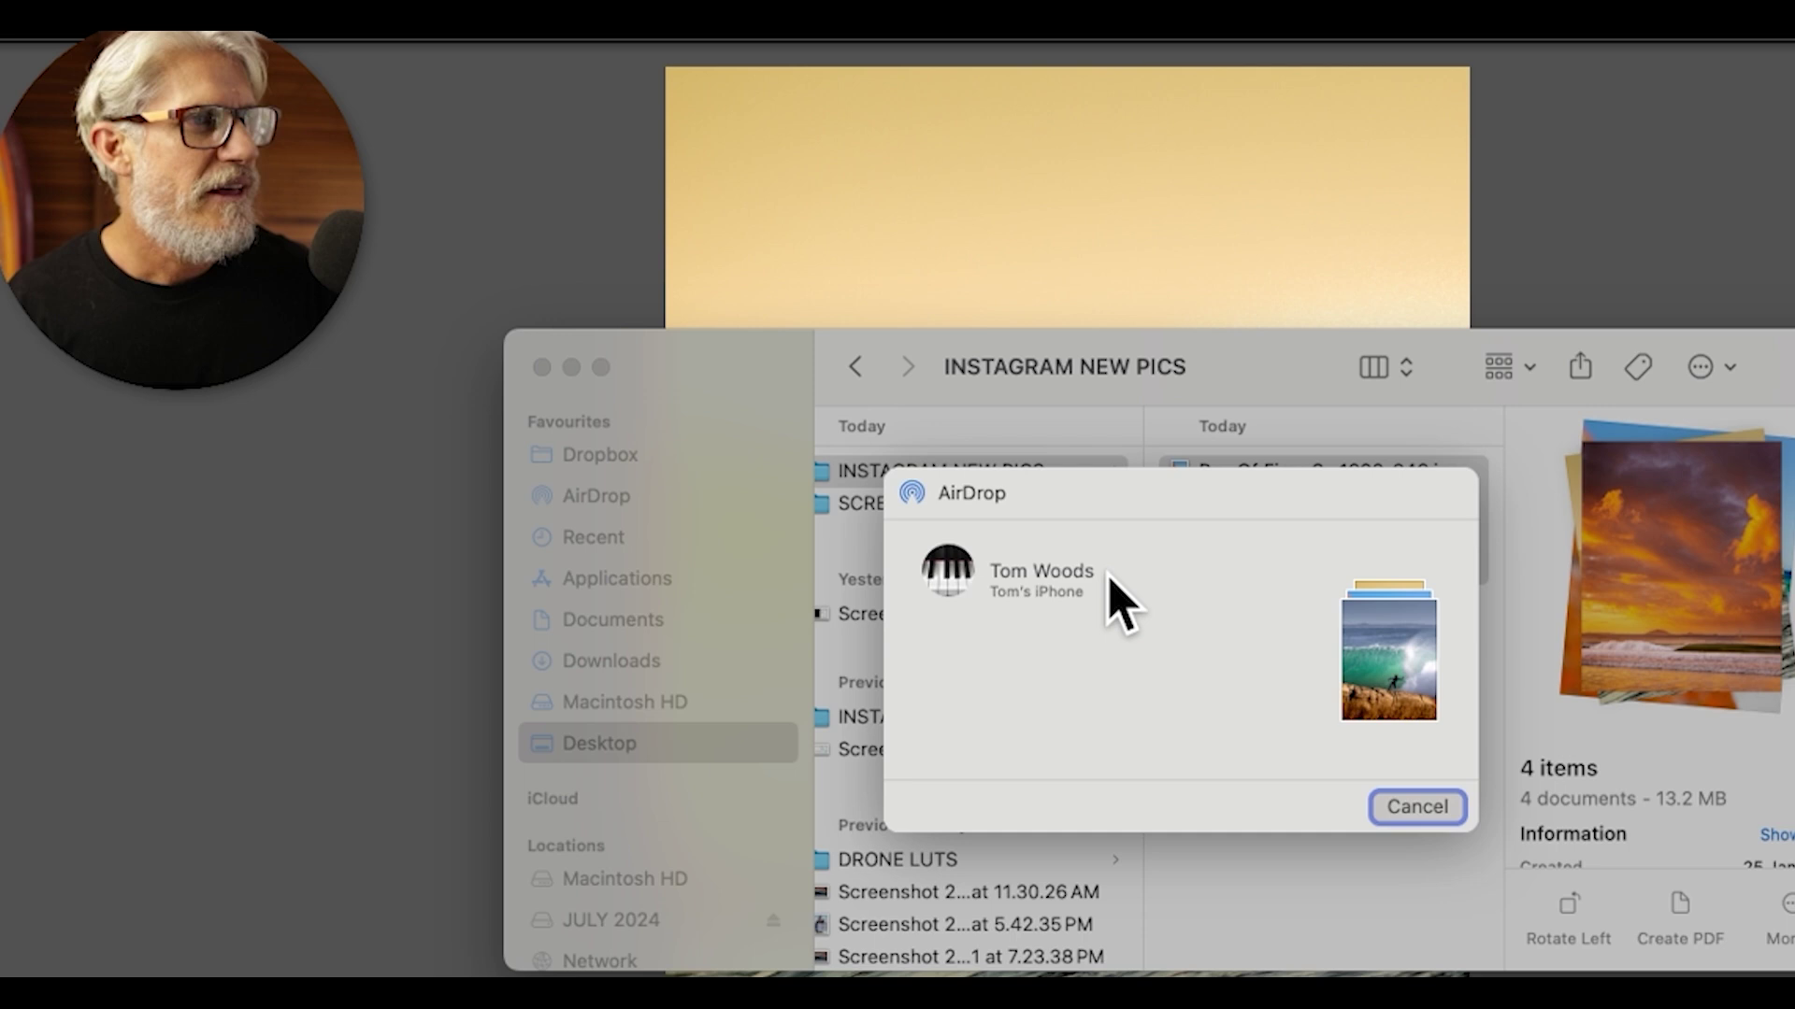
click(1419, 809)
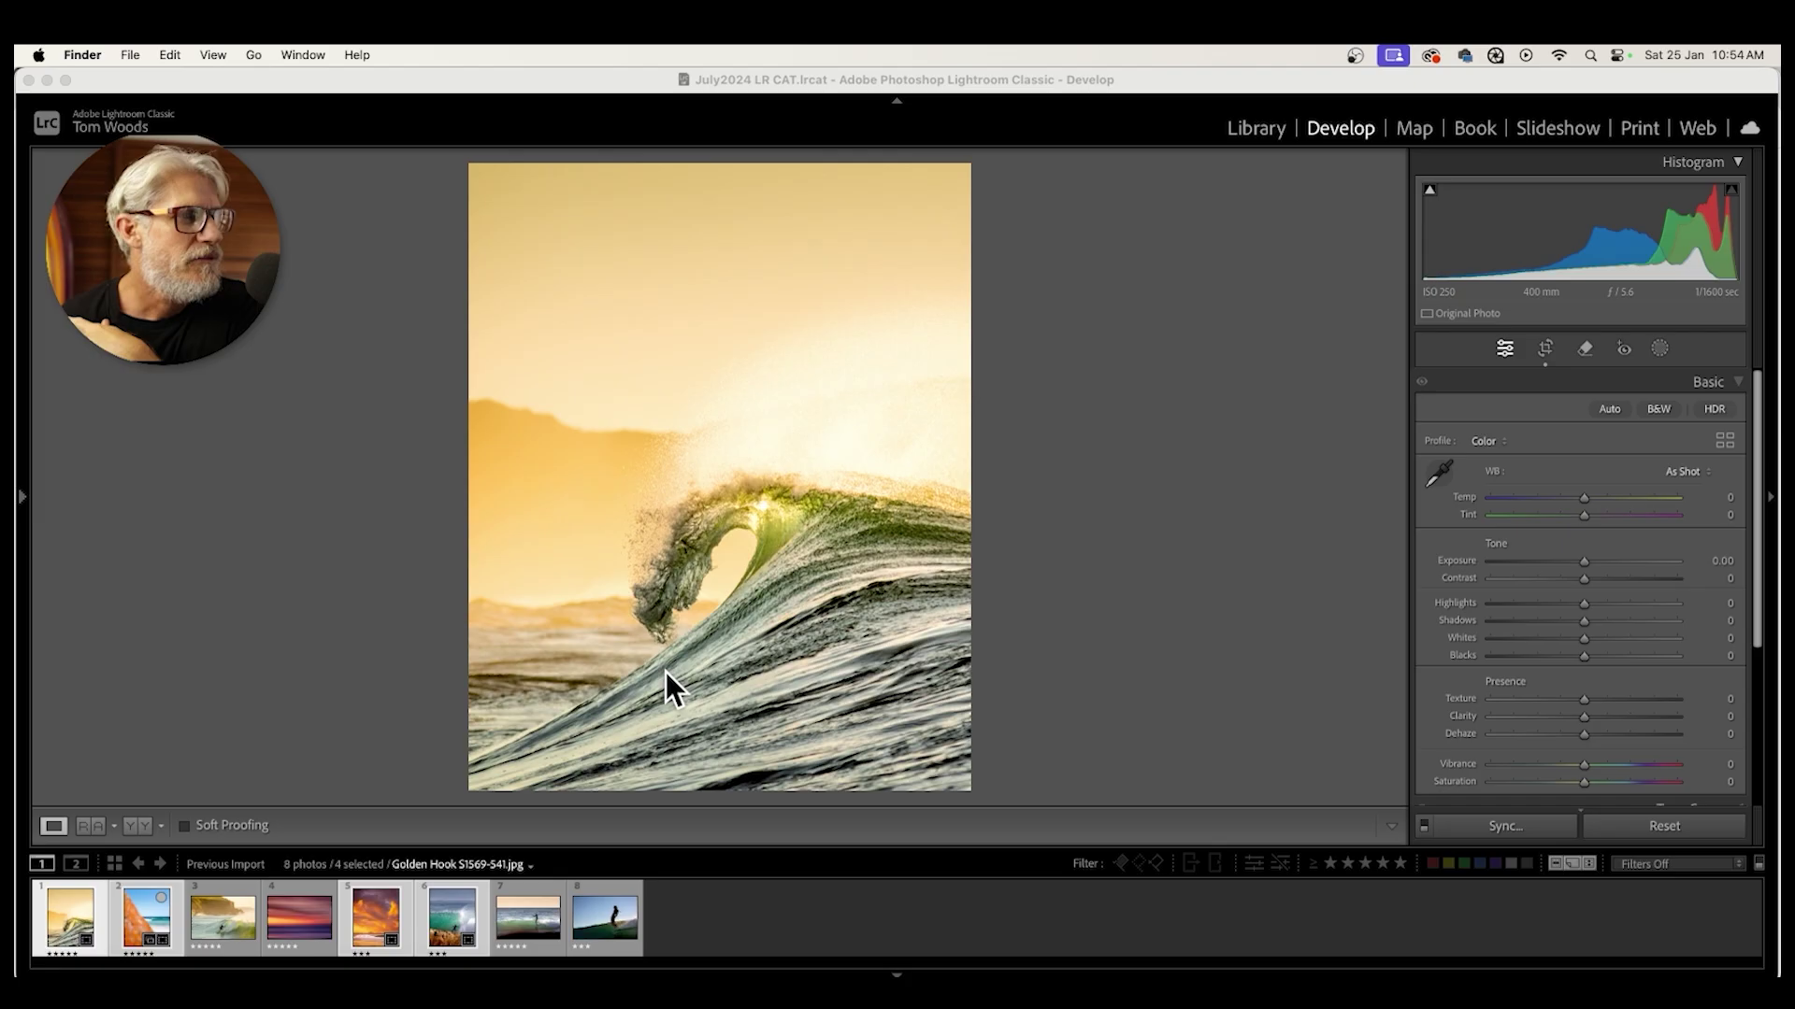
click(131, 56)
click(412, 542)
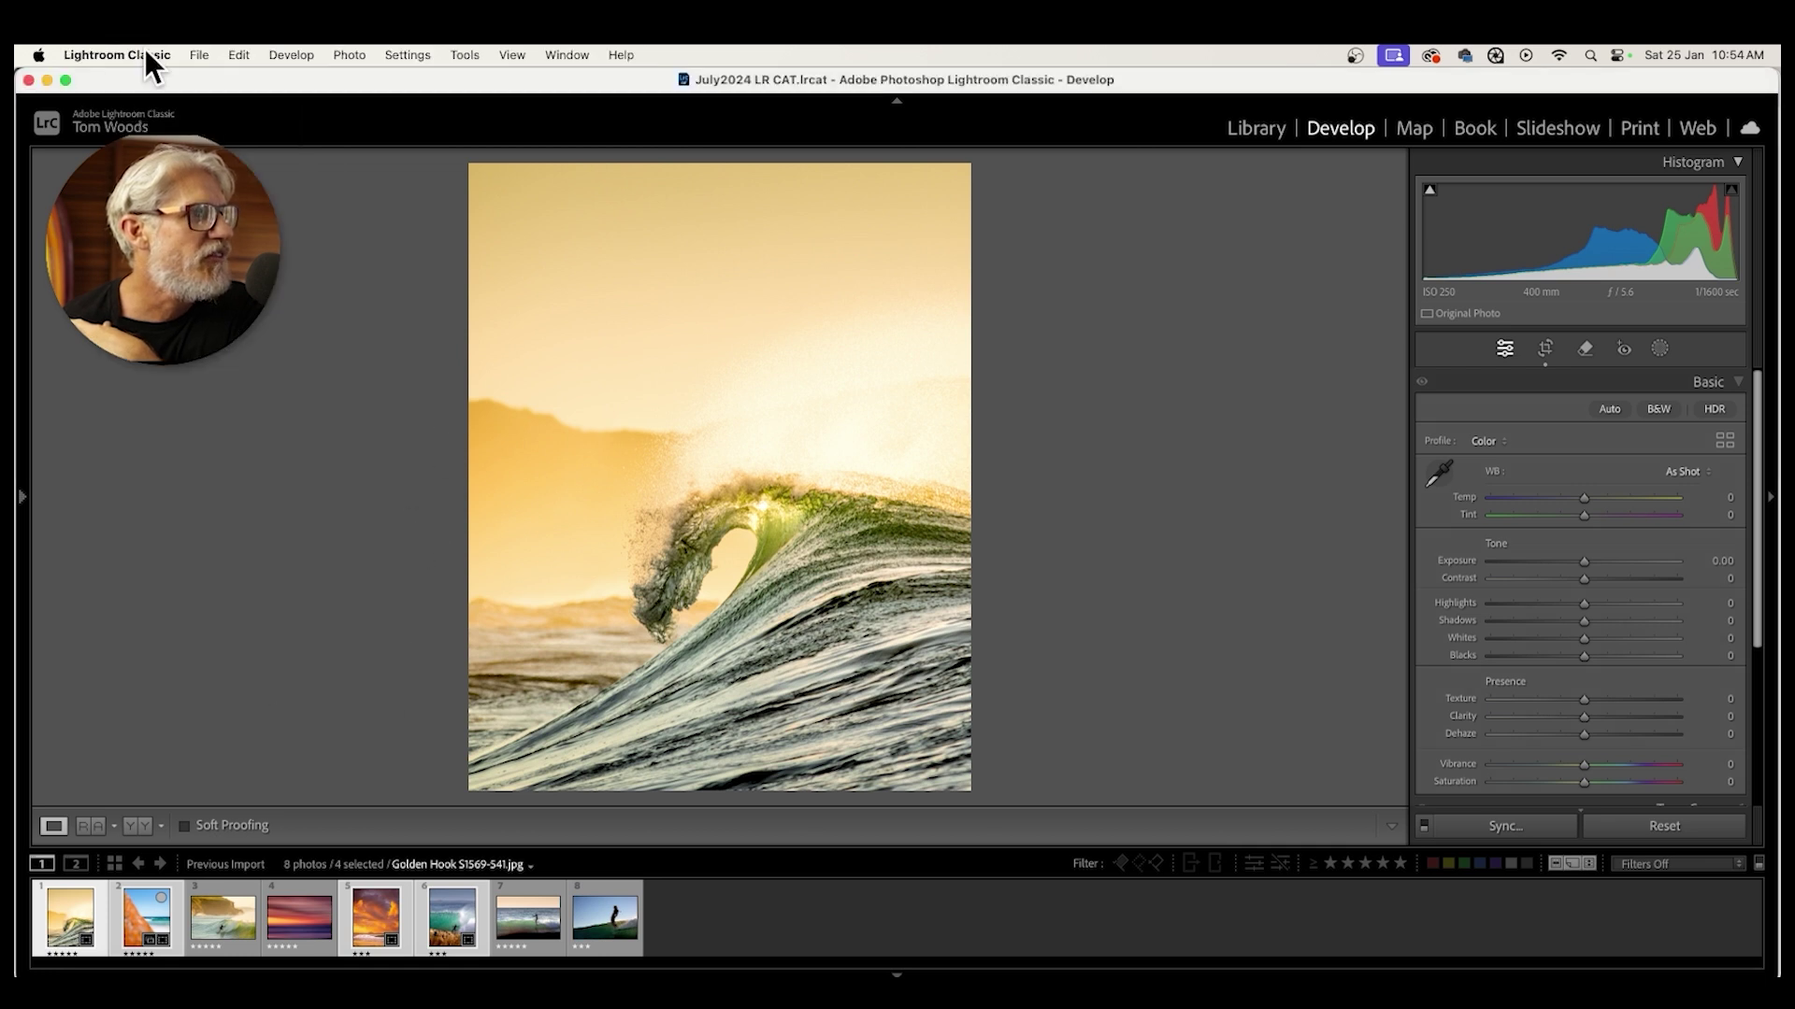
click(198, 55)
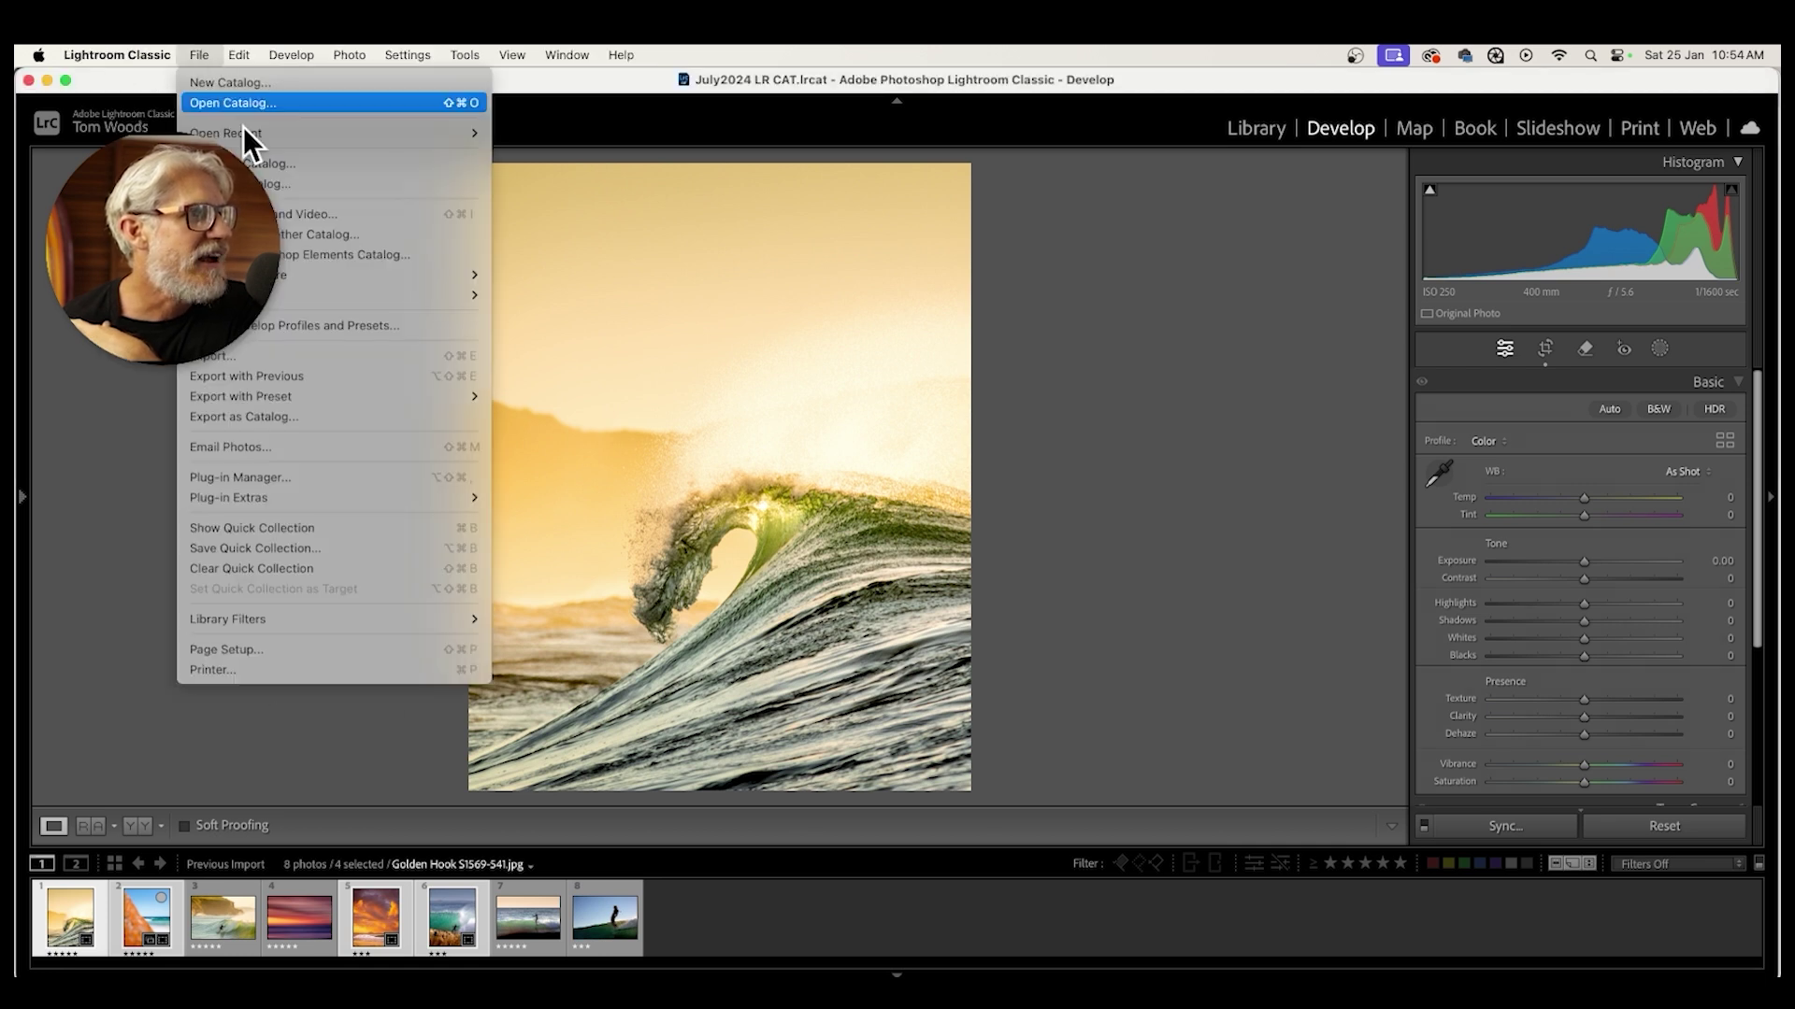
click(324, 353)
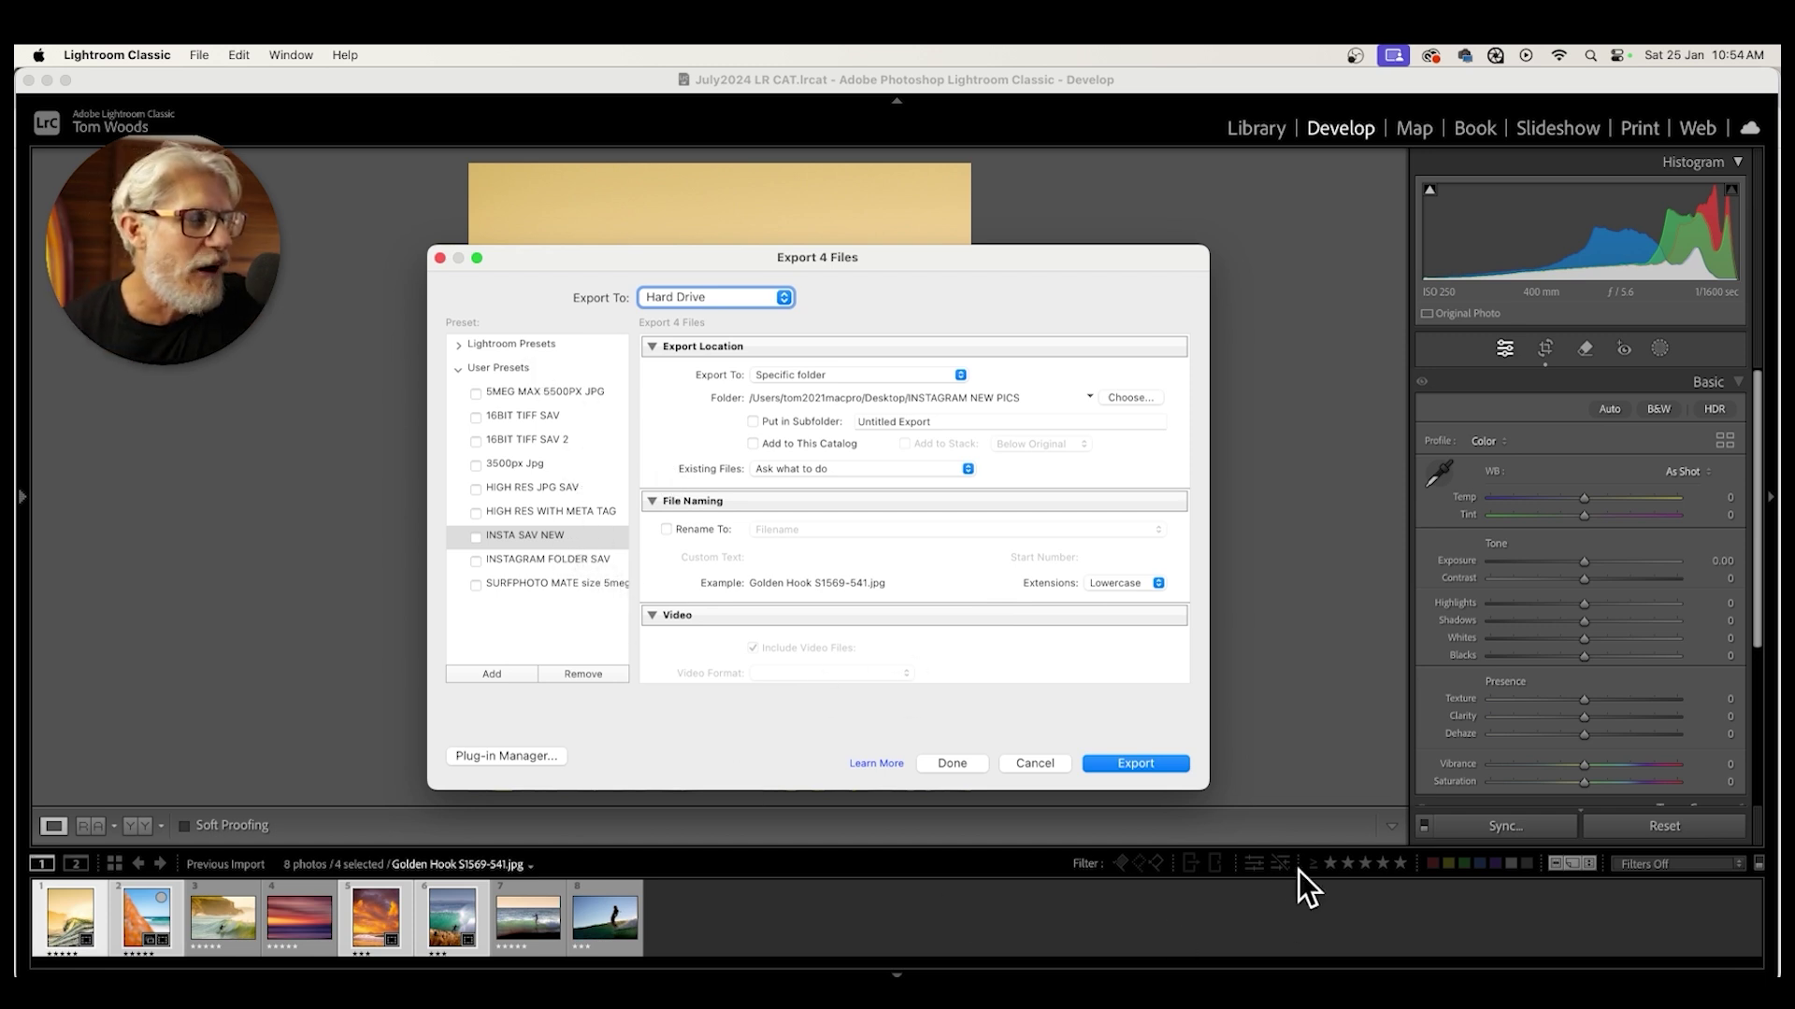
click(1037, 764)
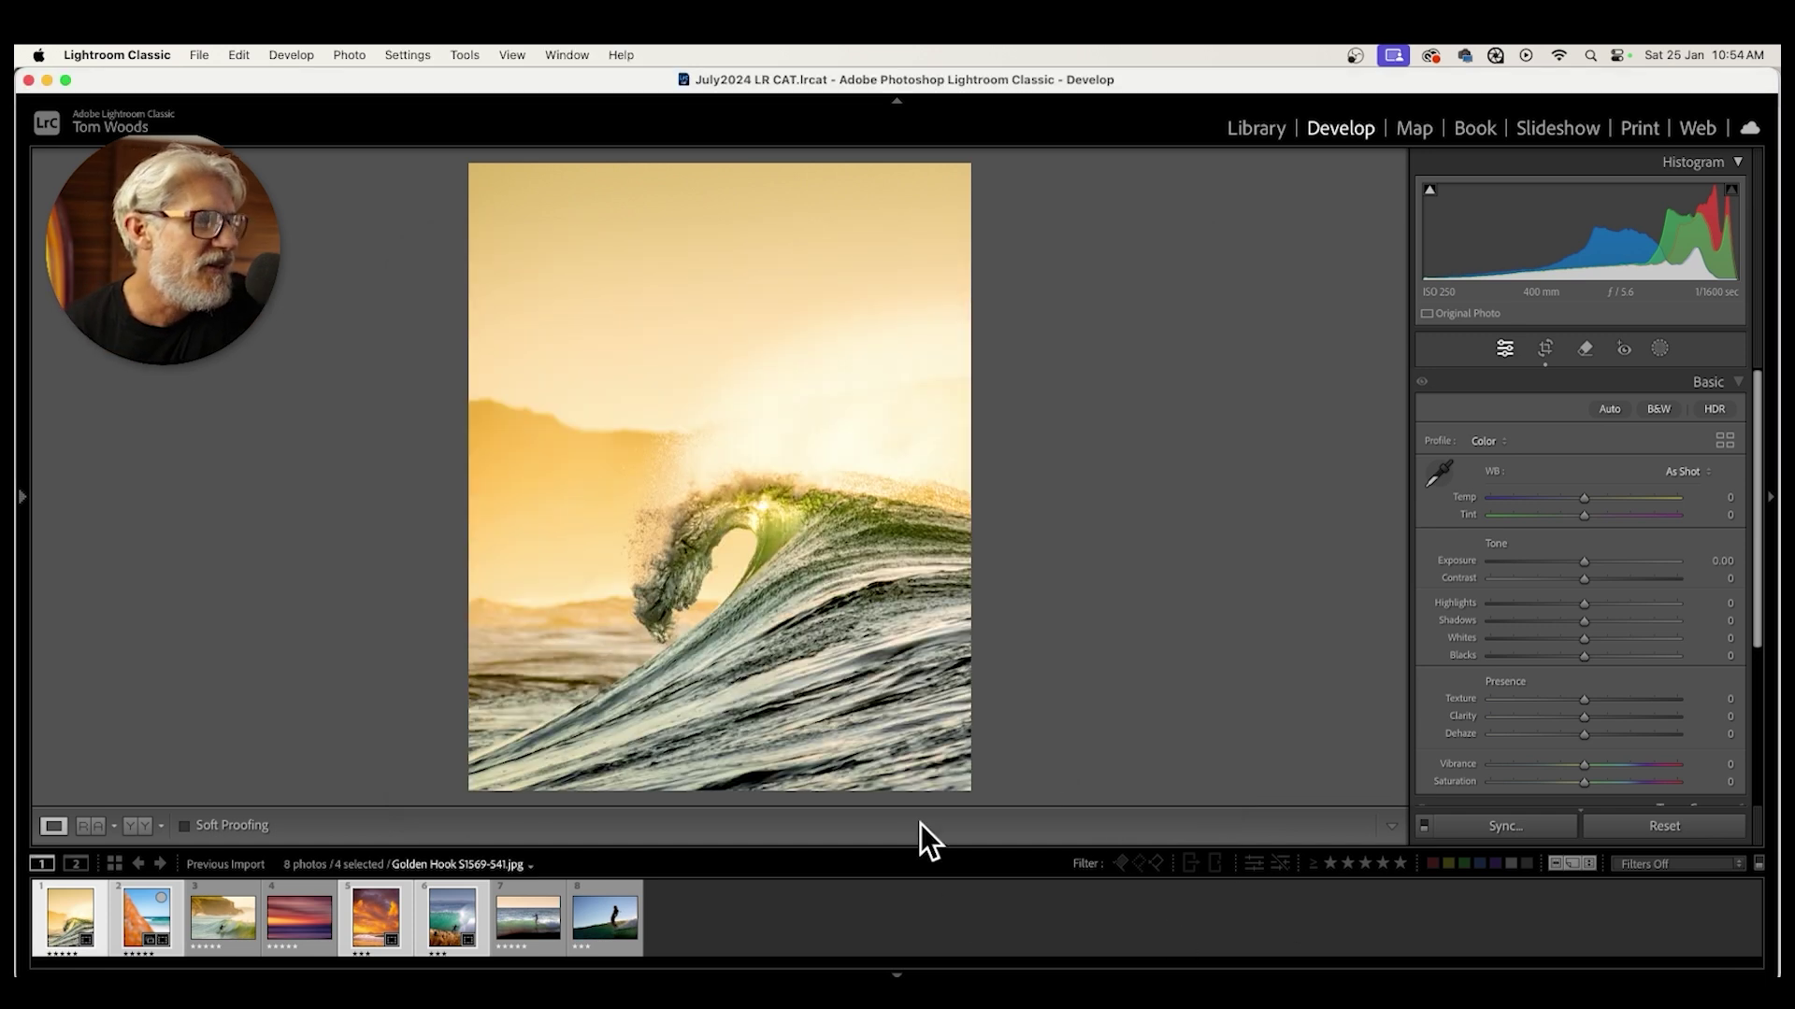
- Crop photo 7, the surfer at dusk, to a 4 x 5 portrait frame keeping the surfer in shot
click(512, 927)
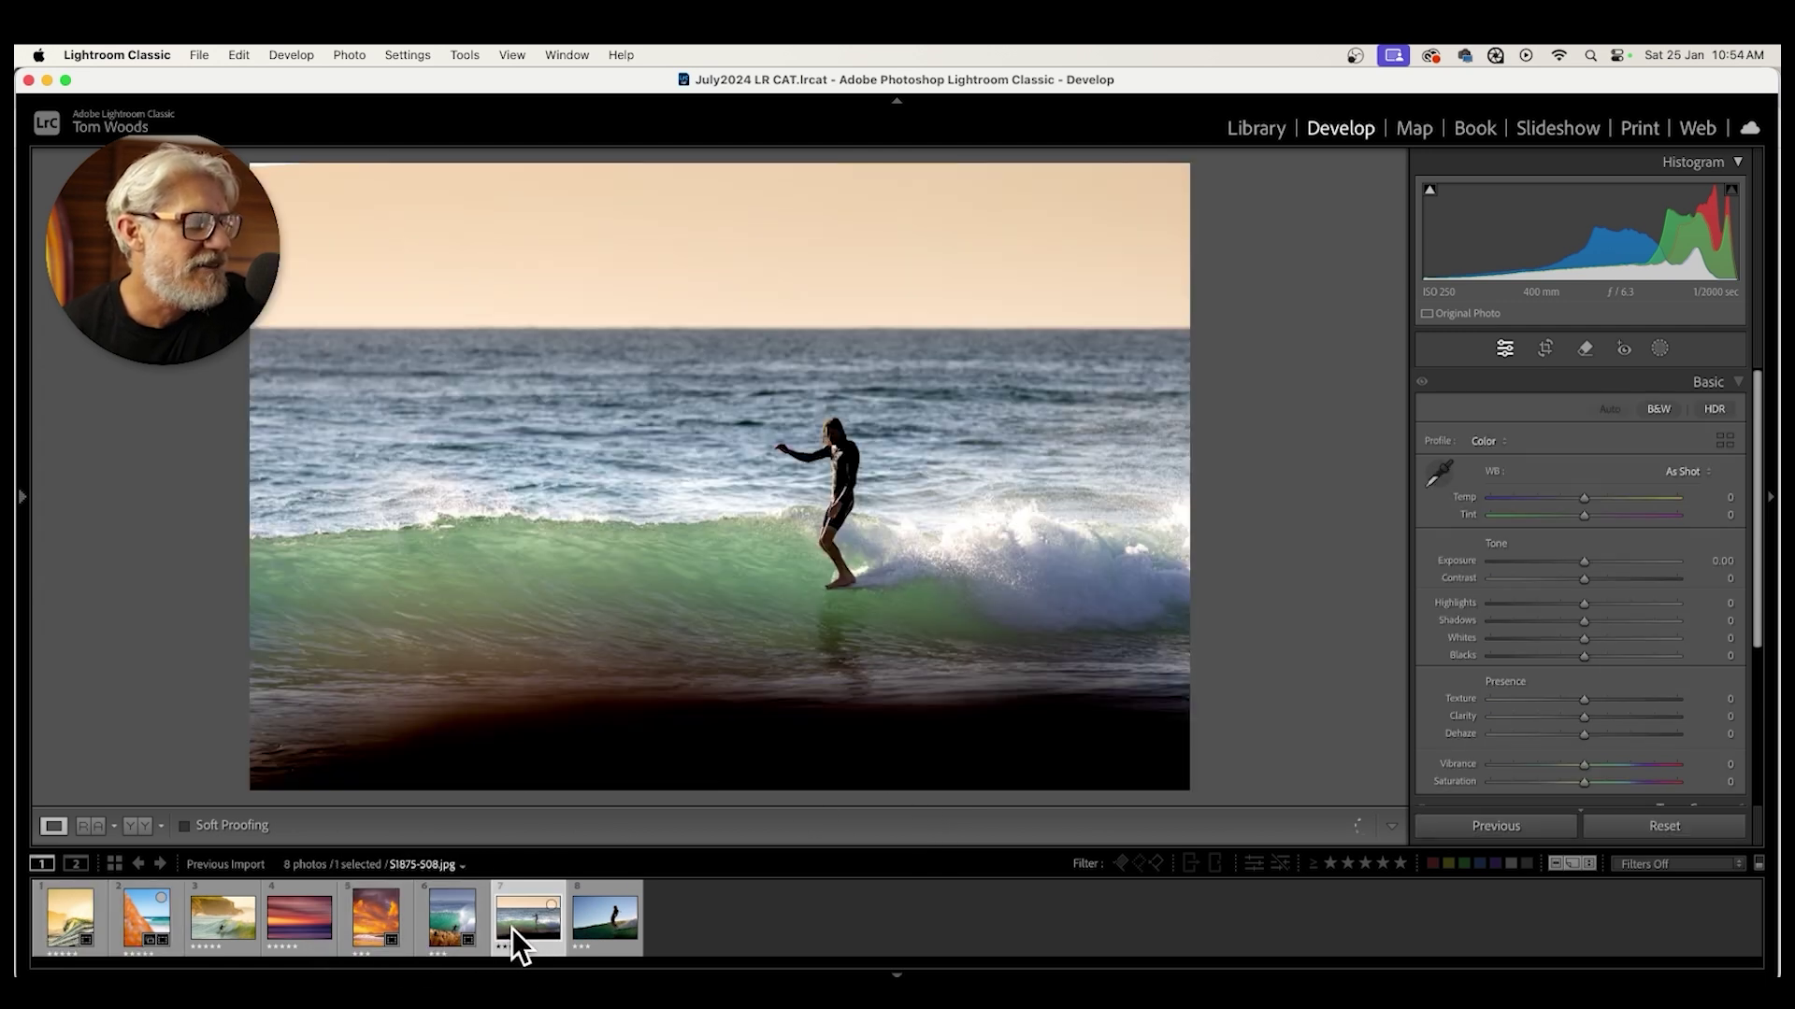
click(1545, 361)
click(1677, 416)
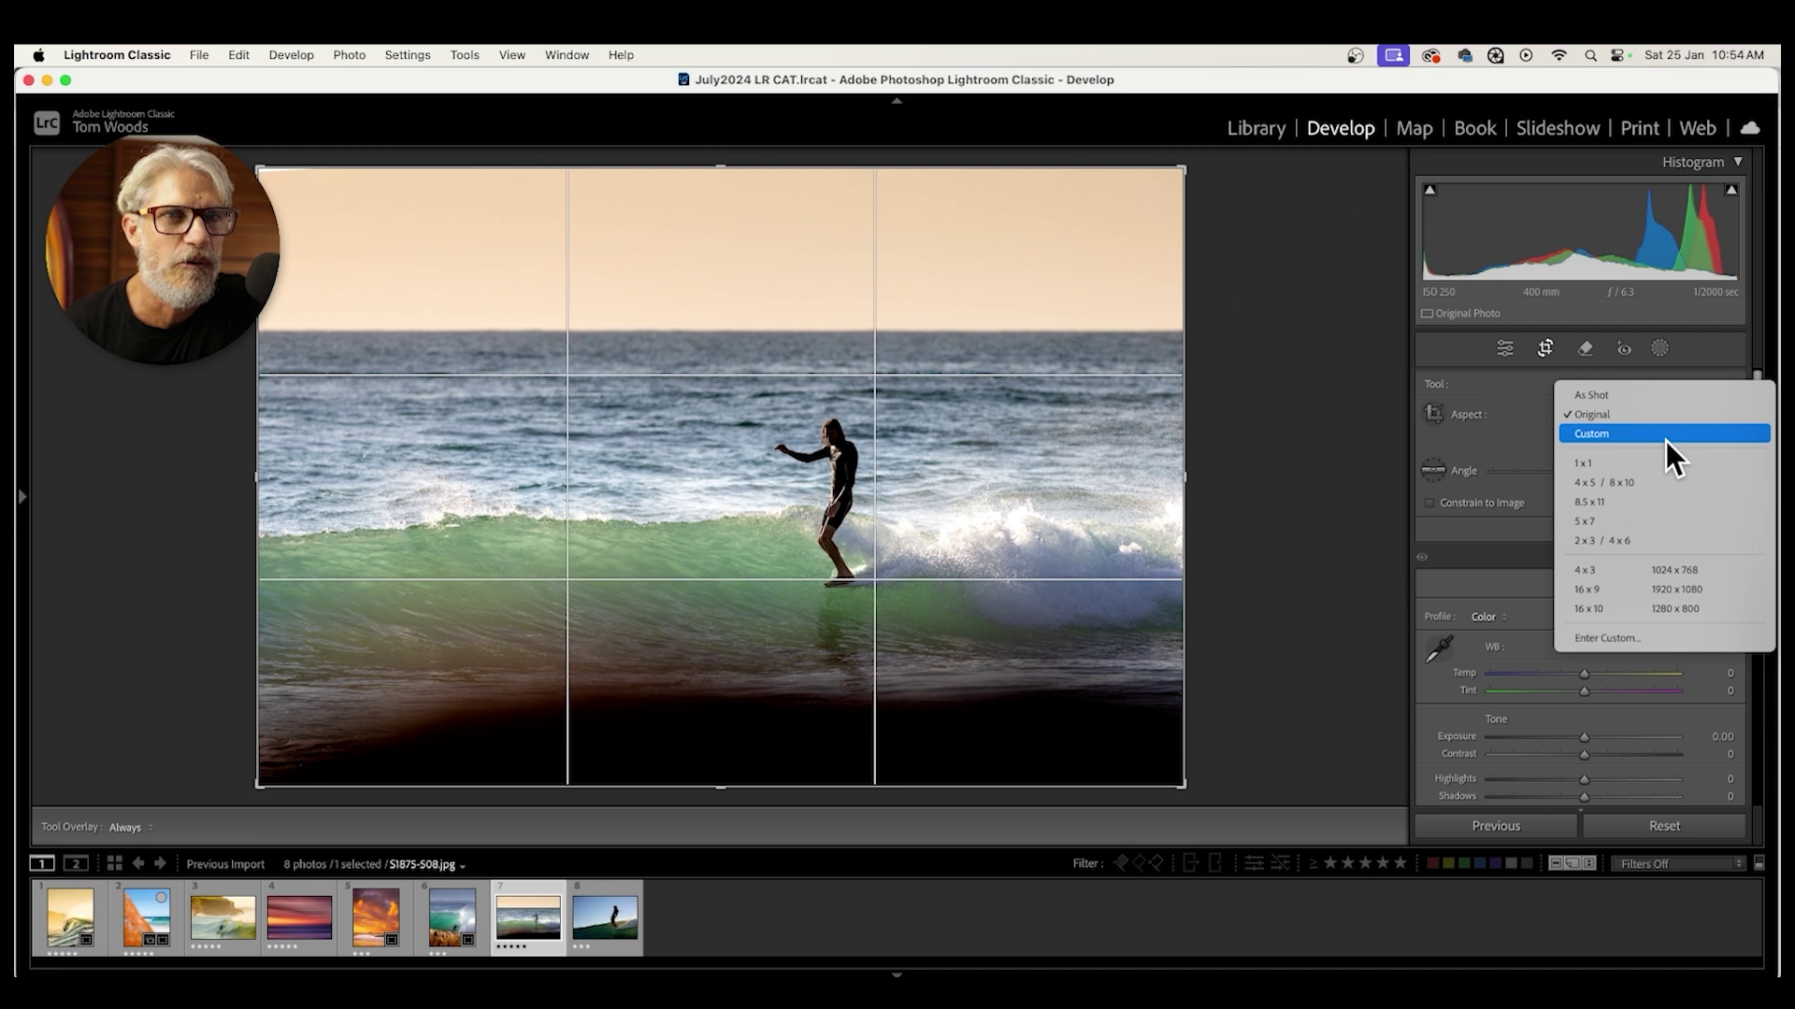
click(1623, 486)
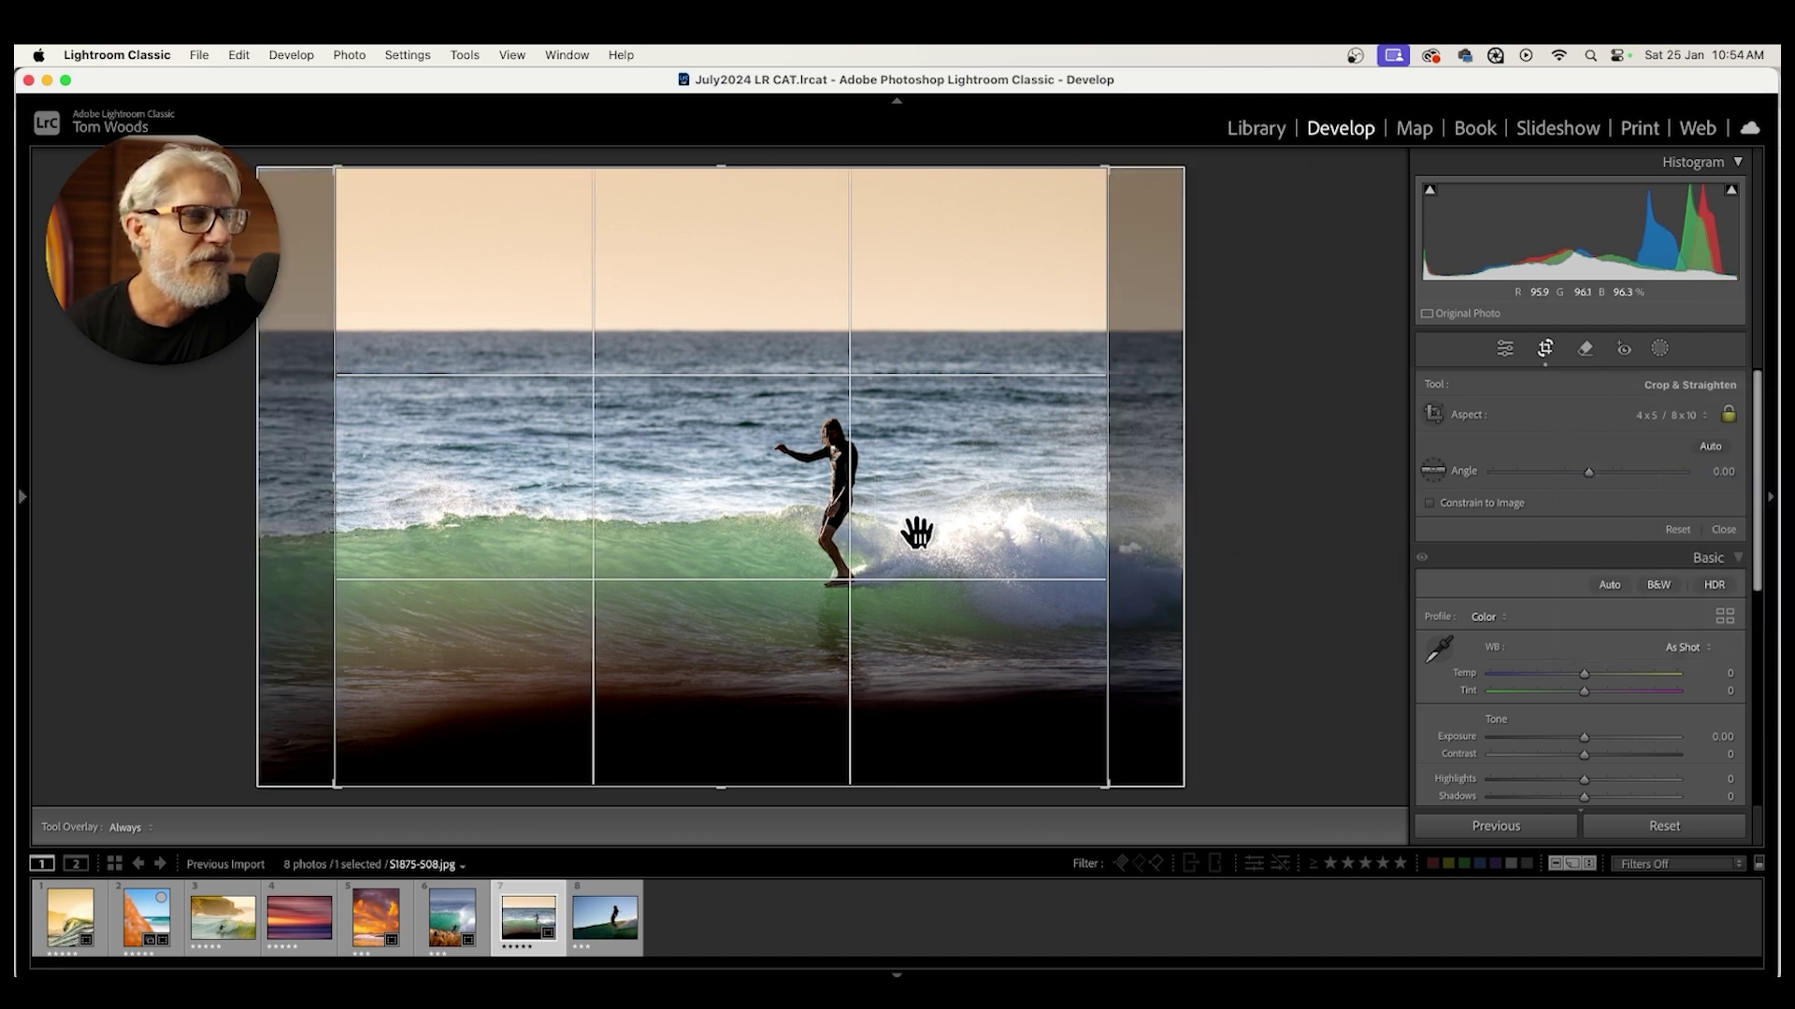
key(x)
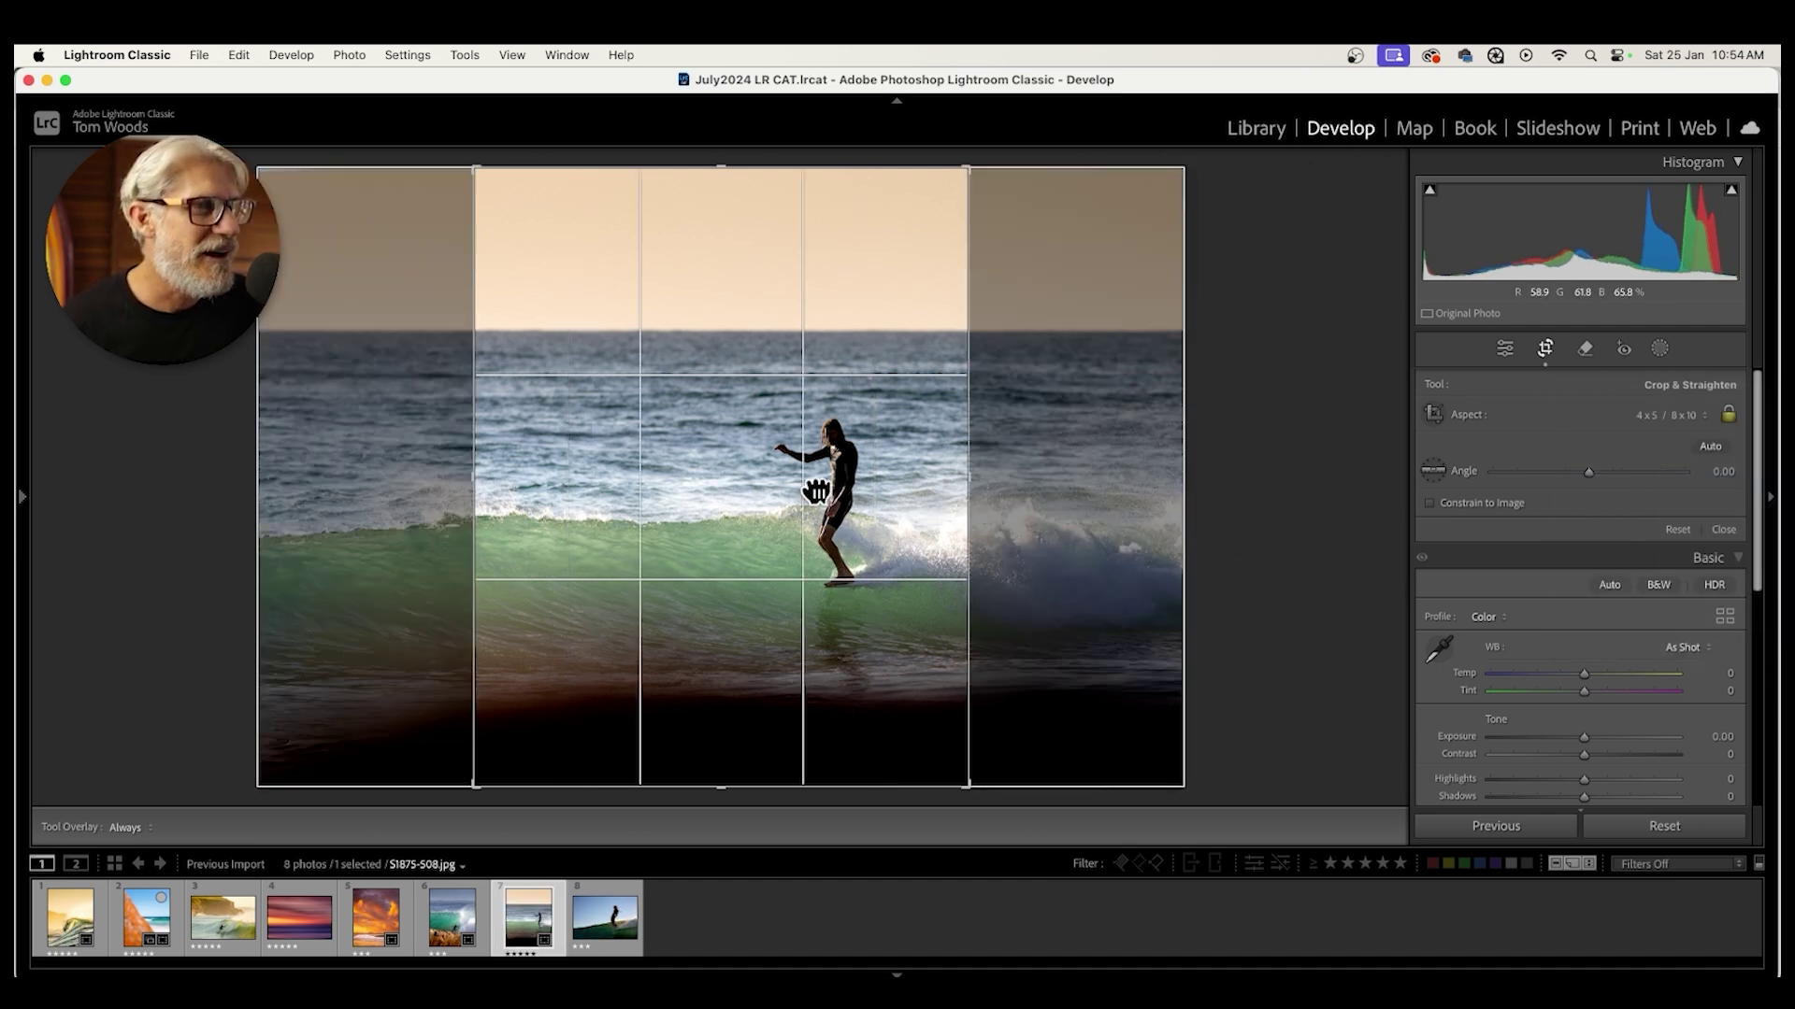
drag(813, 492, 688, 473)
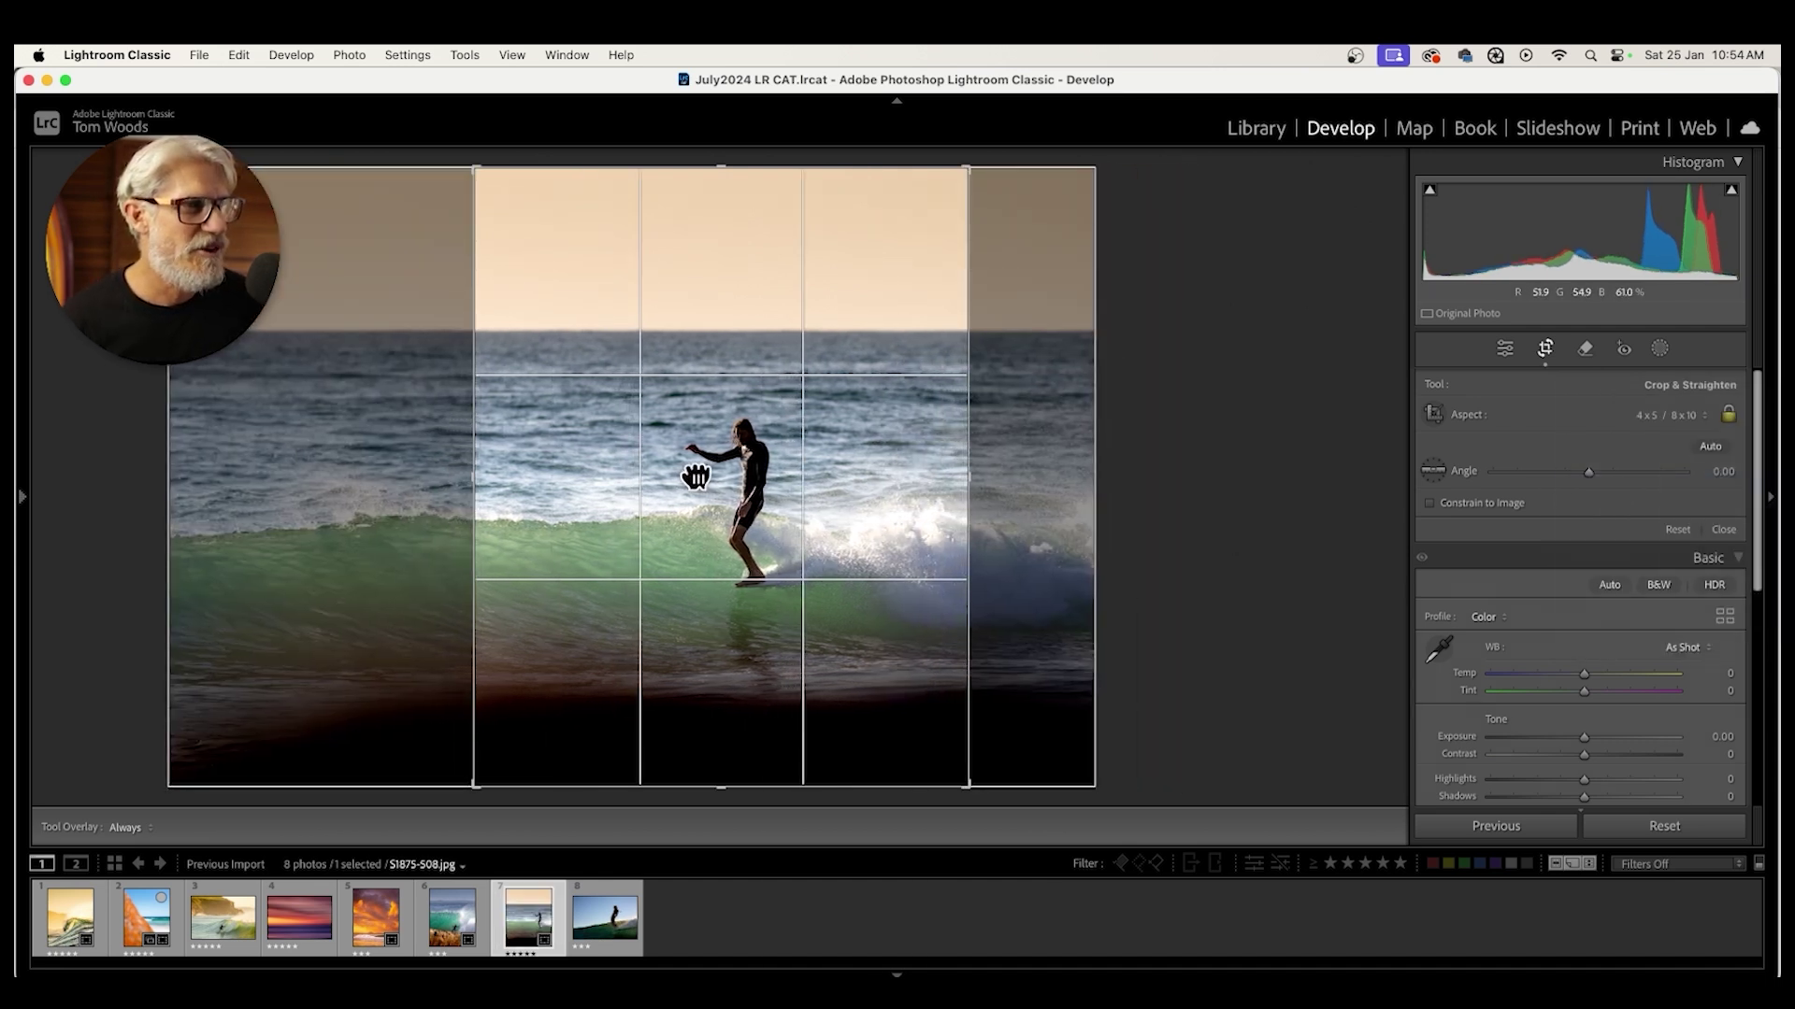
key(Return)
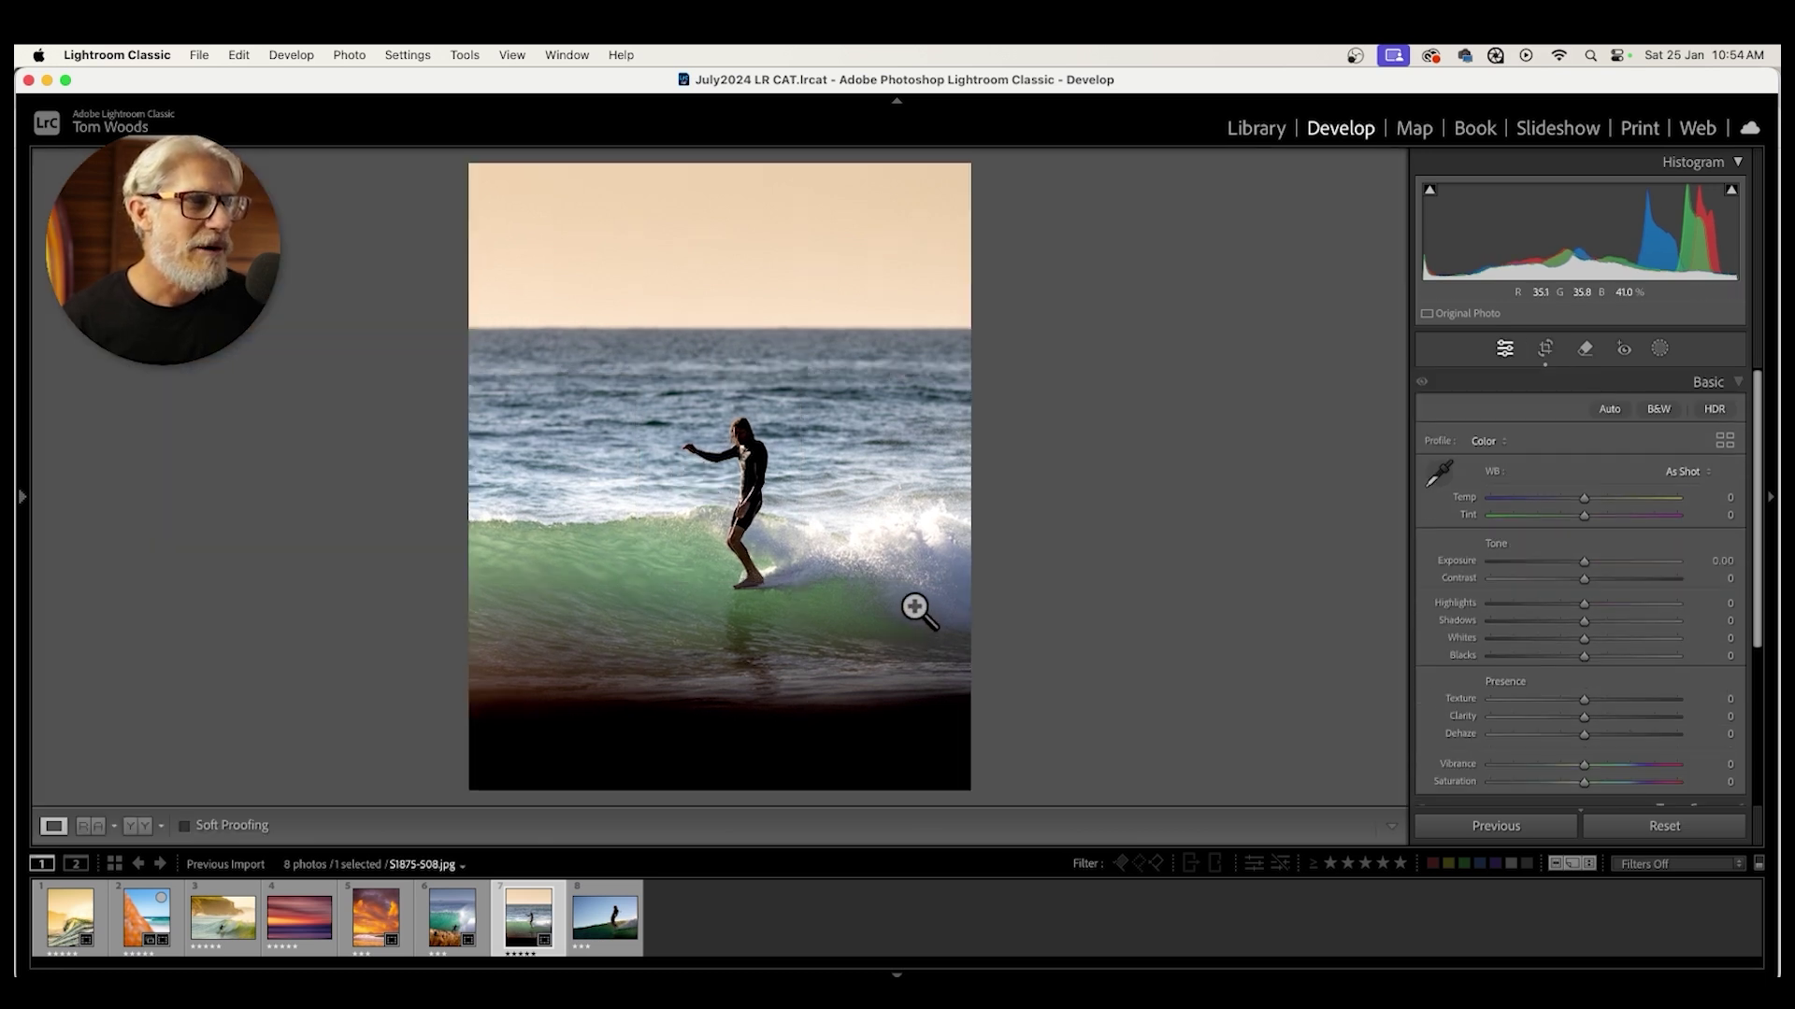
- Crop photo 8, the backlit surfer, to a 4 x 5 portrait frame shifted to include the surfer
click(622, 930)
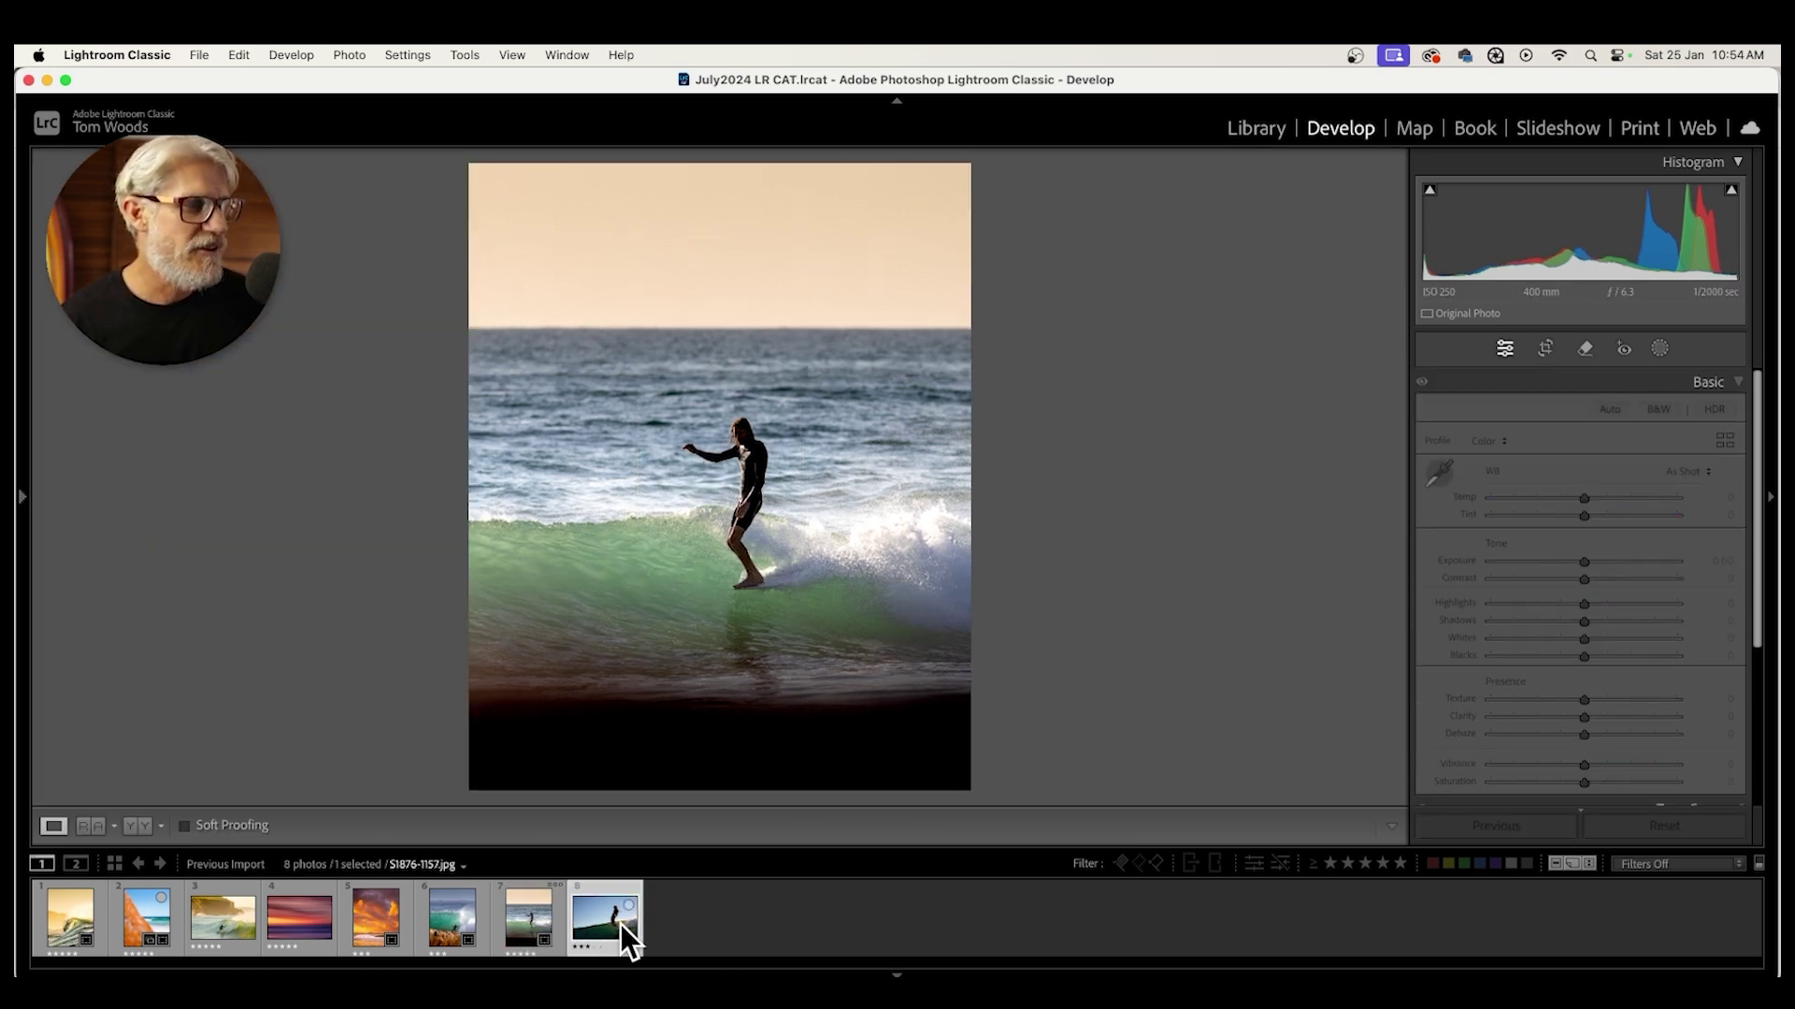
click(1548, 348)
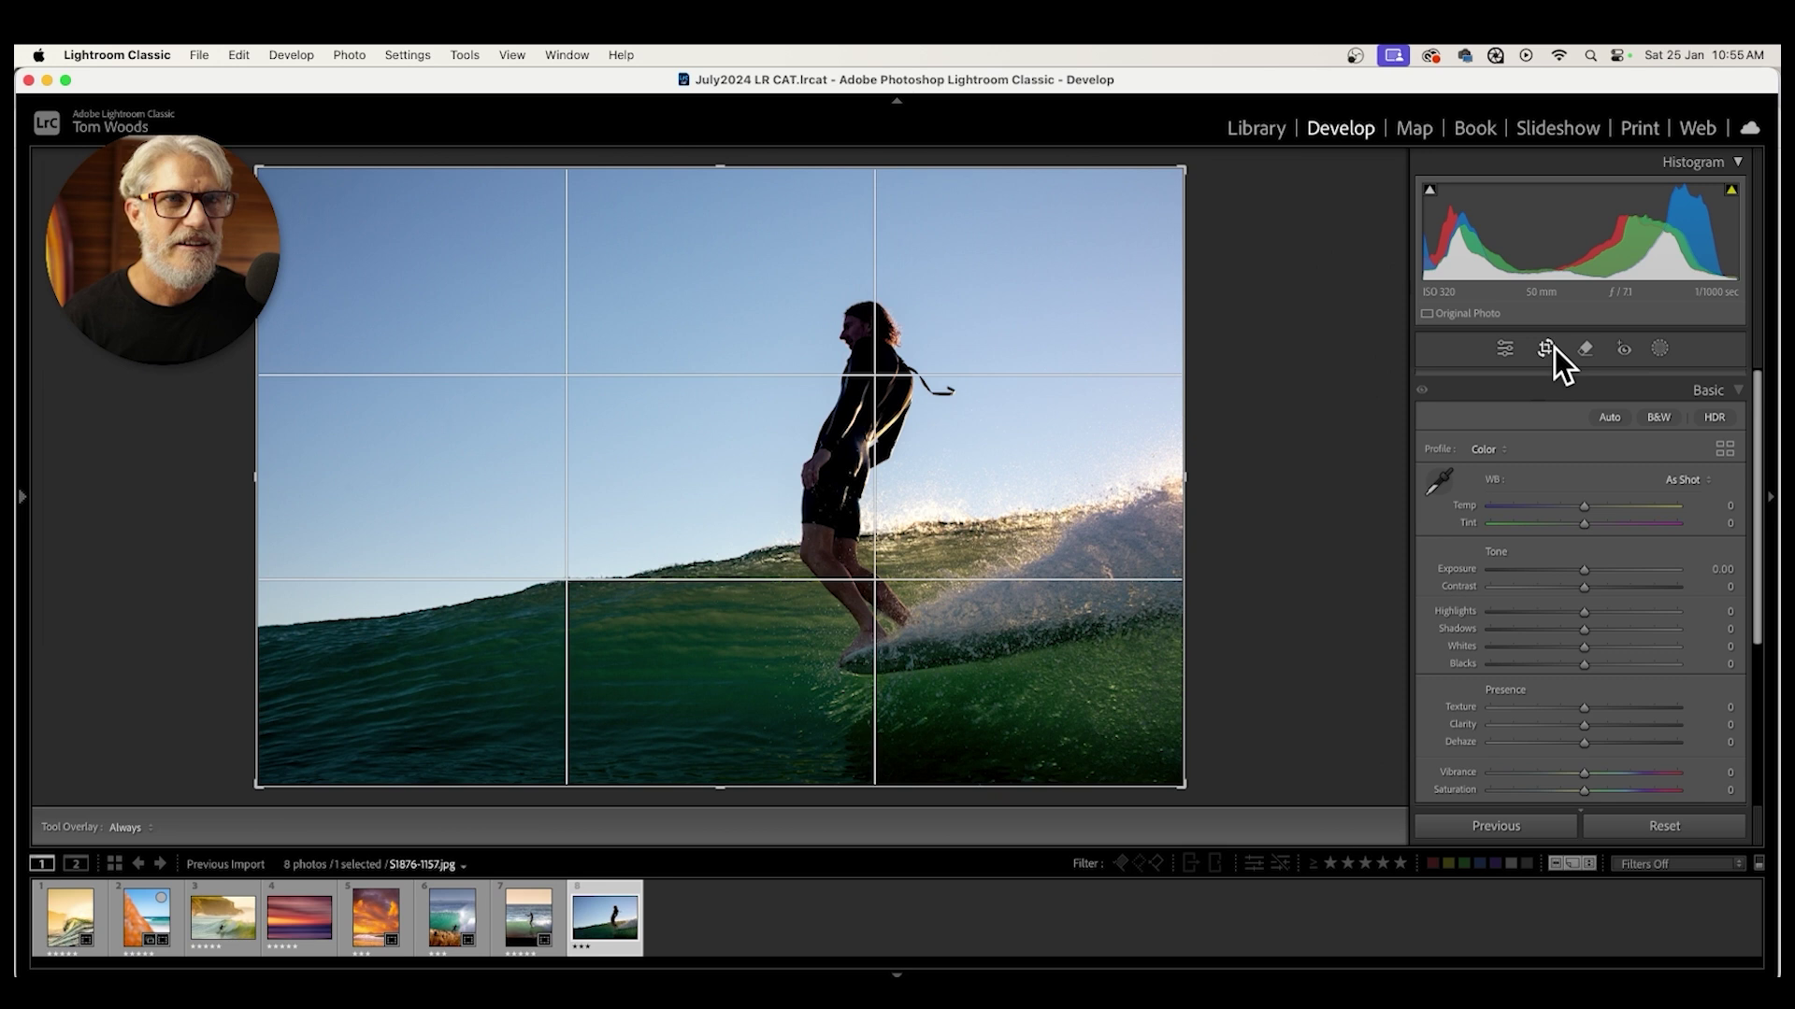
click(1686, 416)
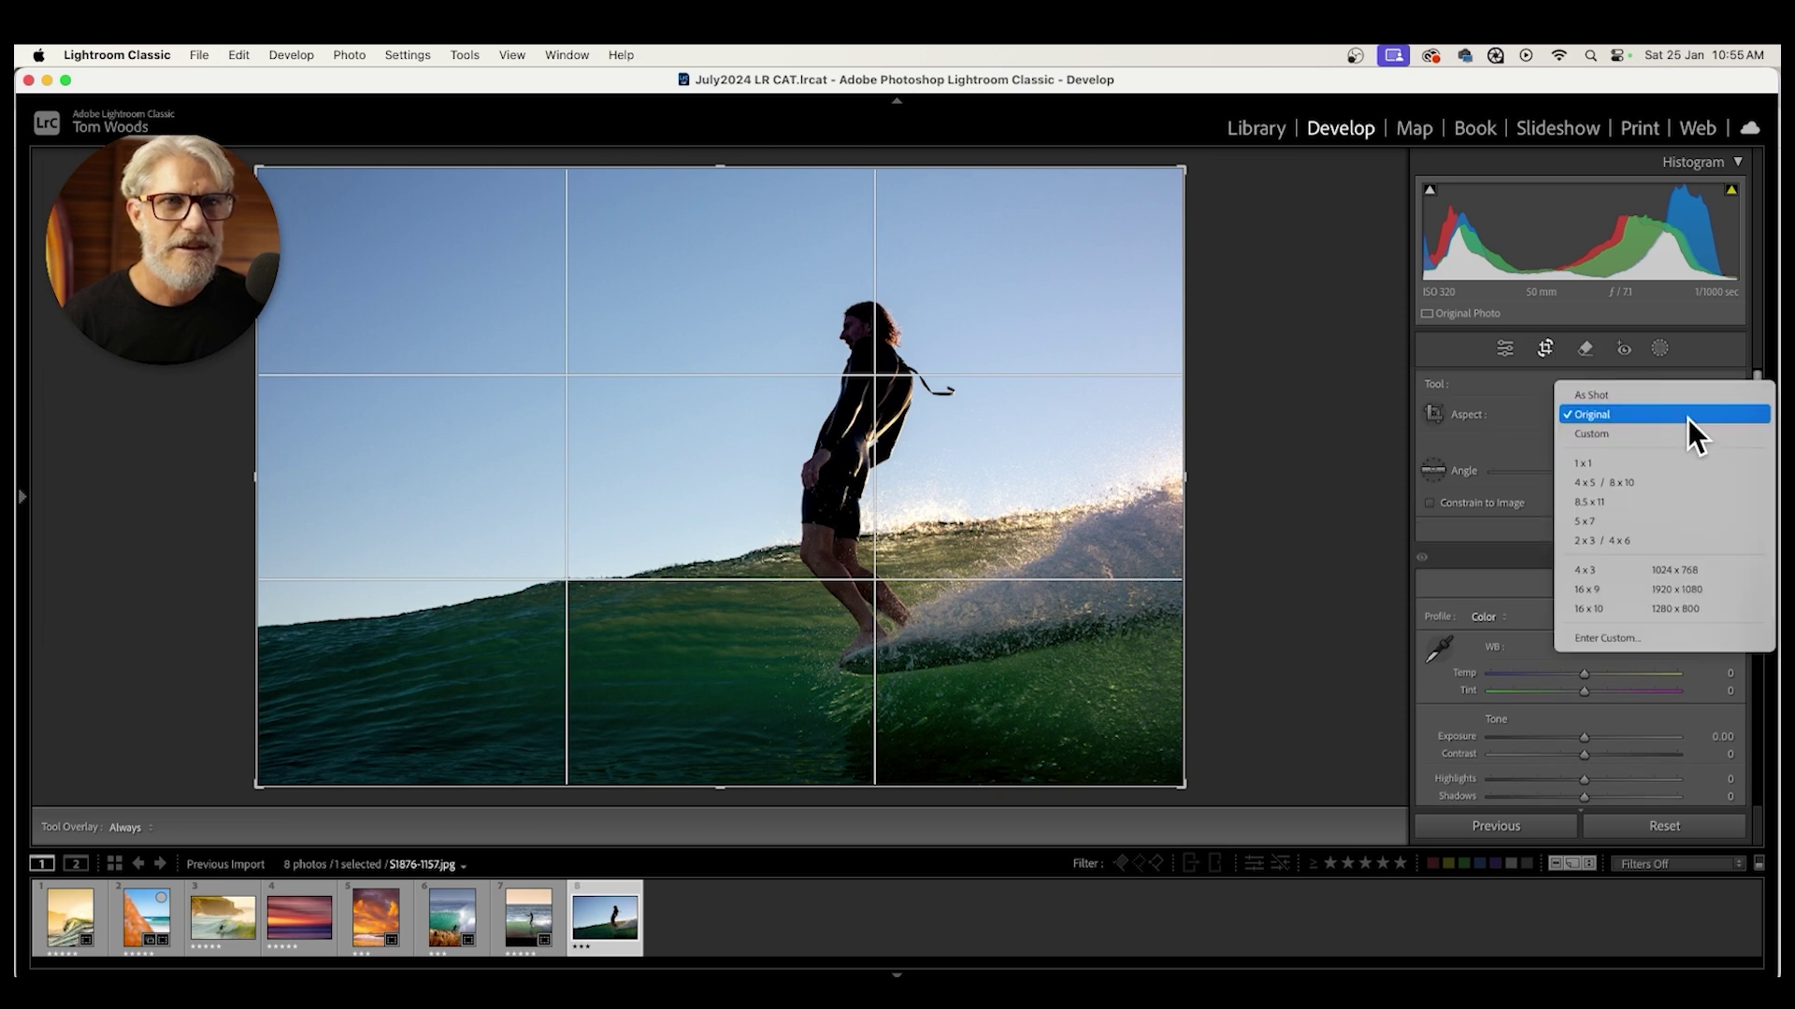
click(1643, 482)
key(x)
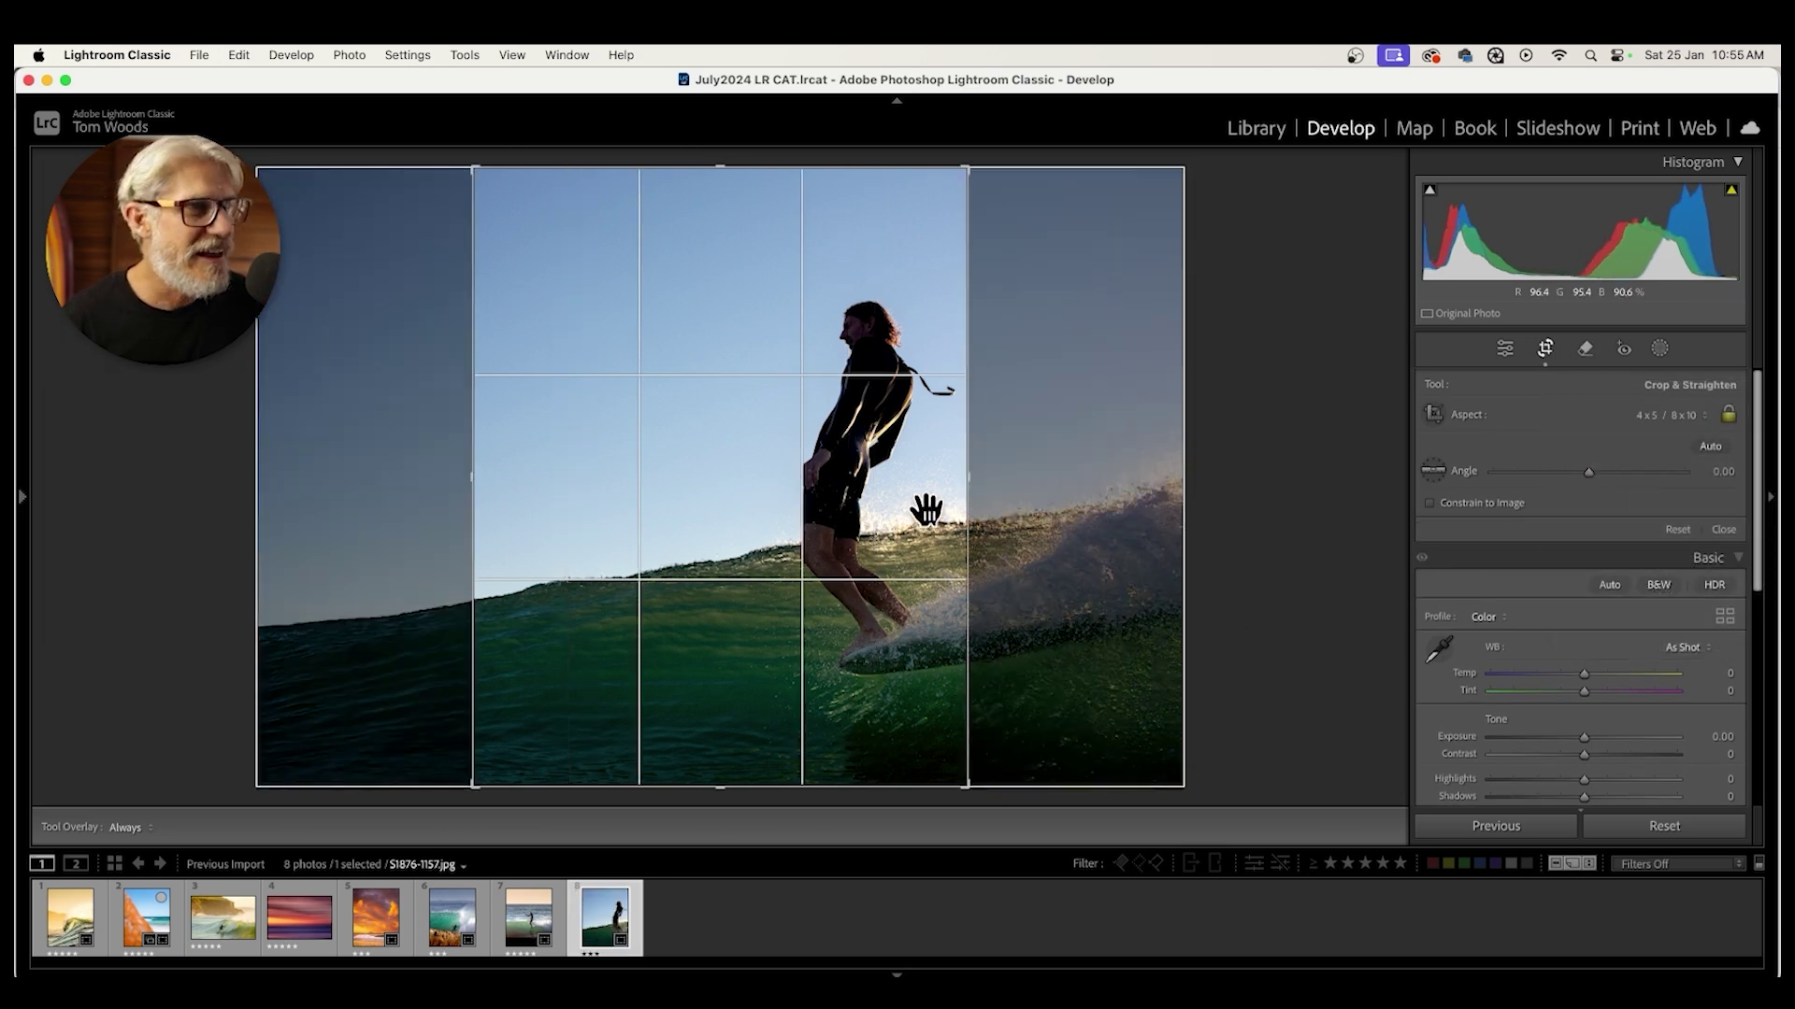
drag(853, 500, 718, 501)
key(Return)
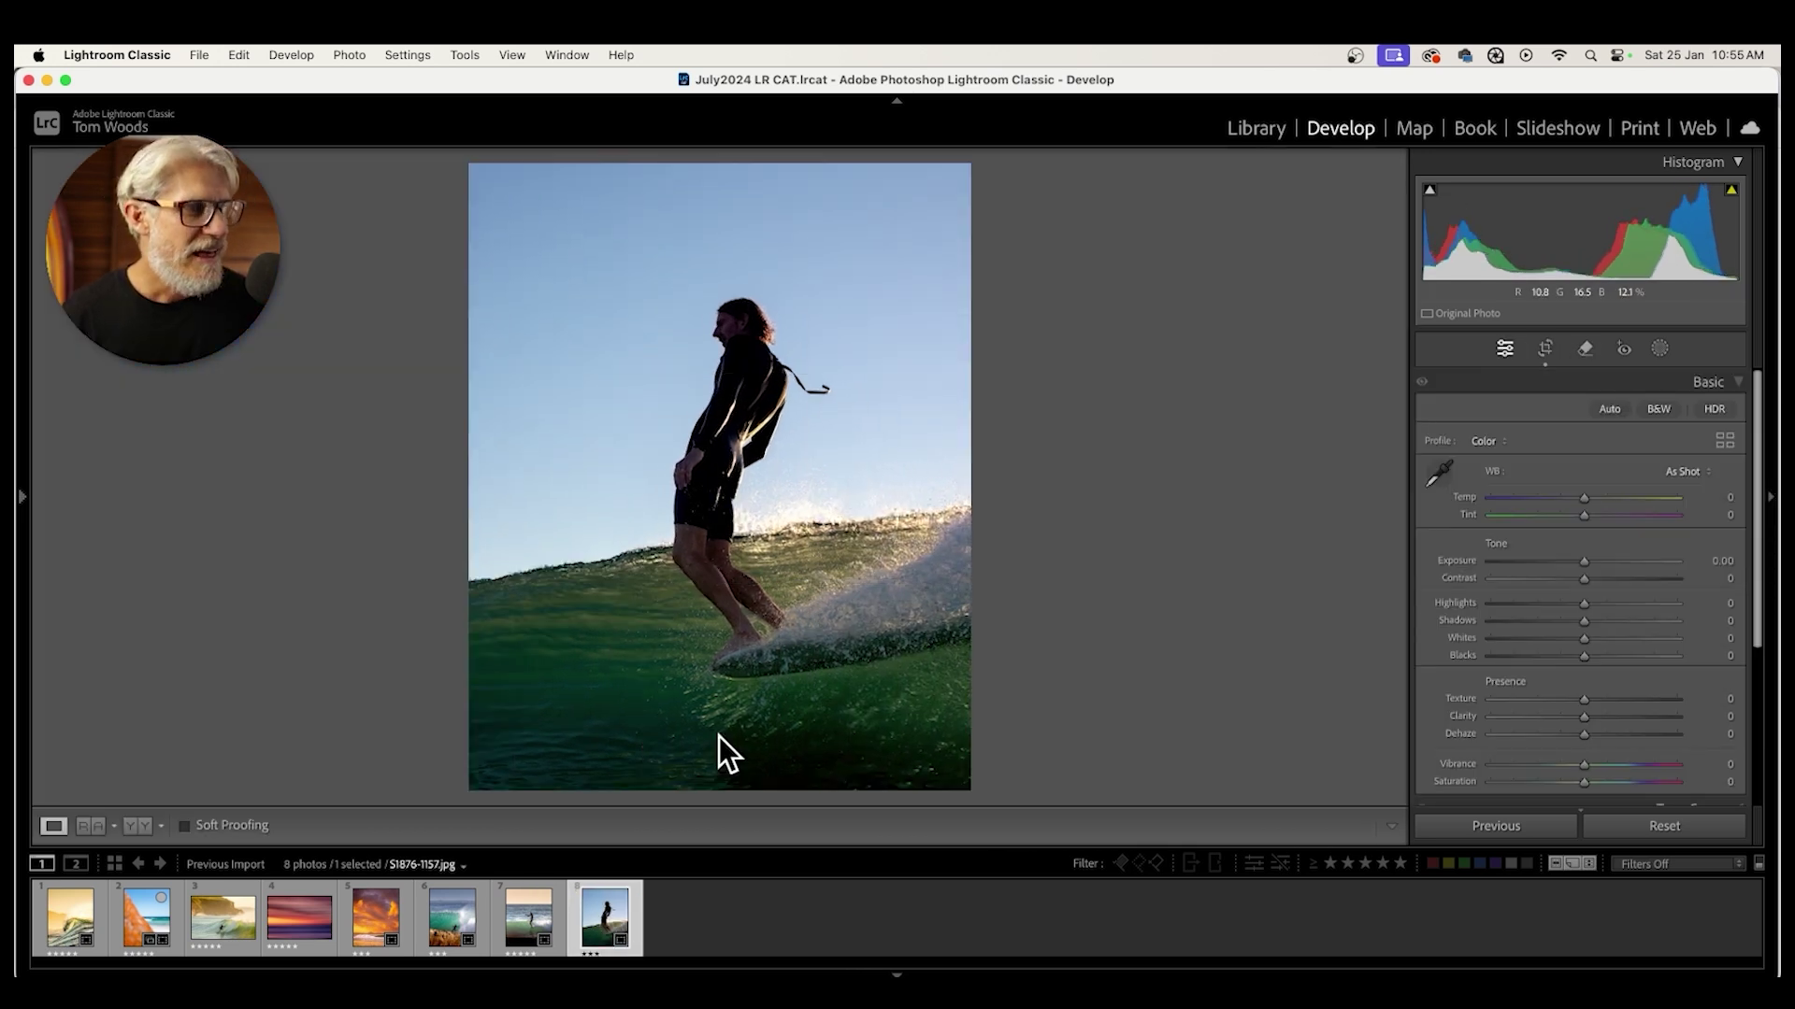
click(514, 928)
- Export photos 7 and 8 together using the INSTA SAV NEW preset
super+click(613, 912)
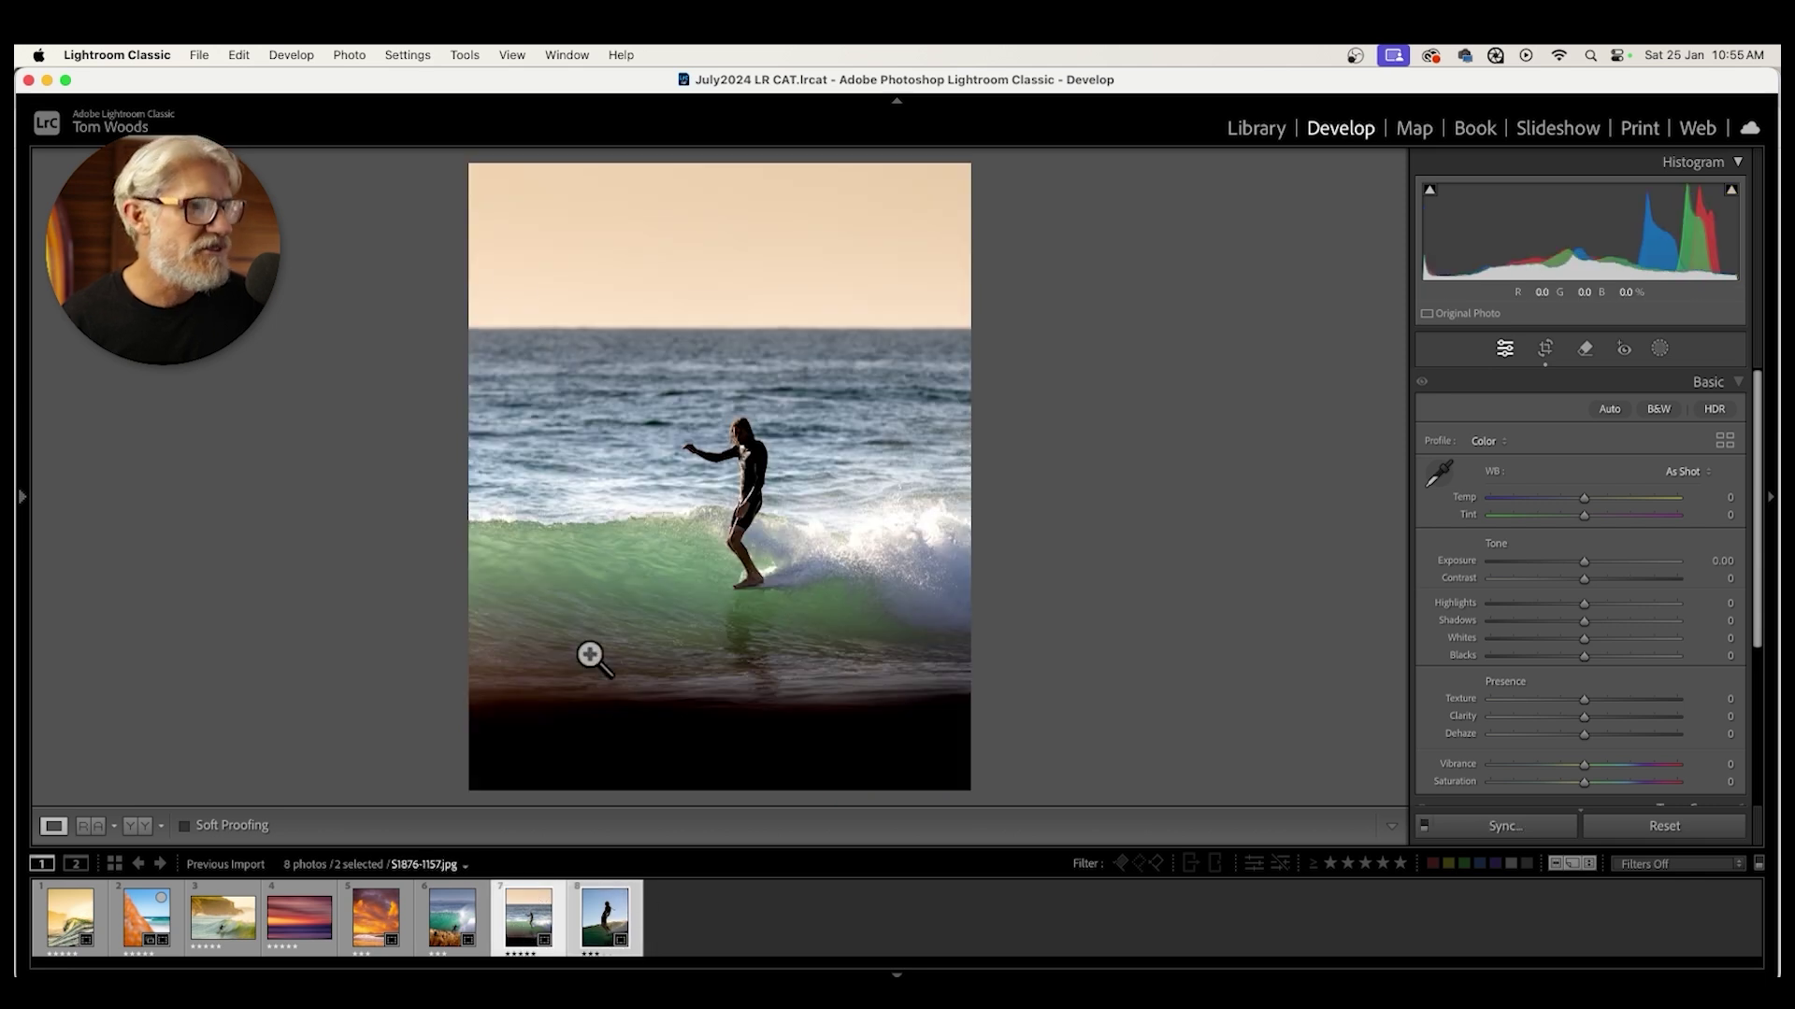
click(202, 54)
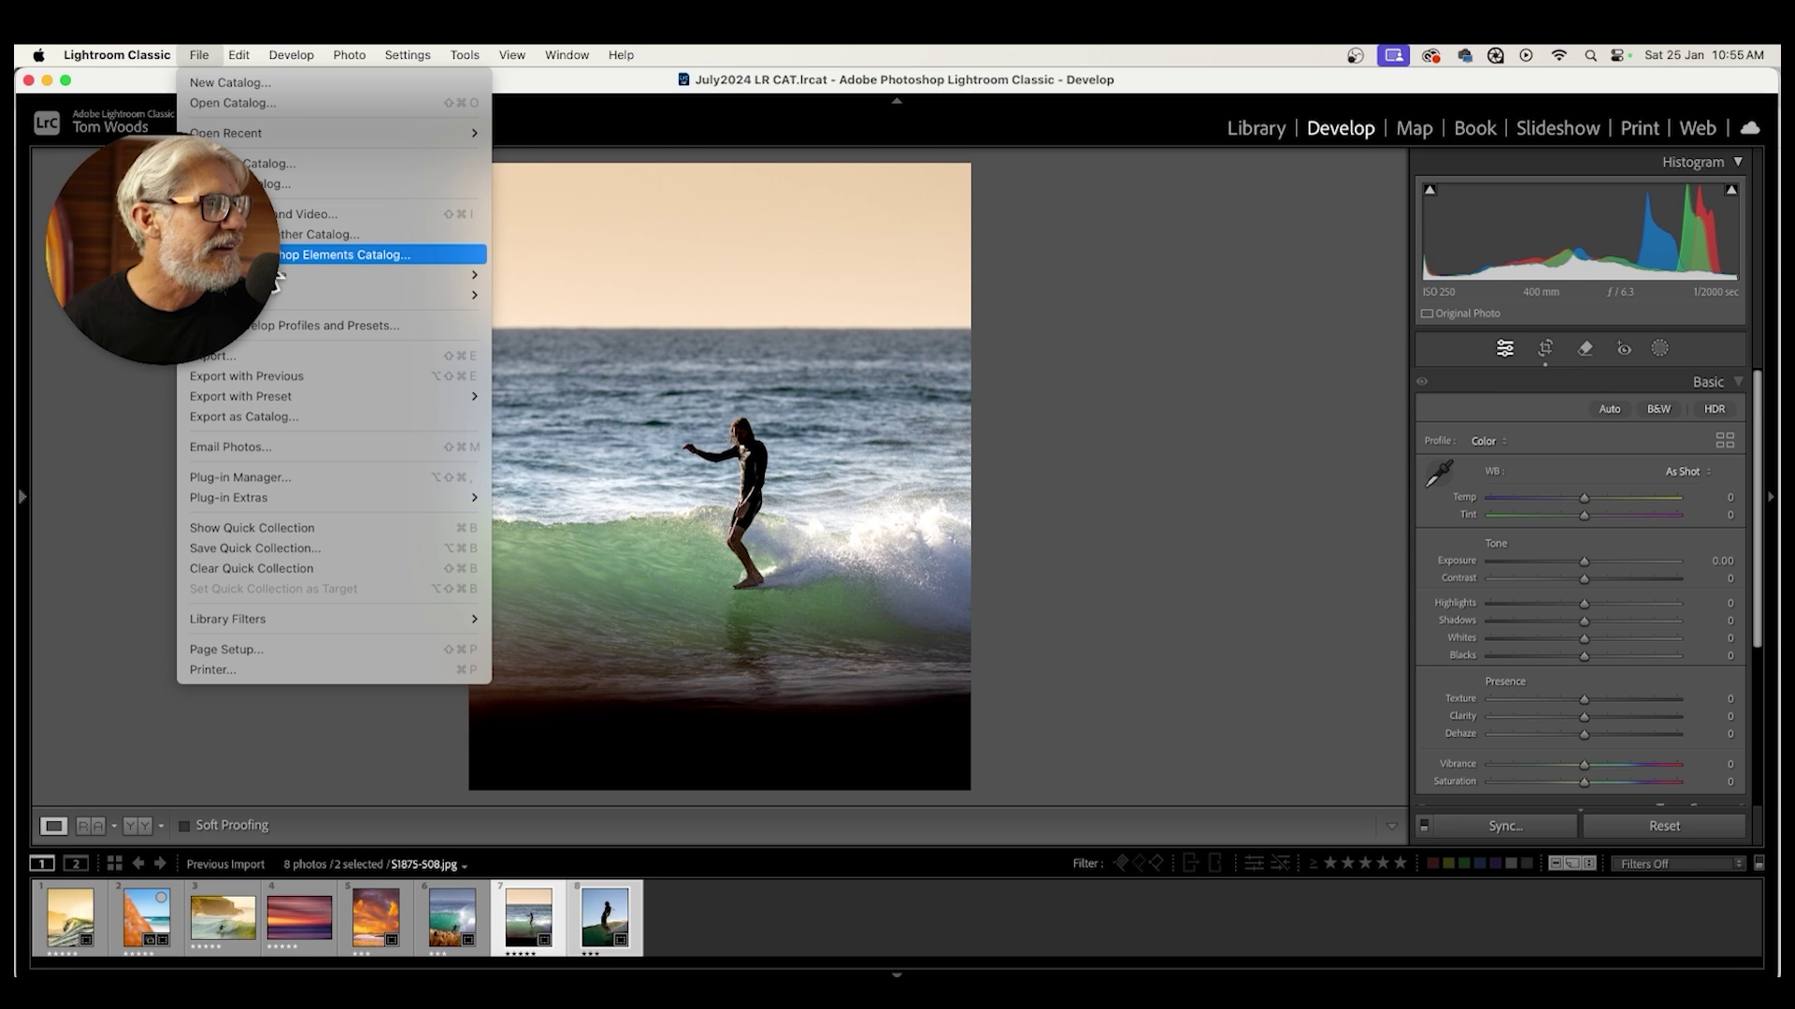
click(258, 355)
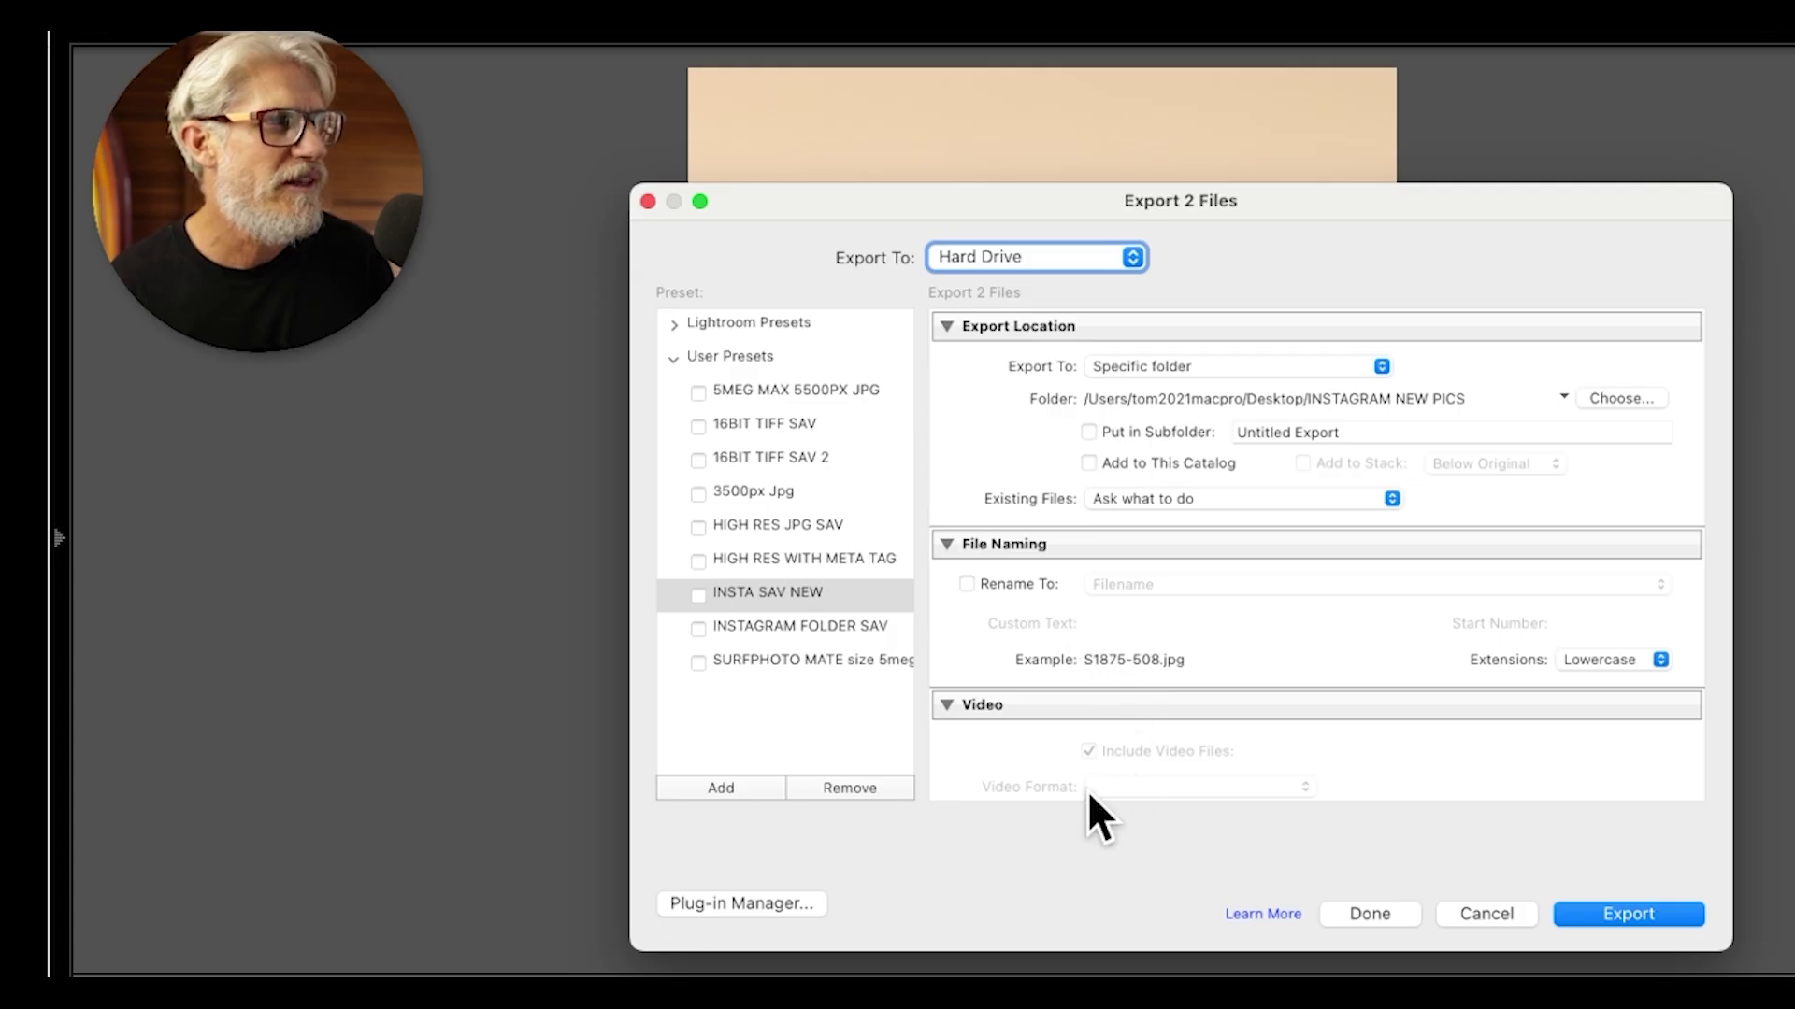
click(532, 538)
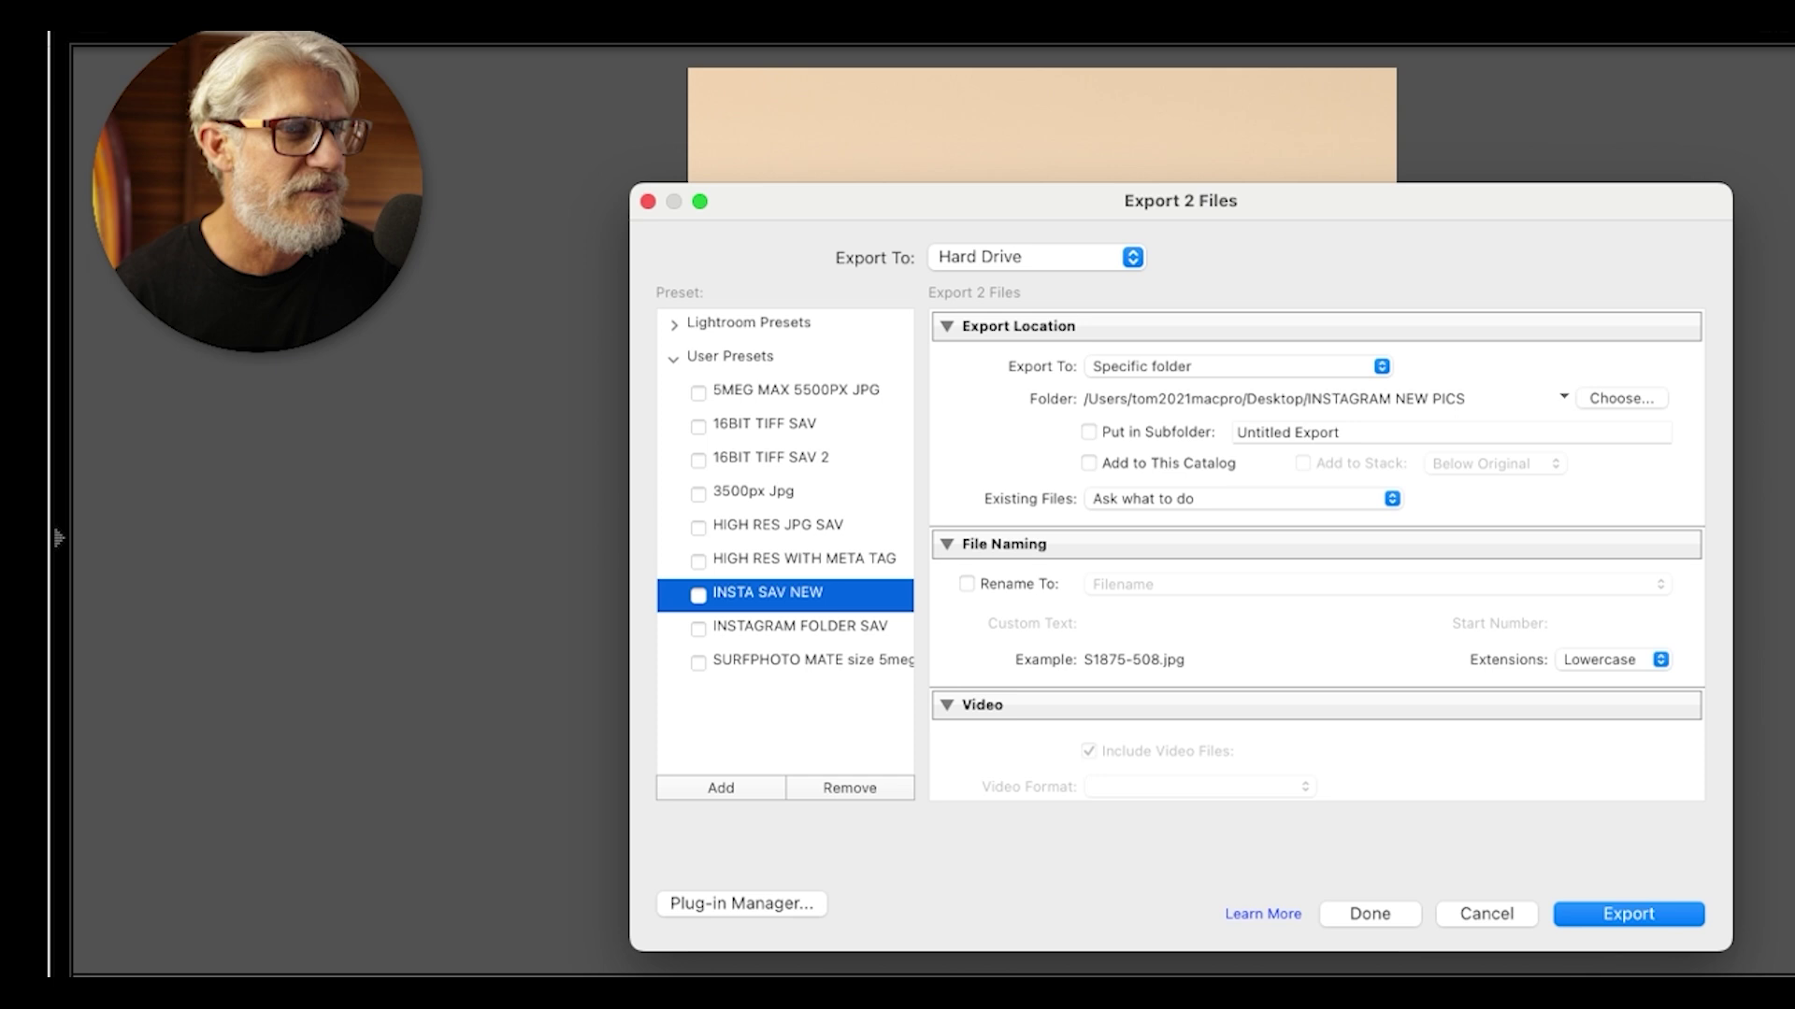
click(1646, 914)
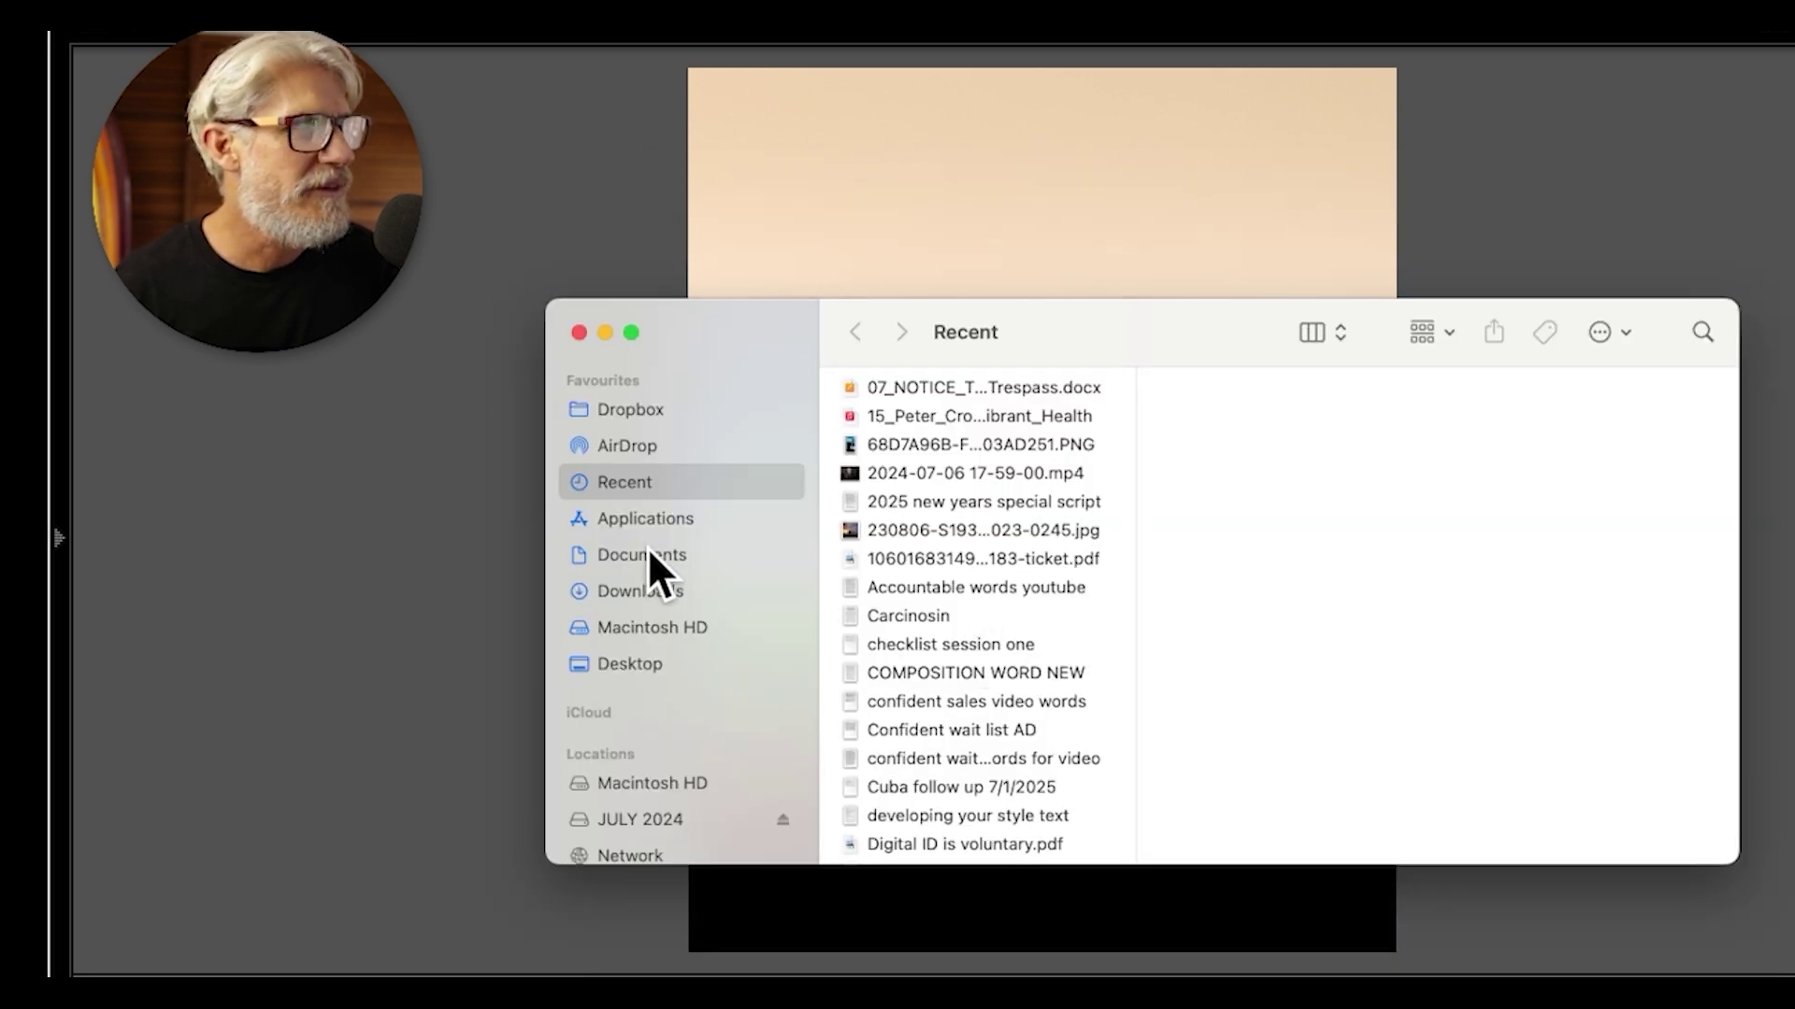
- Open INSTAGRAM NEW PICS on the Desktop and select exports S1876-1157.jpg and S1875-508.jpg
click(613, 660)
click(923, 425)
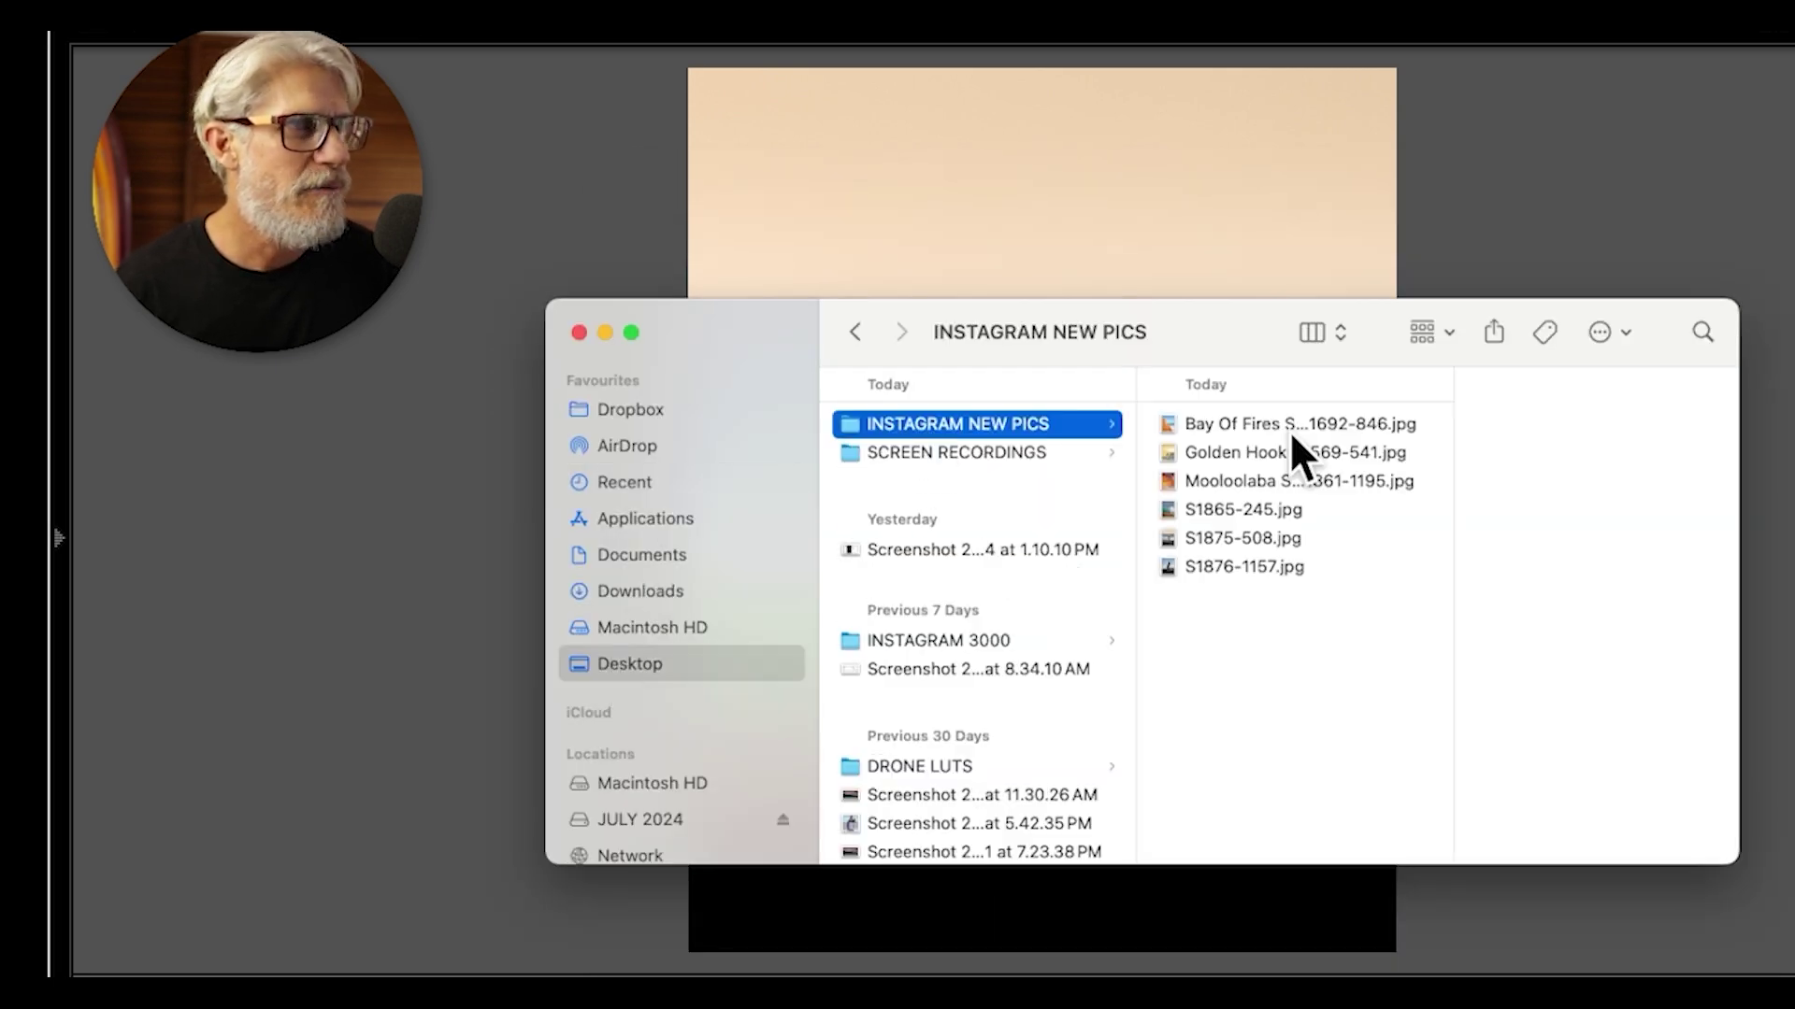
click(1224, 566)
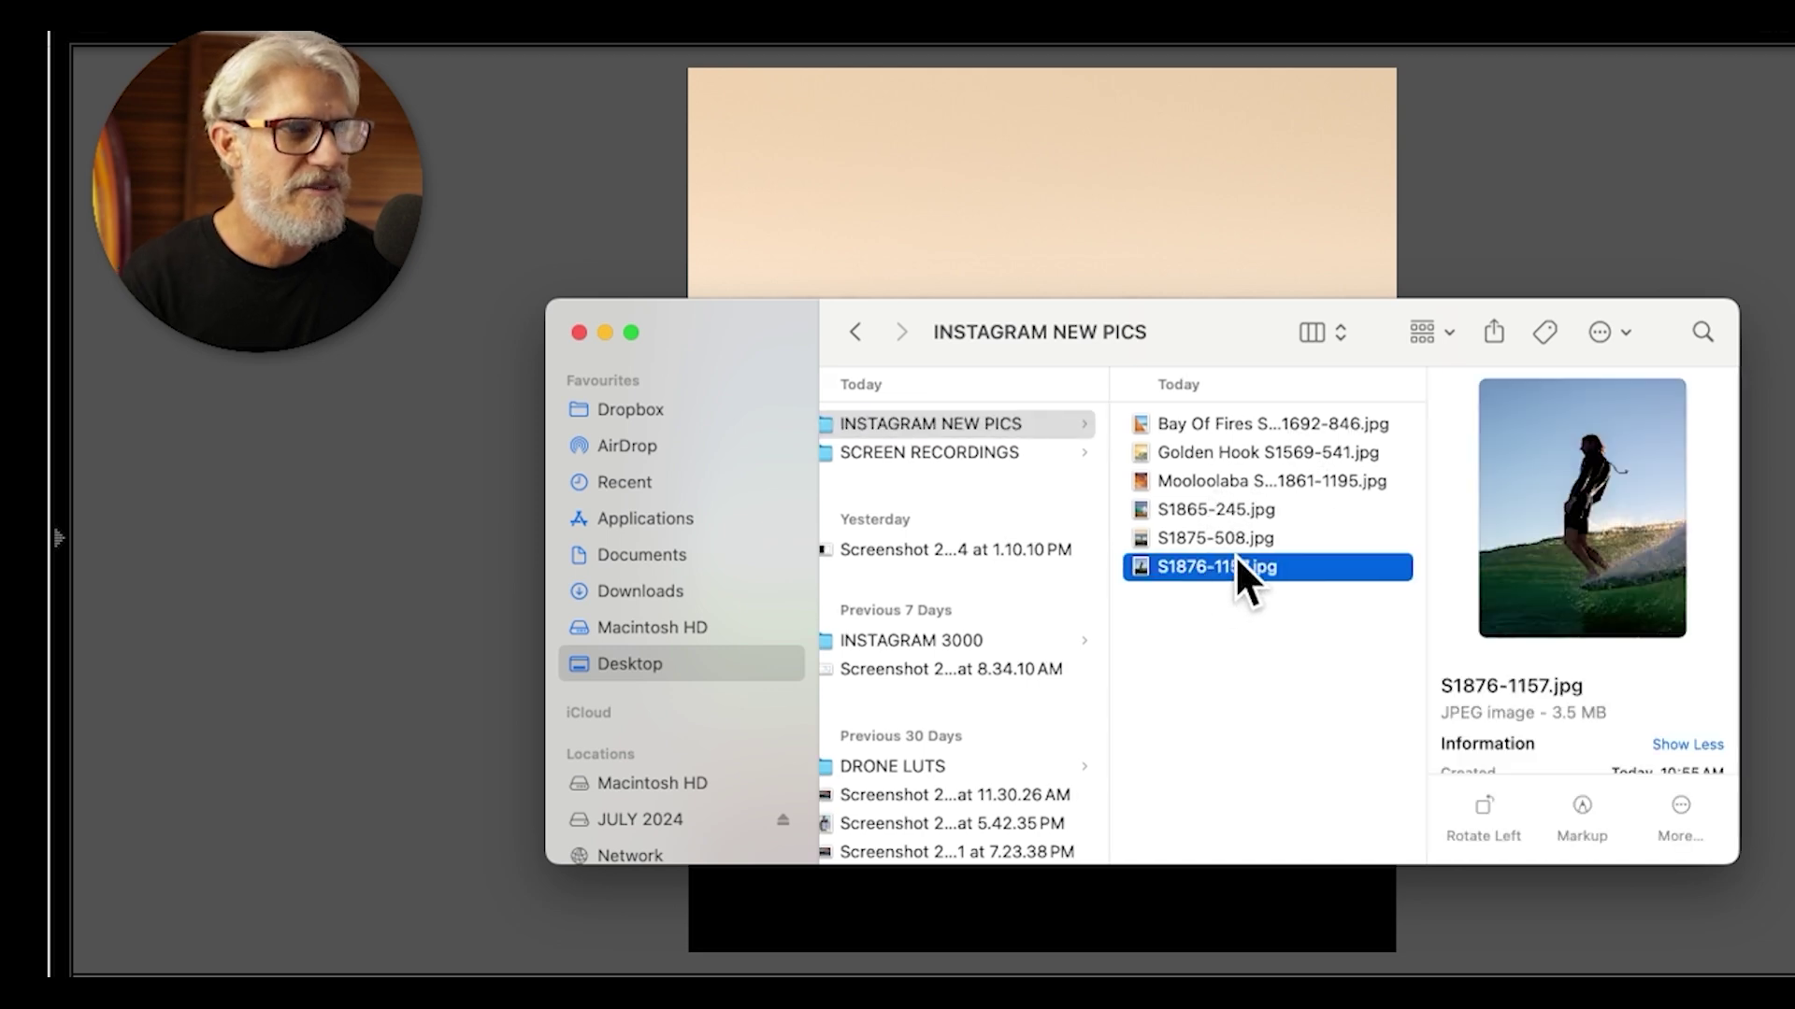
key(Up)
key(Down)
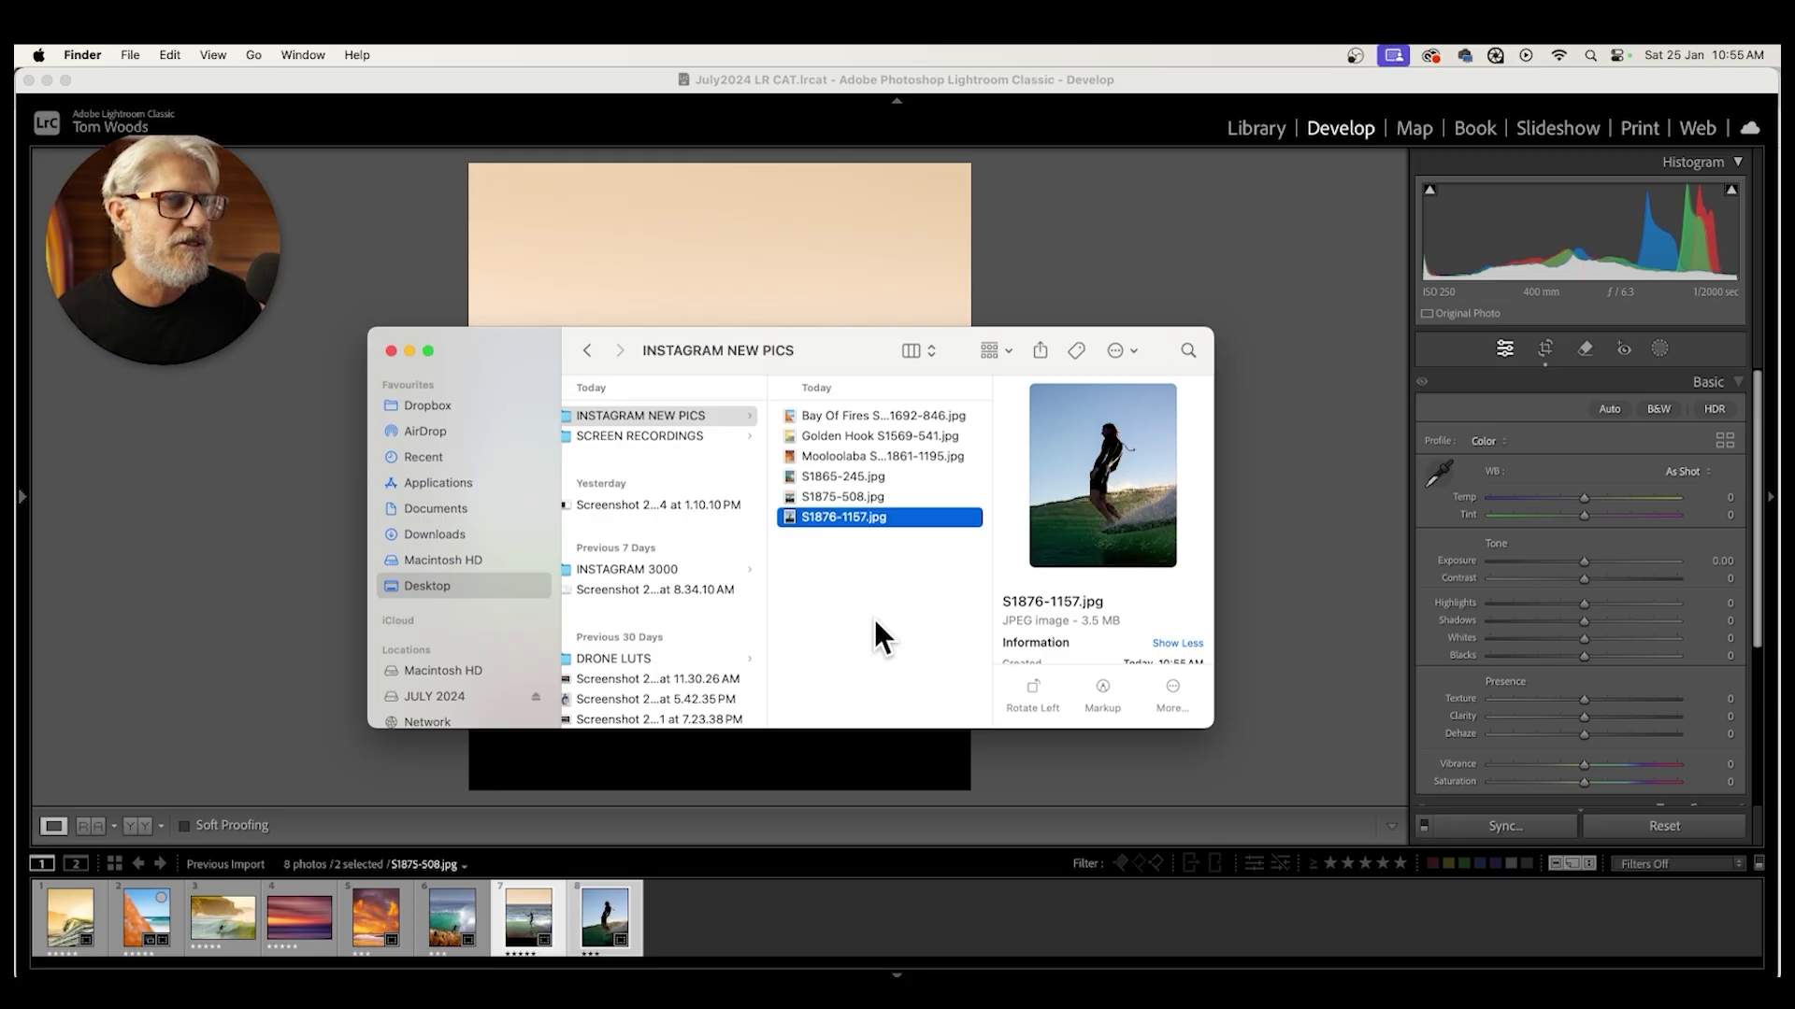
- Preview the exported JPEGs full size in Quick Look, then return to Lightroom Classic
key(space)
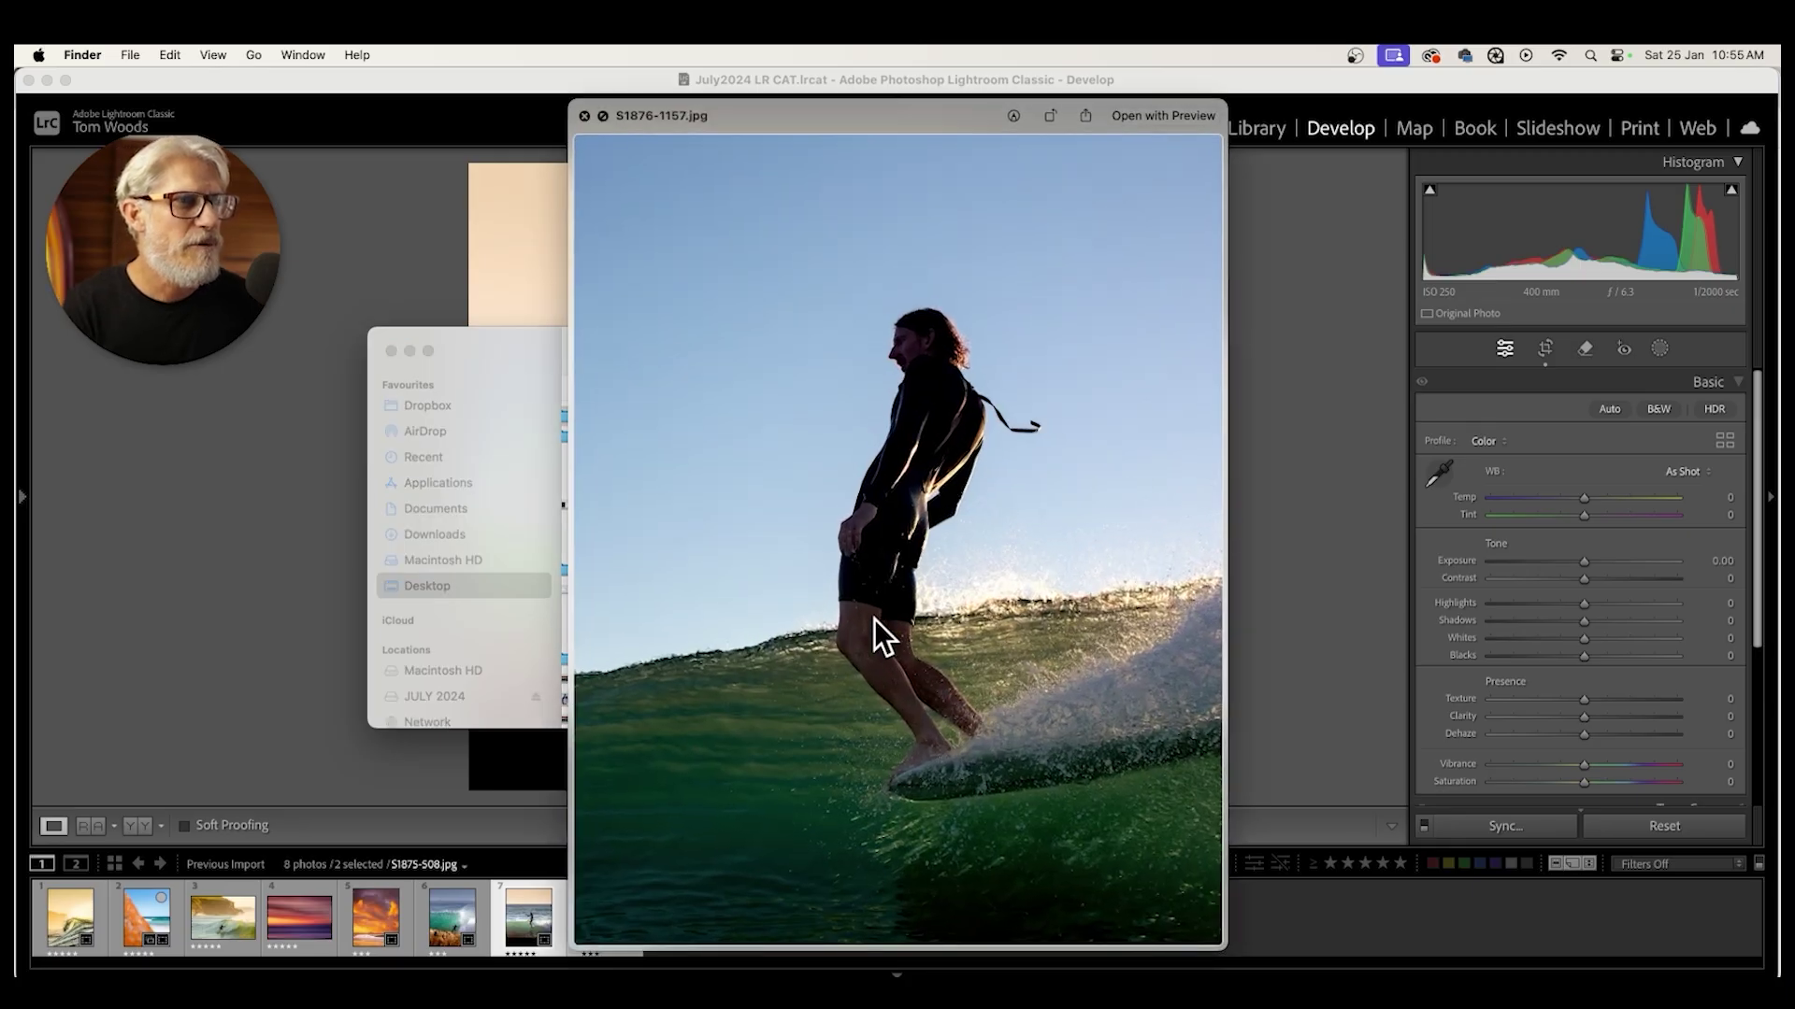
key(Up)
key(Up)
key(Up)
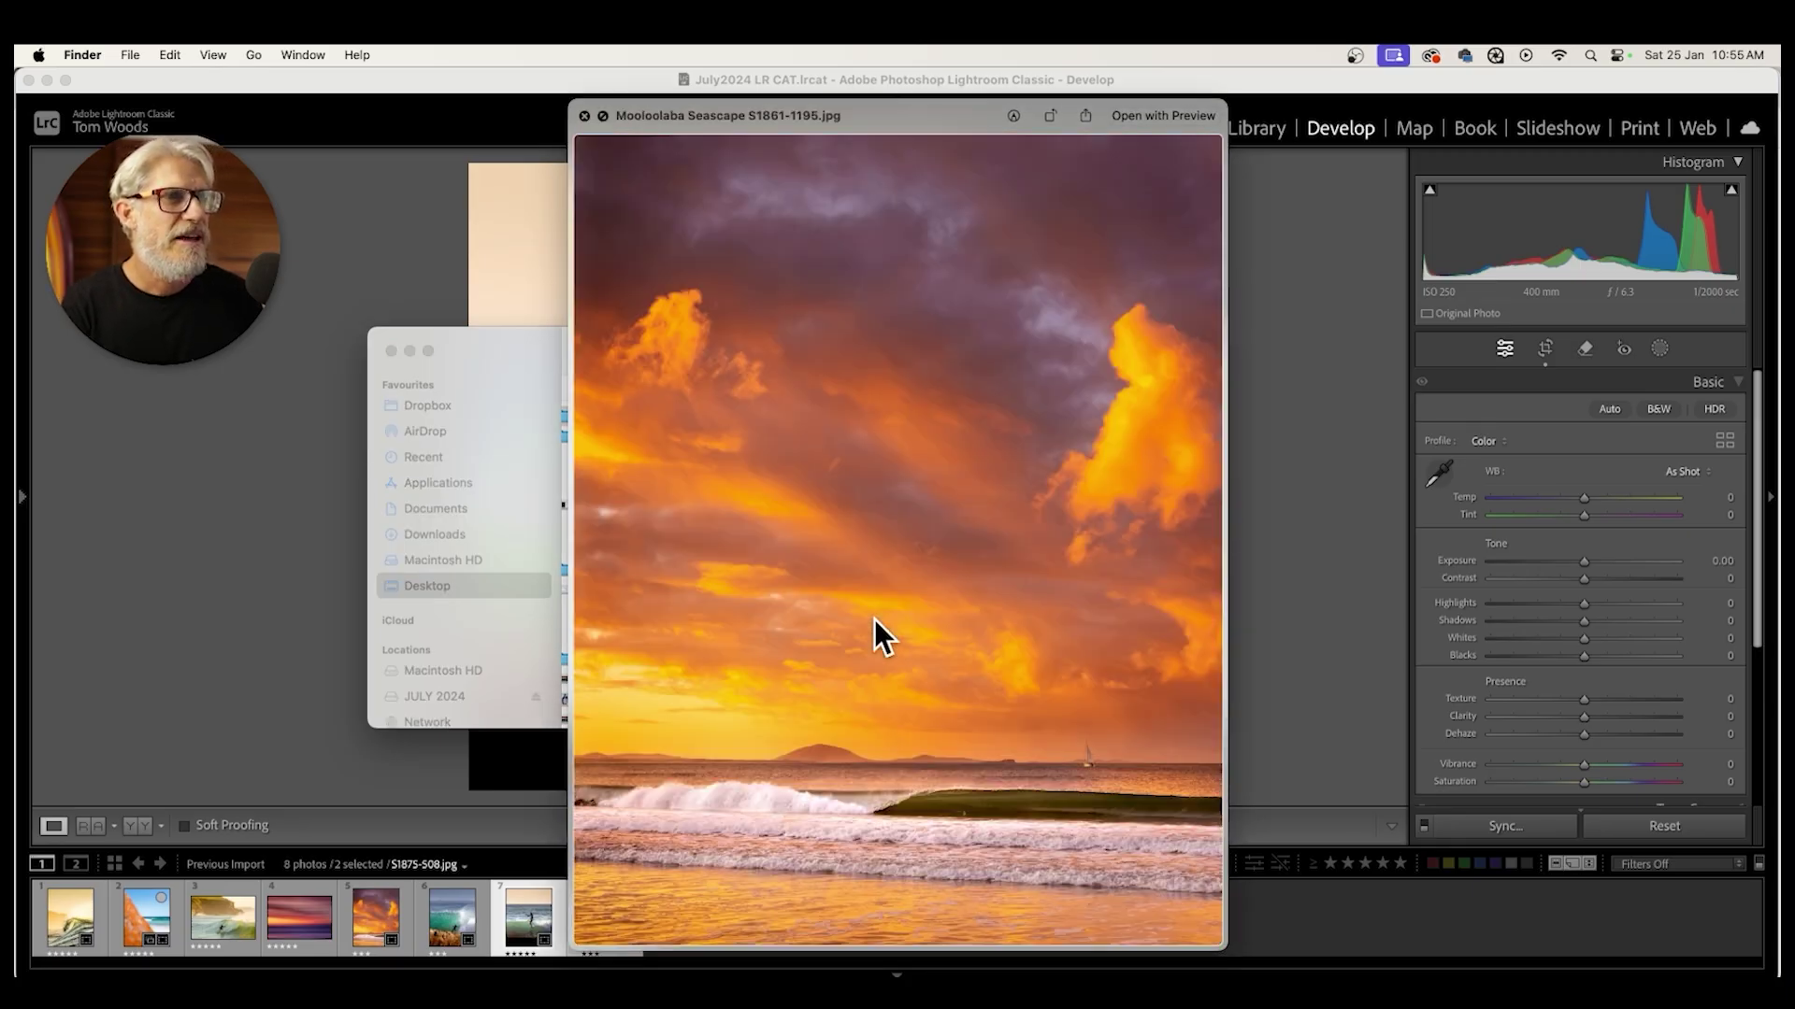
key(Down)
click(586, 120)
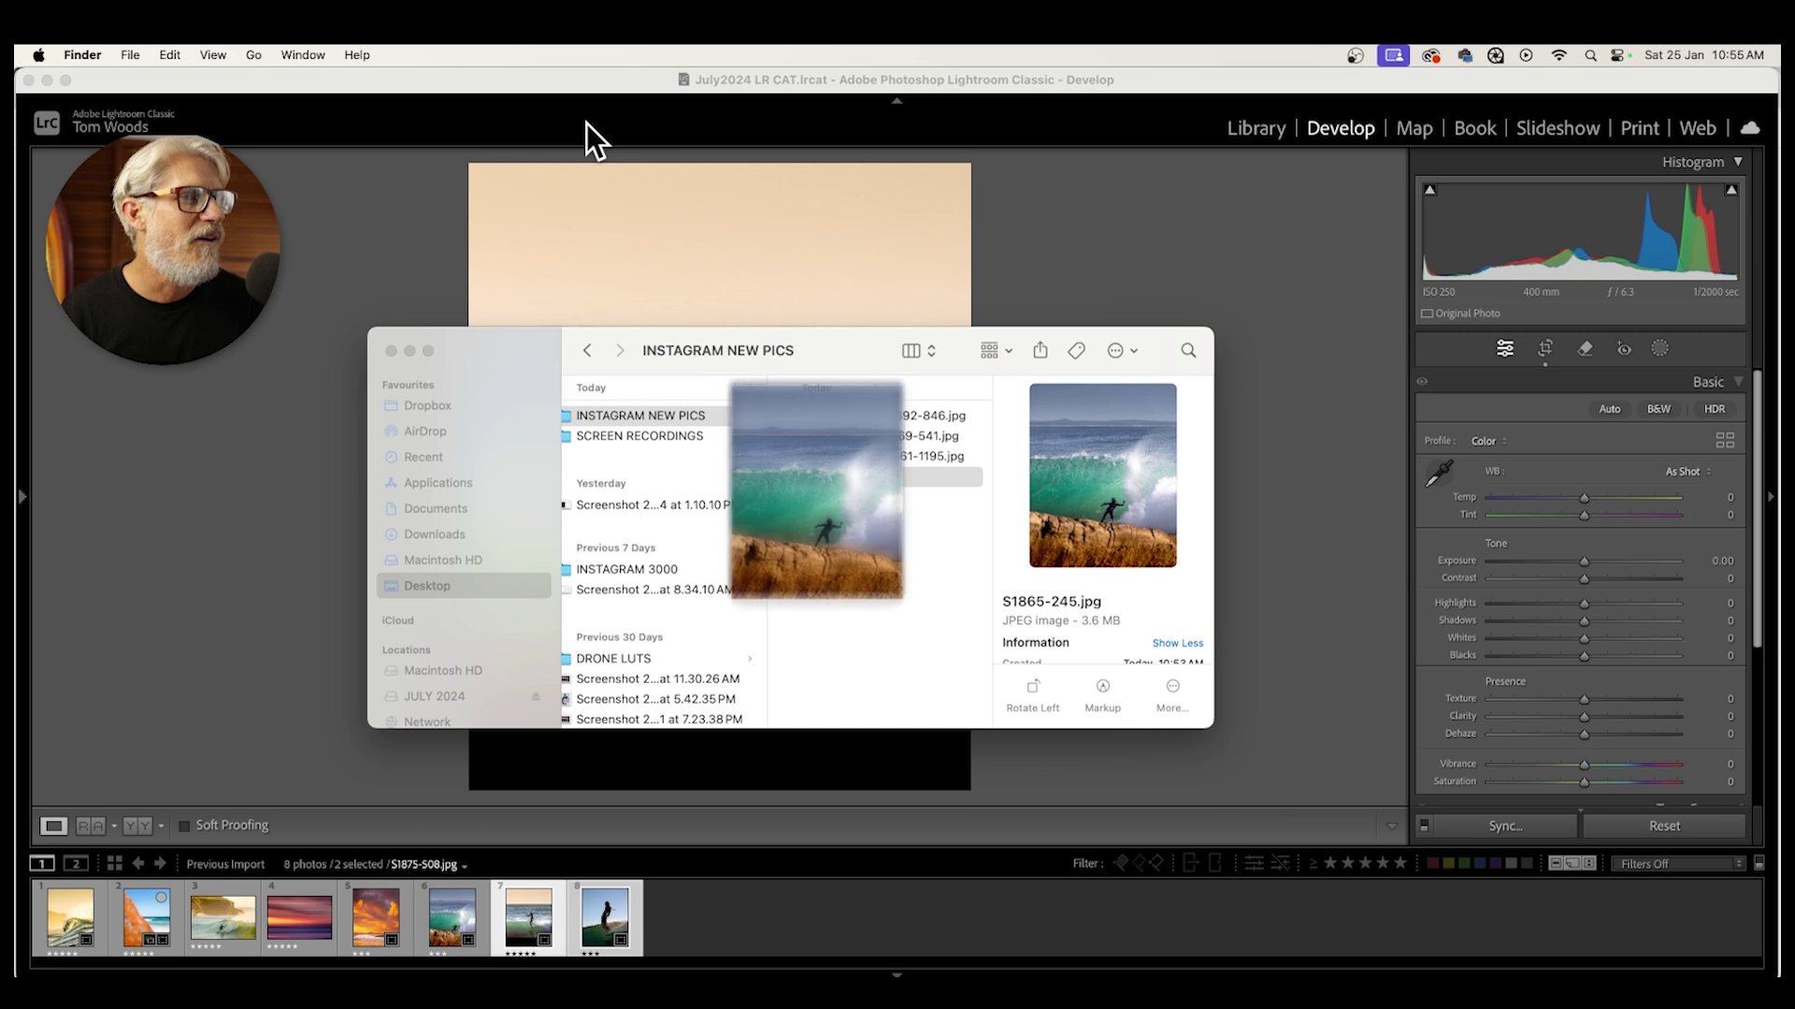
click(1120, 289)
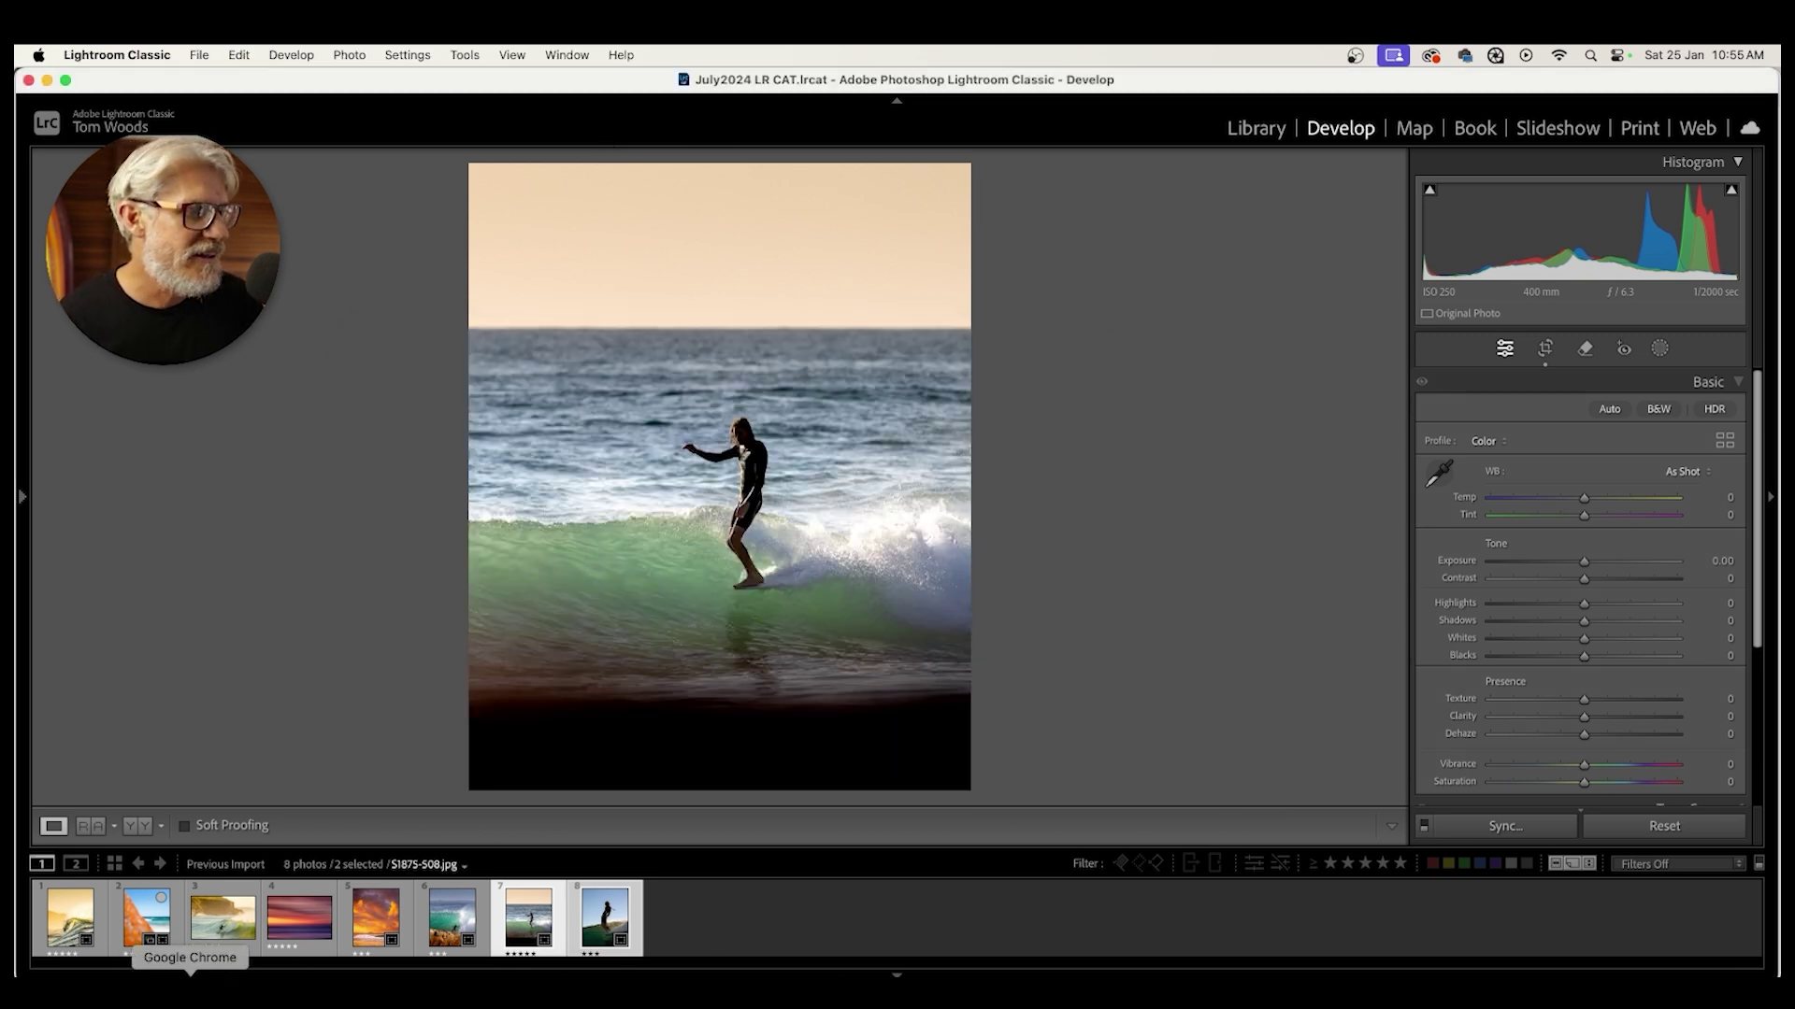
- Select all eight photos and bring up the Export dialog for them
click(71, 929)
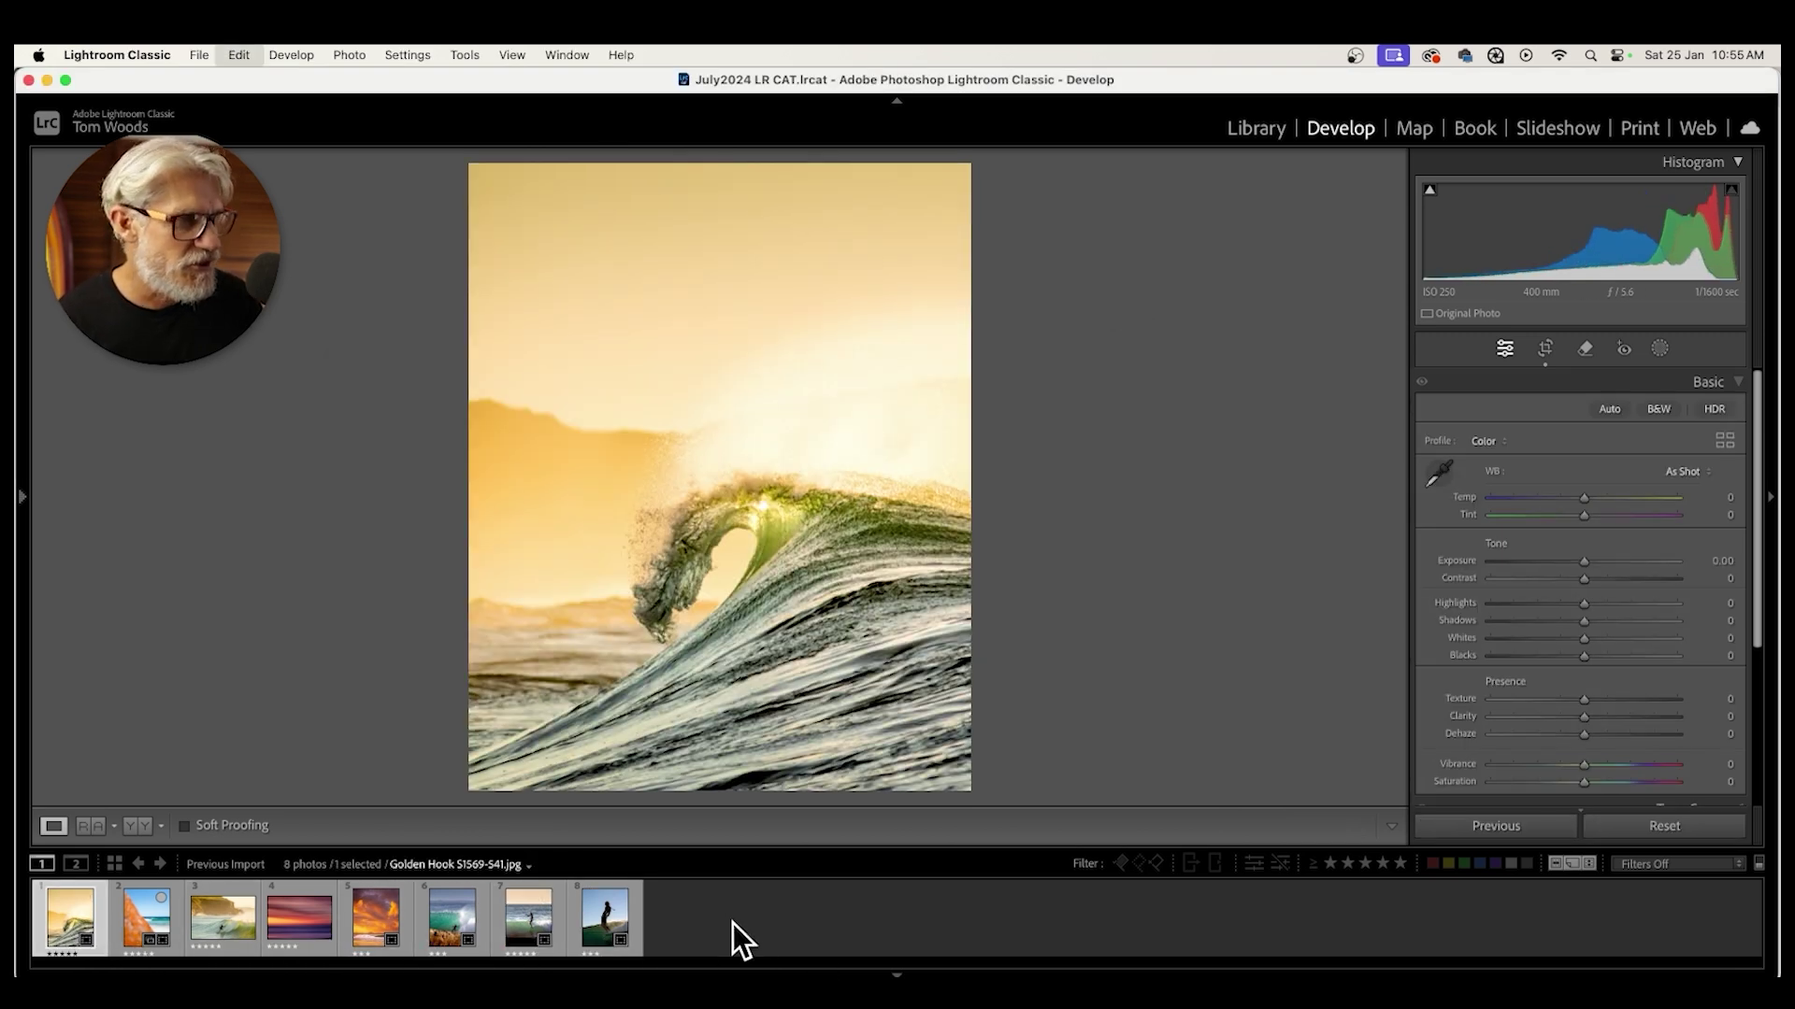
key(super+a)
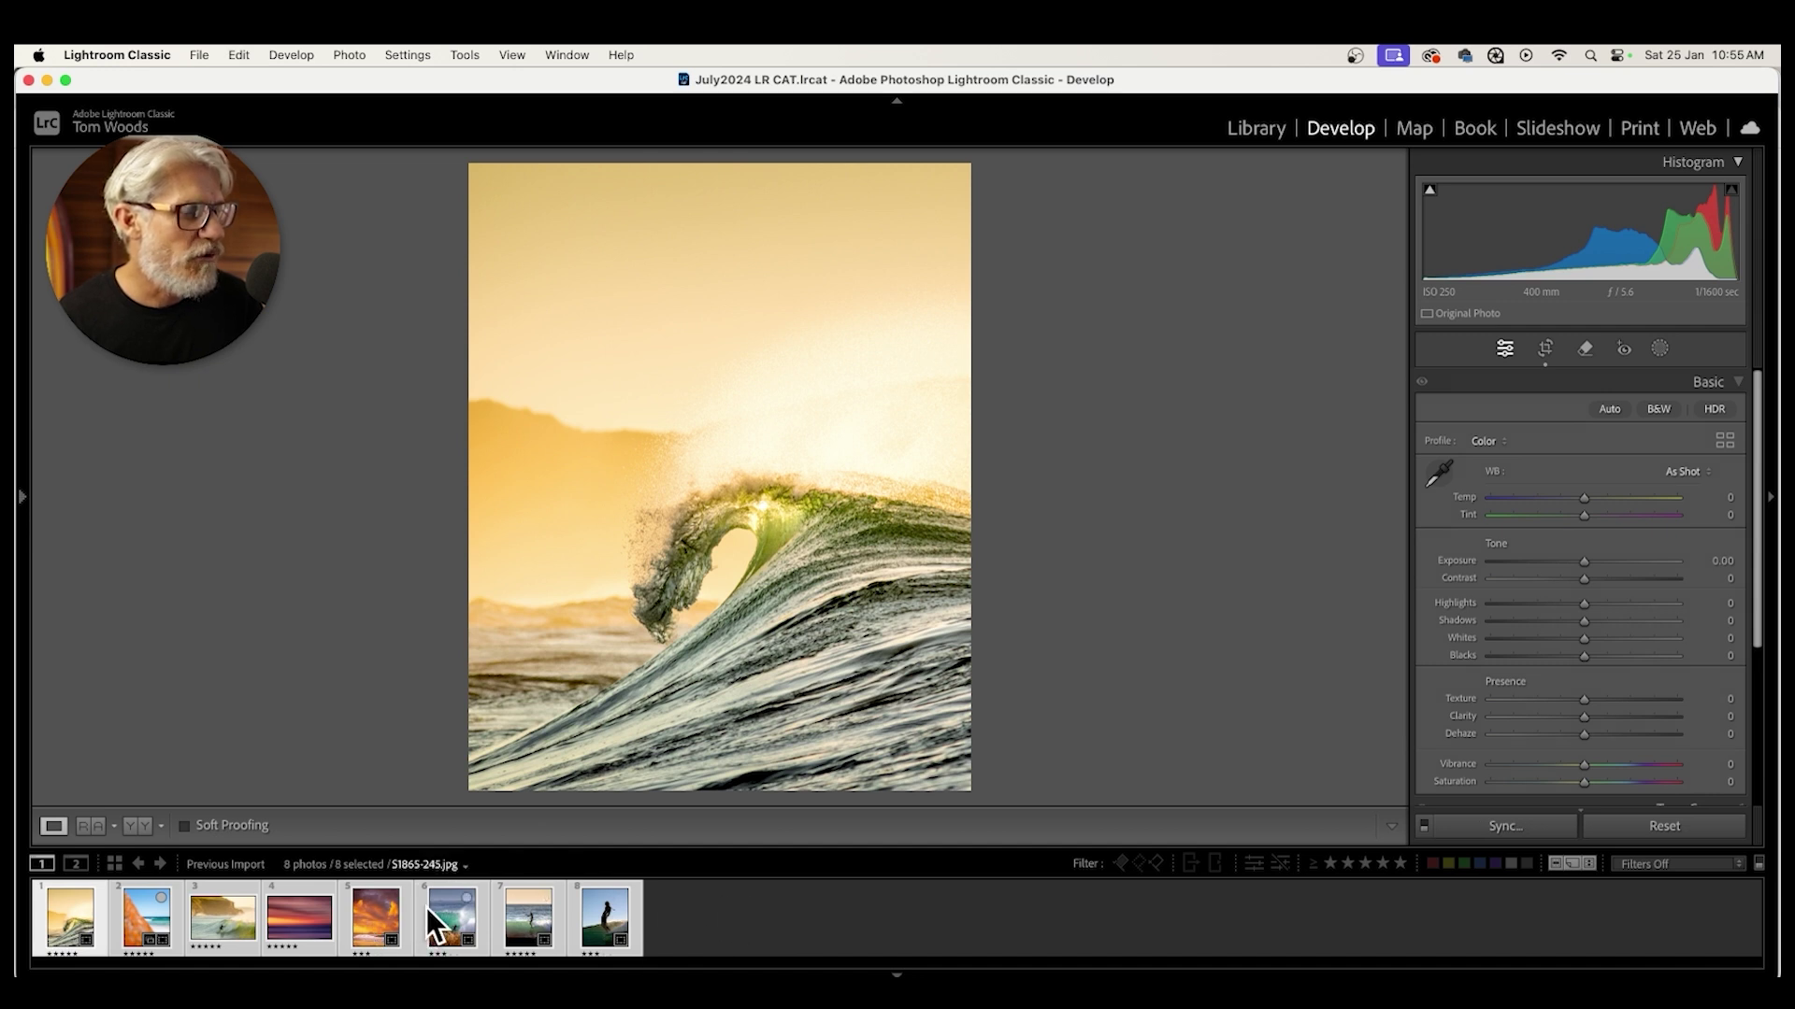
click(199, 59)
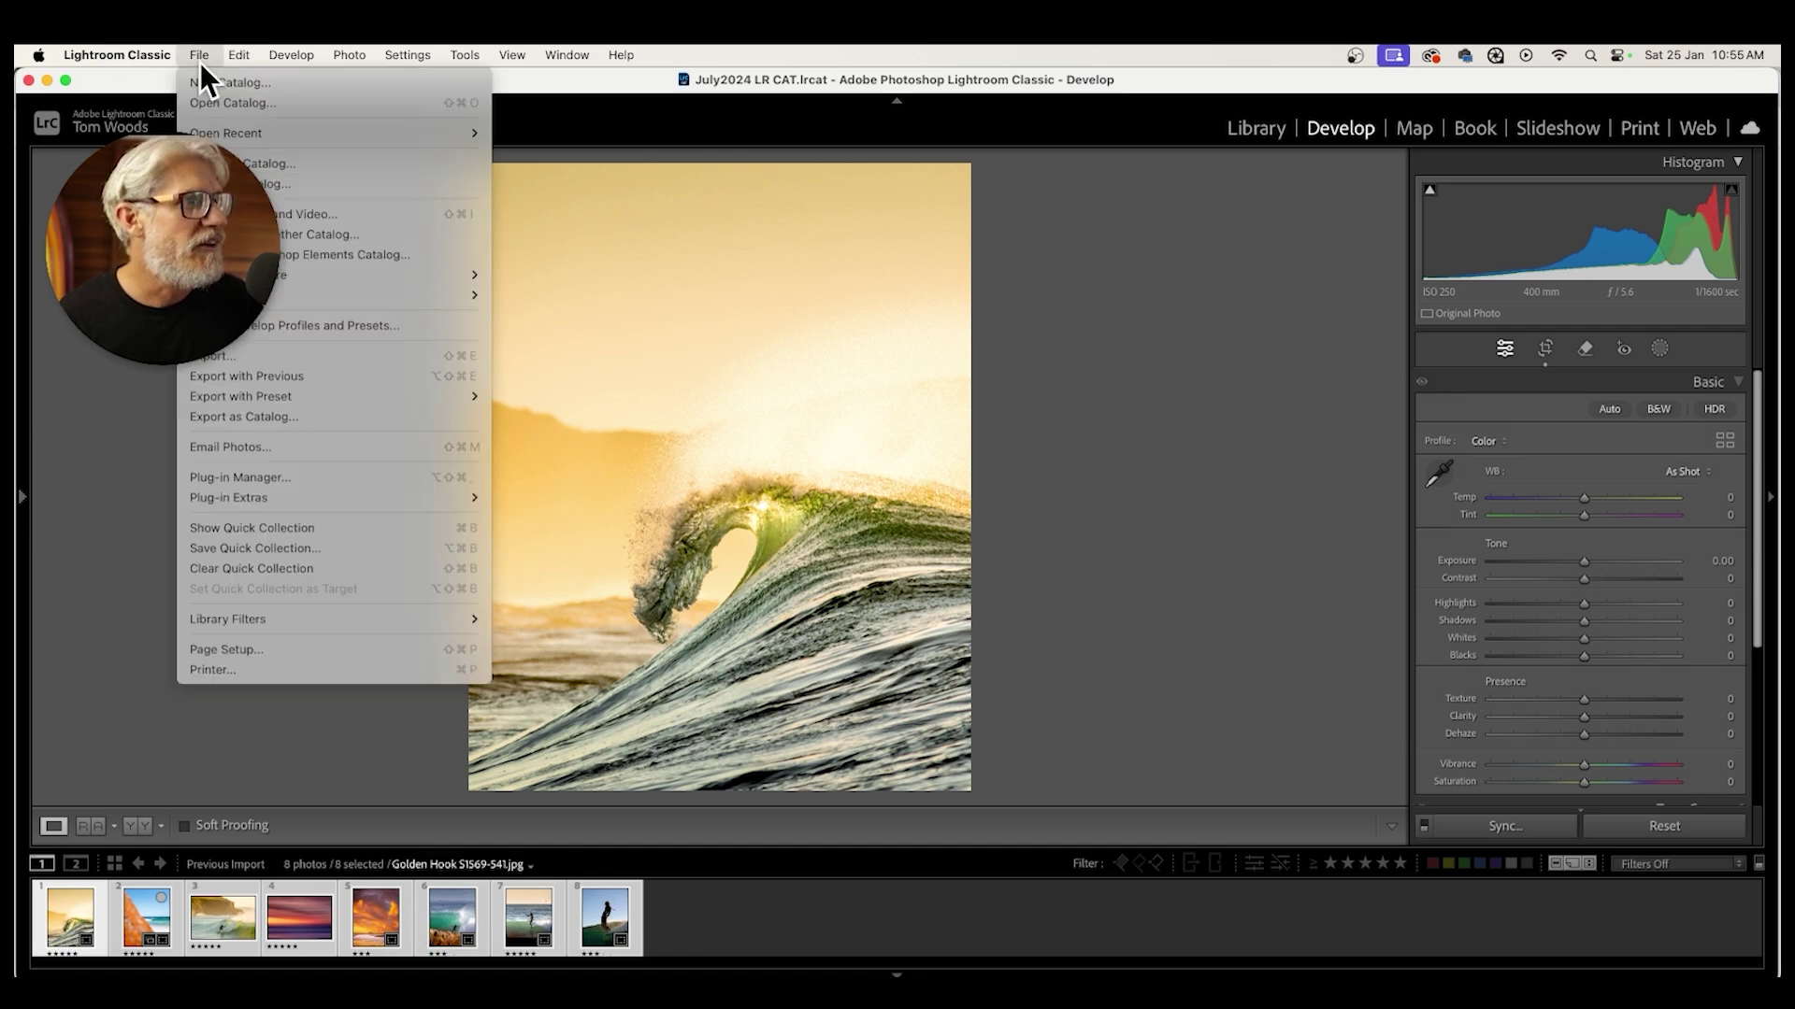
click(277, 355)
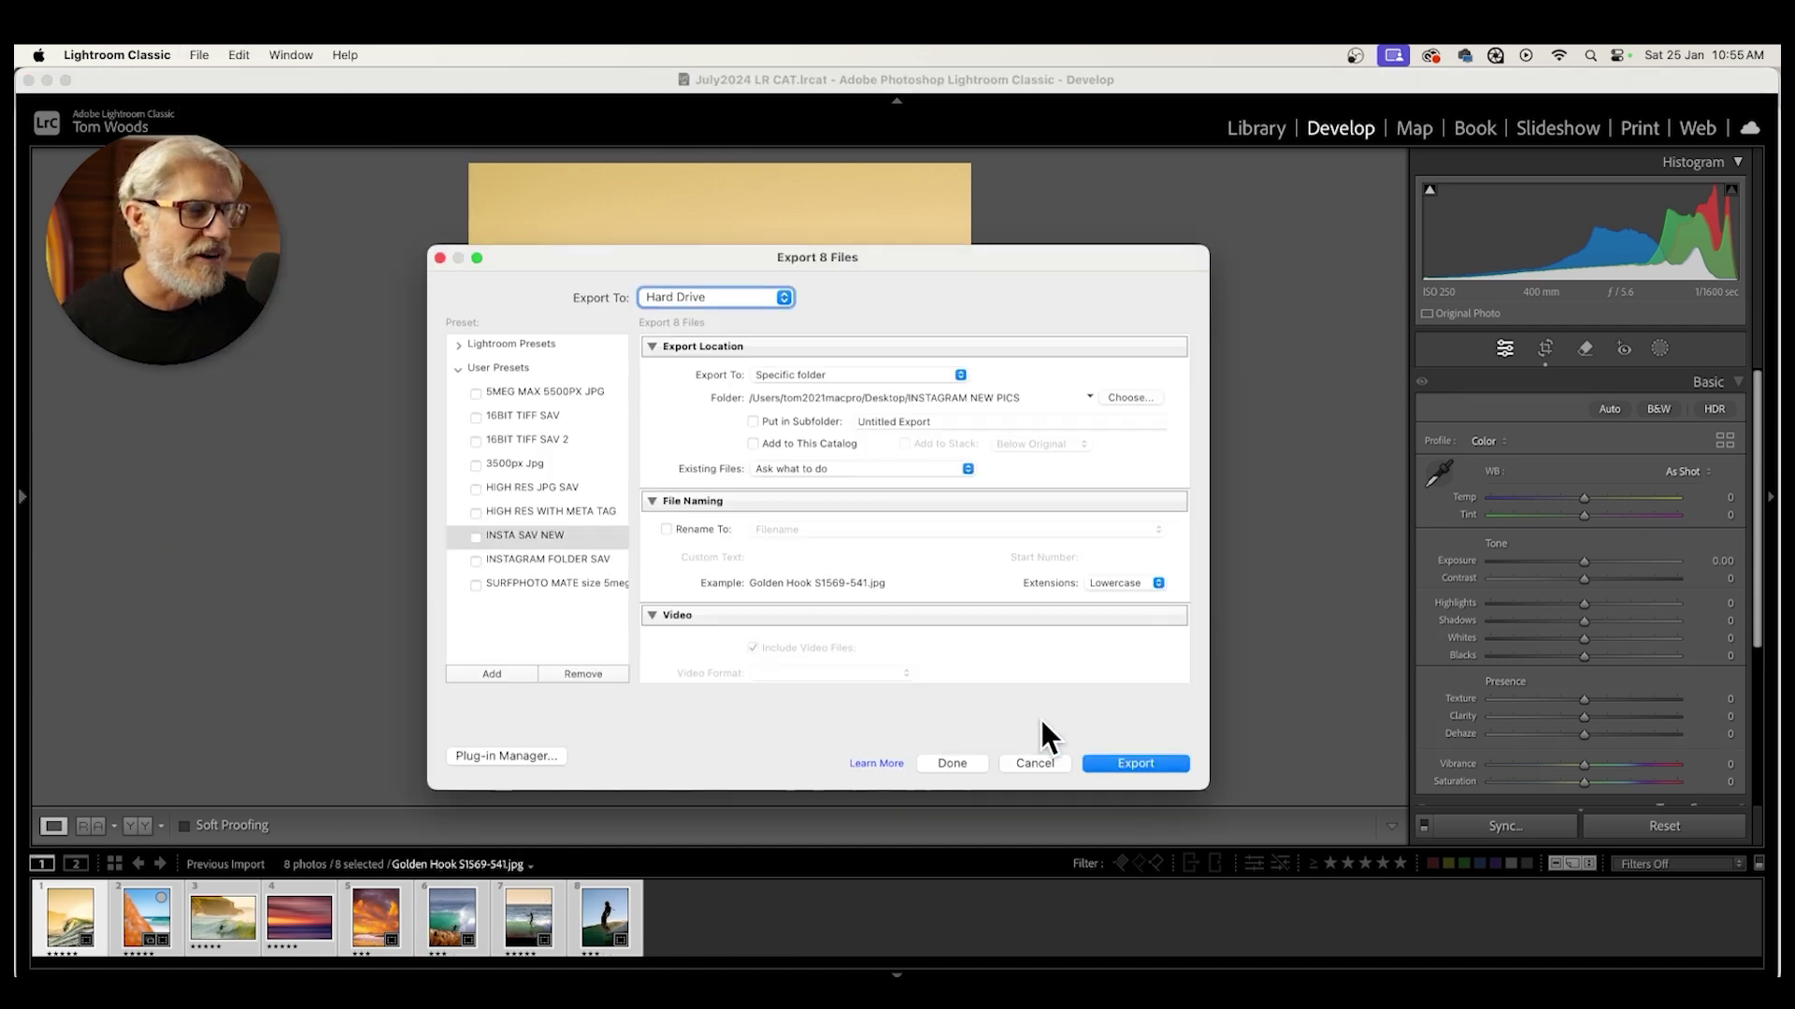
- Apply the INSTA SAV NEW preset, review its settings, and close without exporting
click(511, 536)
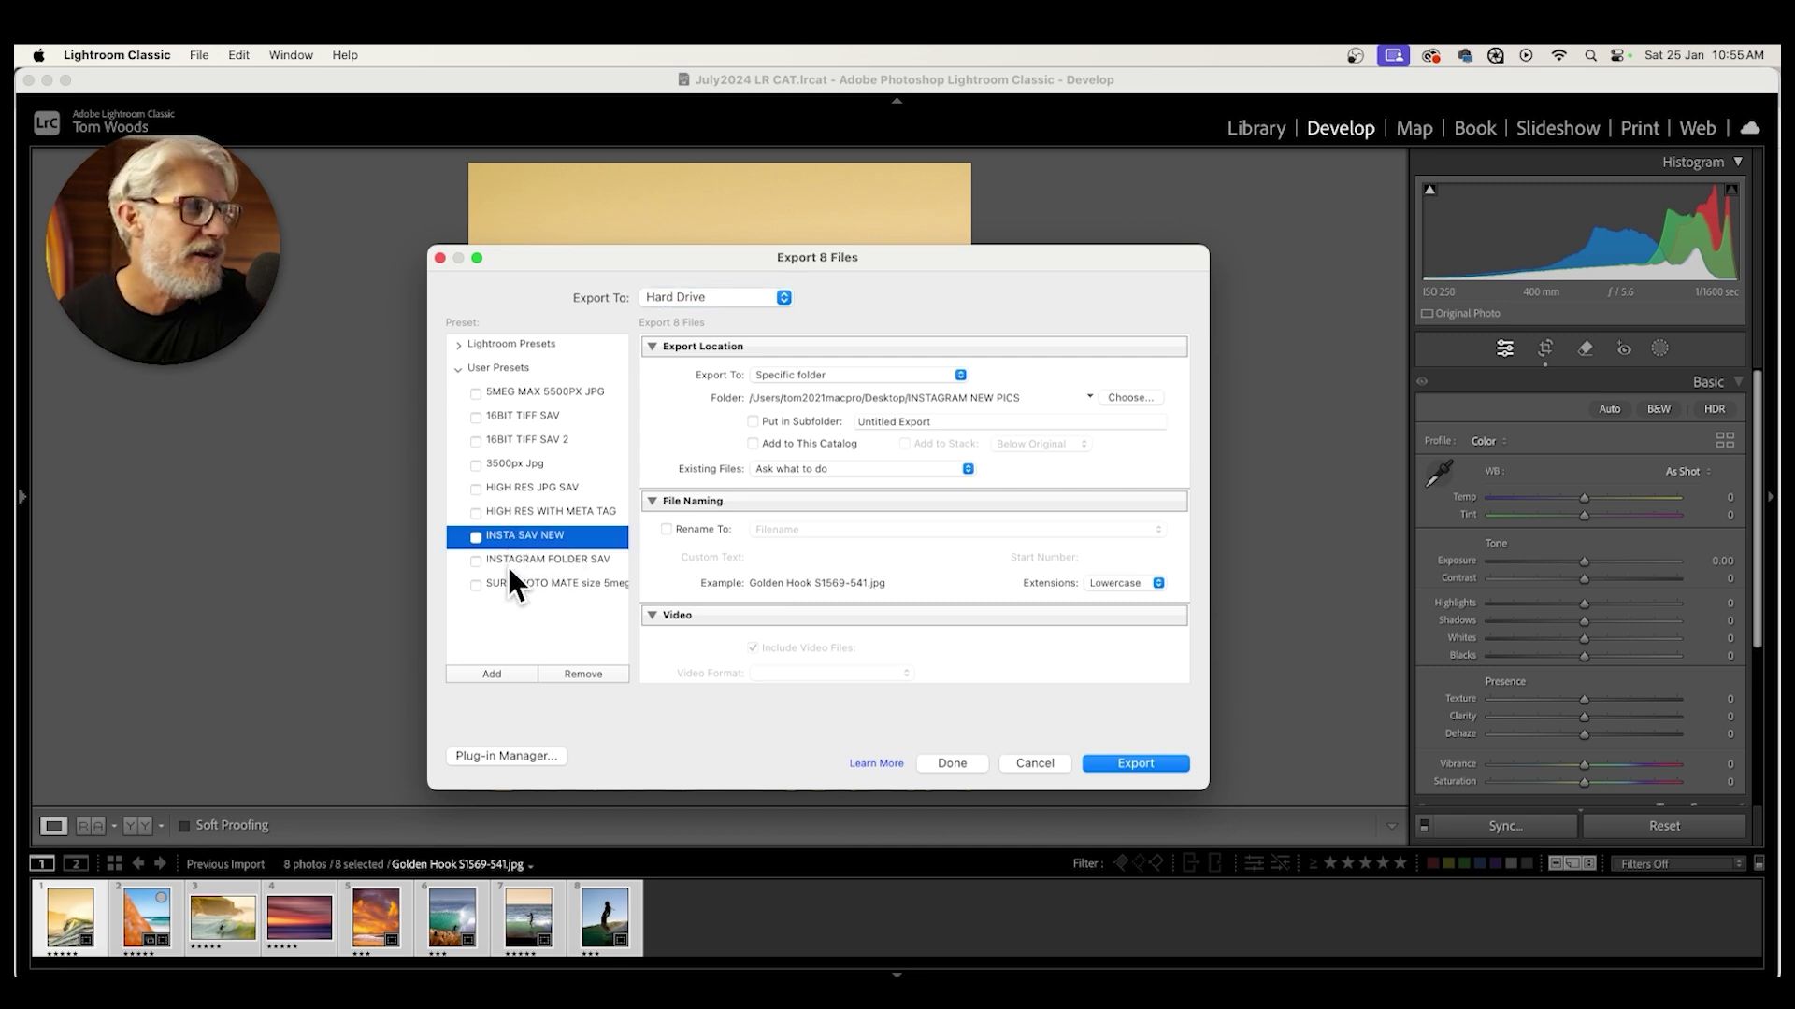
scroll(1013, 532, down, 5)
scroll(951, 641, down, 4)
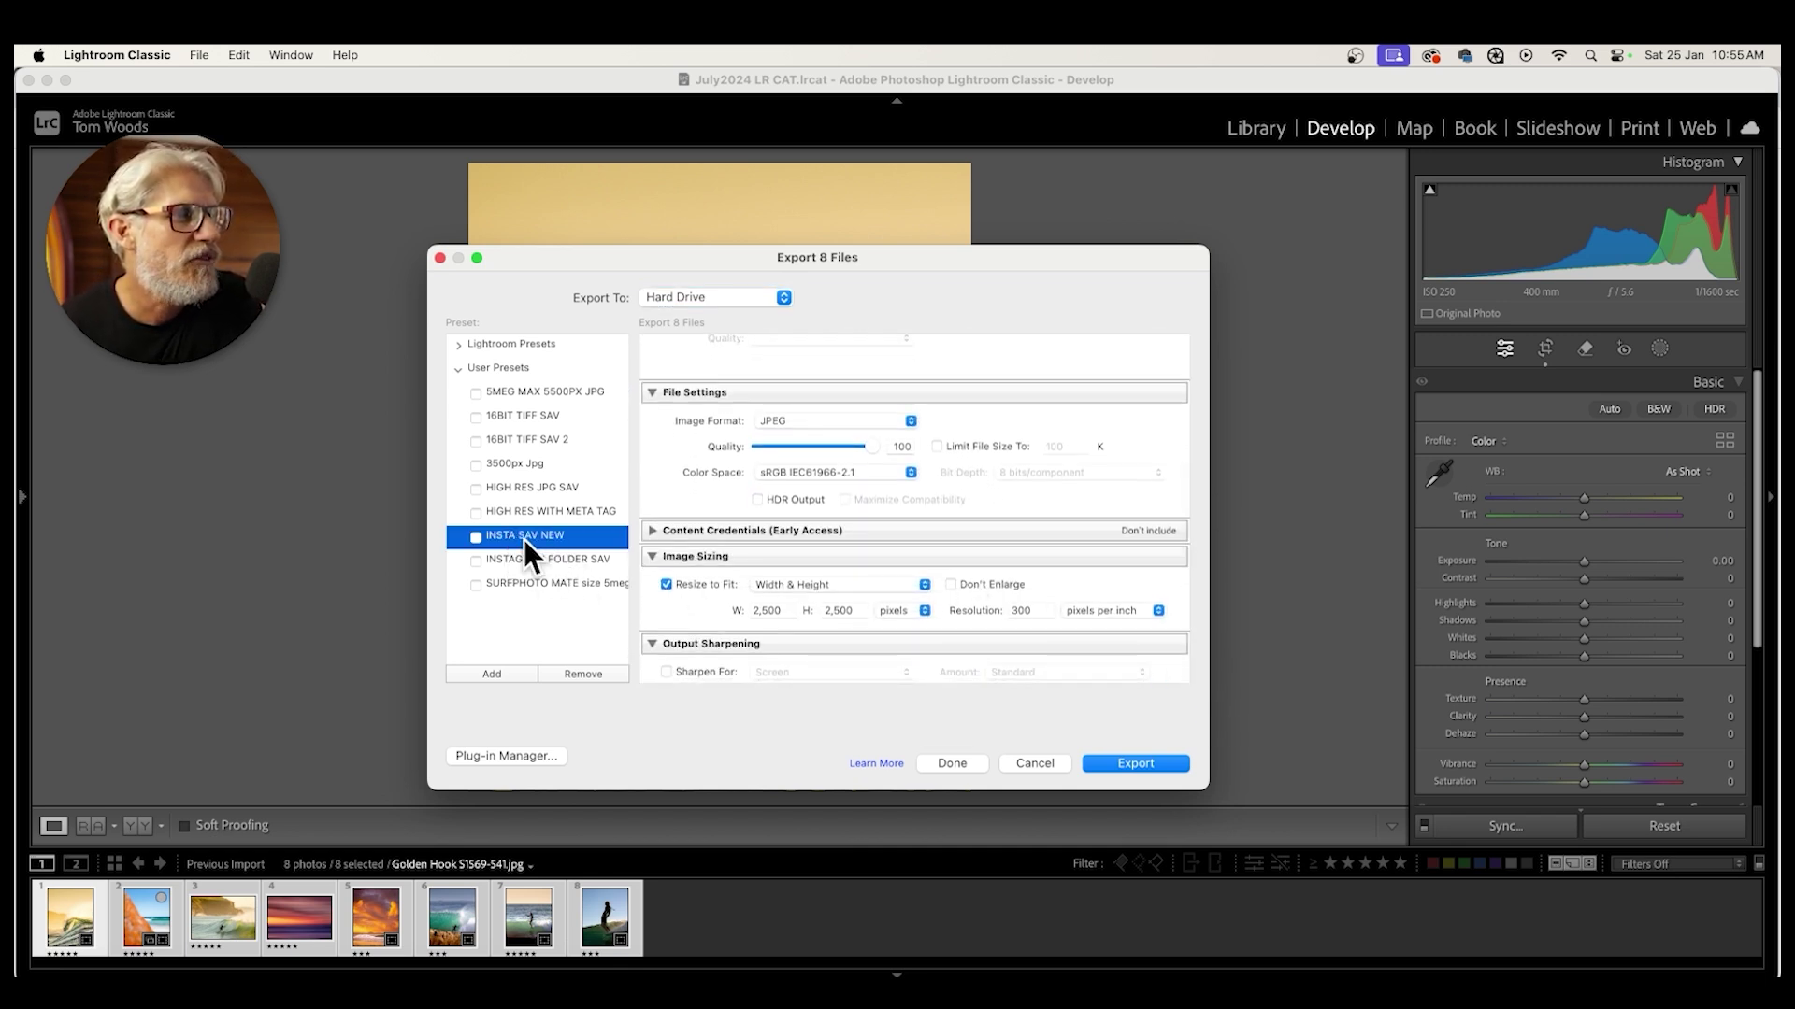
click(1033, 762)
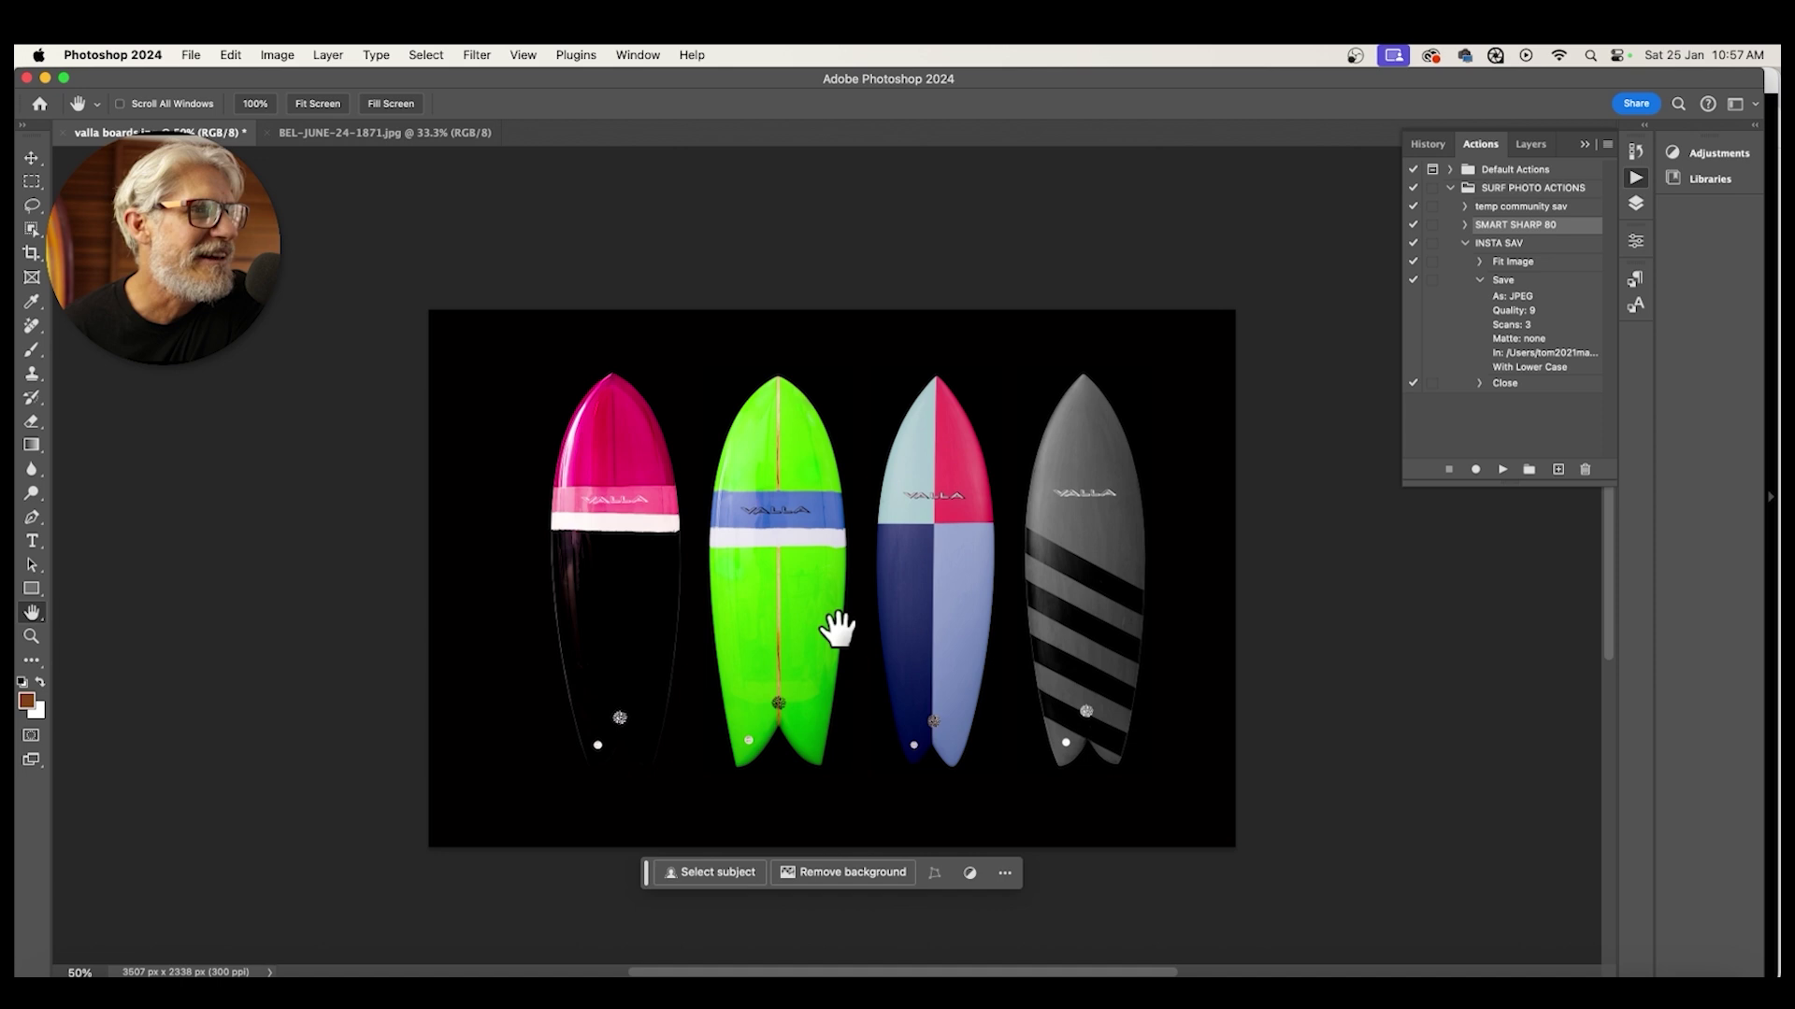
- Glance at BEL-JUNE-24-1871.jpg, then switch back to the valla boards image
click(359, 140)
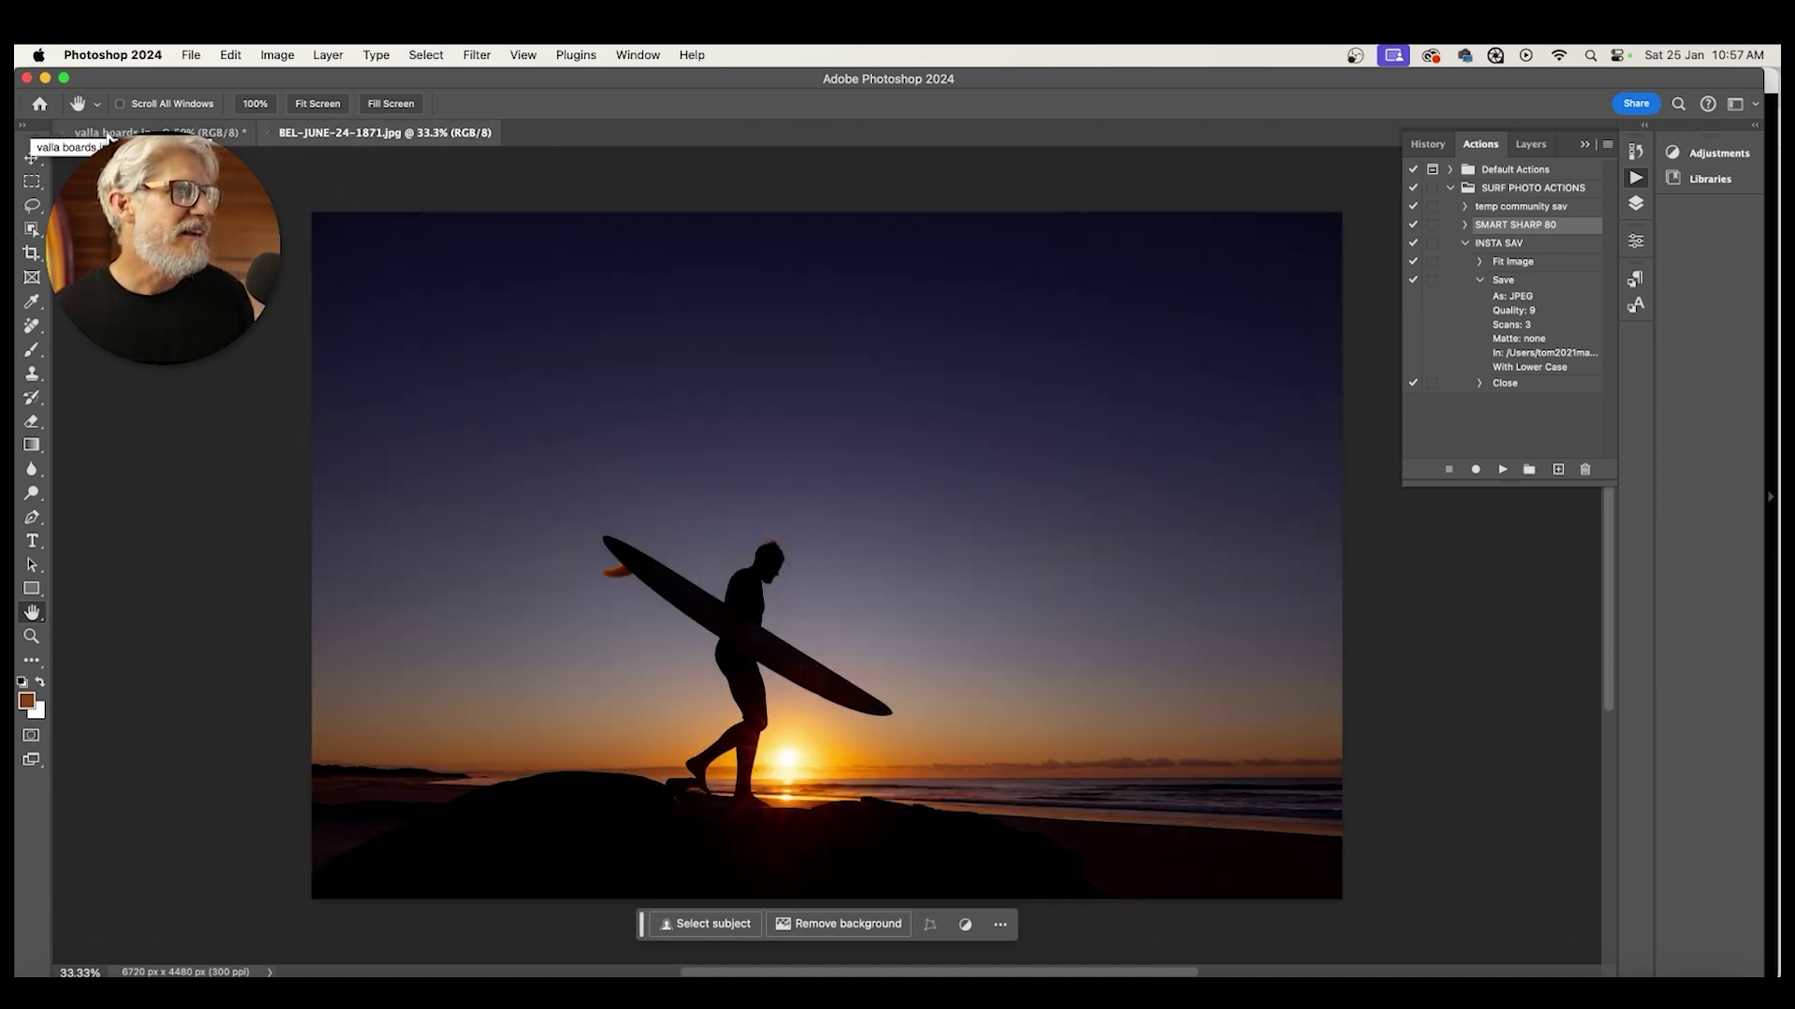
click(114, 136)
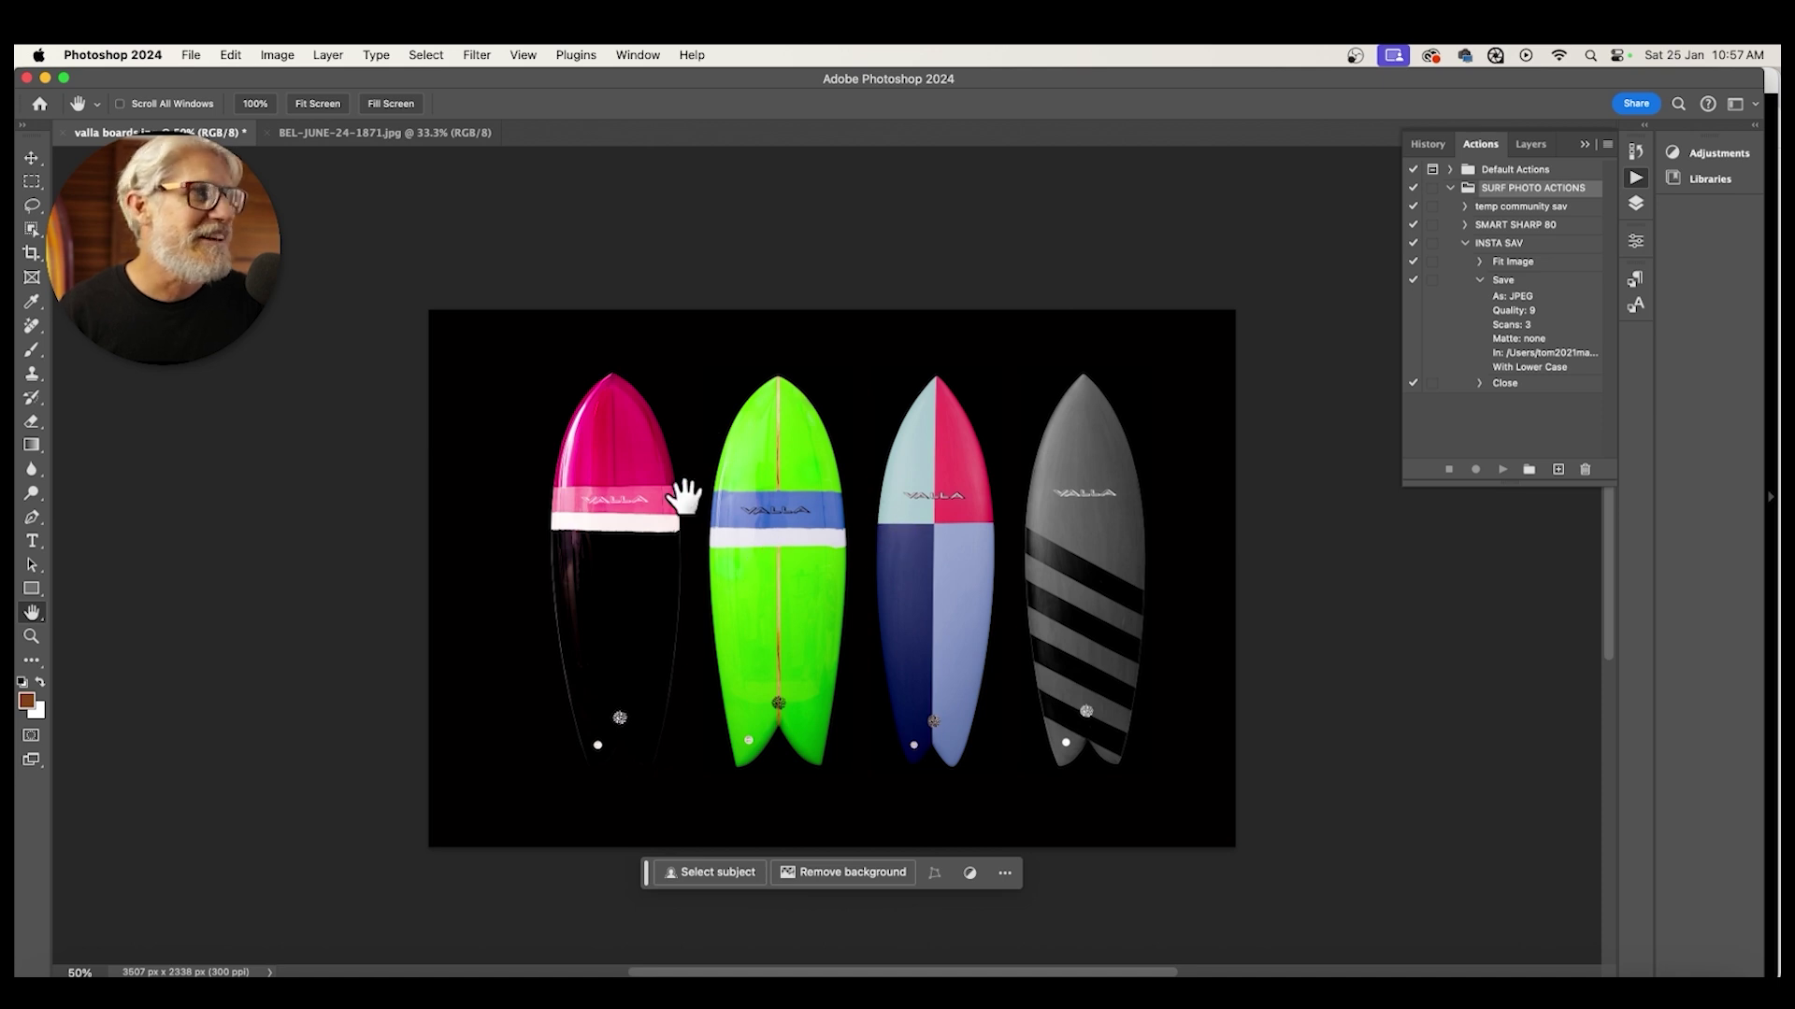
- Rotate the valla boards image 90° counter-clockwise into a 2338 x 3507 px portrait
click(277, 56)
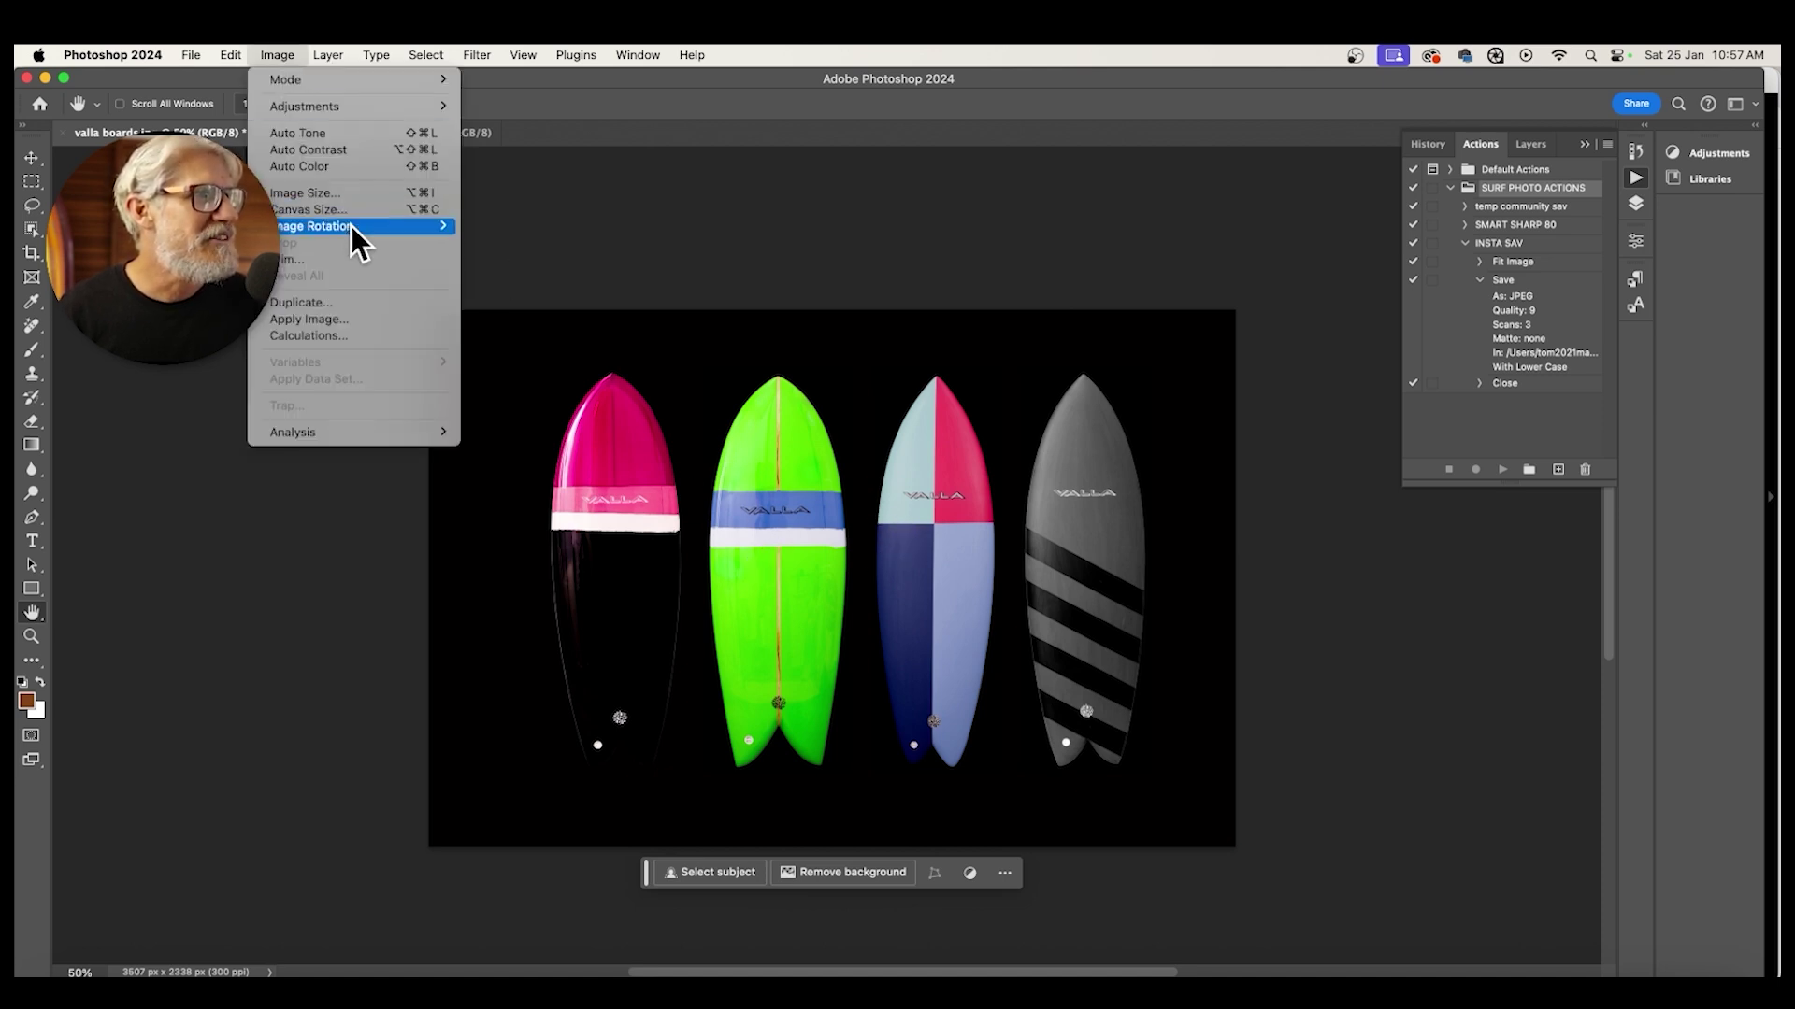
mouse_move(351, 227)
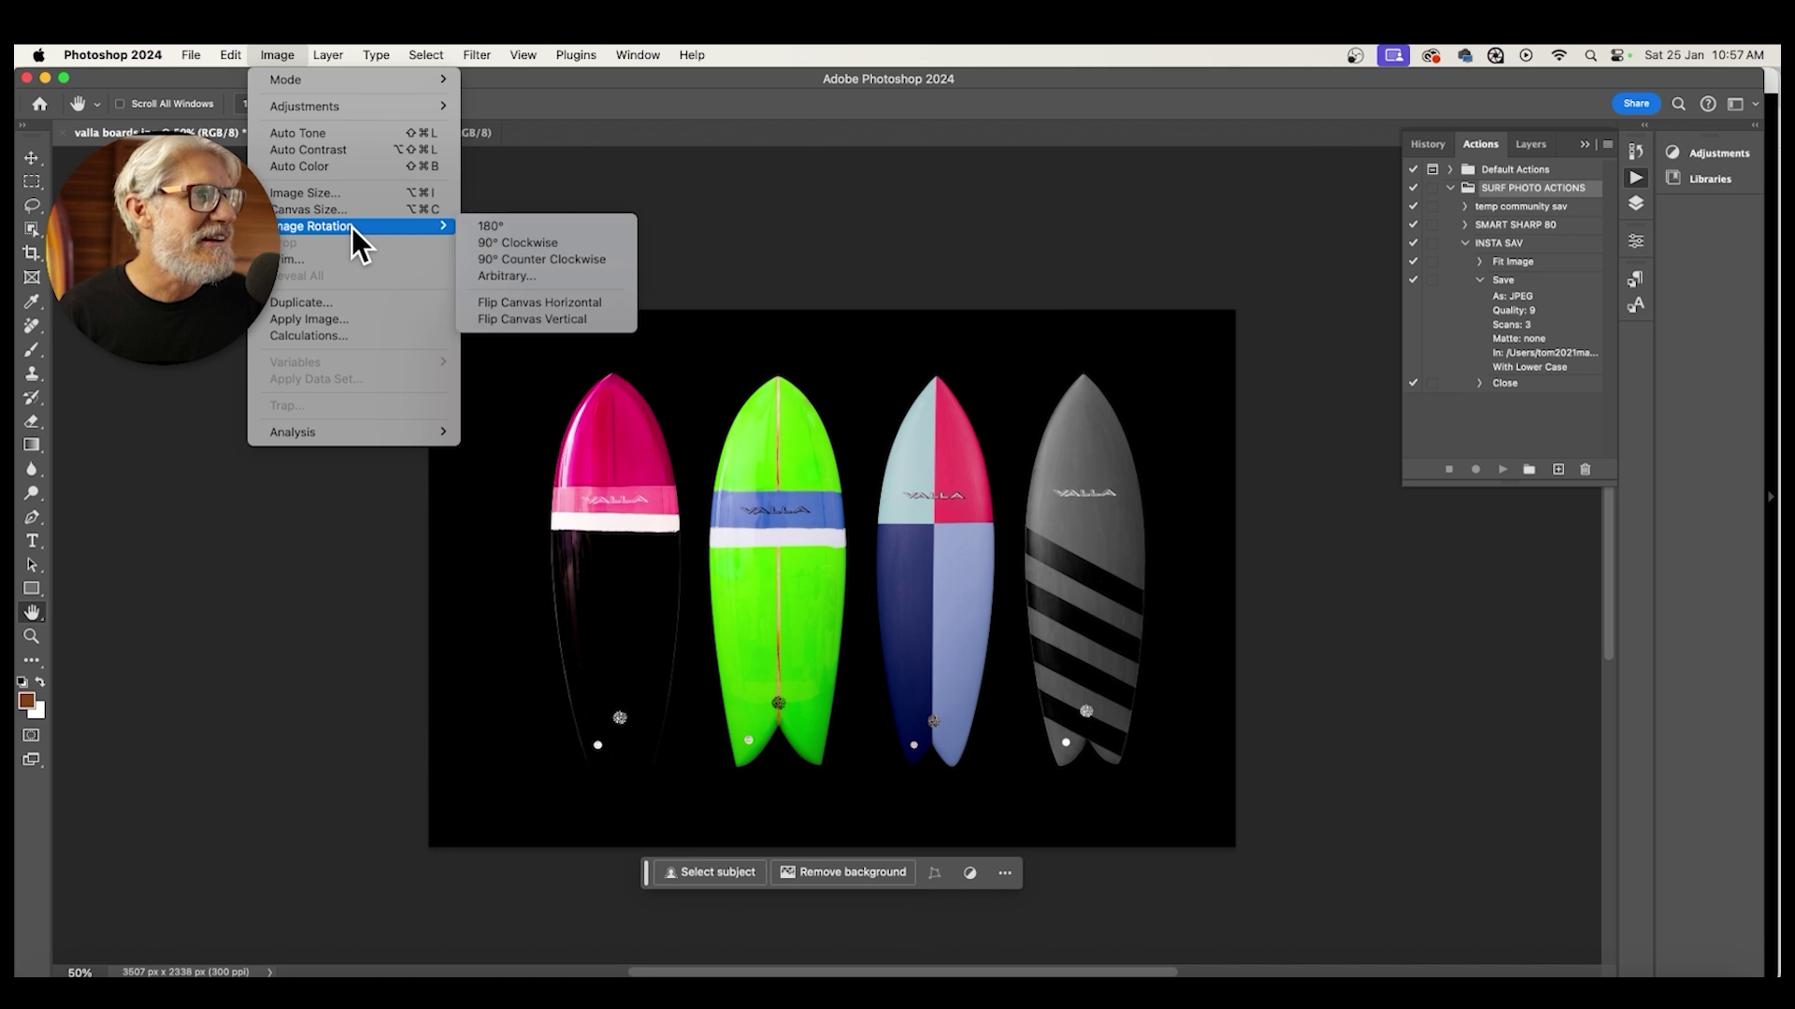
click(514, 256)
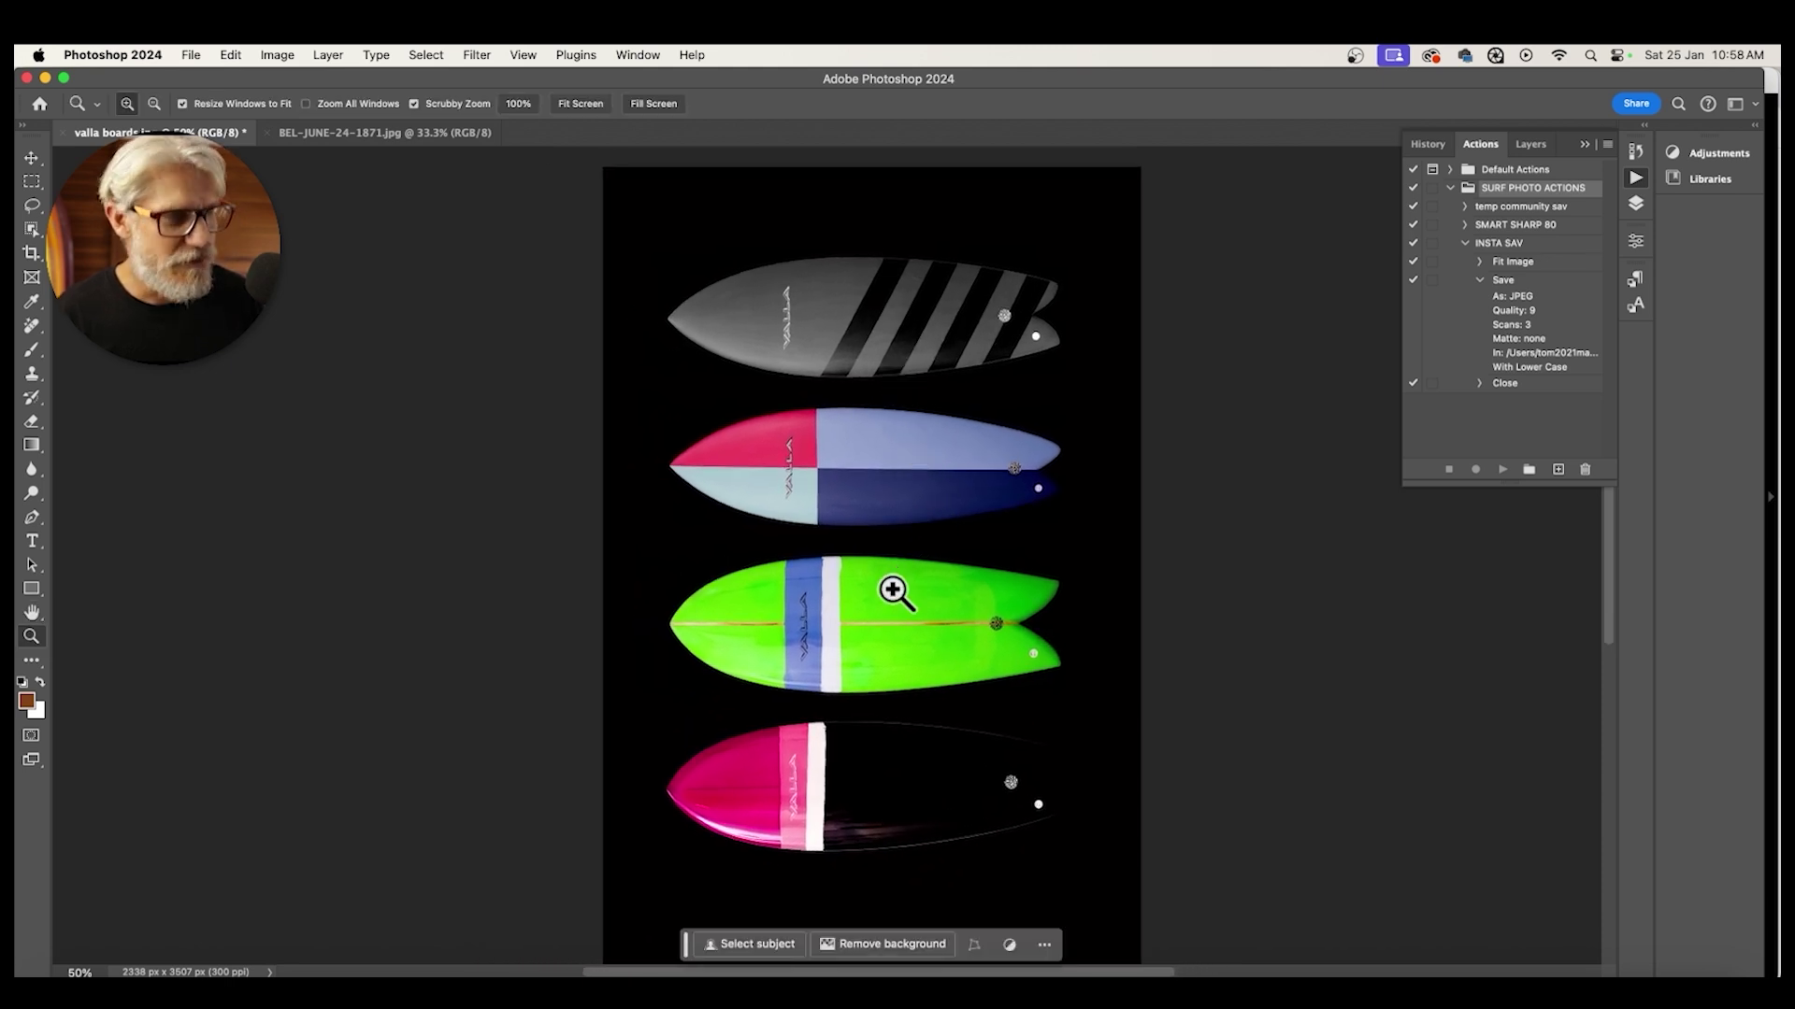
- Crop the boards image to 4:5, 2338 x 2922 px, keeping all four boards in frame
key(z)
alt+click(921, 589)
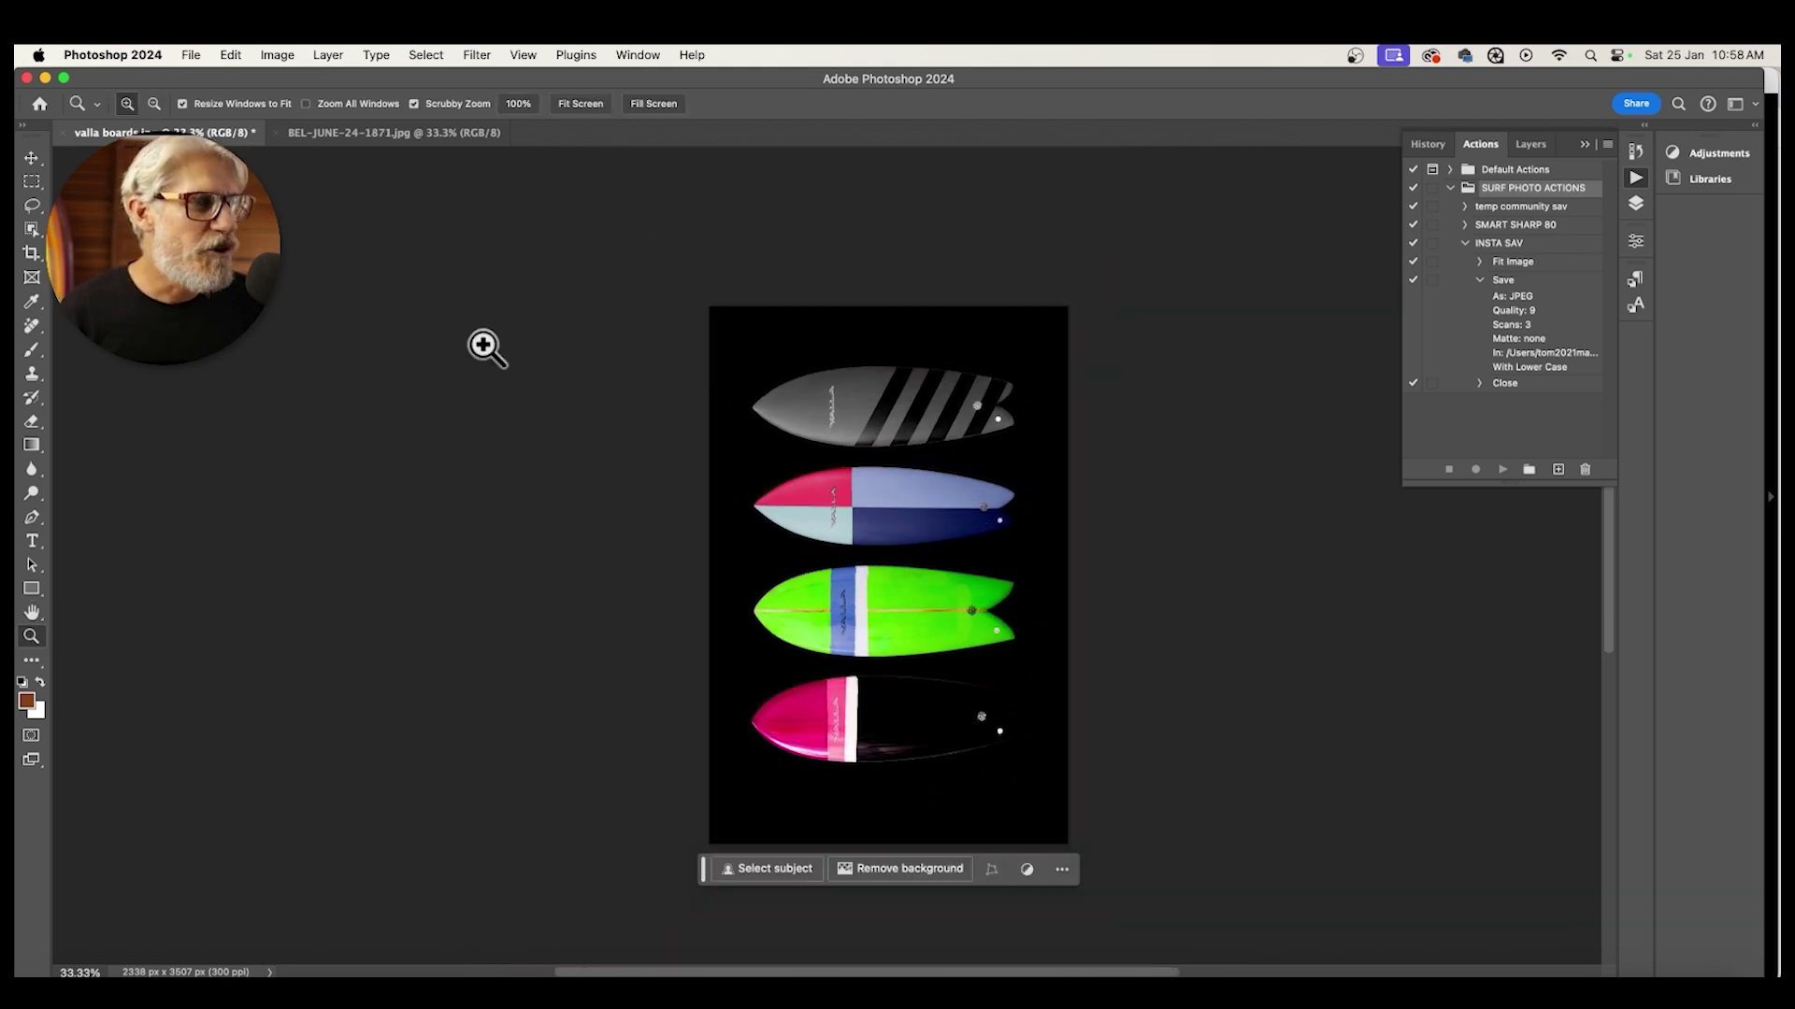
click(32, 254)
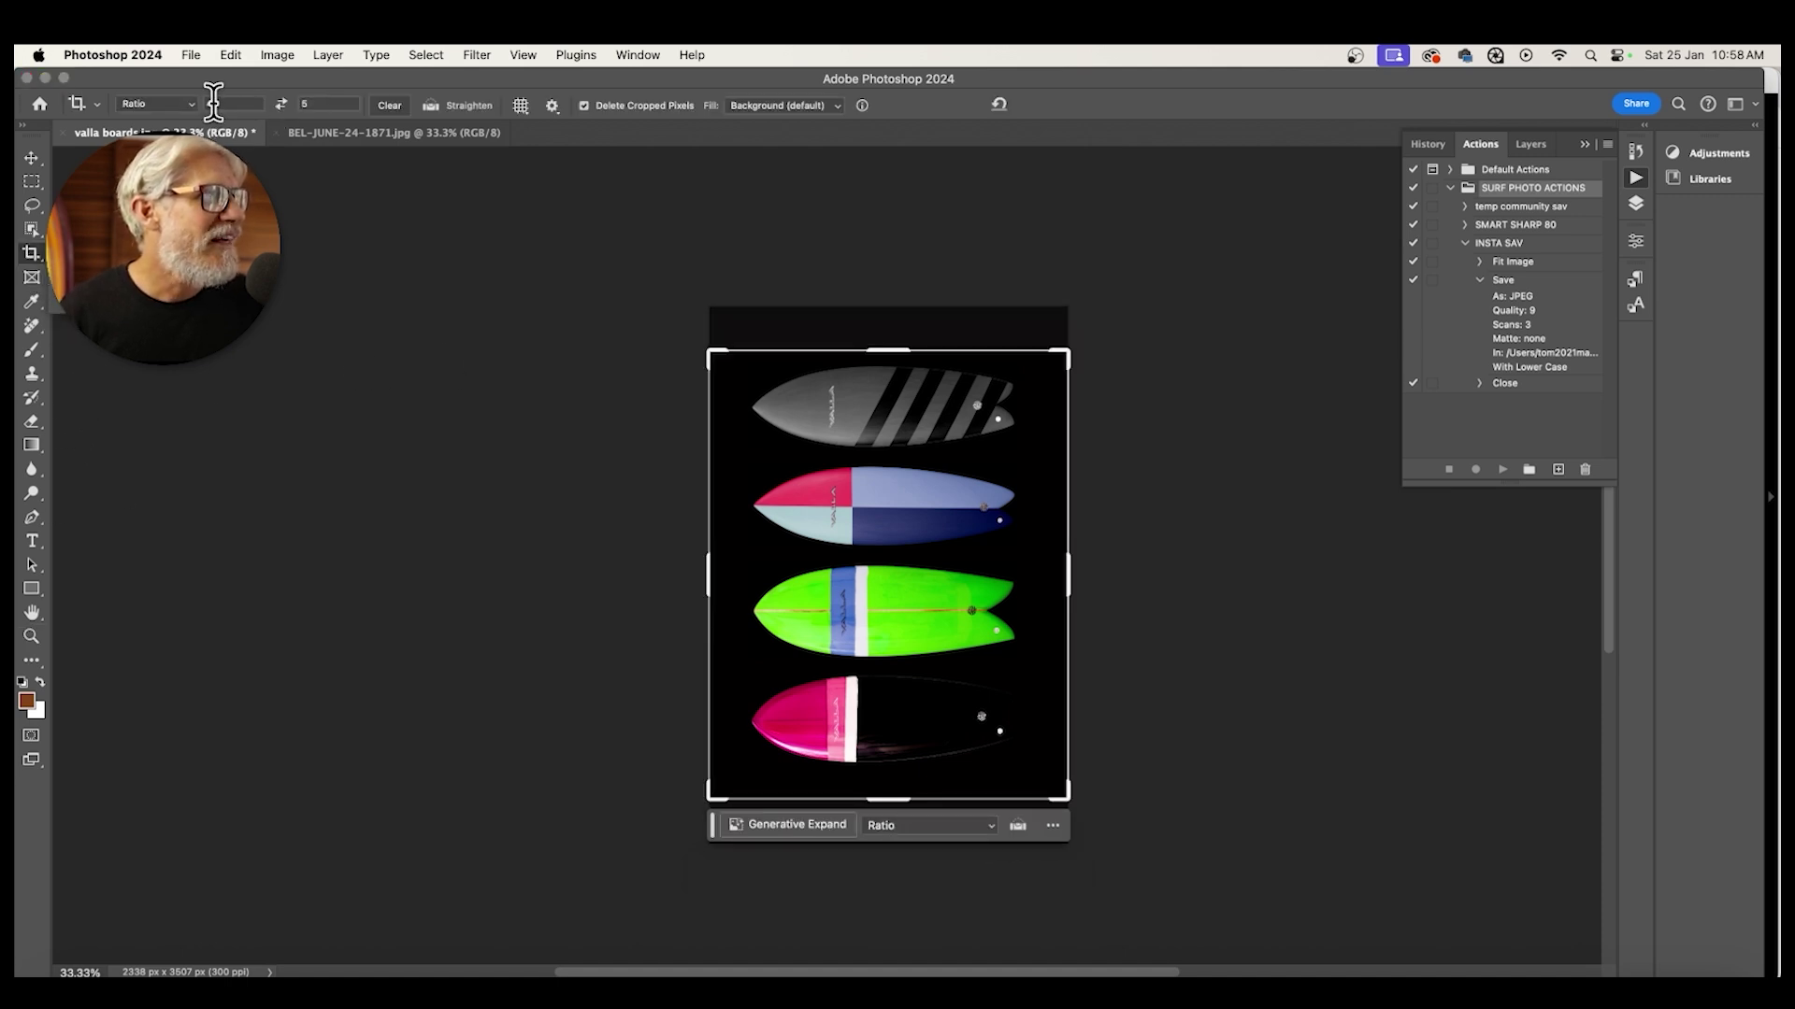
drag(871, 655, 882, 592)
key(Return)
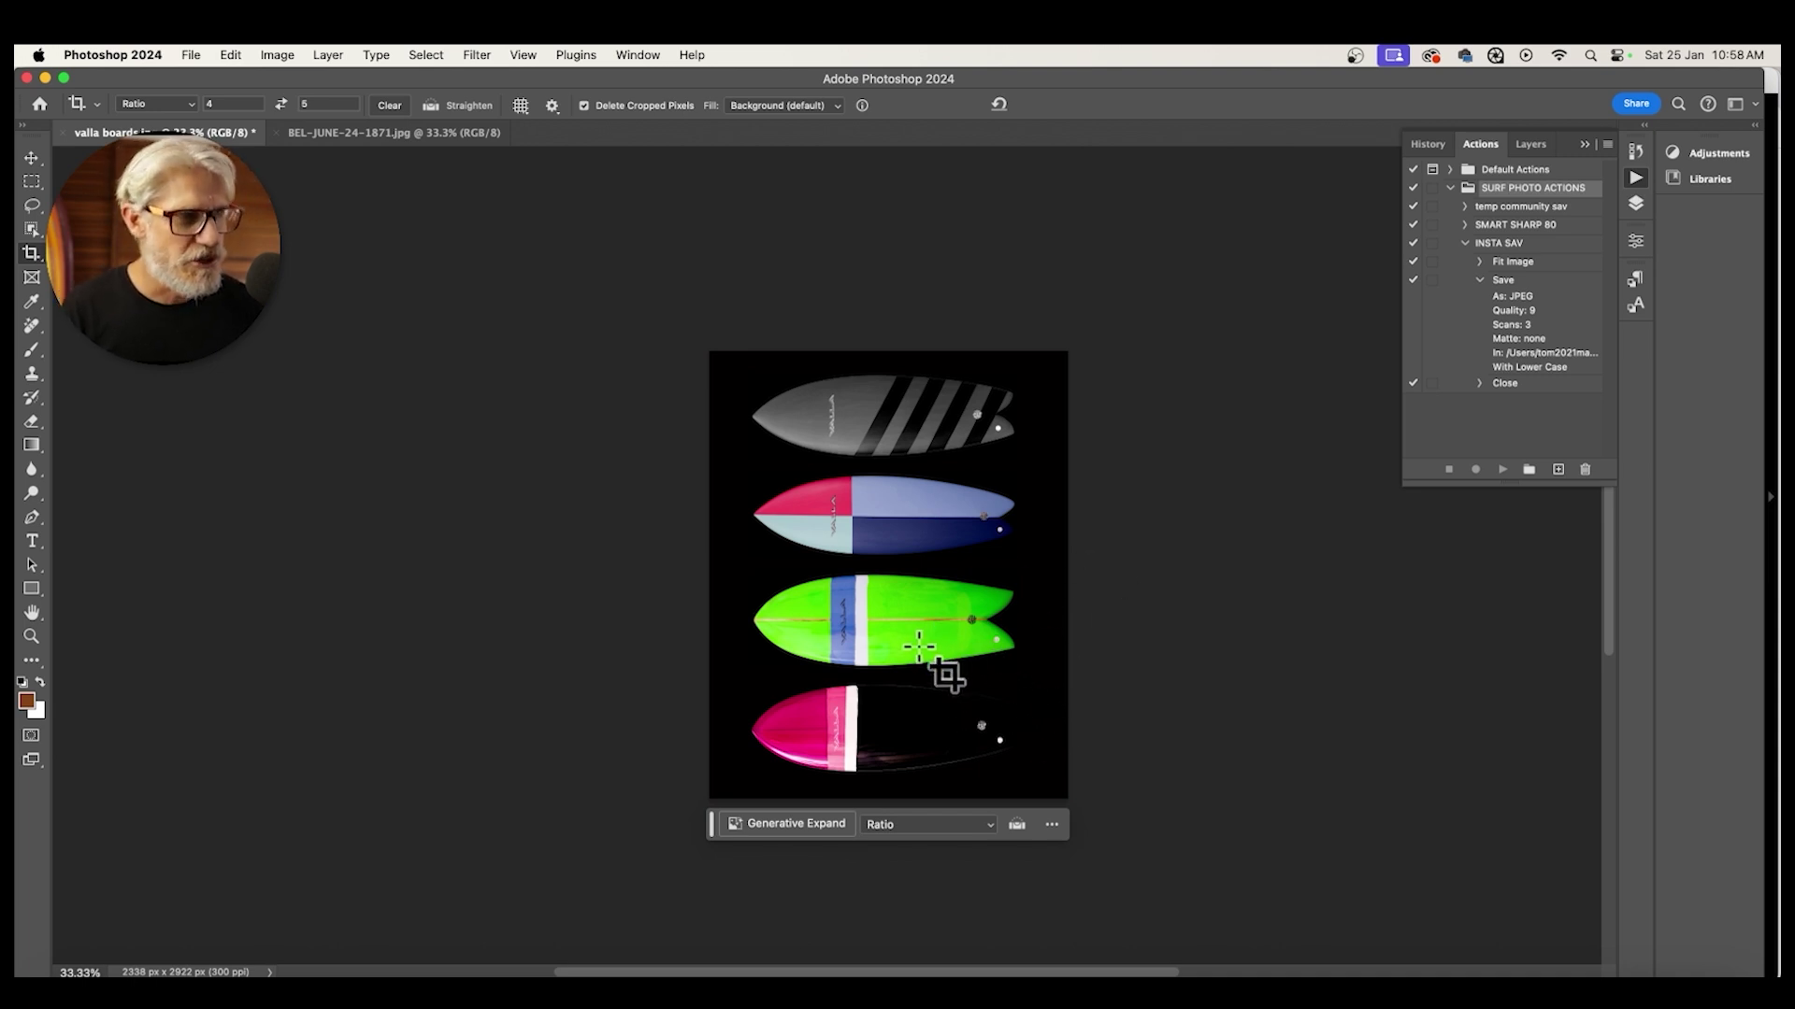
key(h)
drag(934, 609, 913, 577)
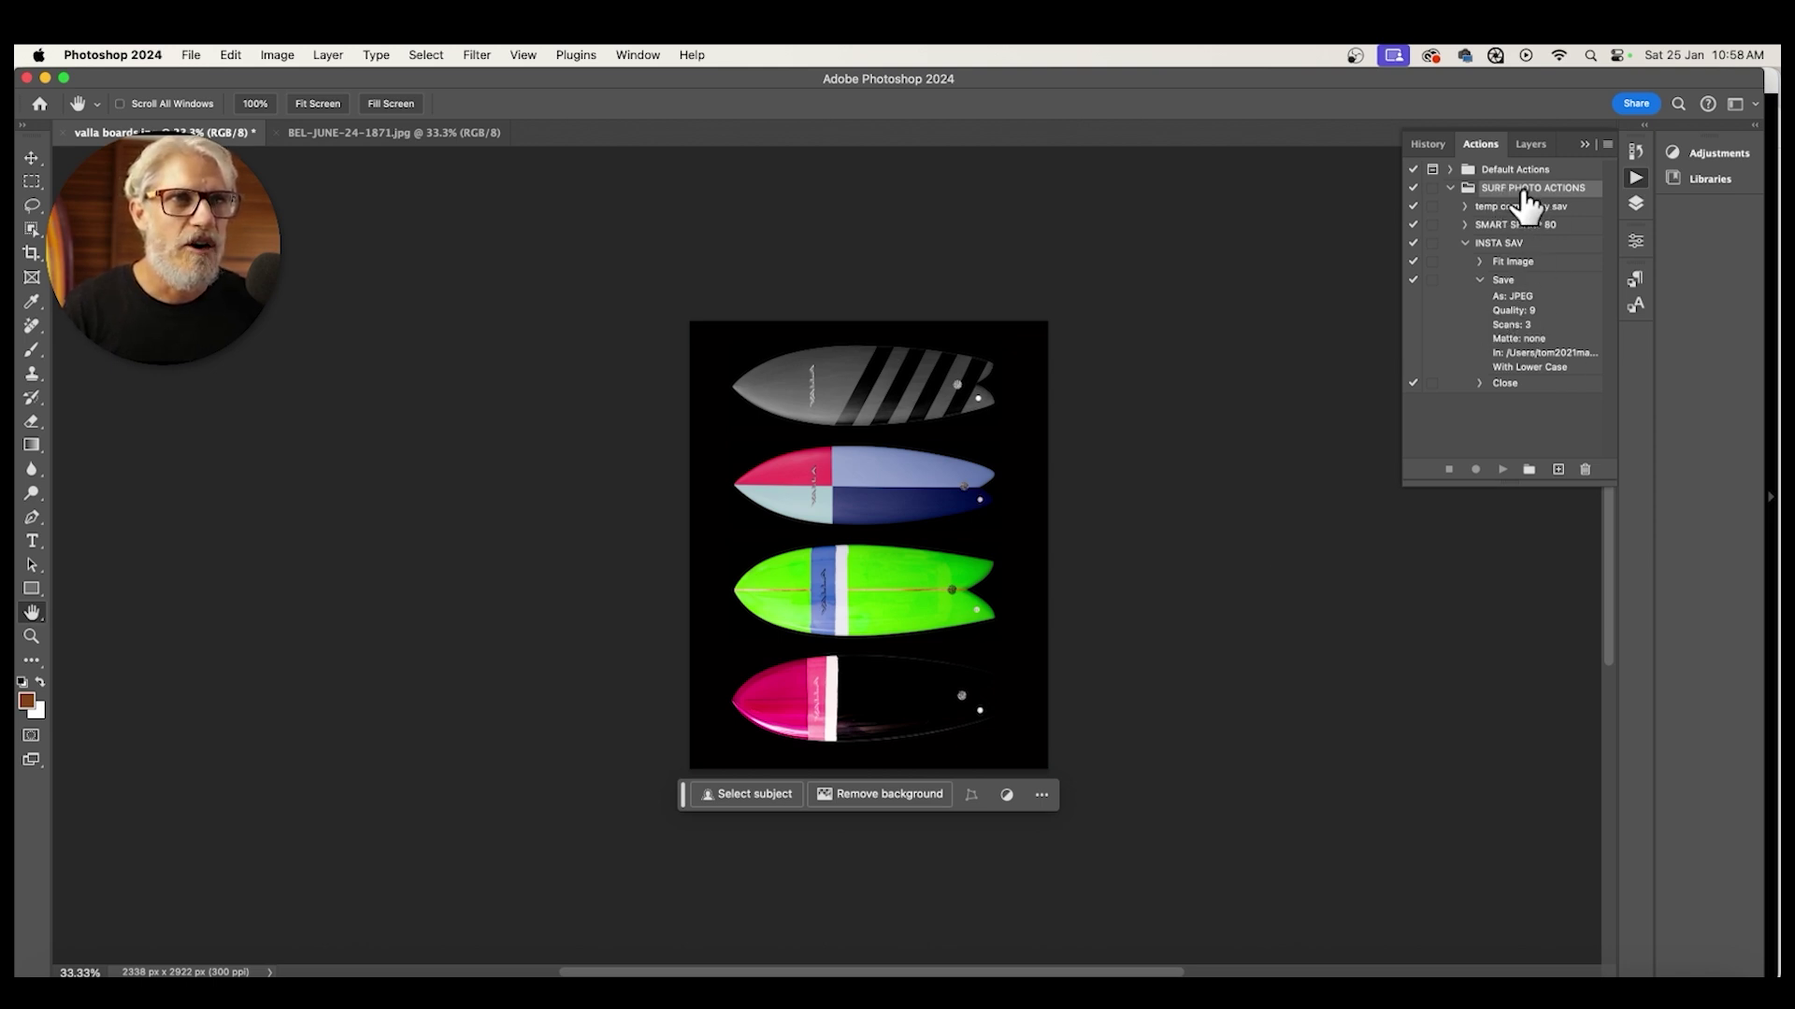
- Create action INSTA SAV JAN25 in SURF PHOTO ACTIONS and begin recording
click(1610, 147)
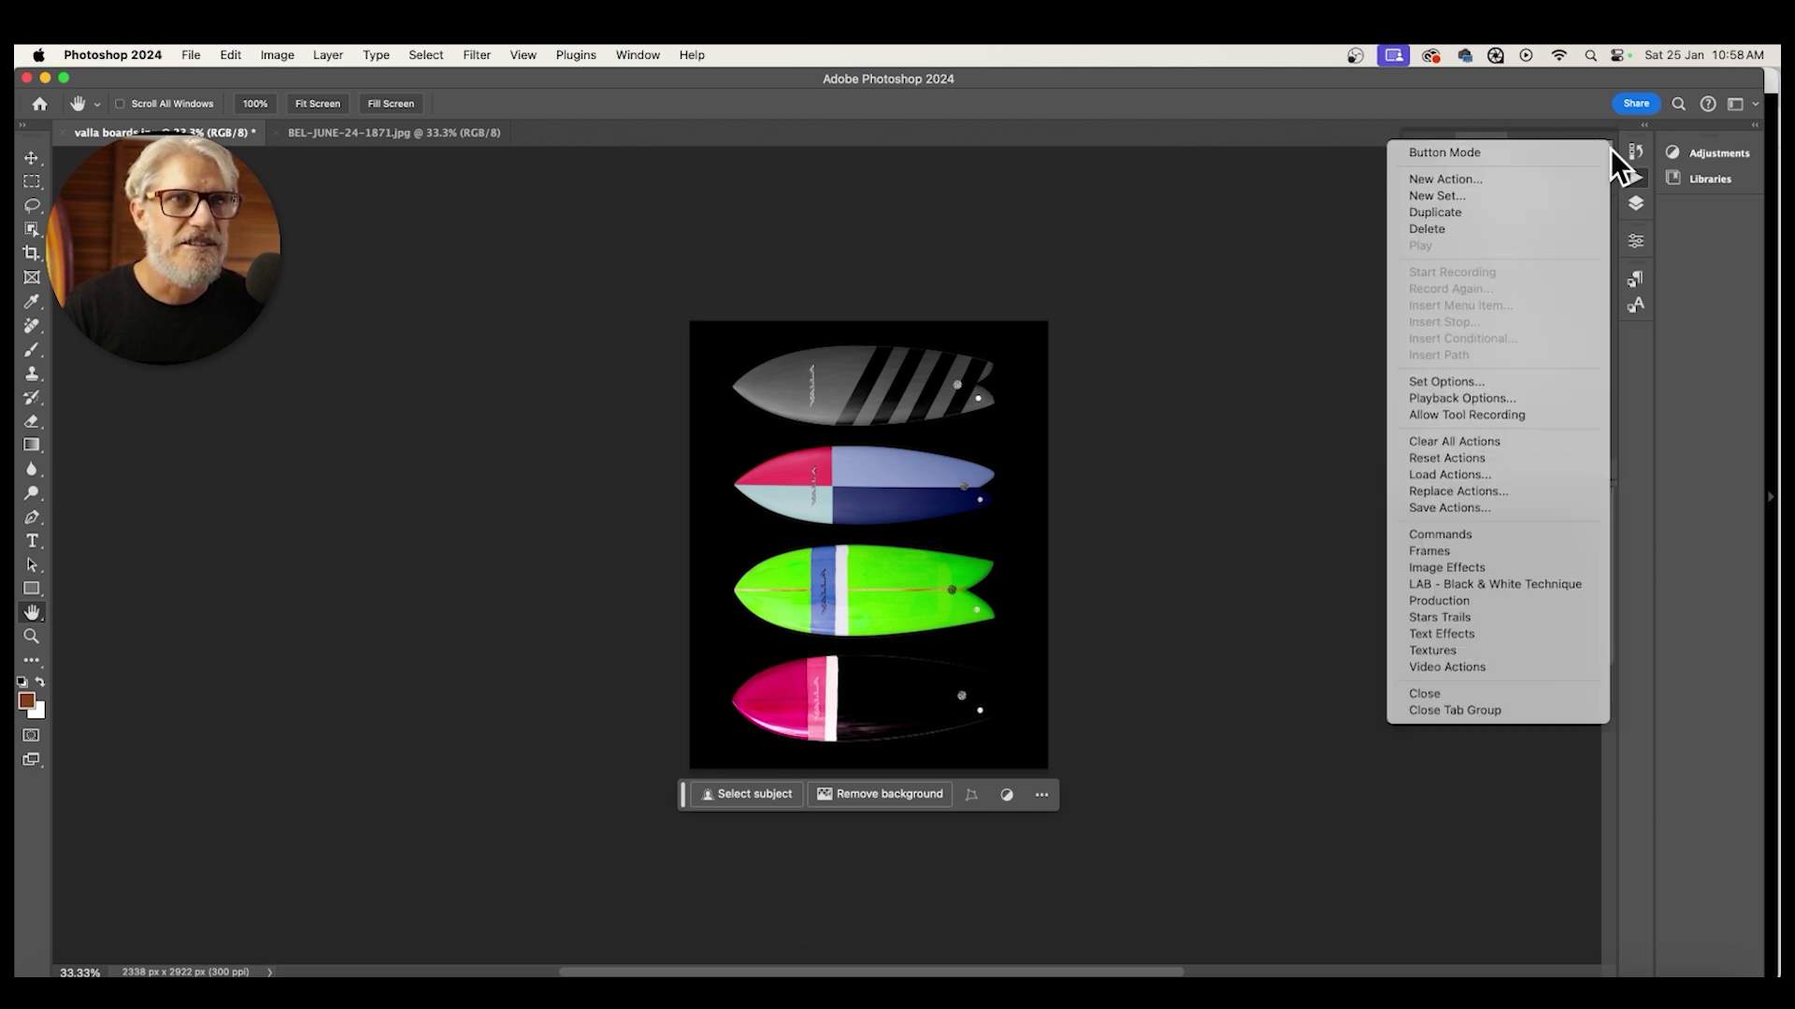
click(1568, 184)
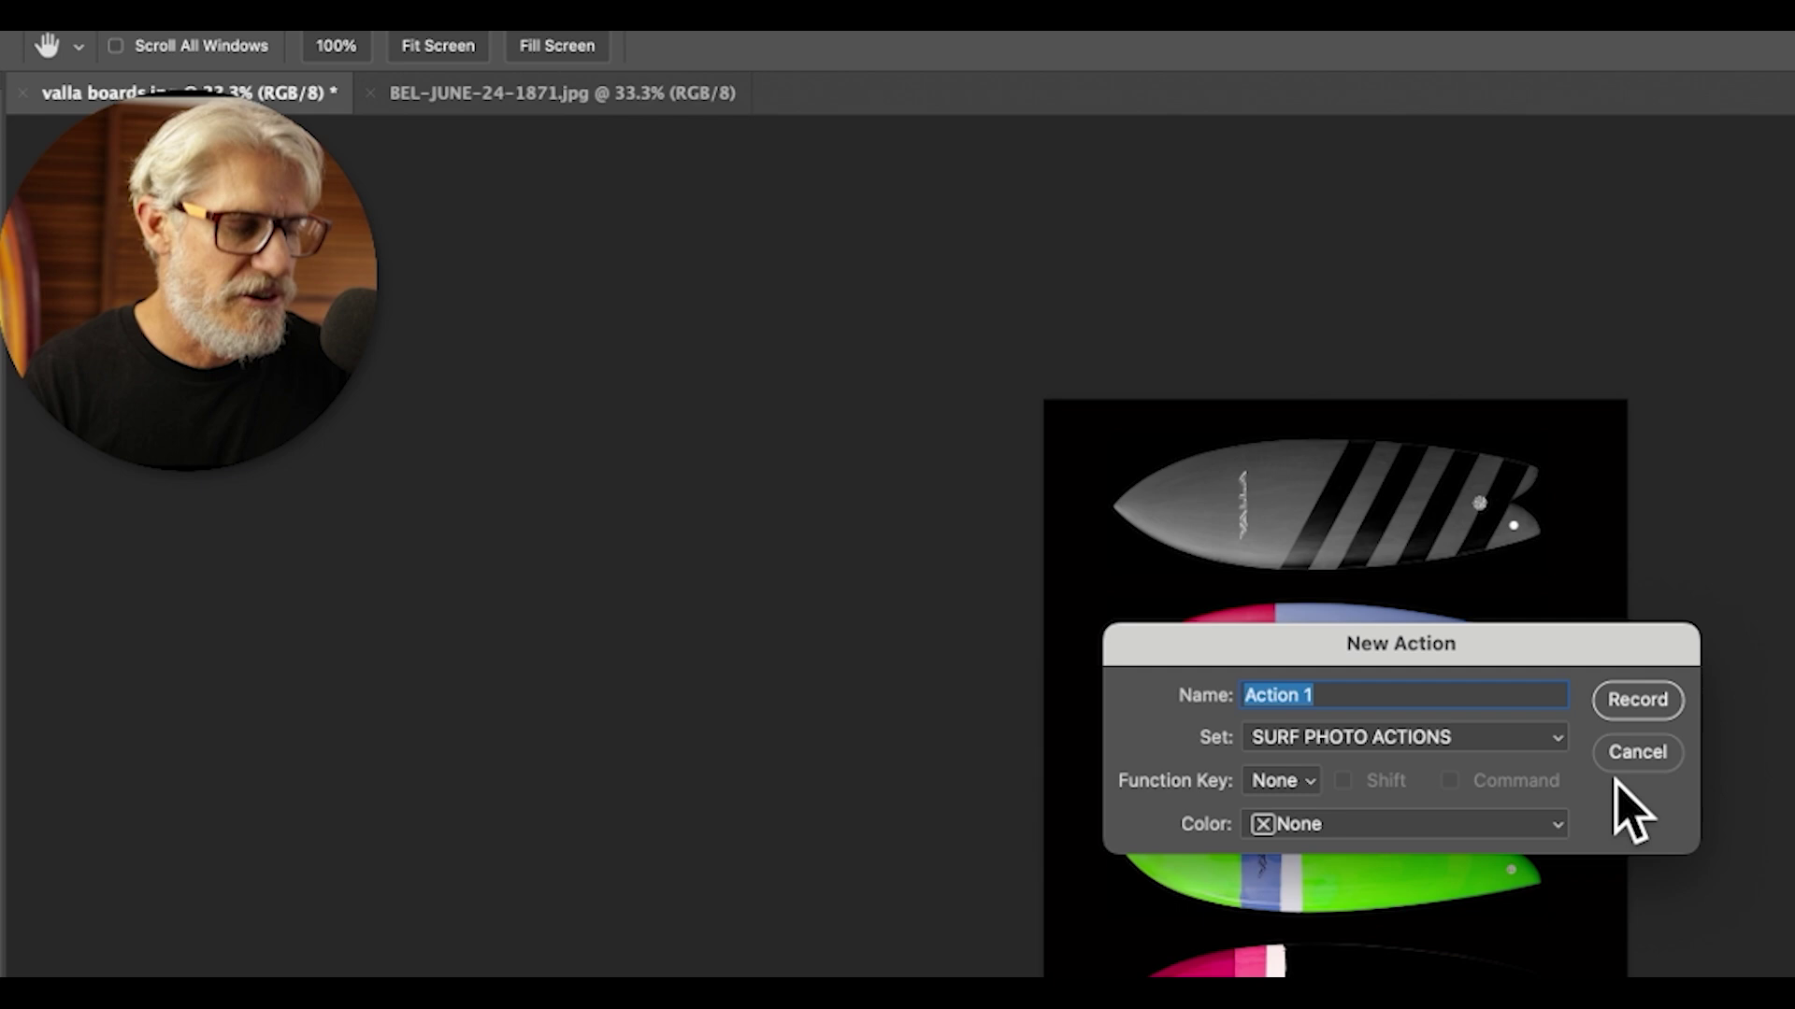
key(BackSpace)
text(INST)
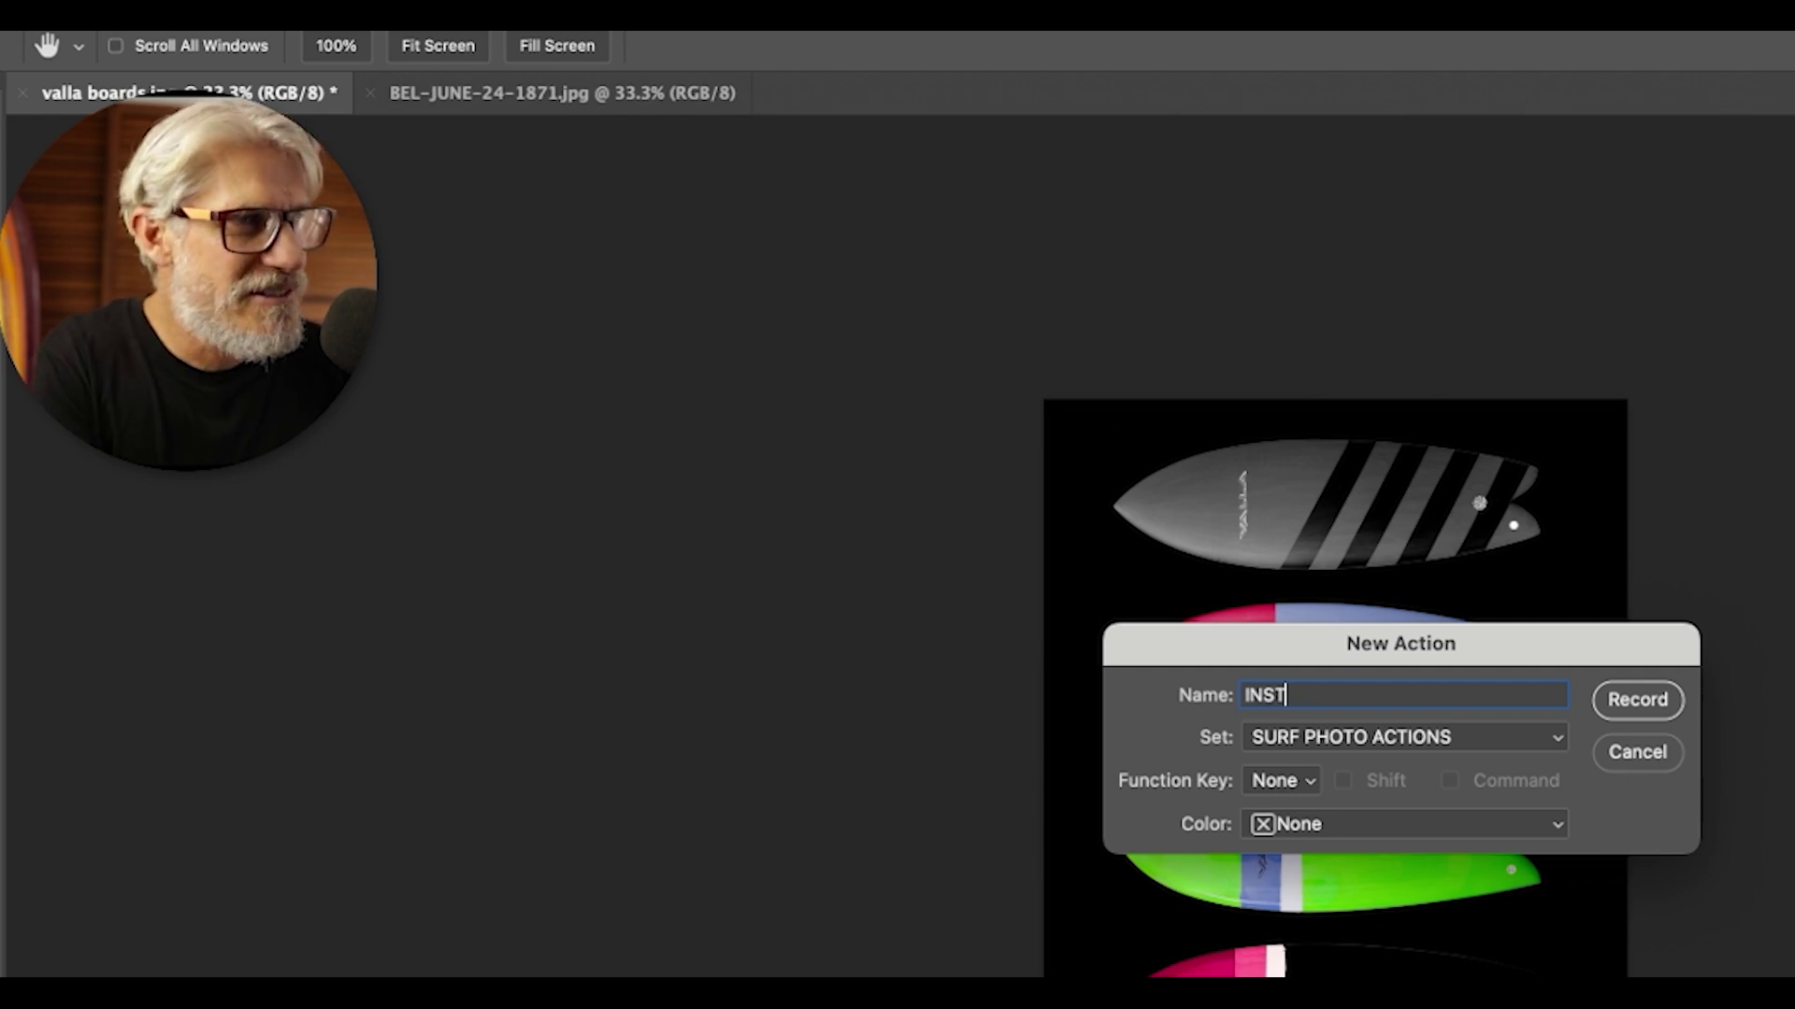
text(A SAV JAN25)
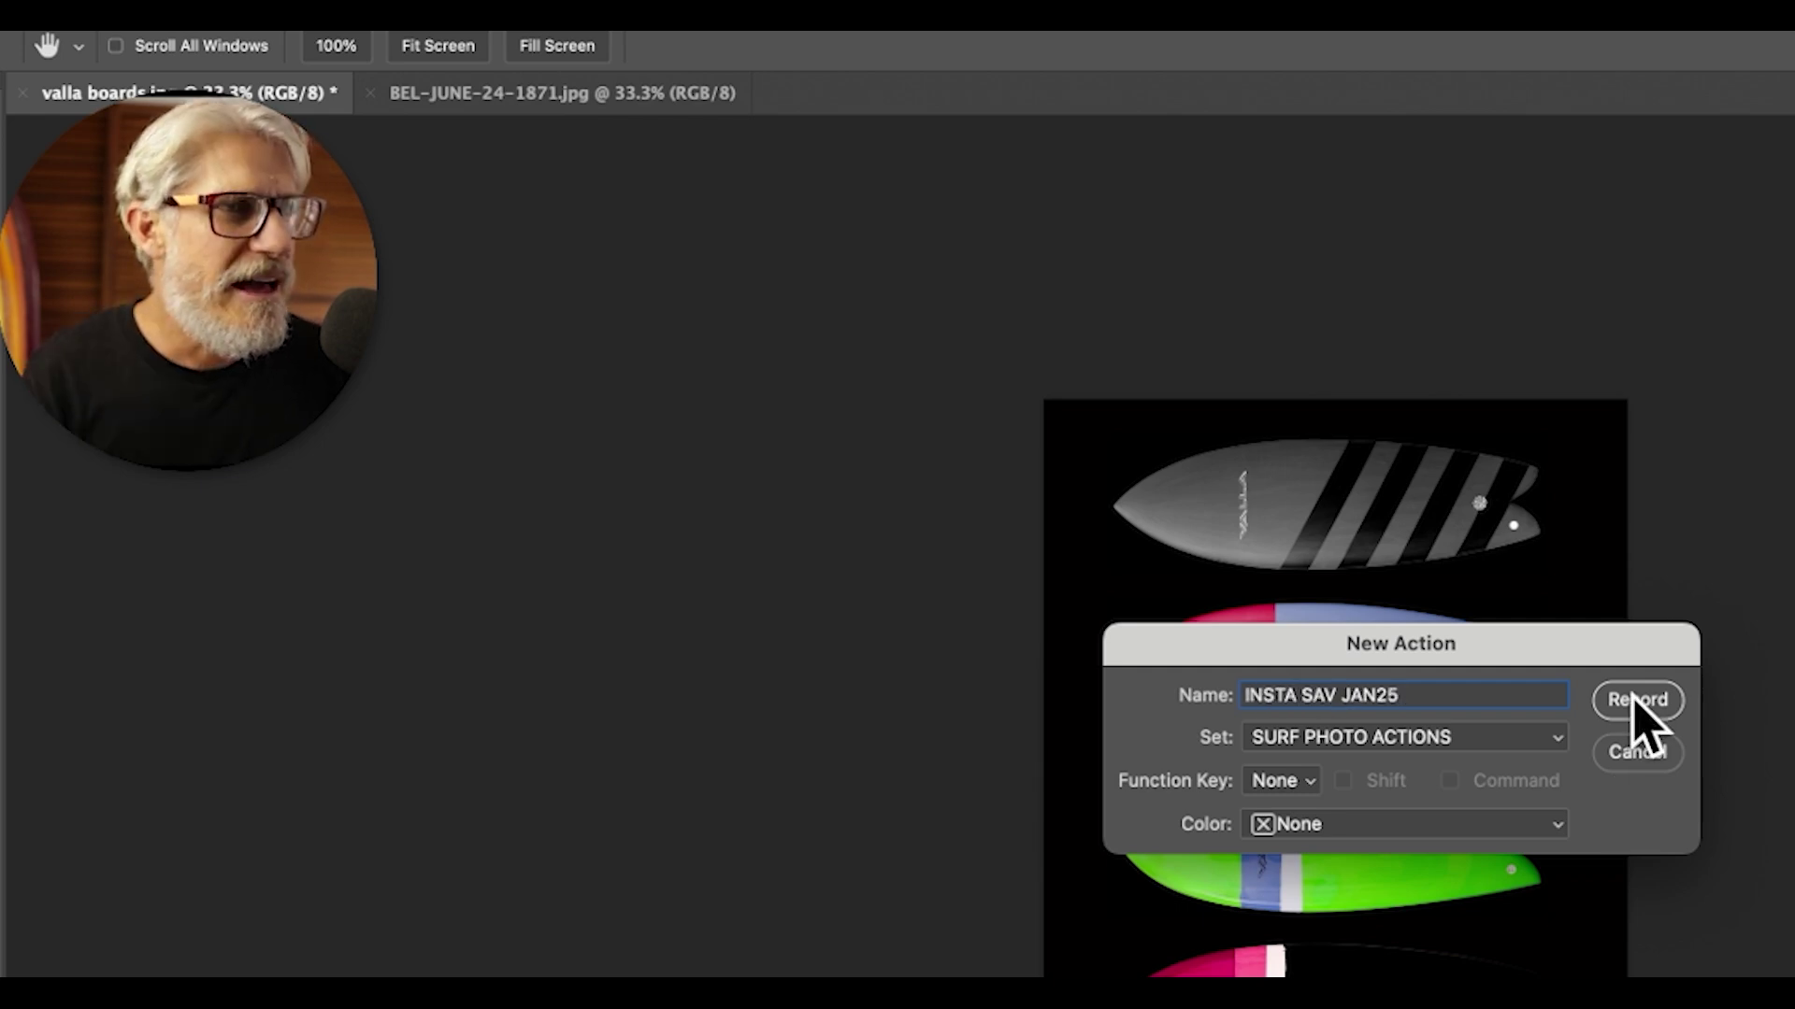
click(1636, 701)
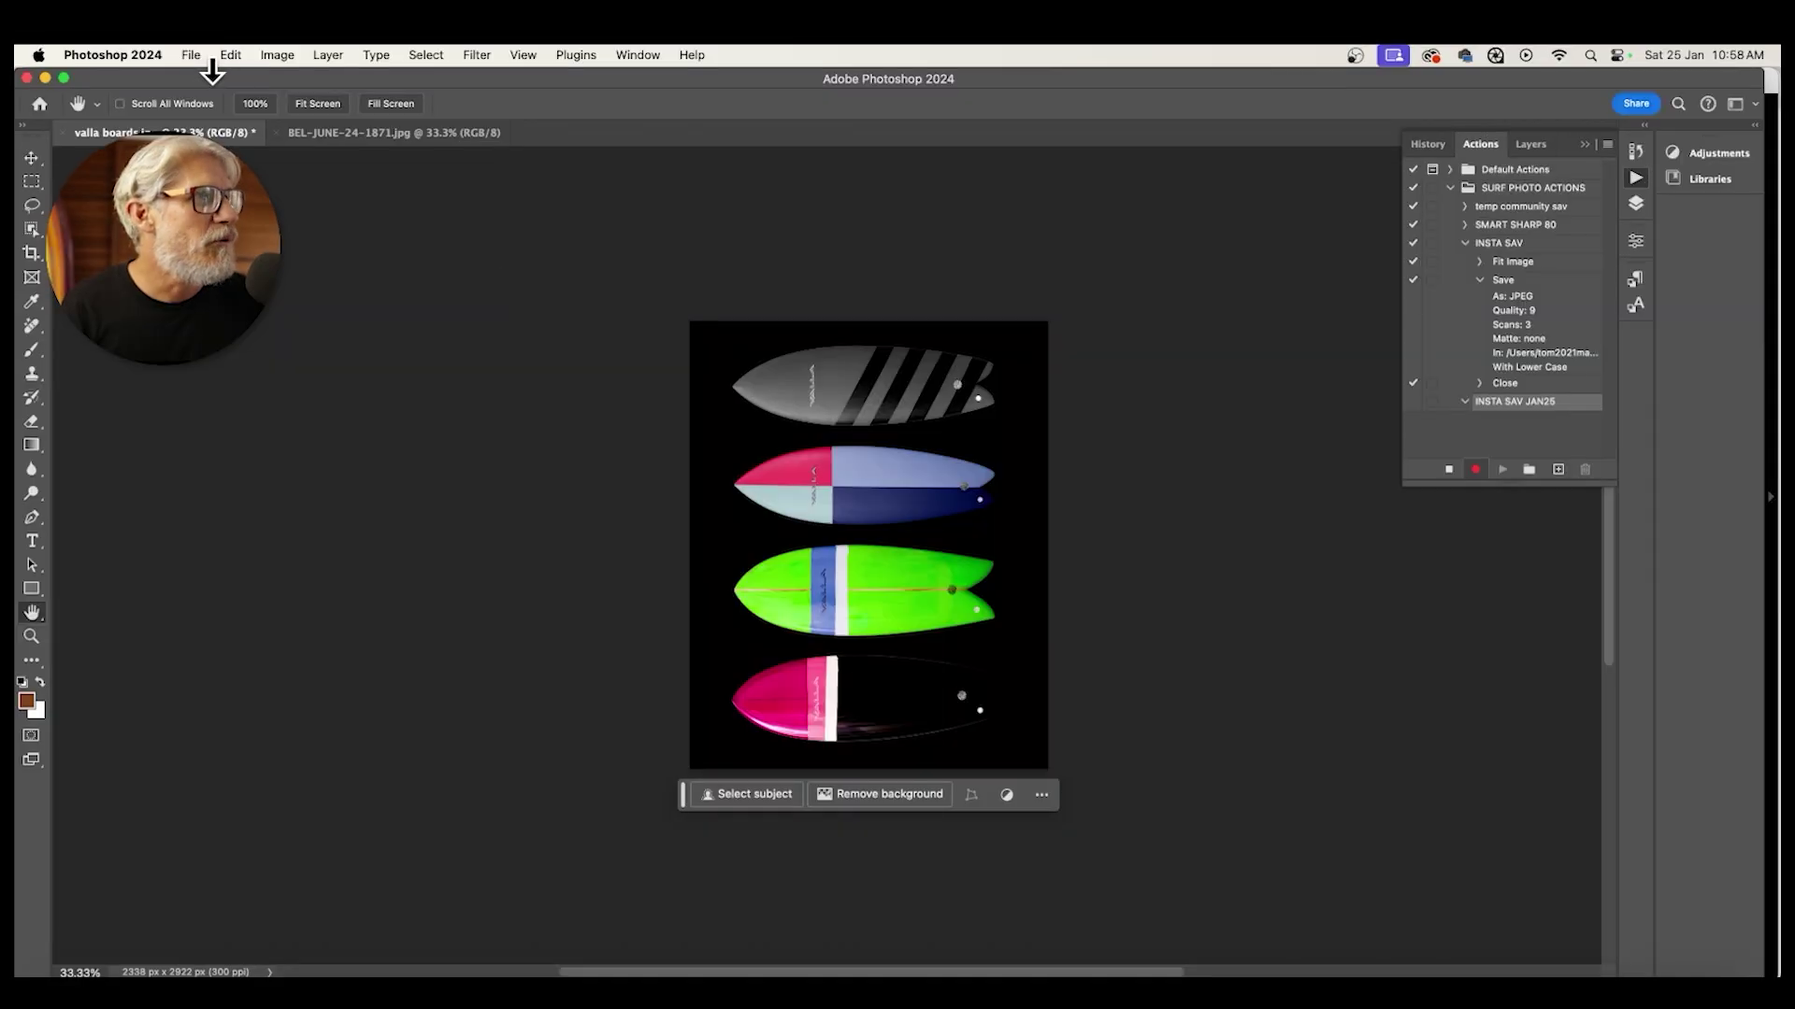
- Record a Fit Image step with Width and Height both 2500 pixels
click(192, 55)
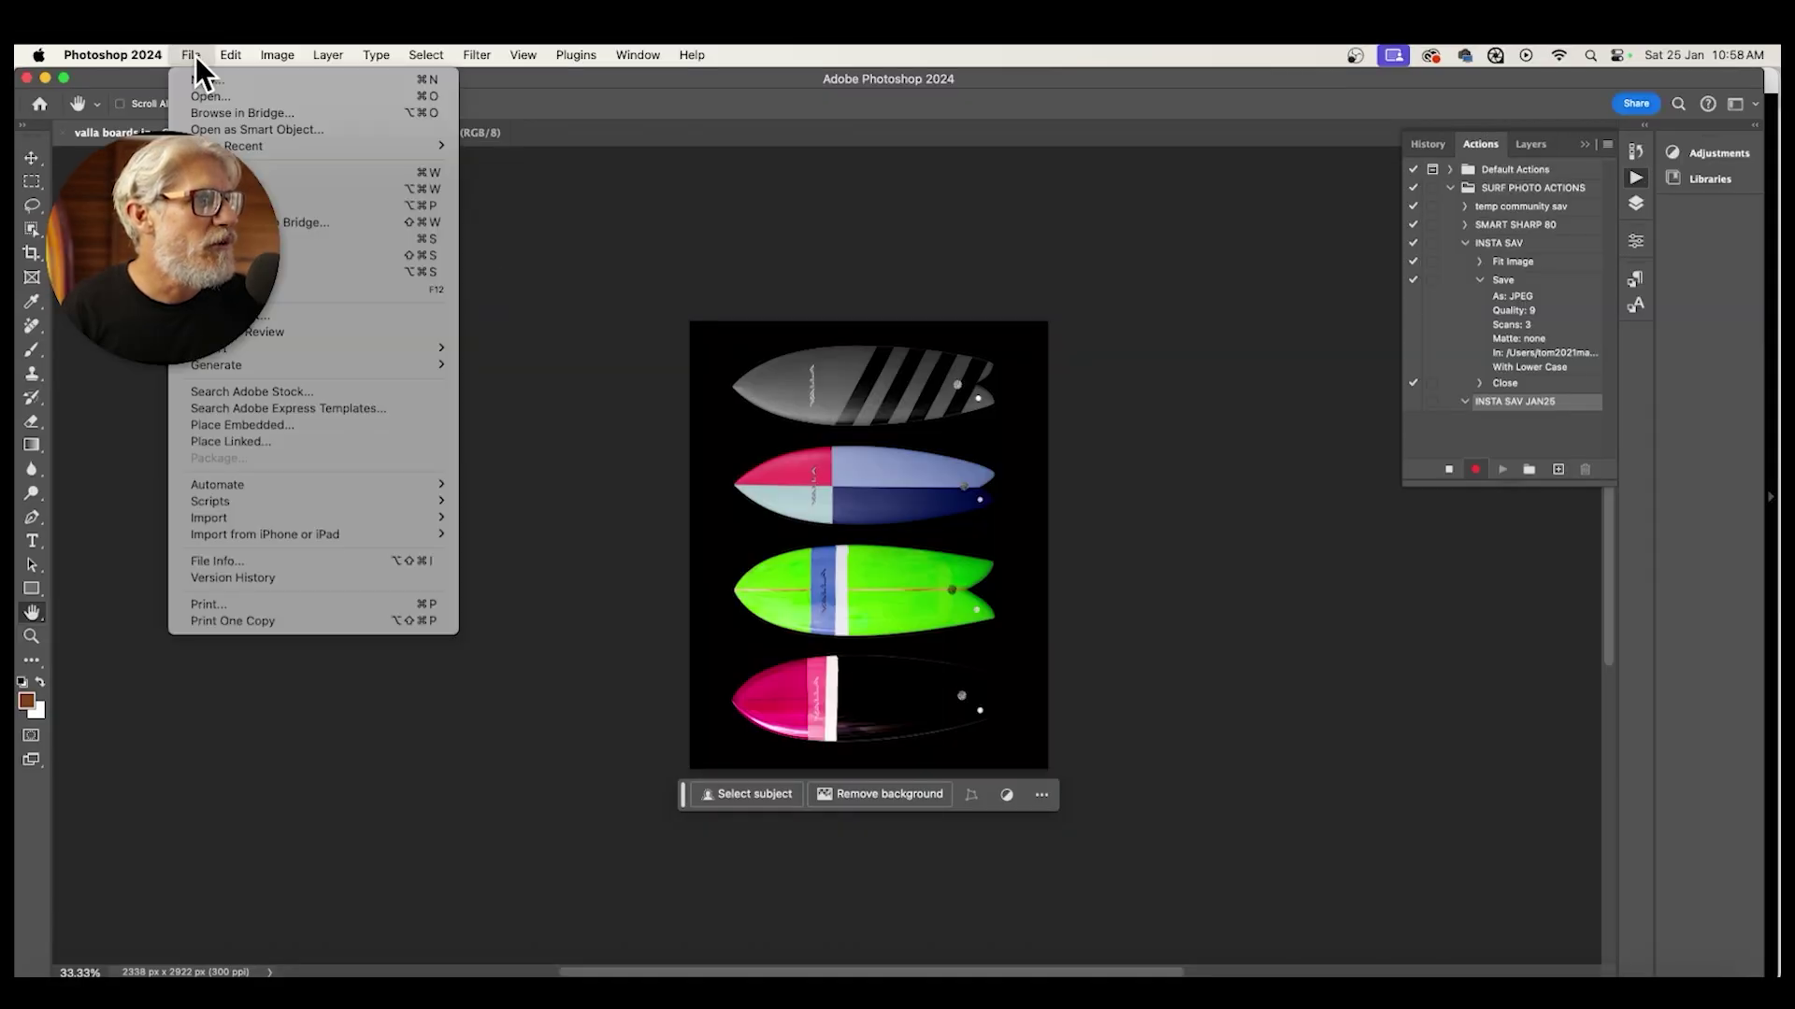
mouse_move(311, 485)
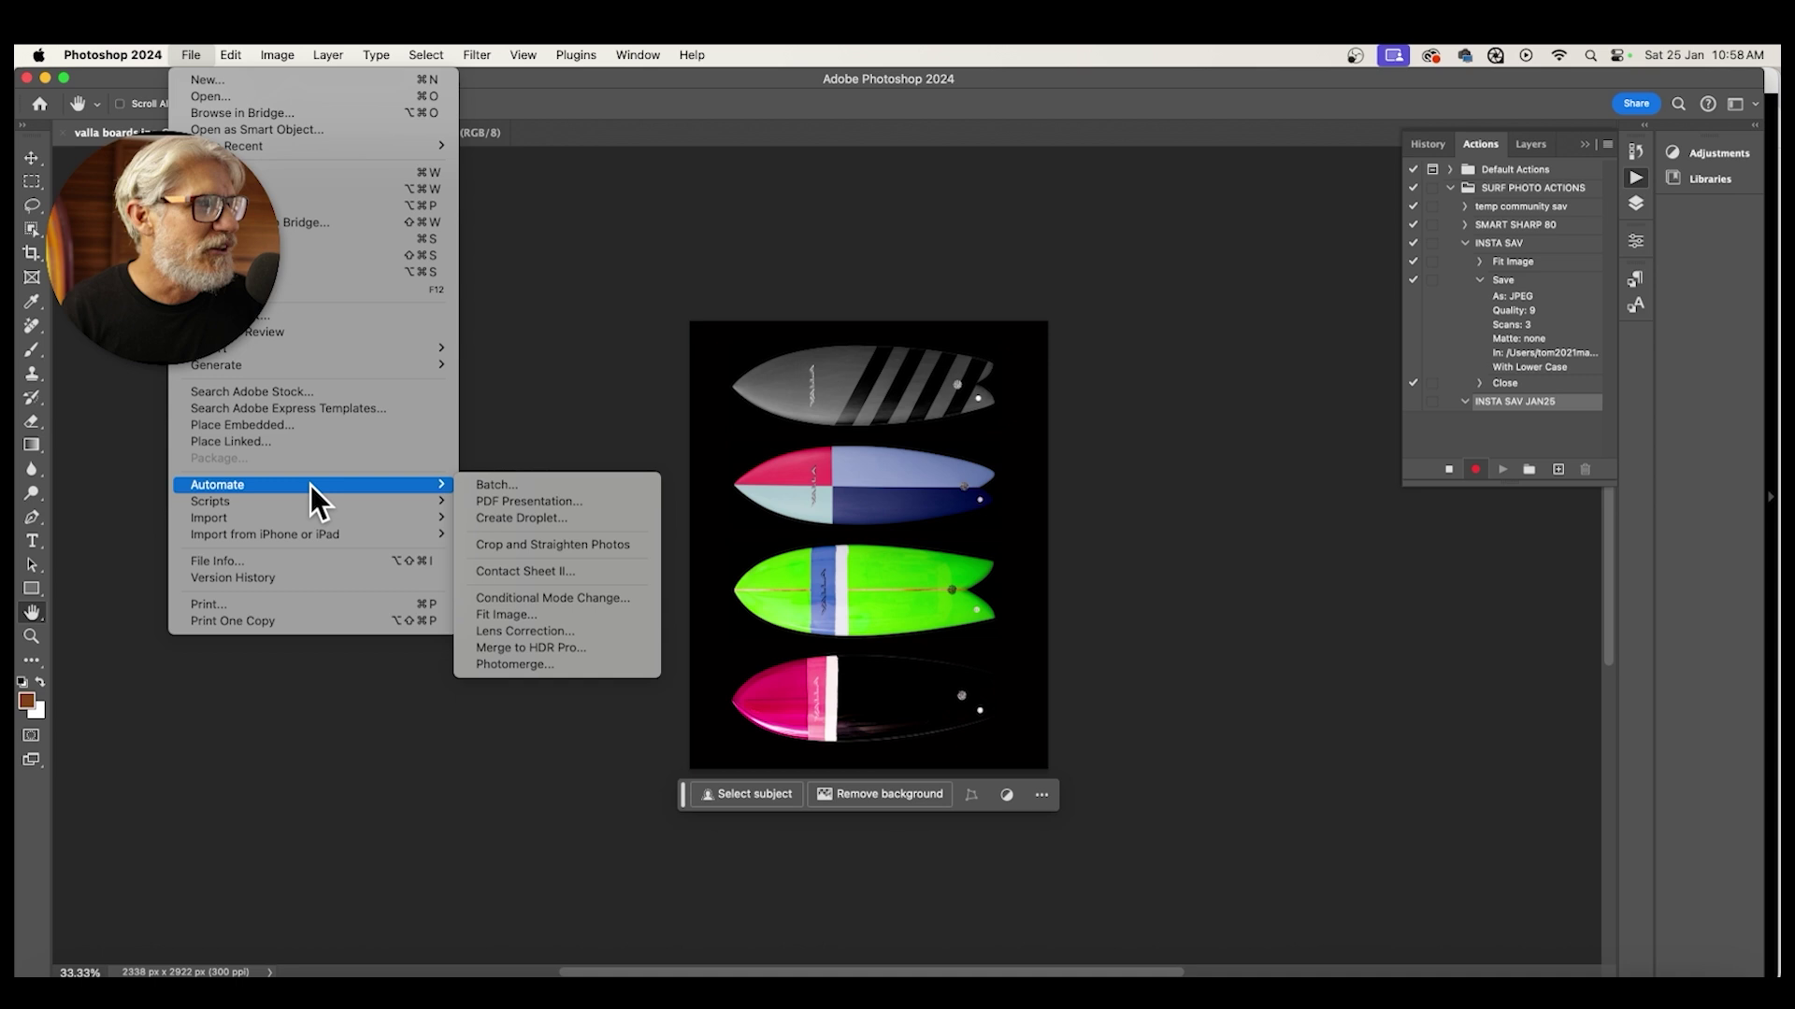
click(582, 616)
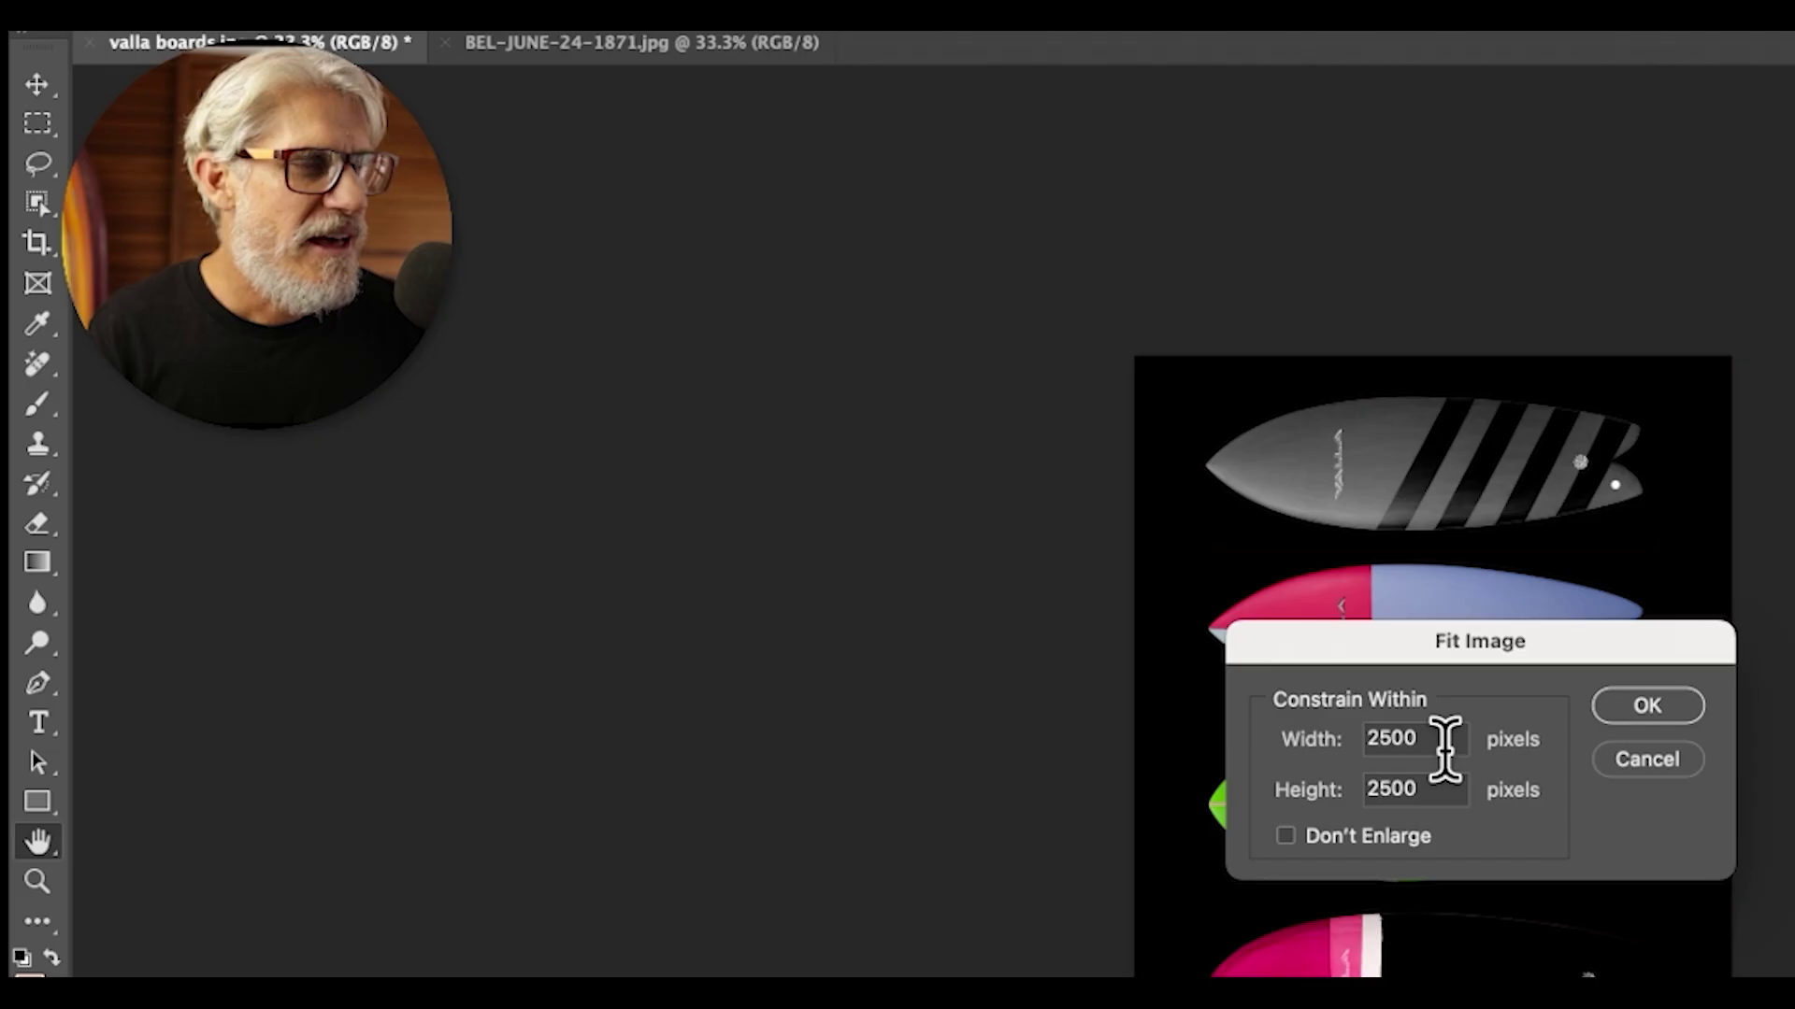
drag(875, 552, 827, 553)
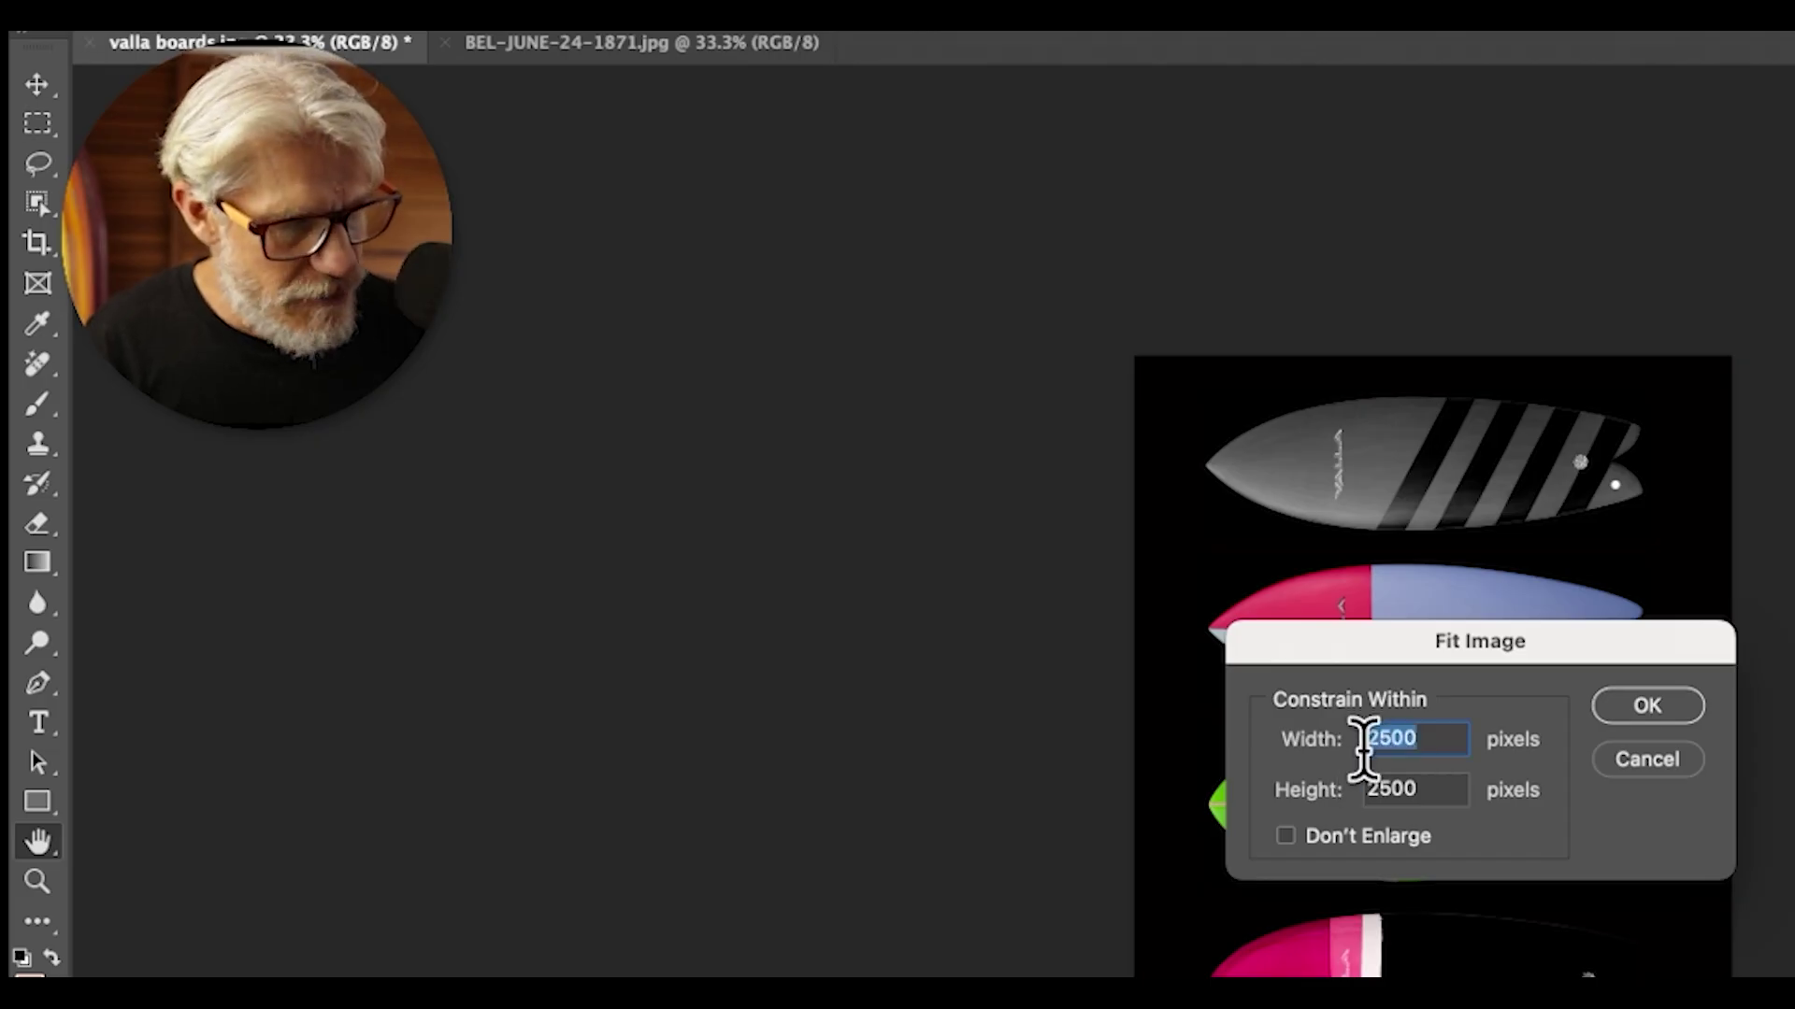
text(2500)
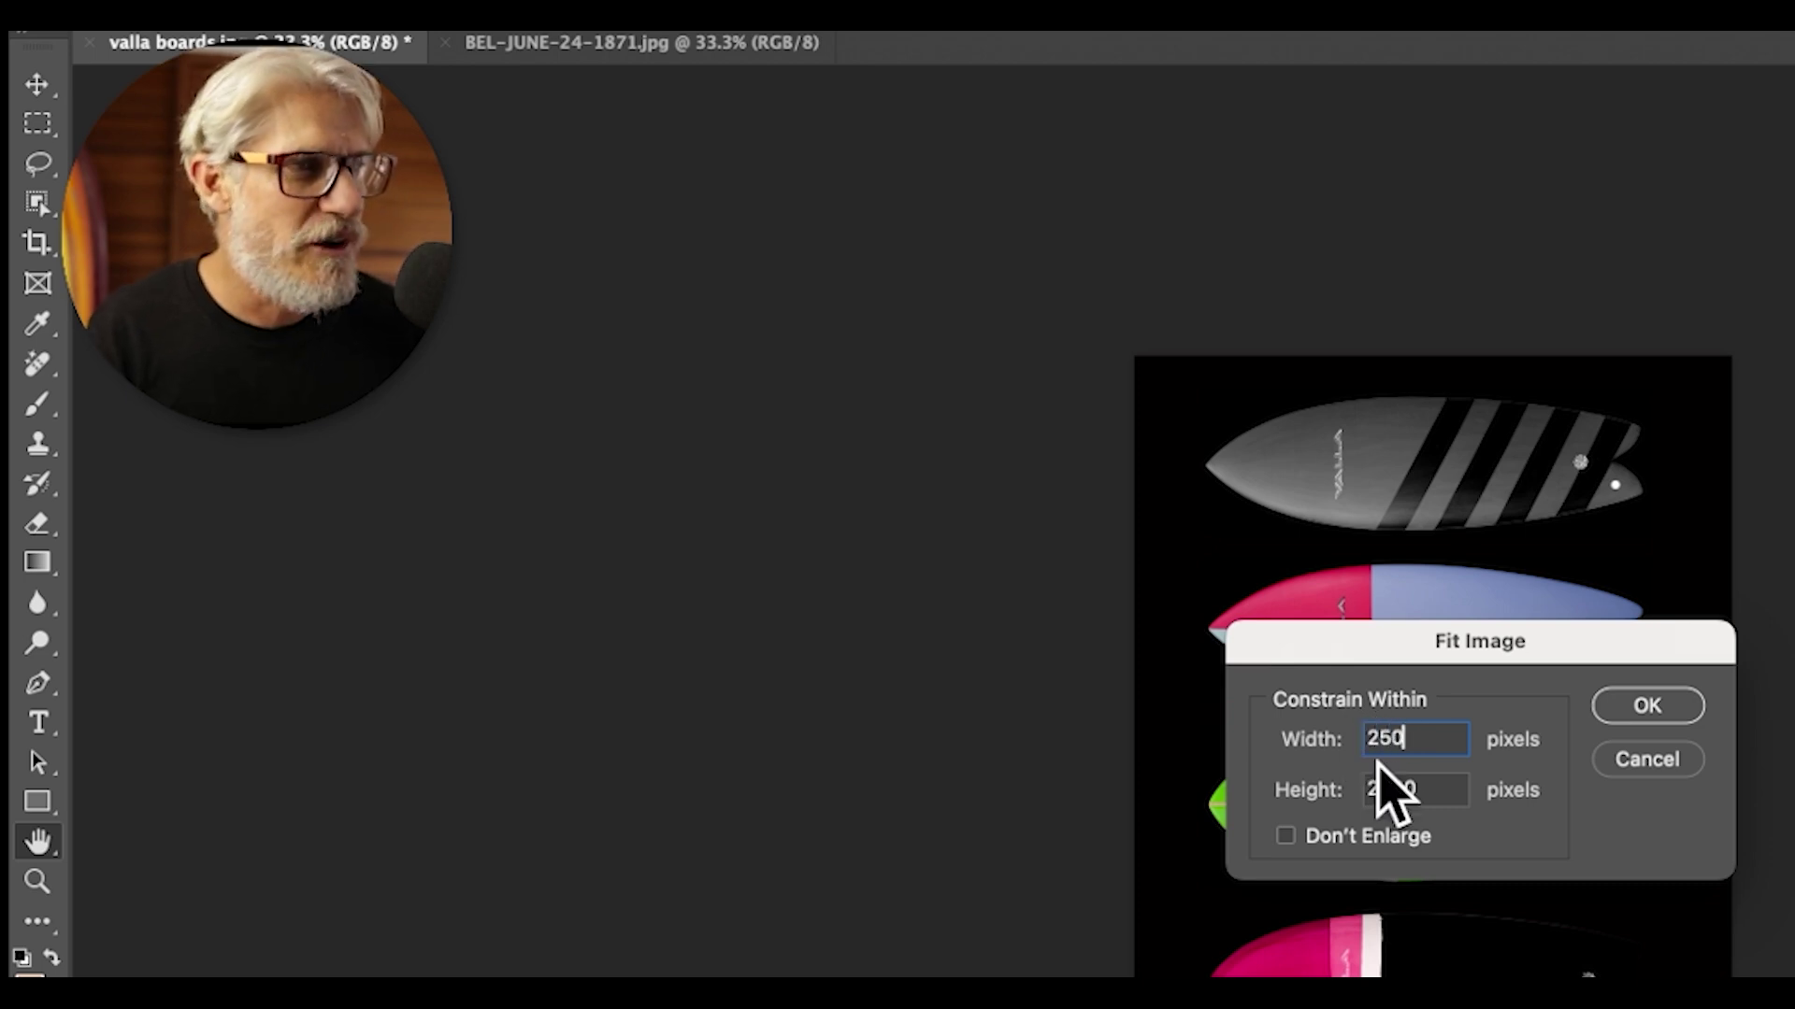
click(1421, 788)
drag(1421, 788, 1346, 785)
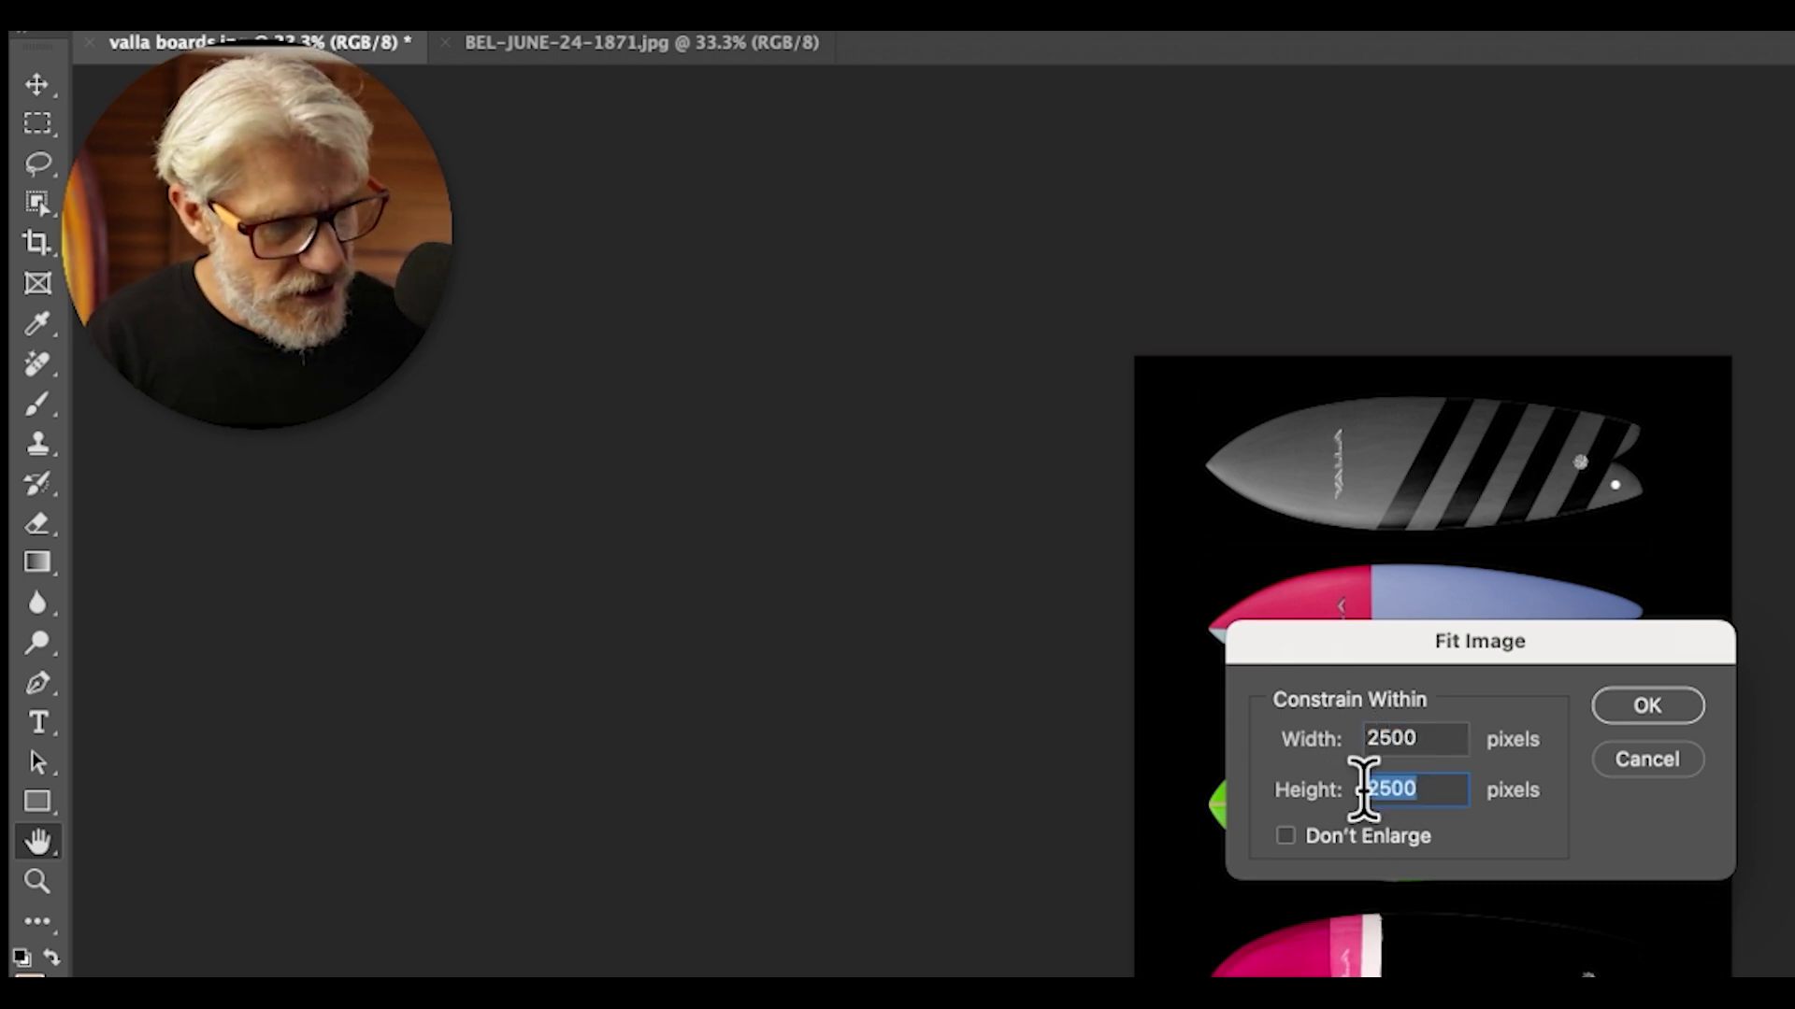
text(2500)
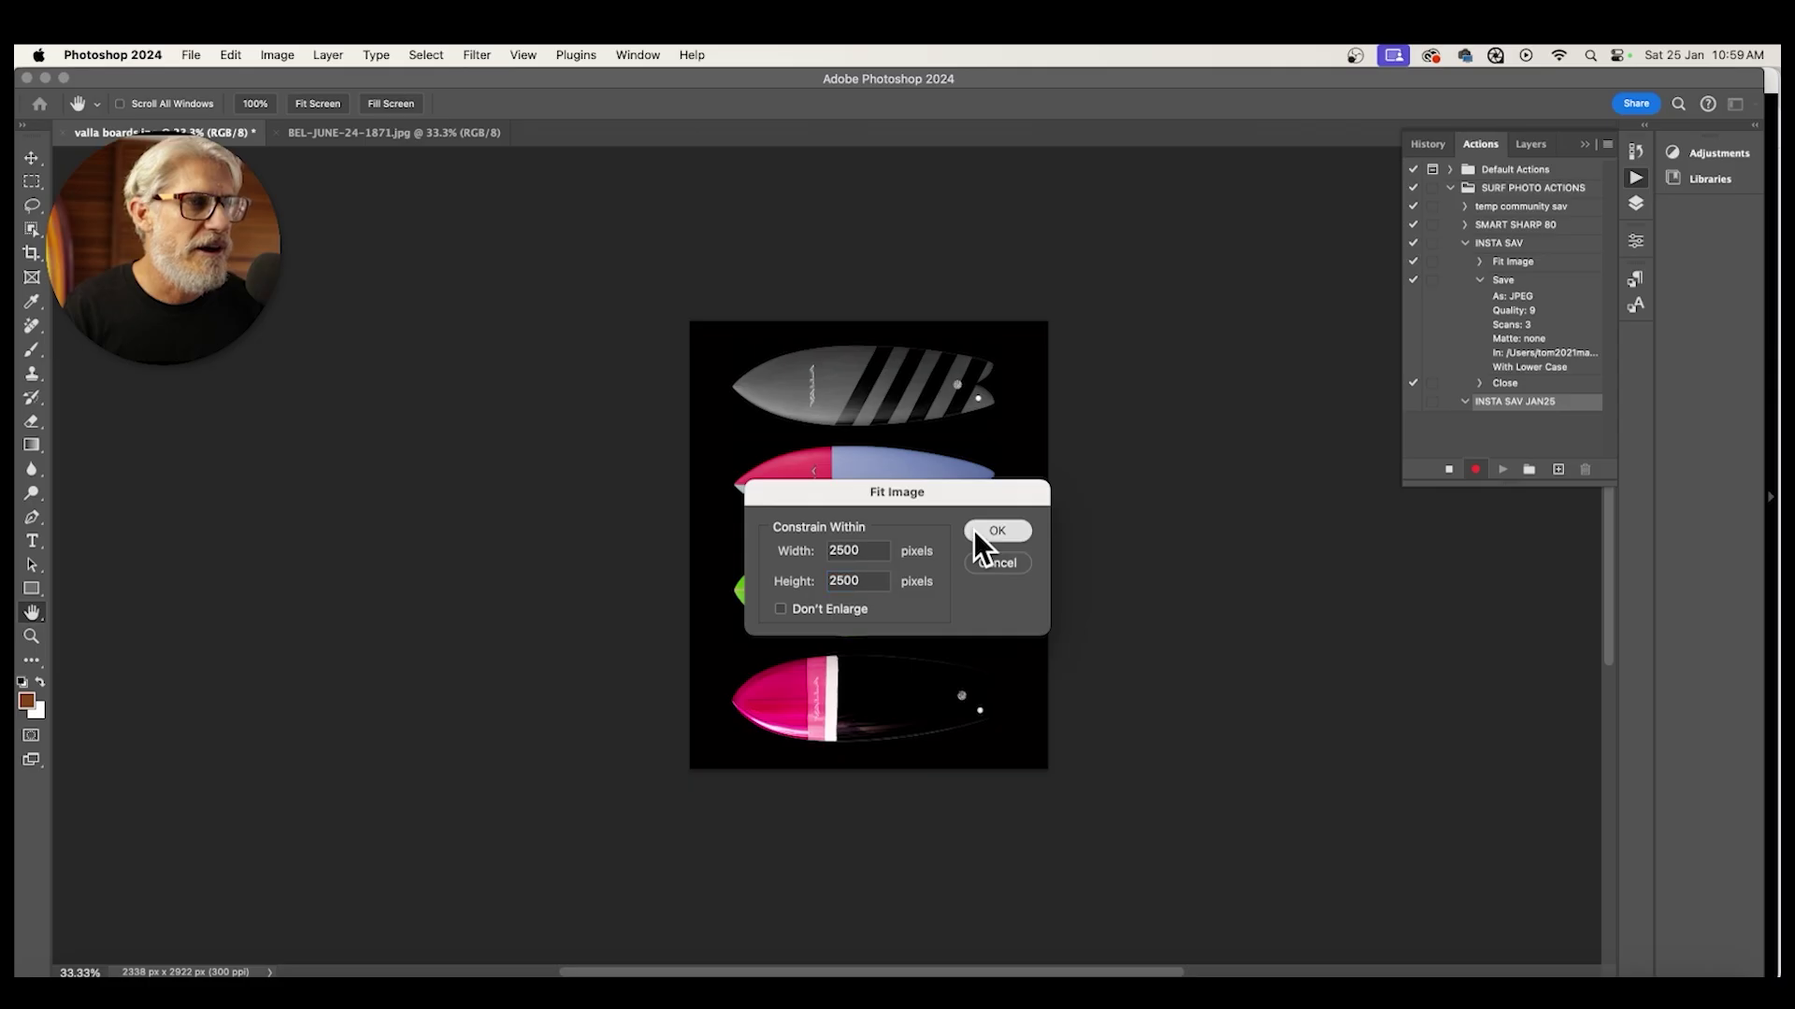
click(1645, 706)
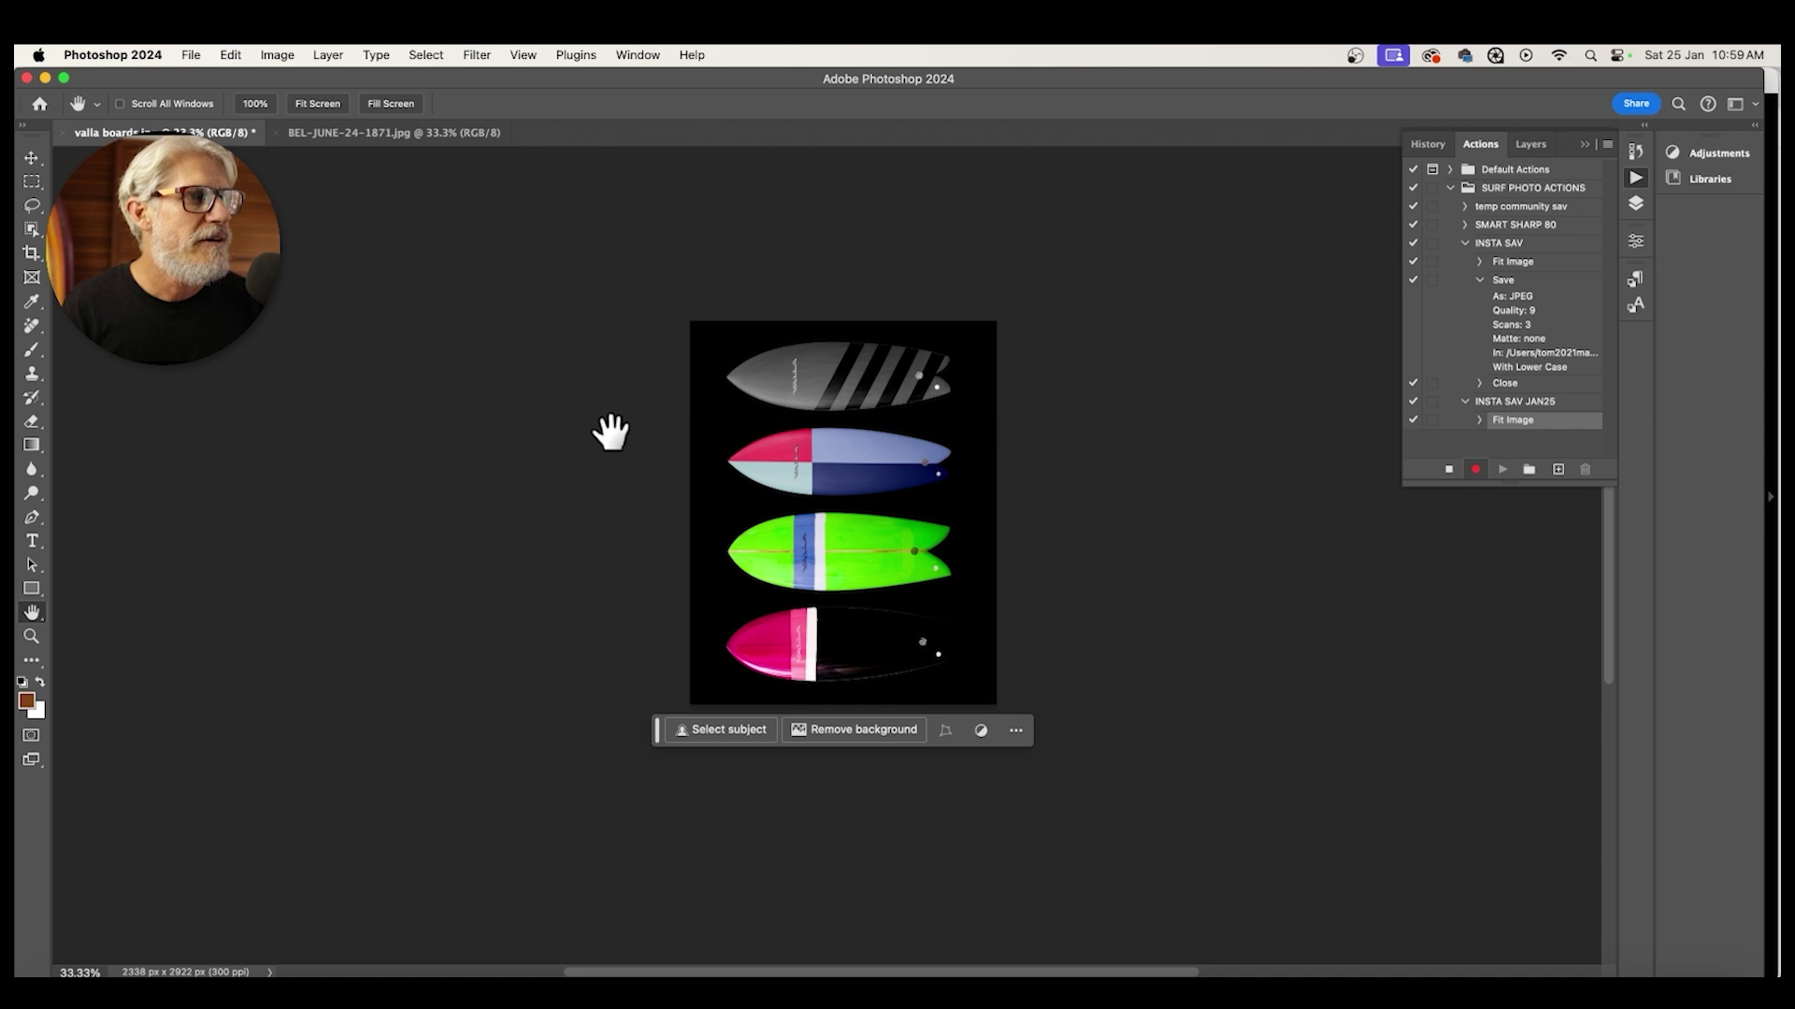
click(277, 54)
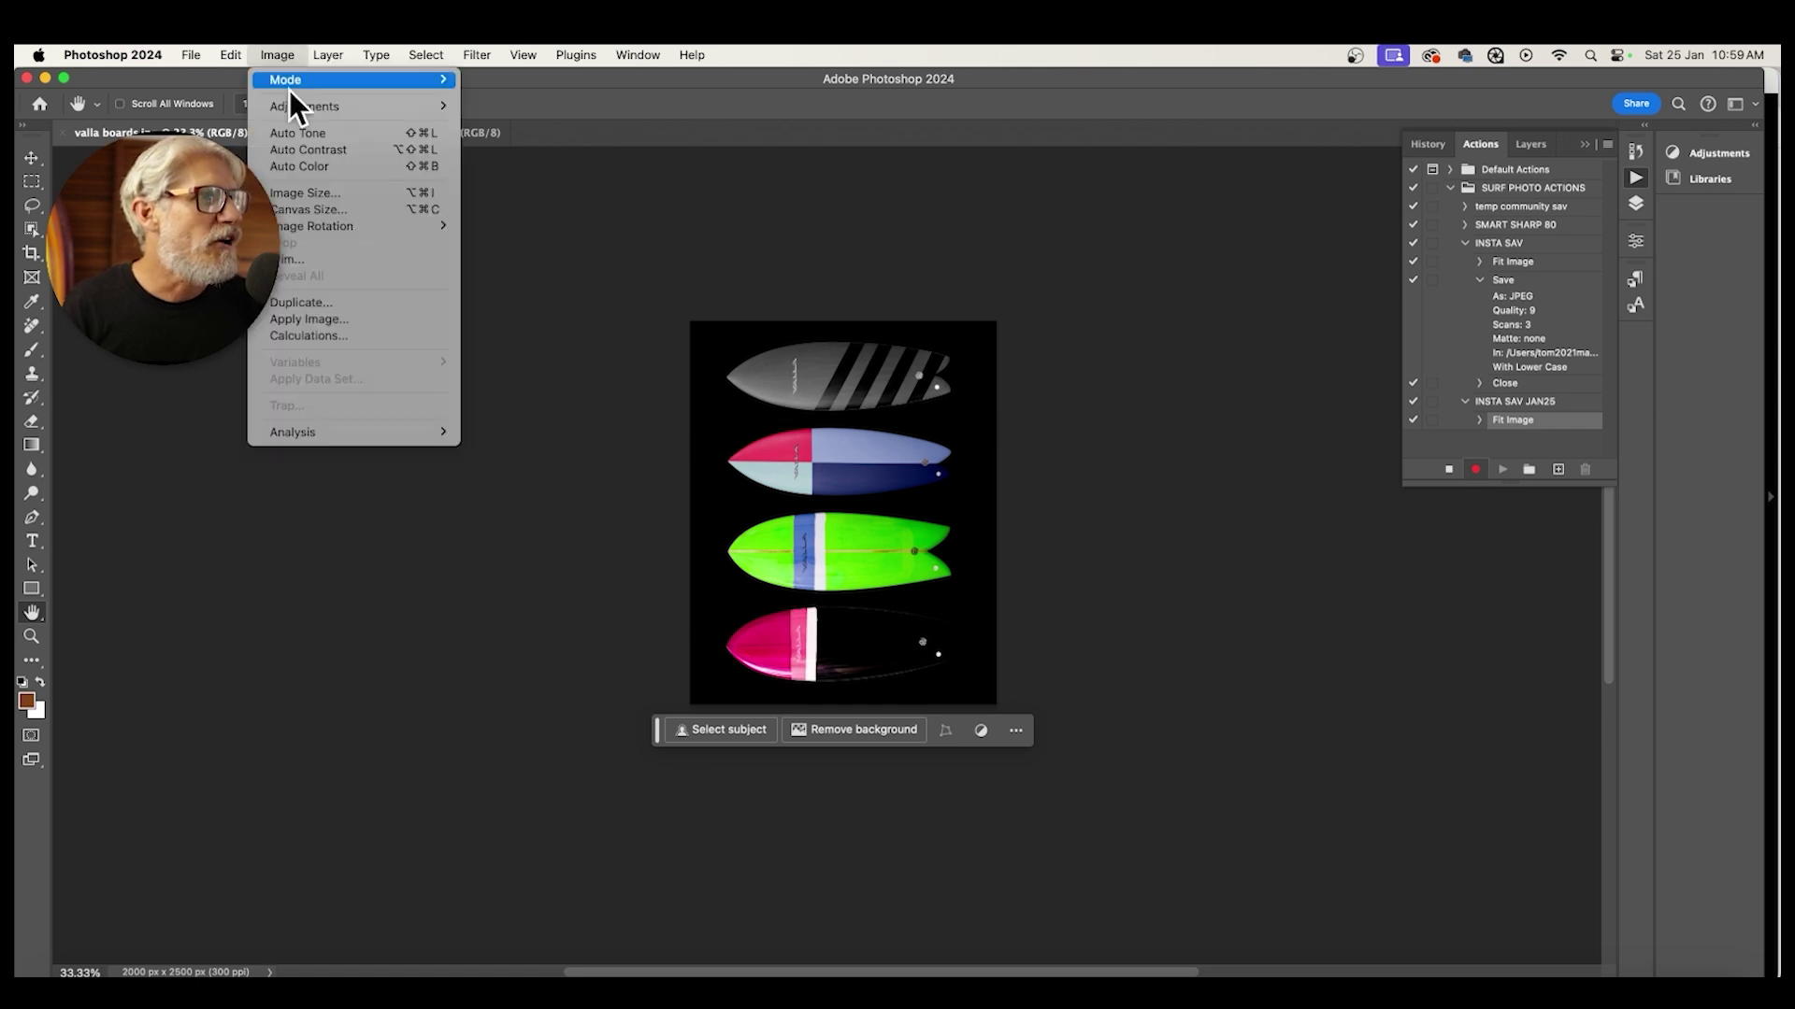
click(325, 192)
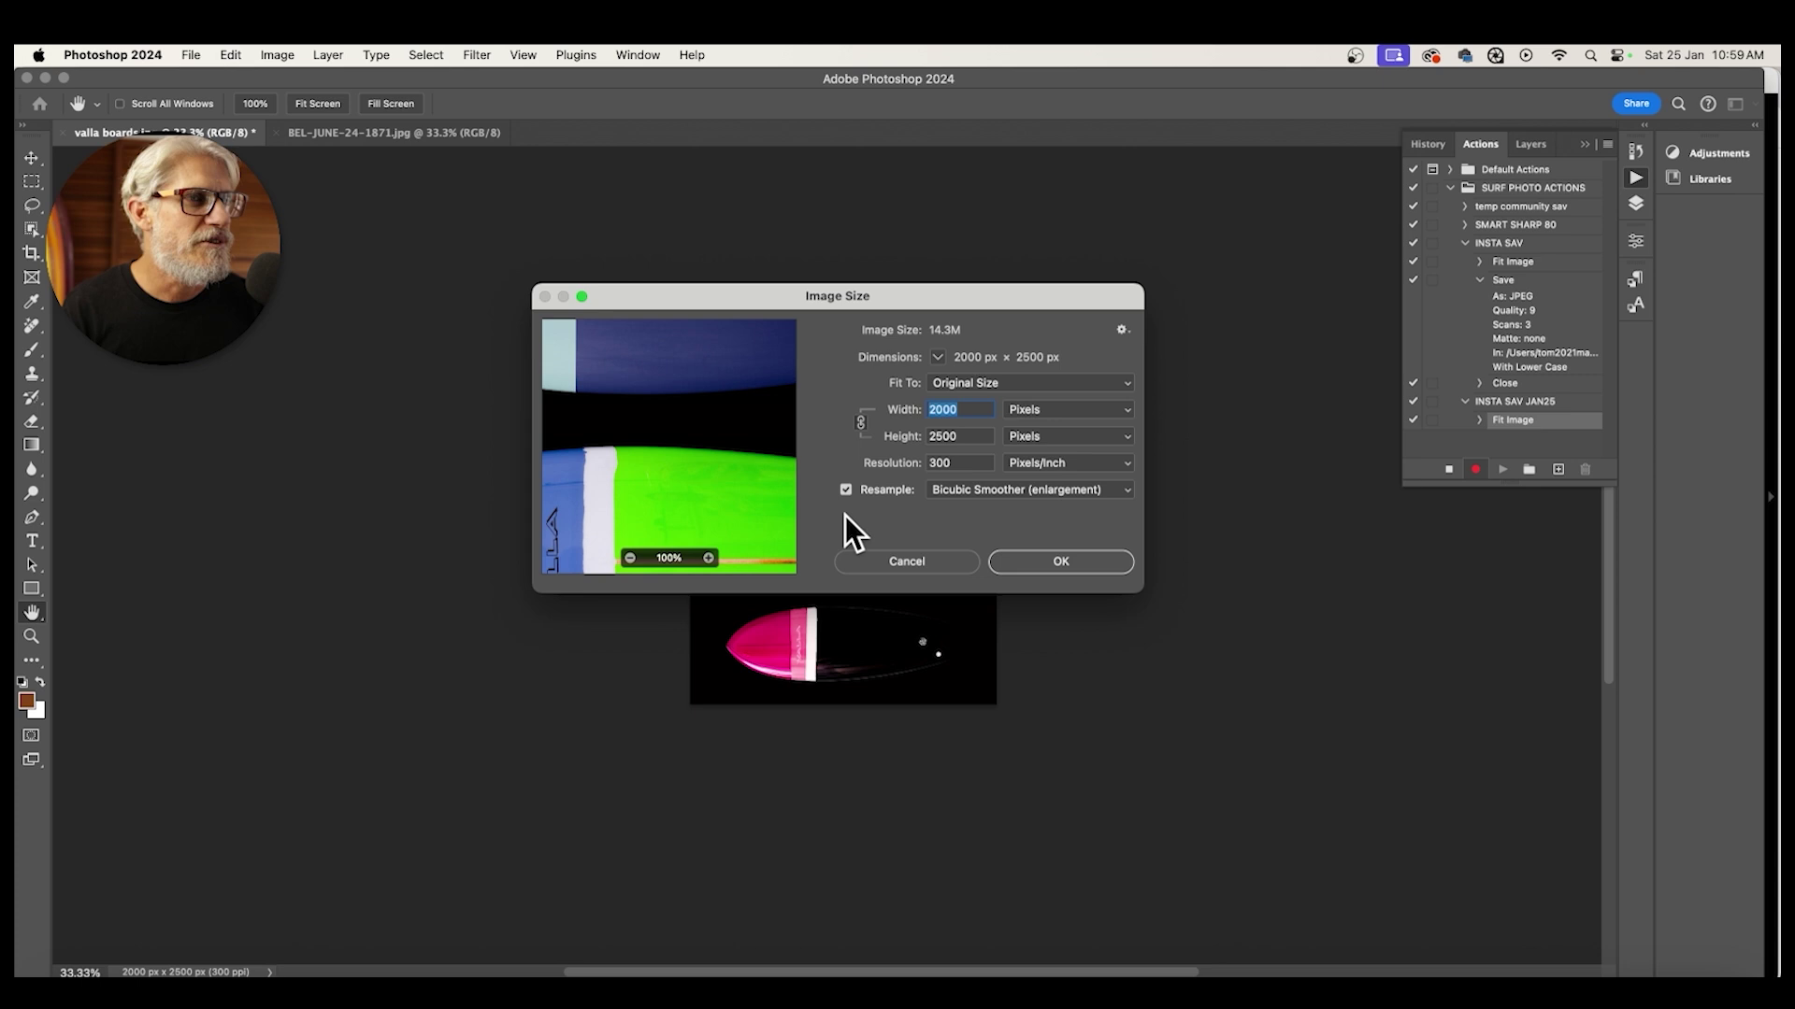
click(914, 566)
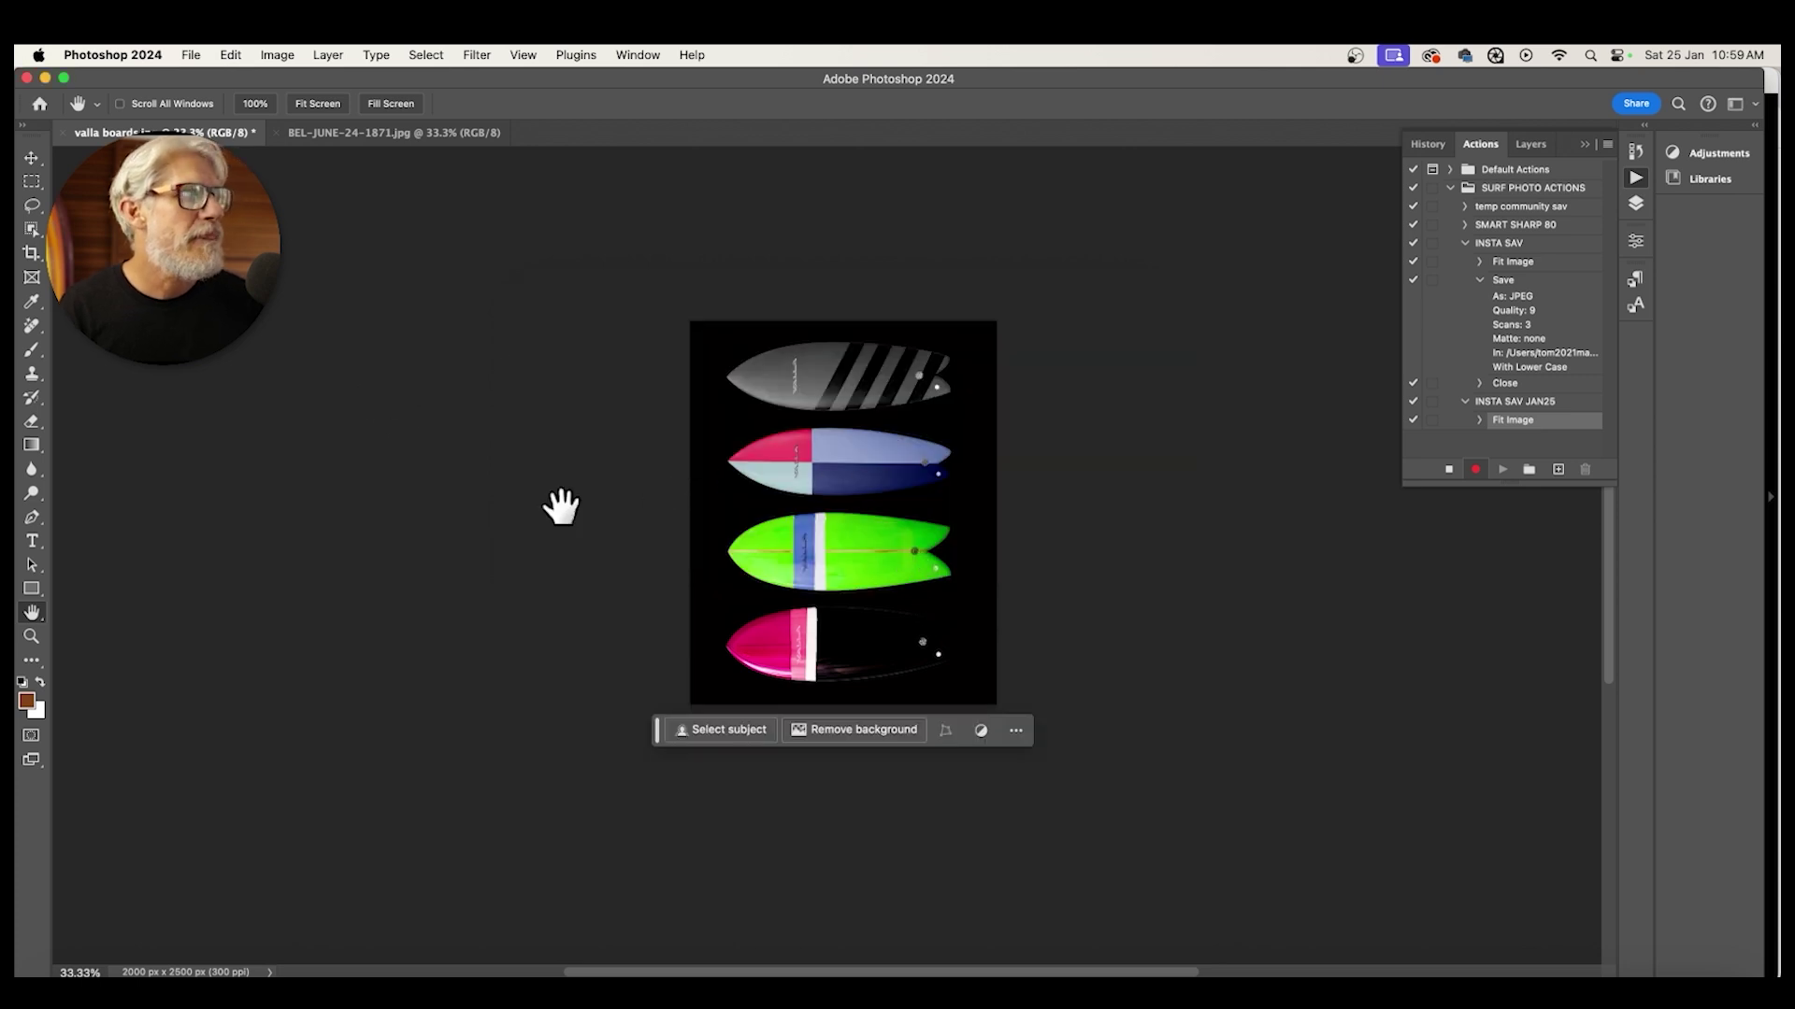
key(super+0)
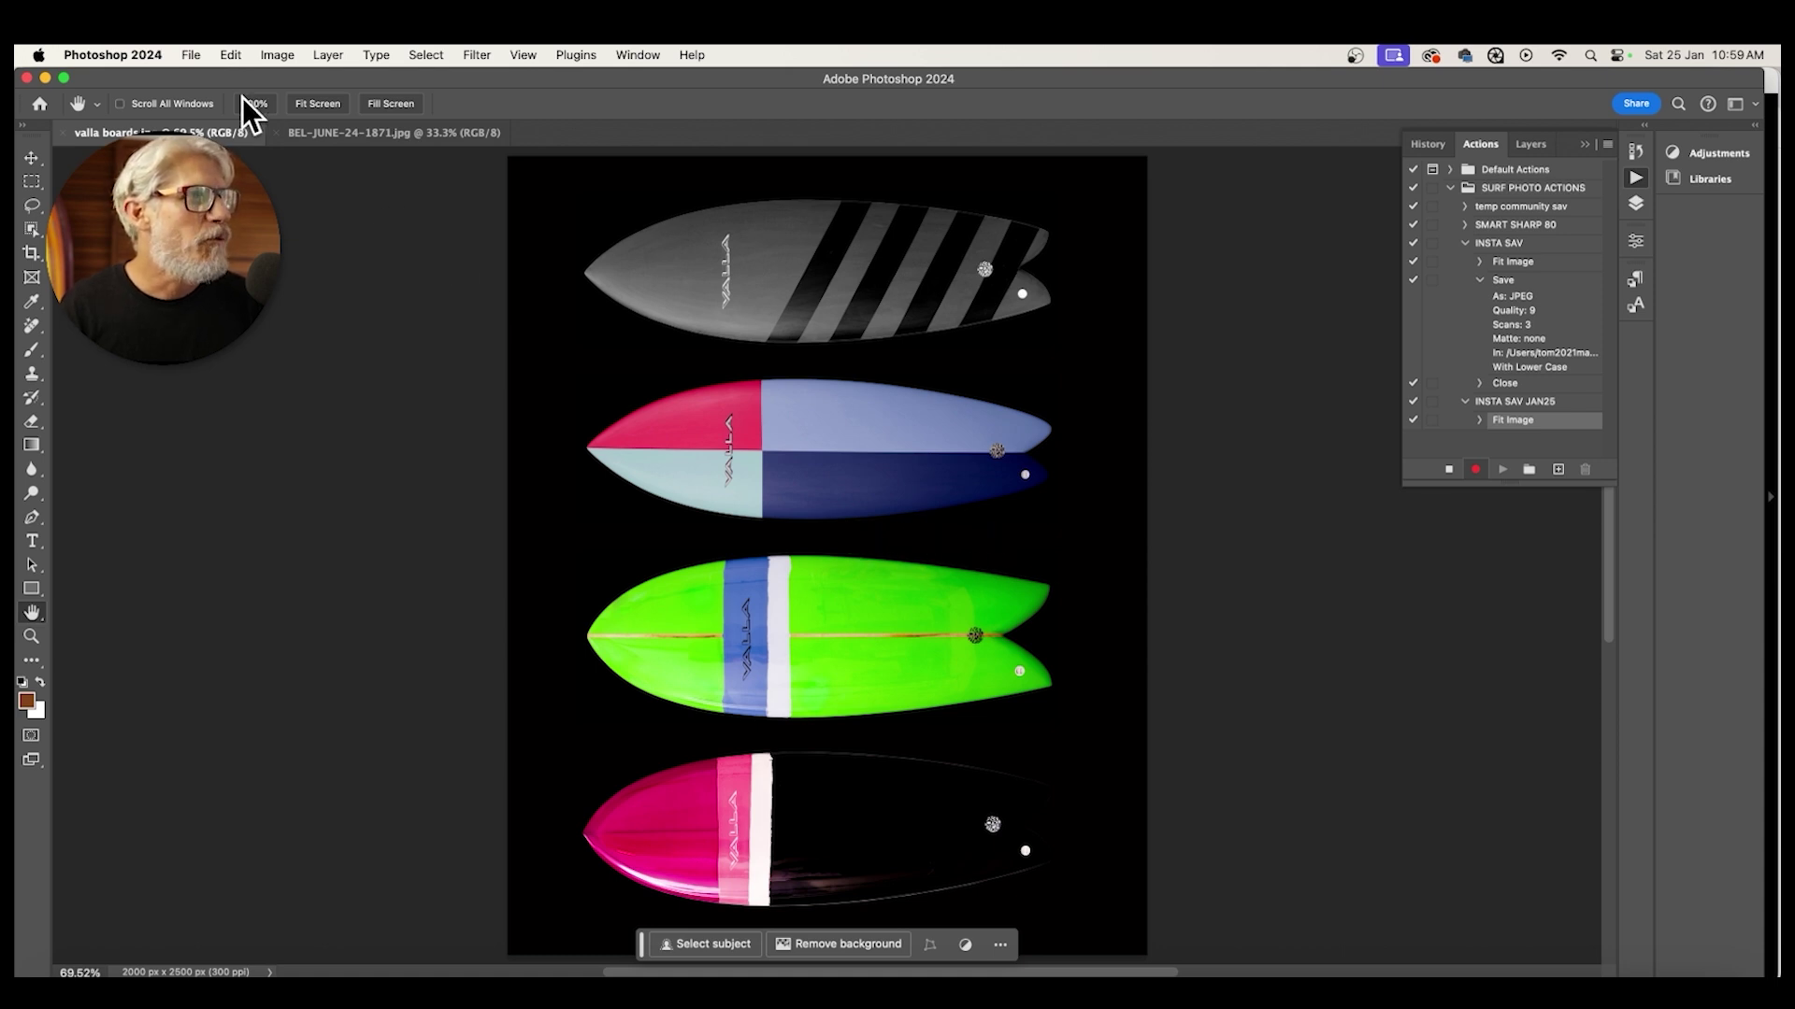
- Save valla boards.jpg as a quality 9 JPEG into Desktop/INSTAGRAM NEW PICS
click(196, 56)
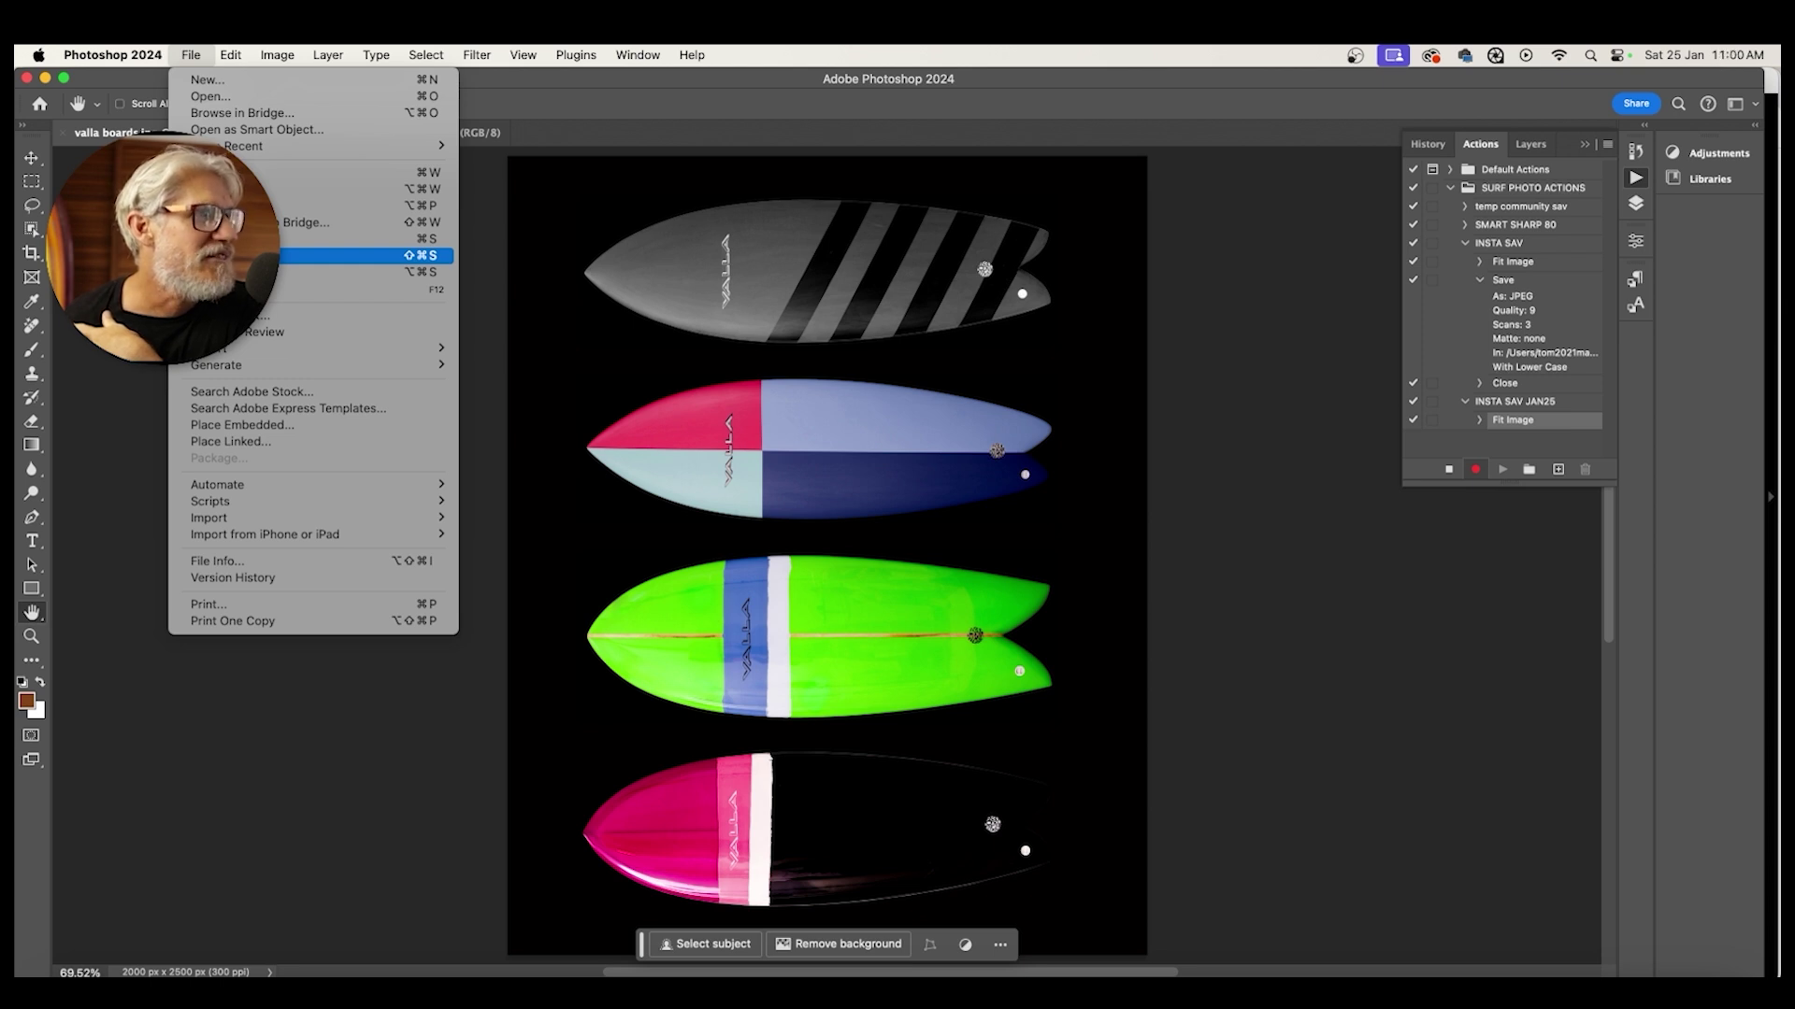
key(Return)
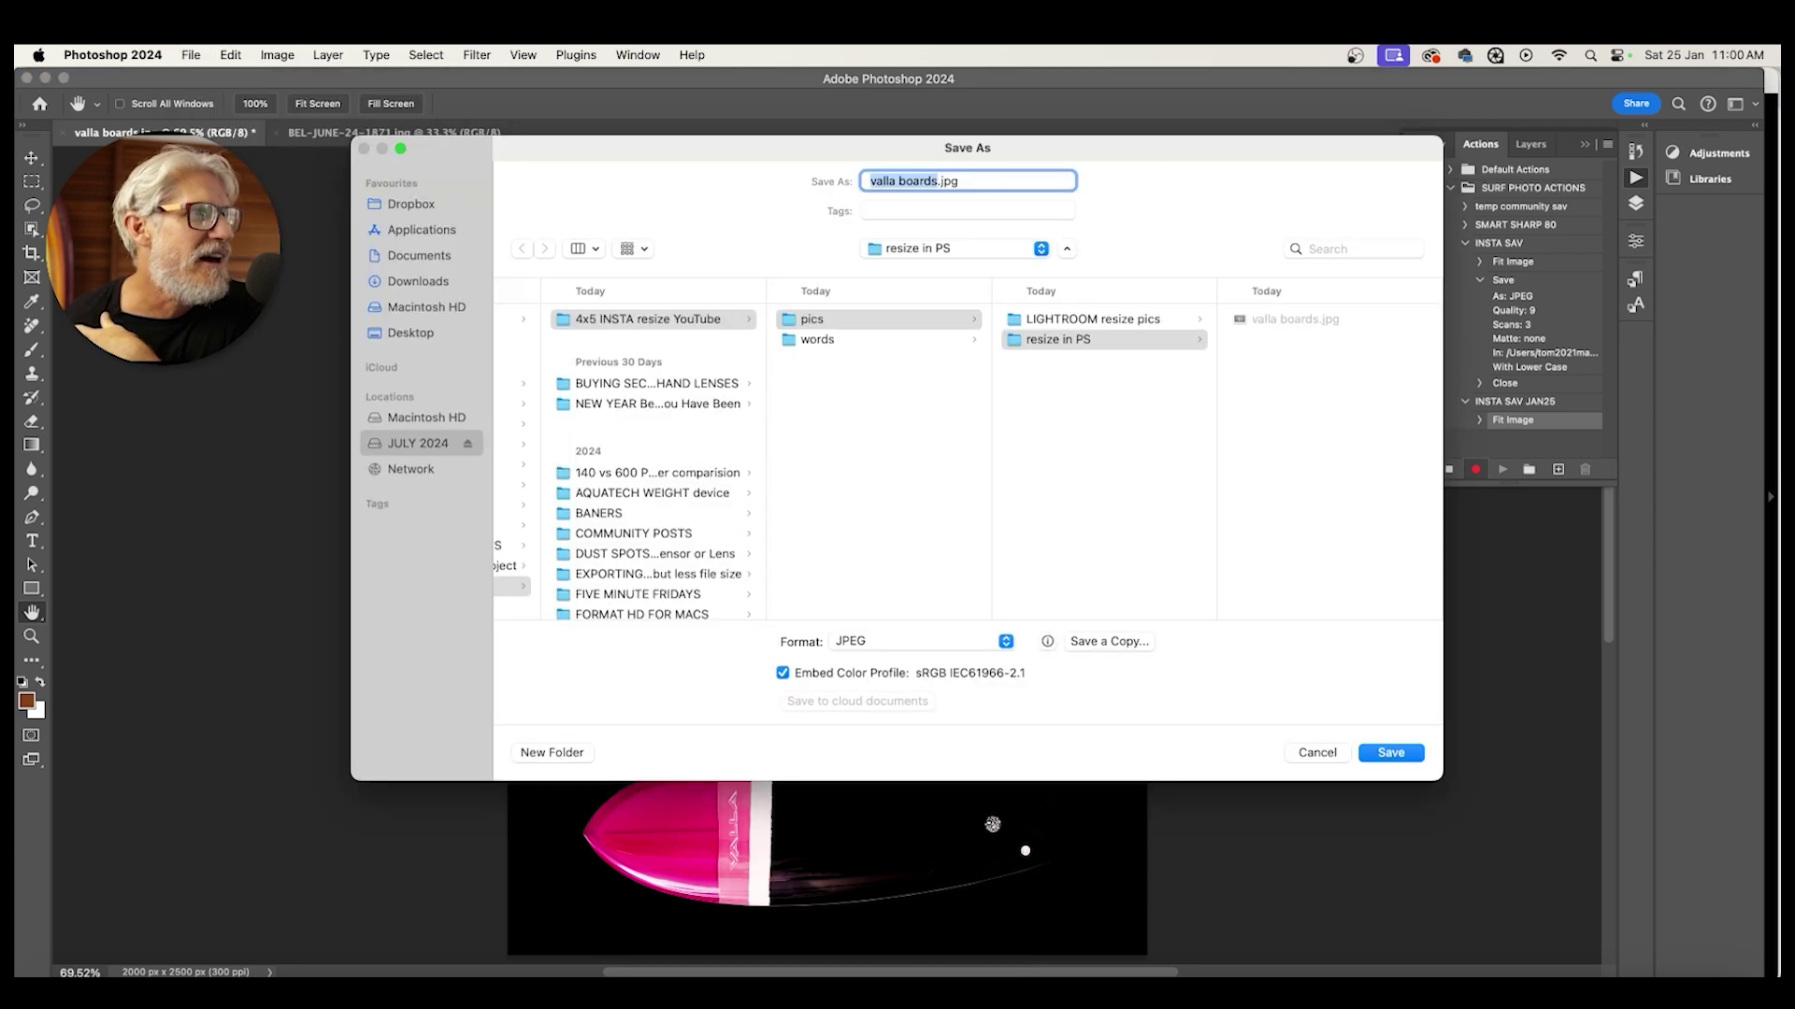
click(400, 333)
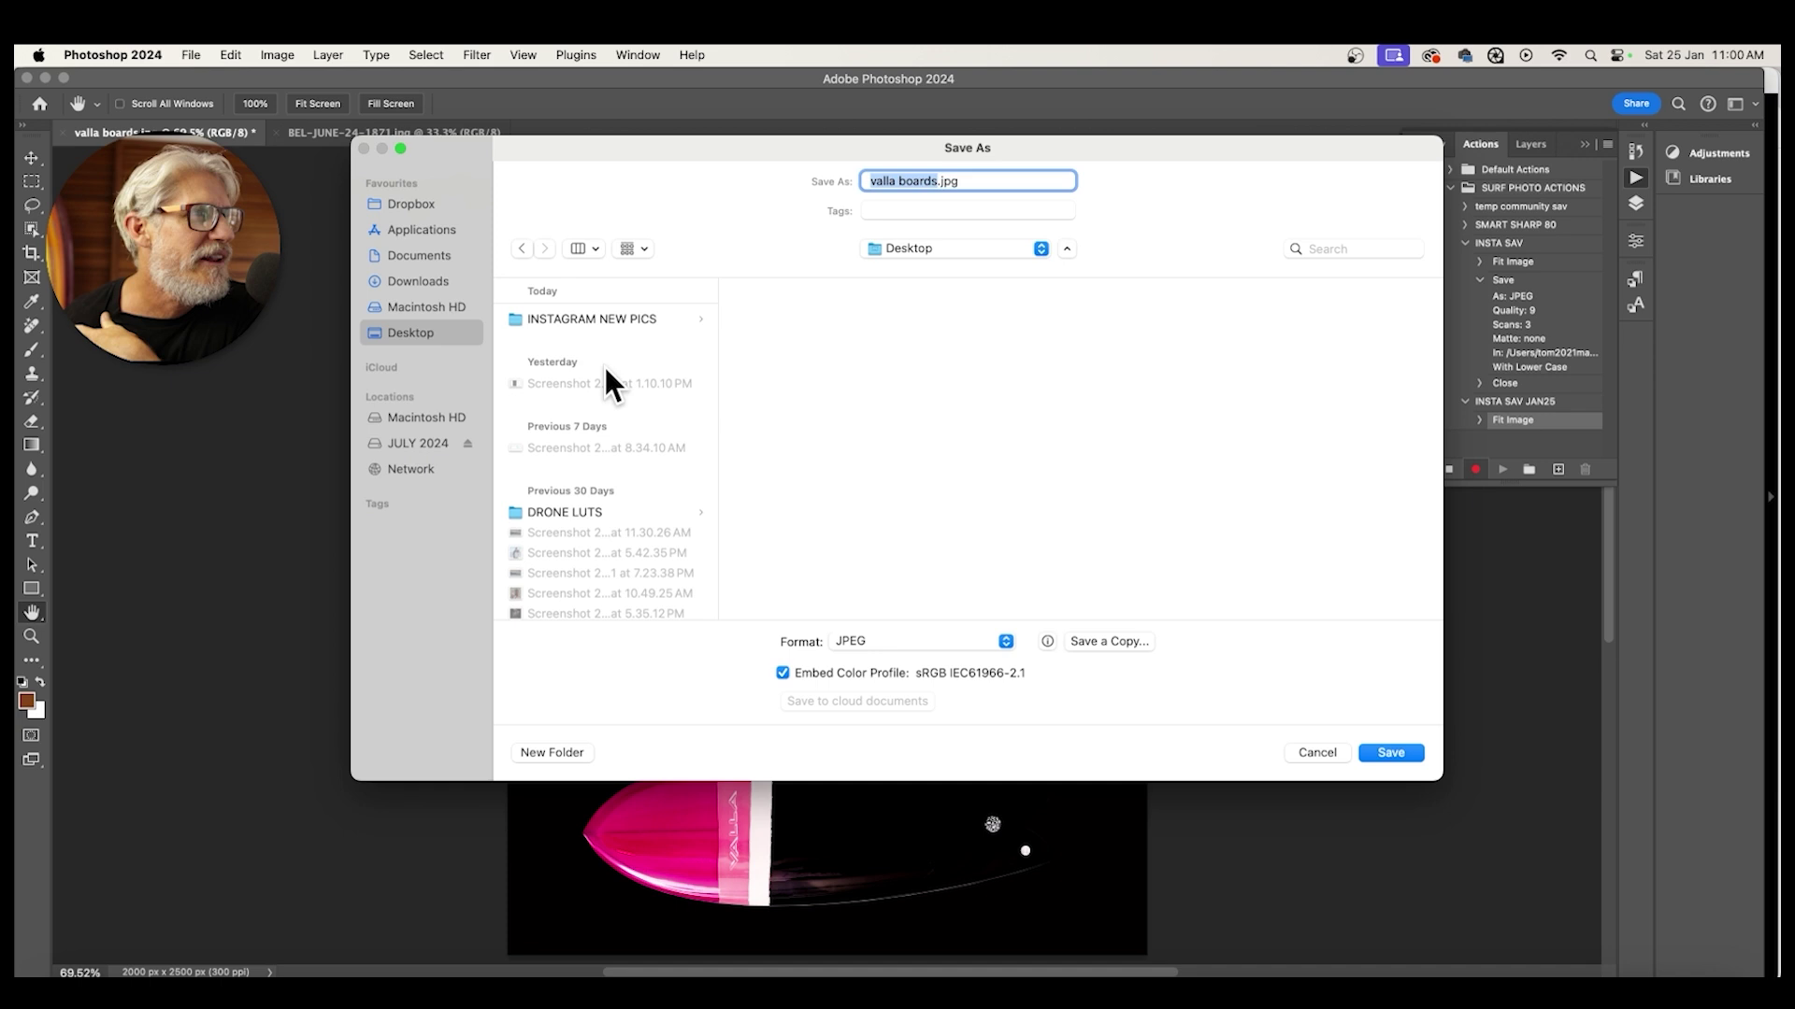
click(580, 324)
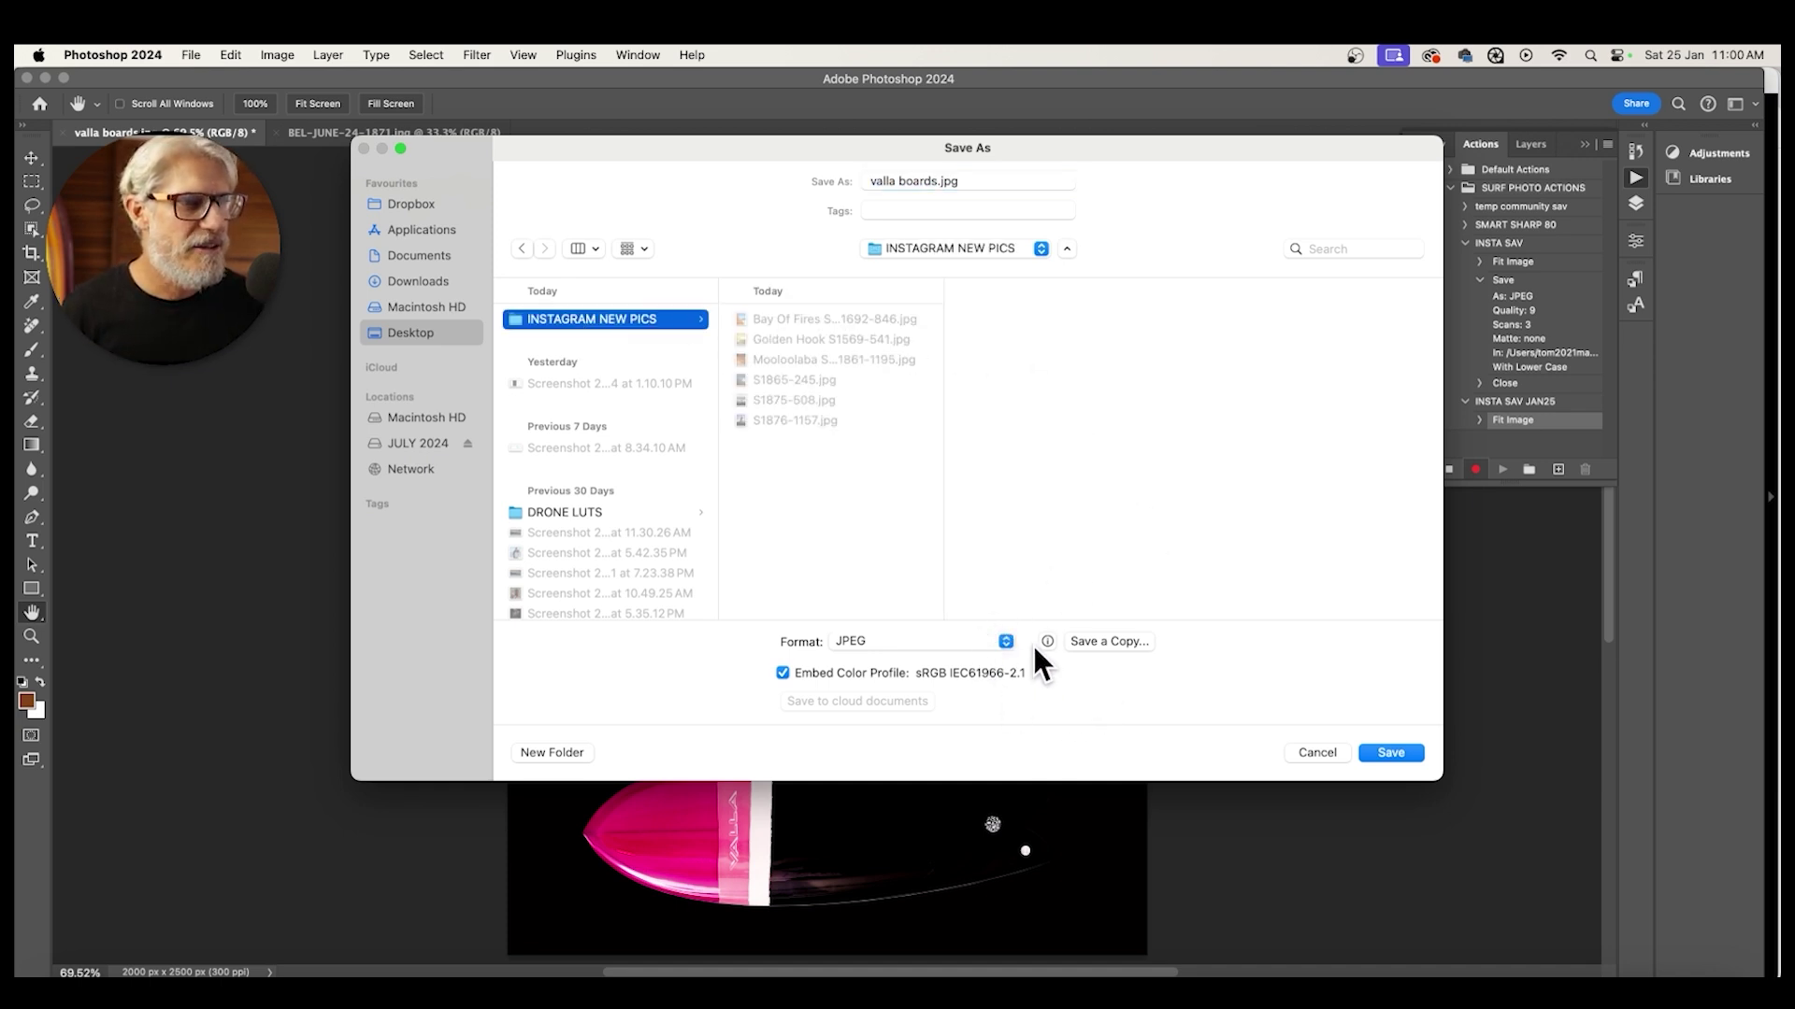
click(1404, 758)
drag(903, 397, 901, 396)
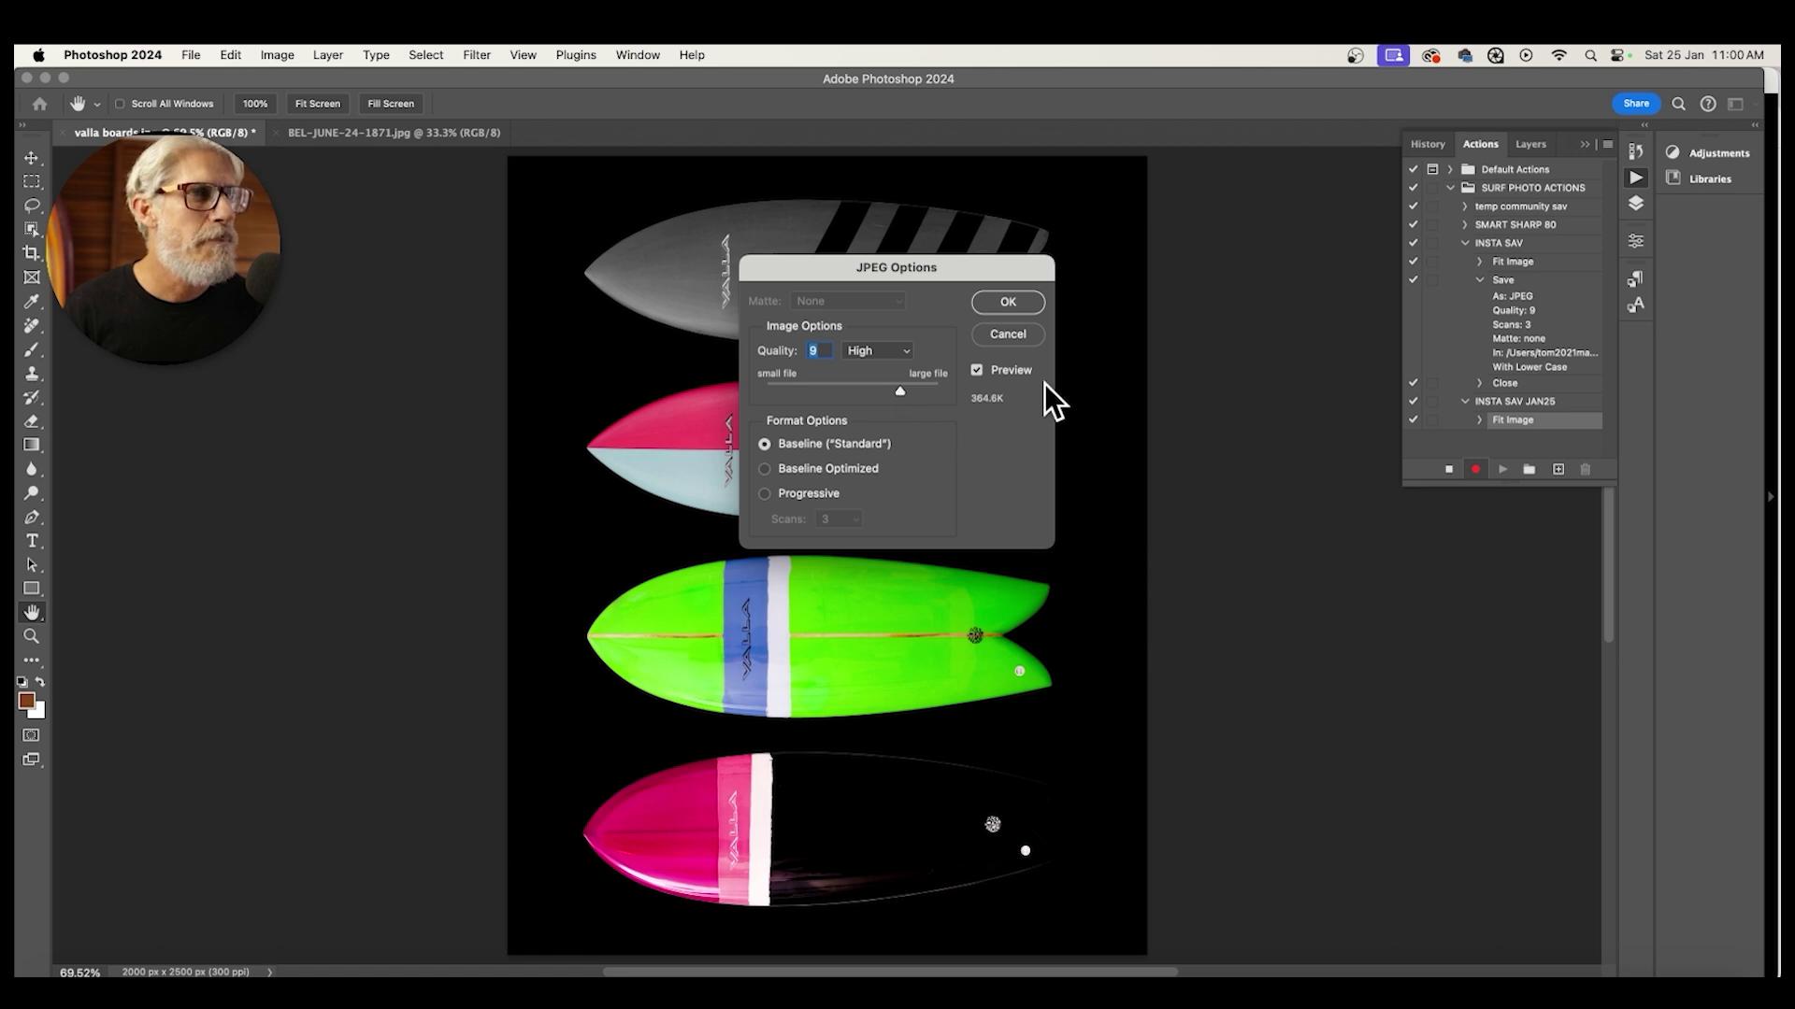
click(996, 301)
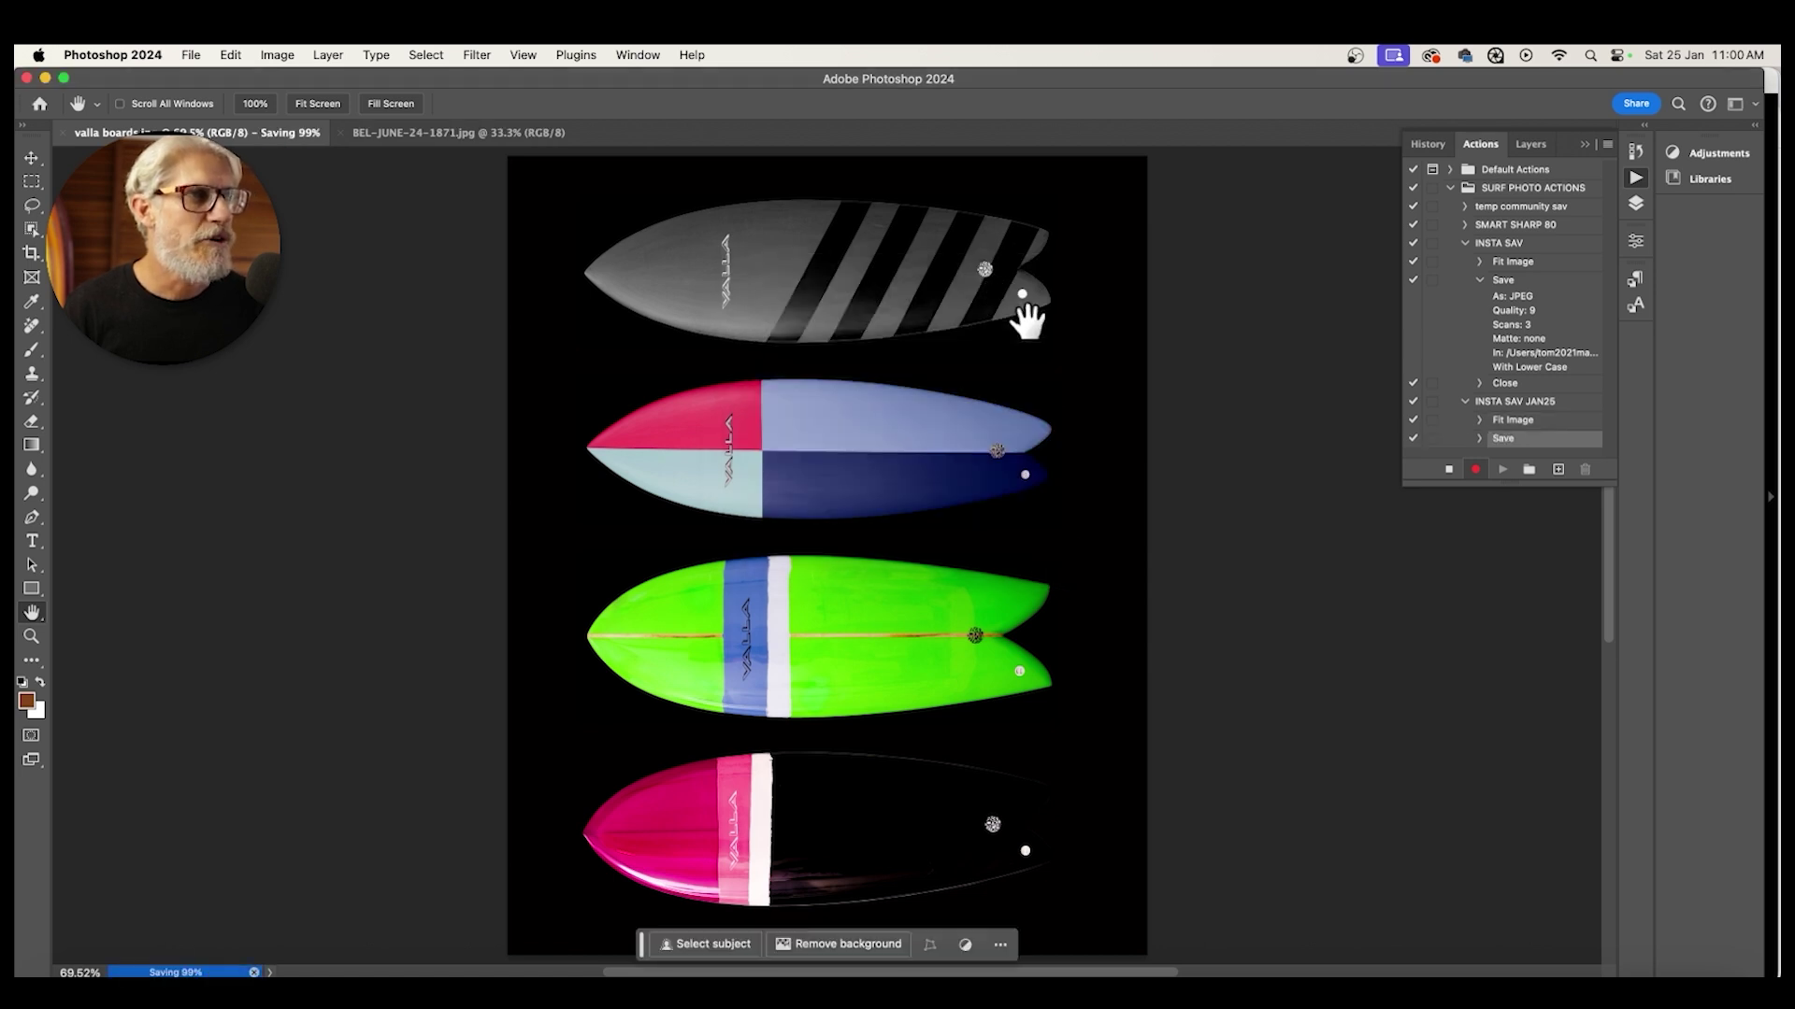
- Close the saved boards image and select the INSTA SAV JAN25 action
click(64, 134)
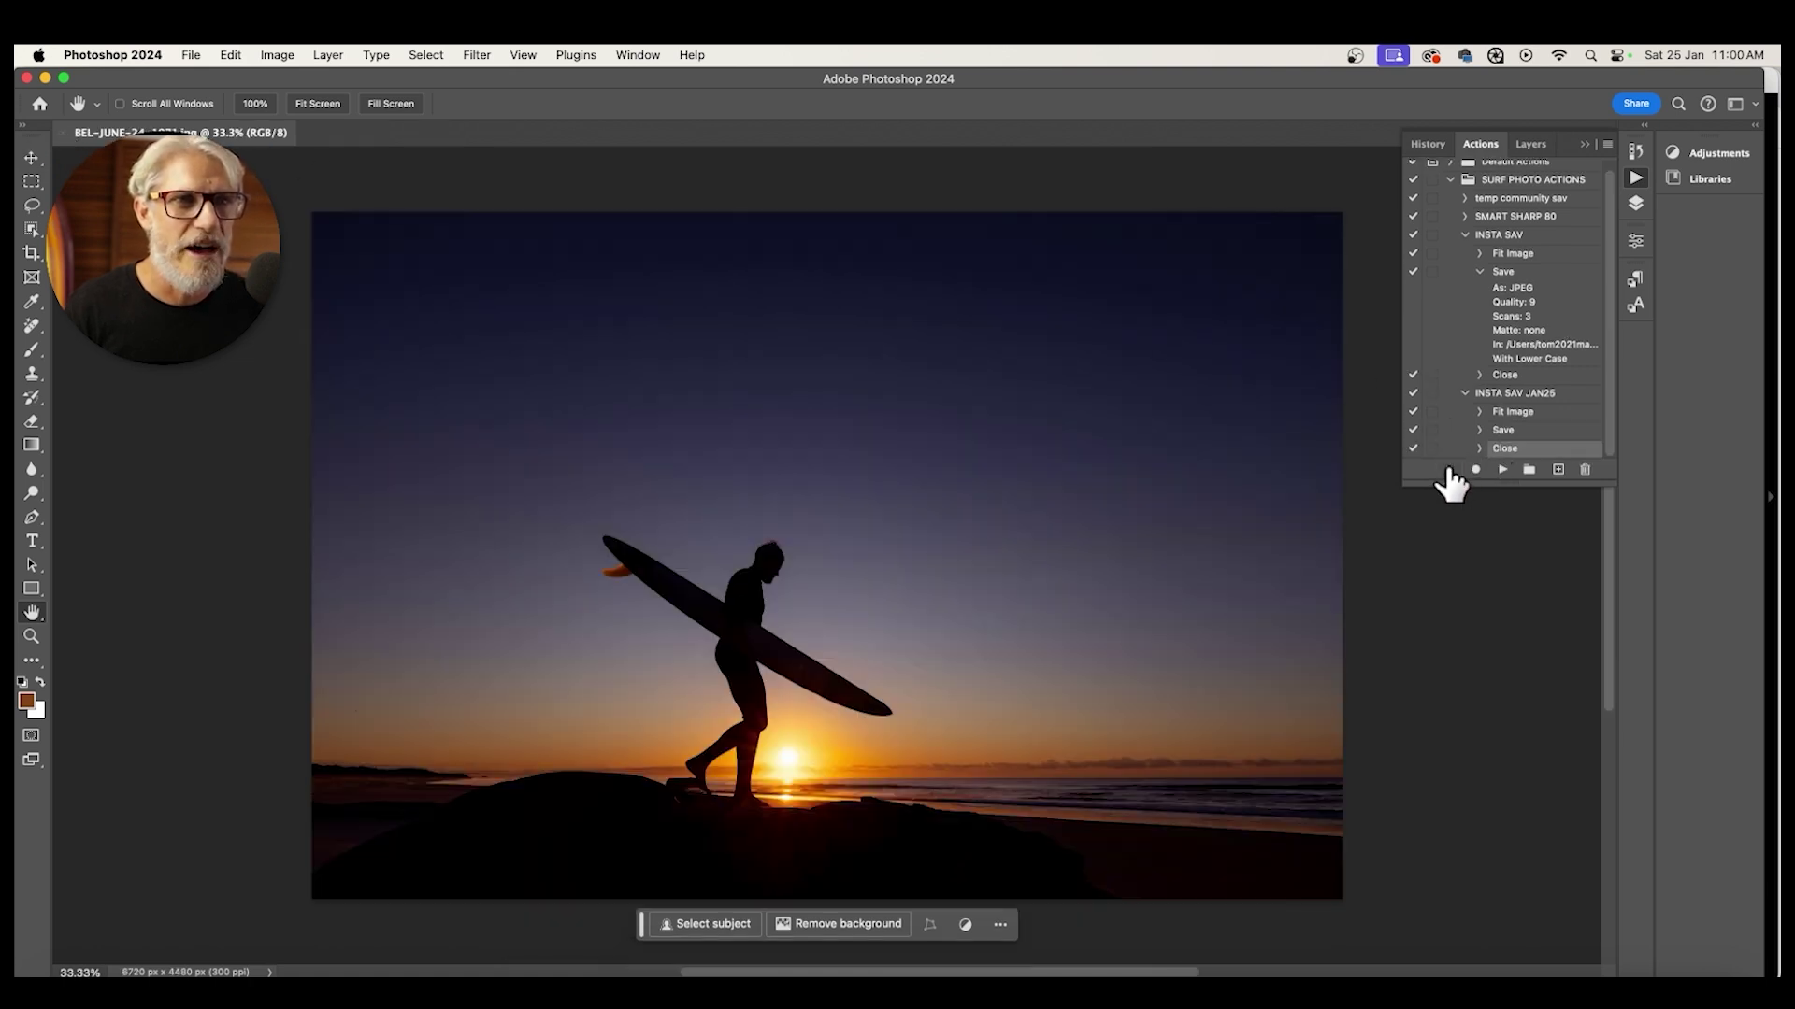
click(1521, 394)
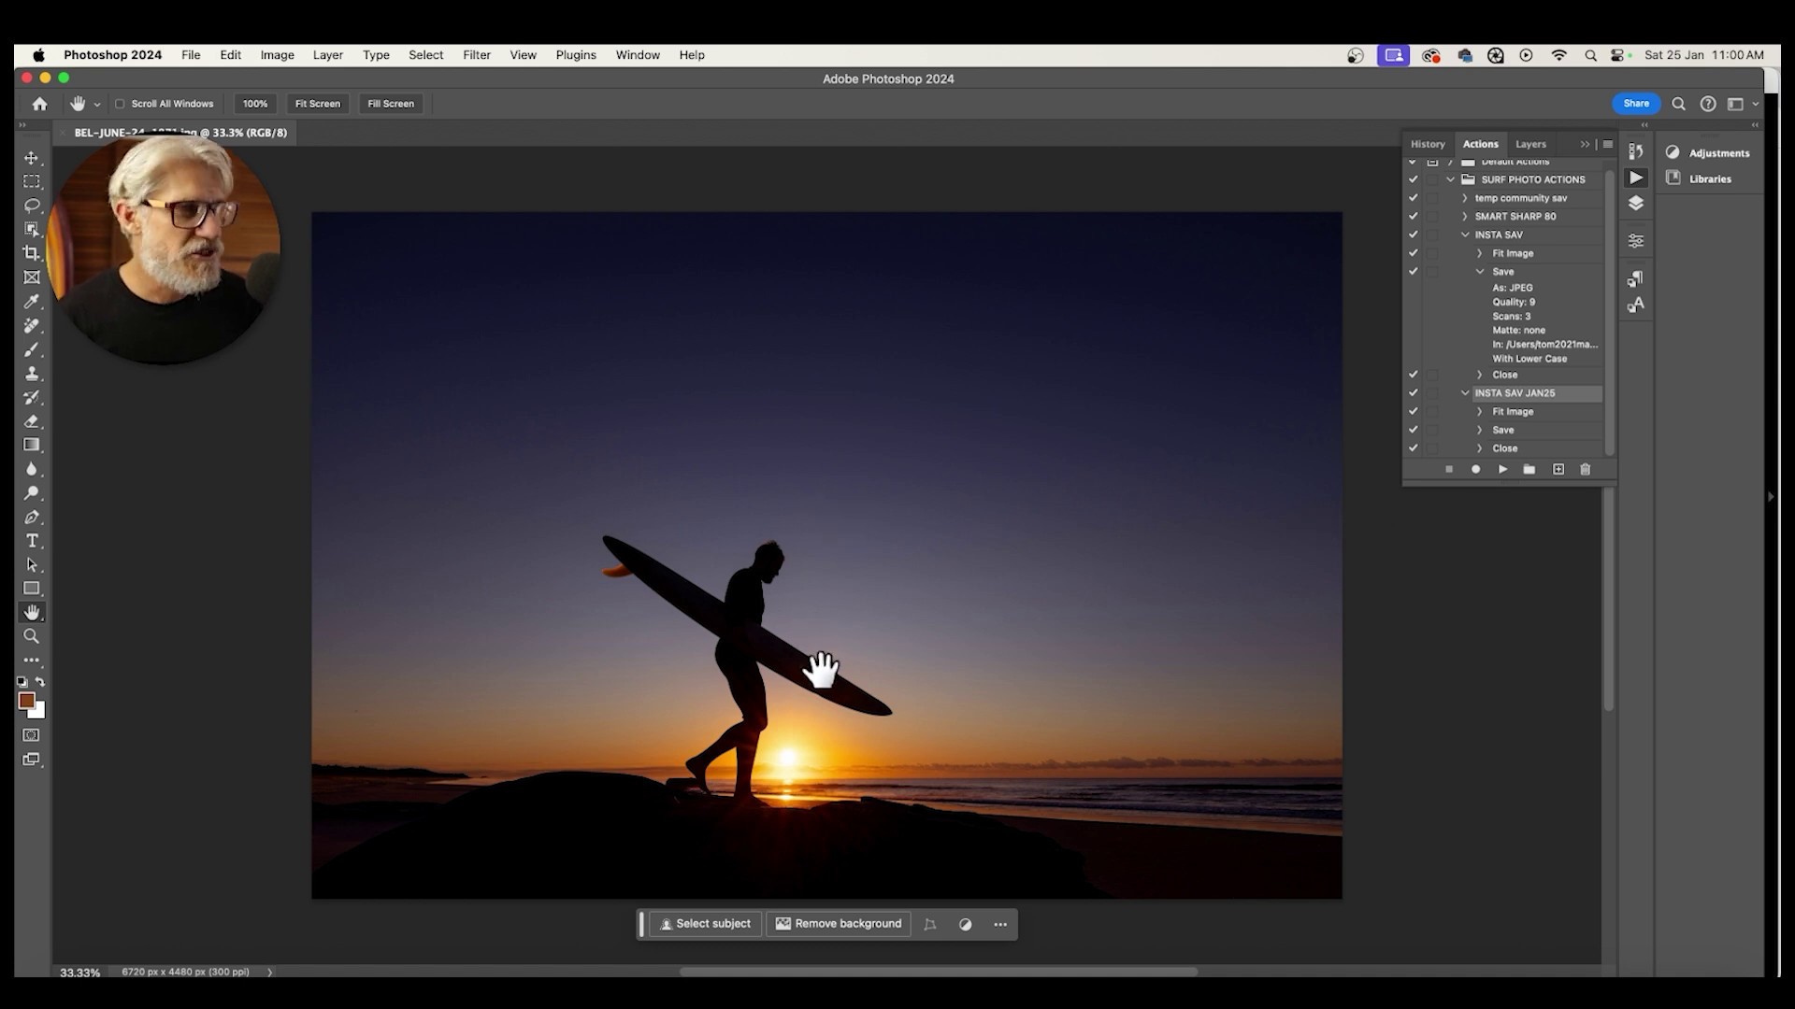
- Crop the surfer silhouette to 4:5 (3584 x 4480 px) and play INSTA SAV JAN25 on it
key(c)
drag(777, 502, 883, 502)
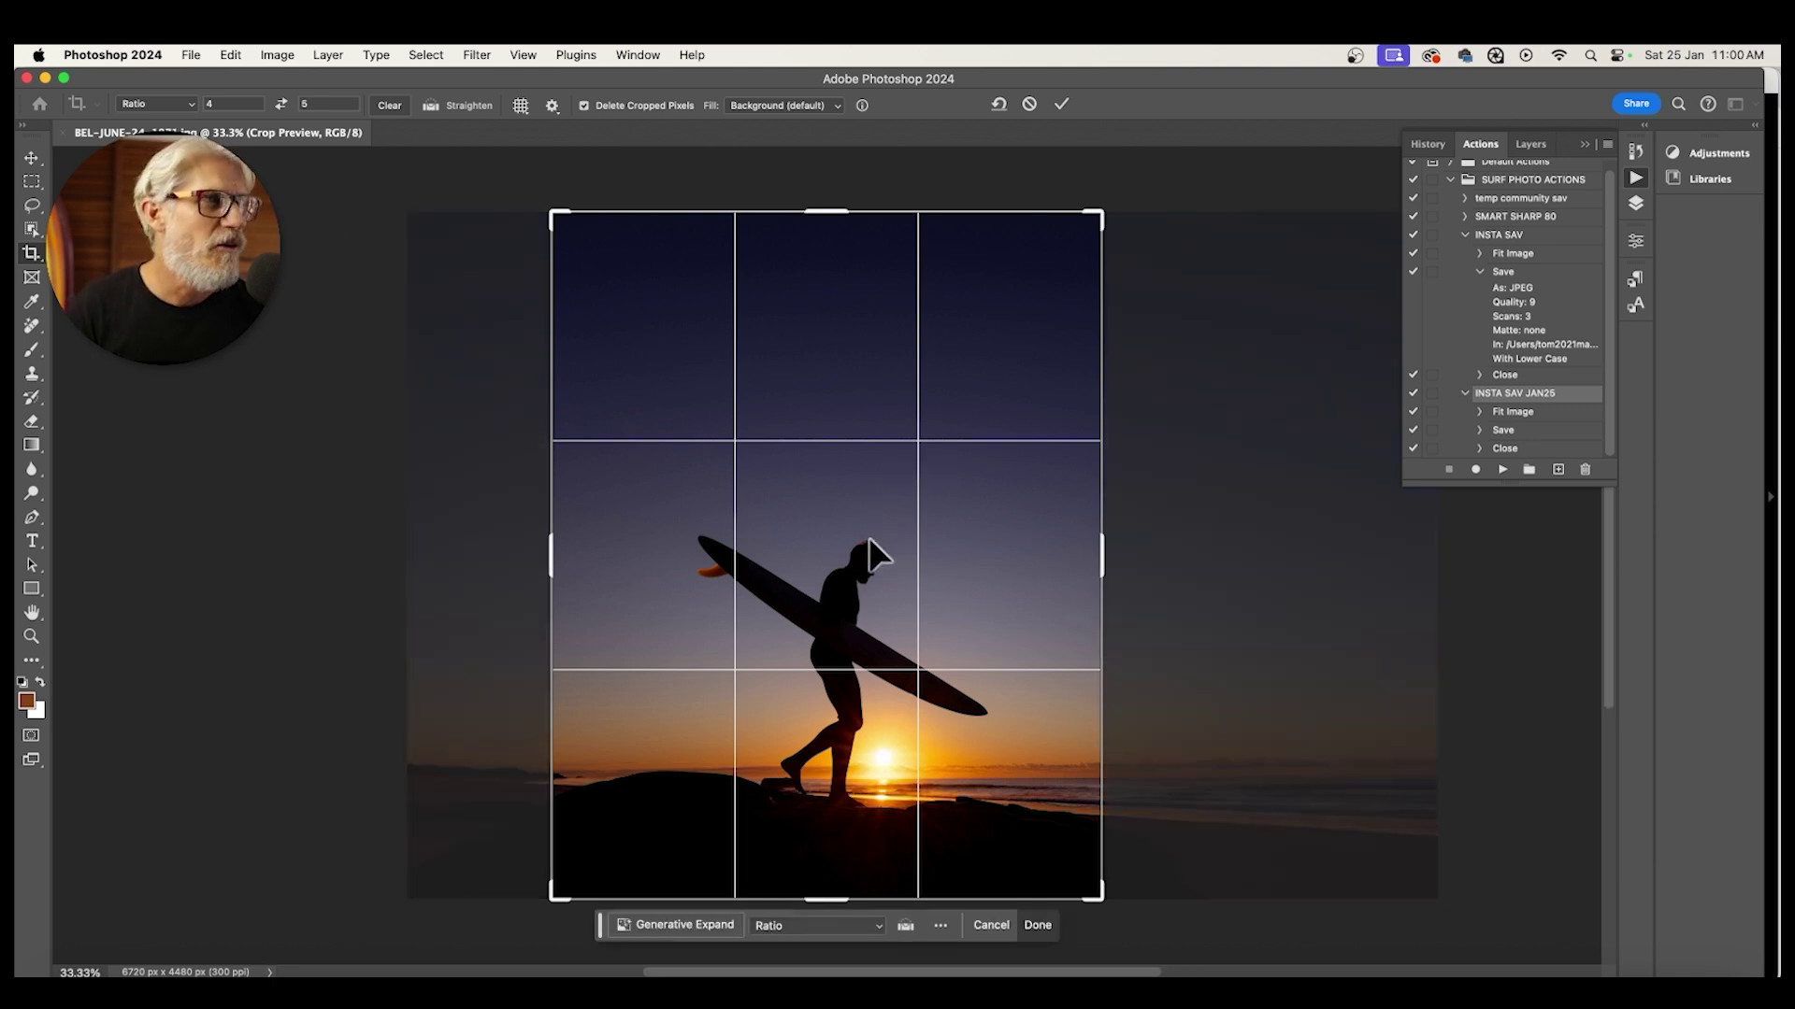
key(Return)
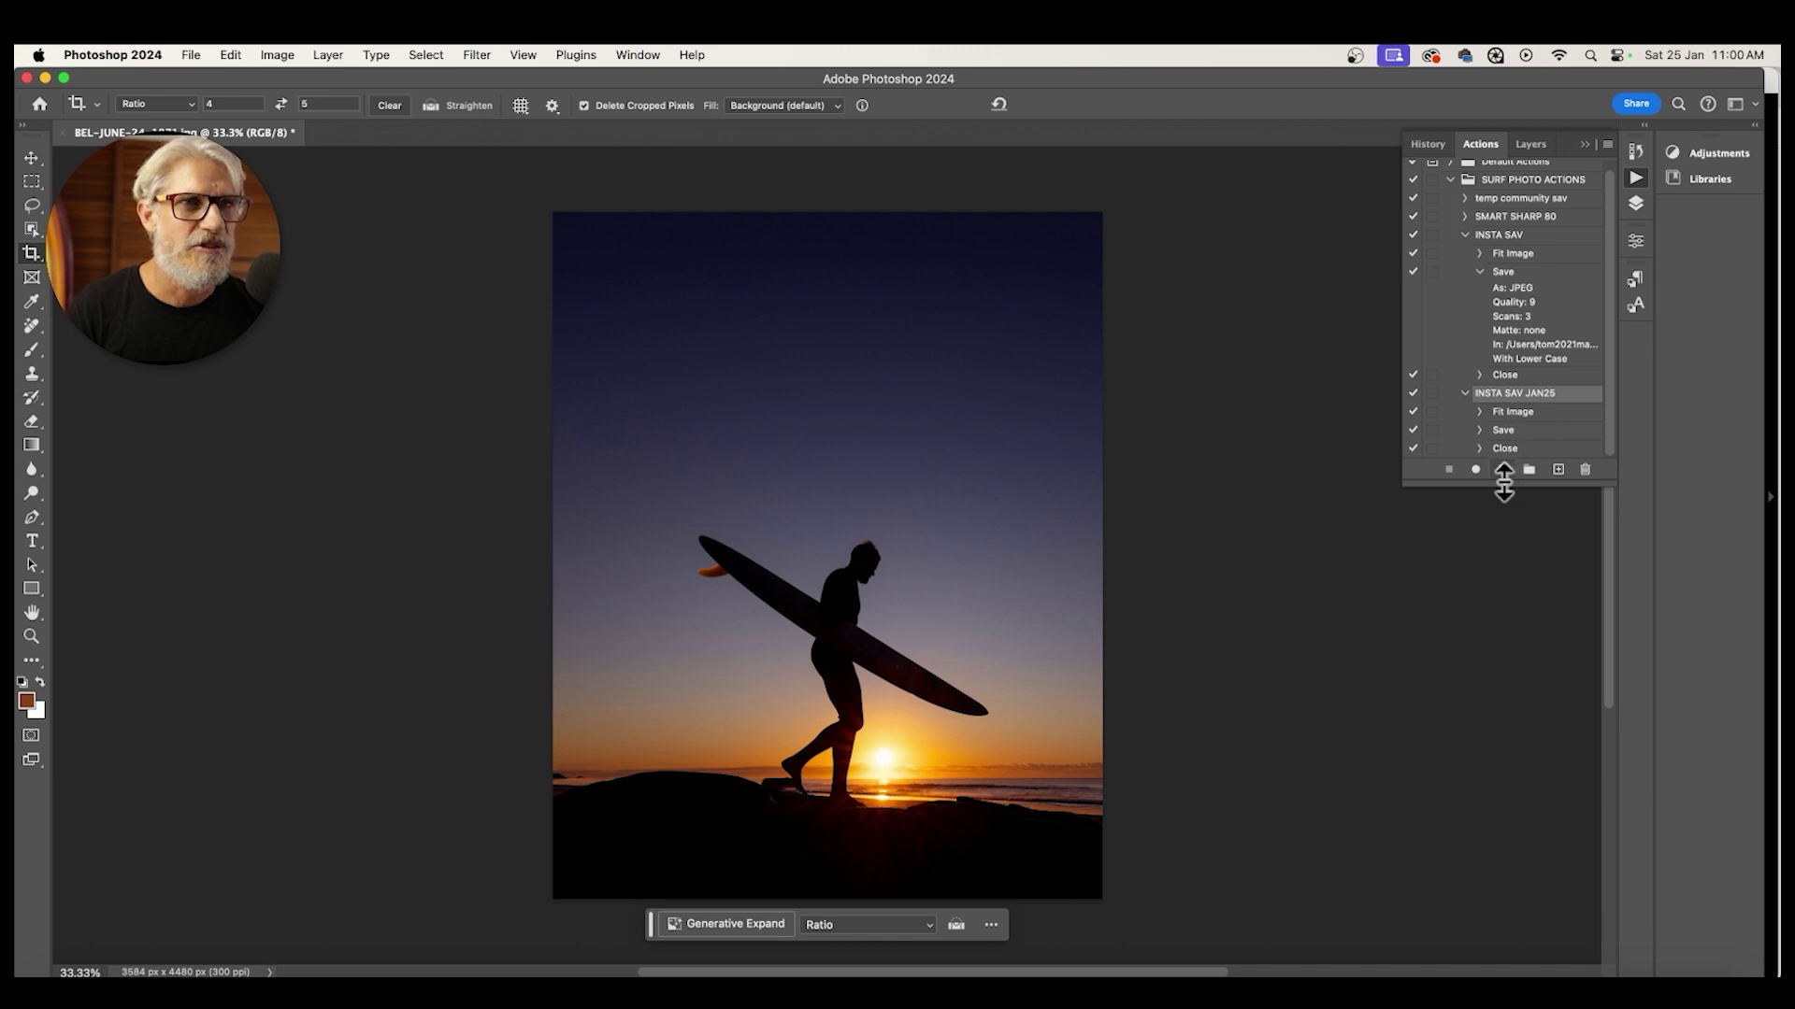
click(1502, 470)
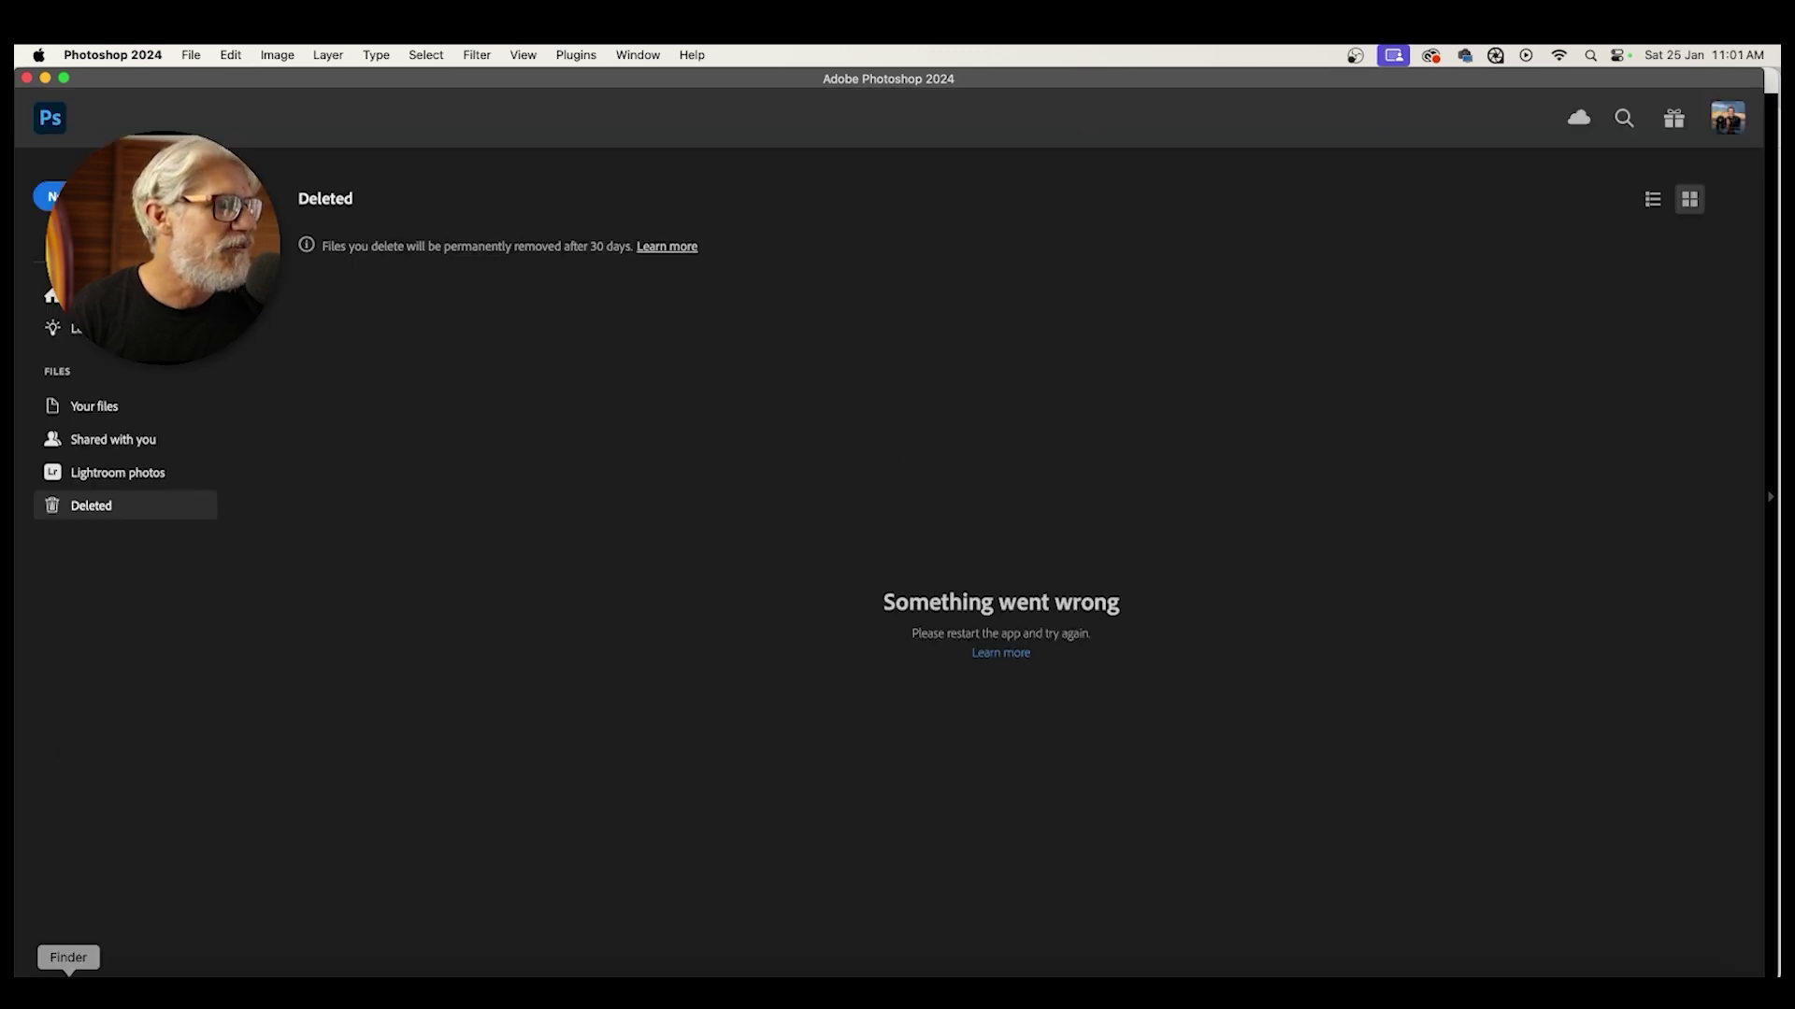
- In Finder's INSTAGRAM NEW PICS folder, select BEL-JUNE-24-1871.jpg and preview it full size with Quick Look
click(70, 972)
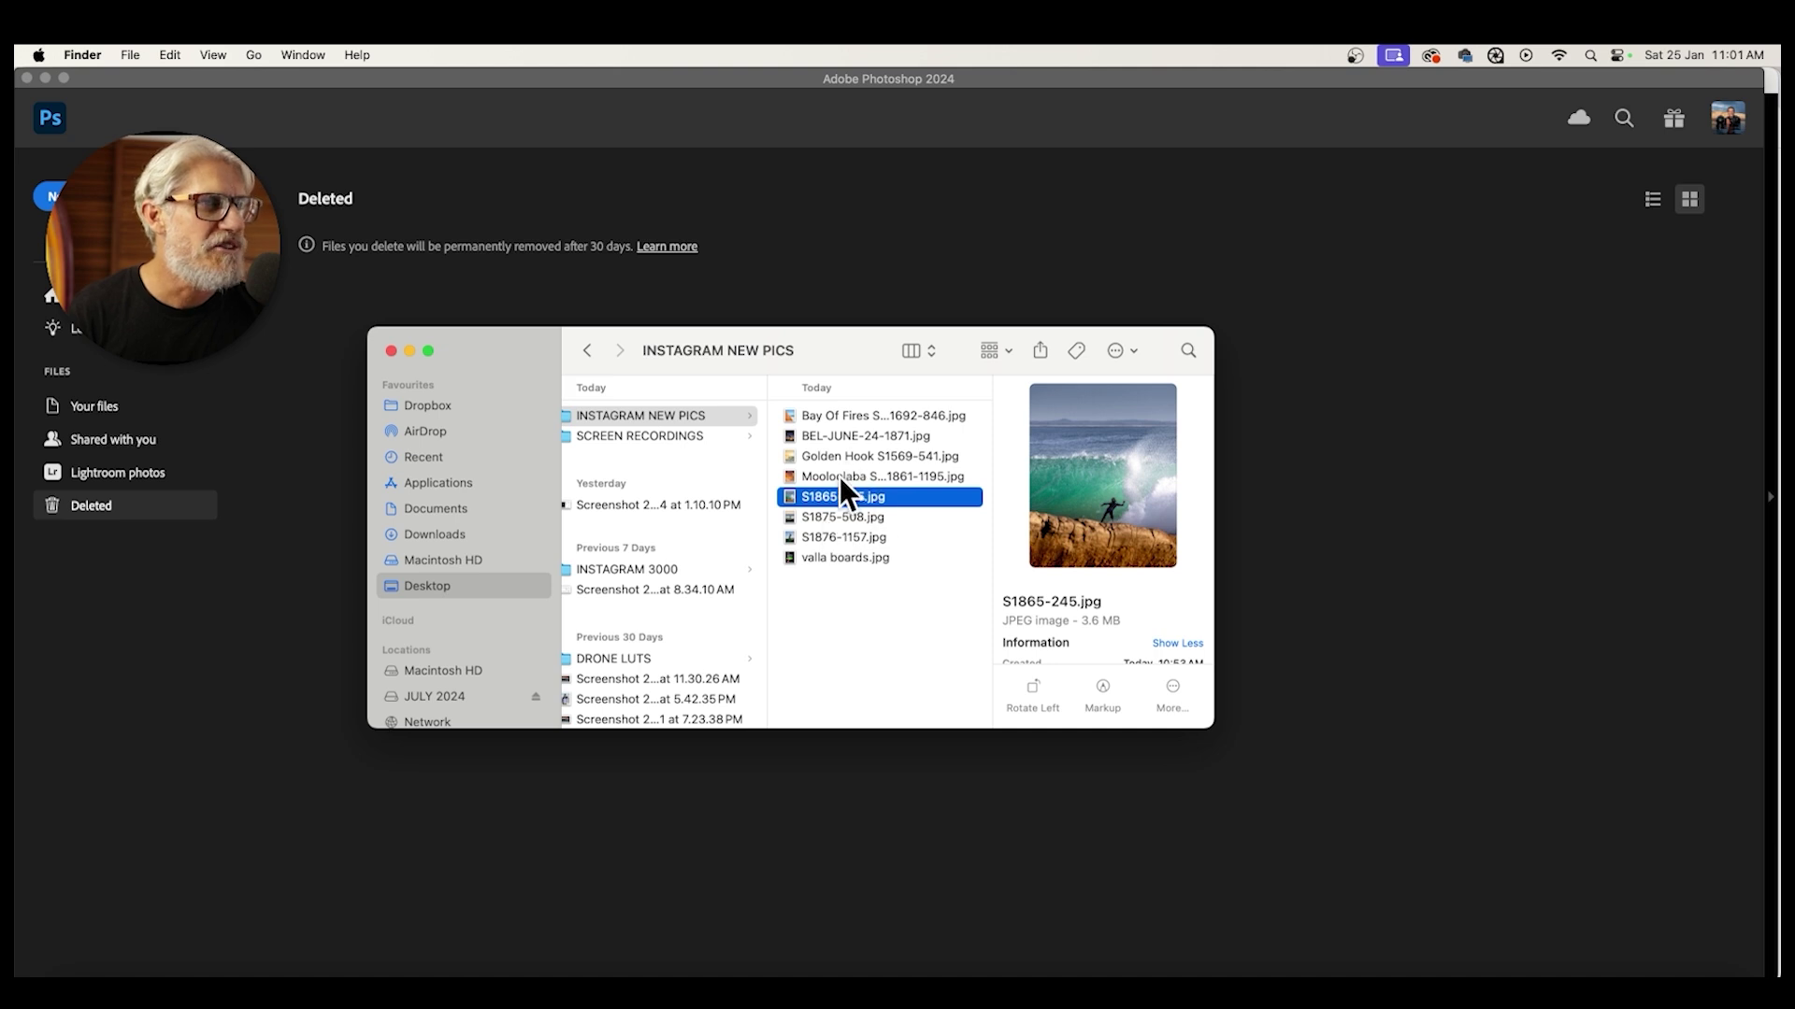
click(836, 537)
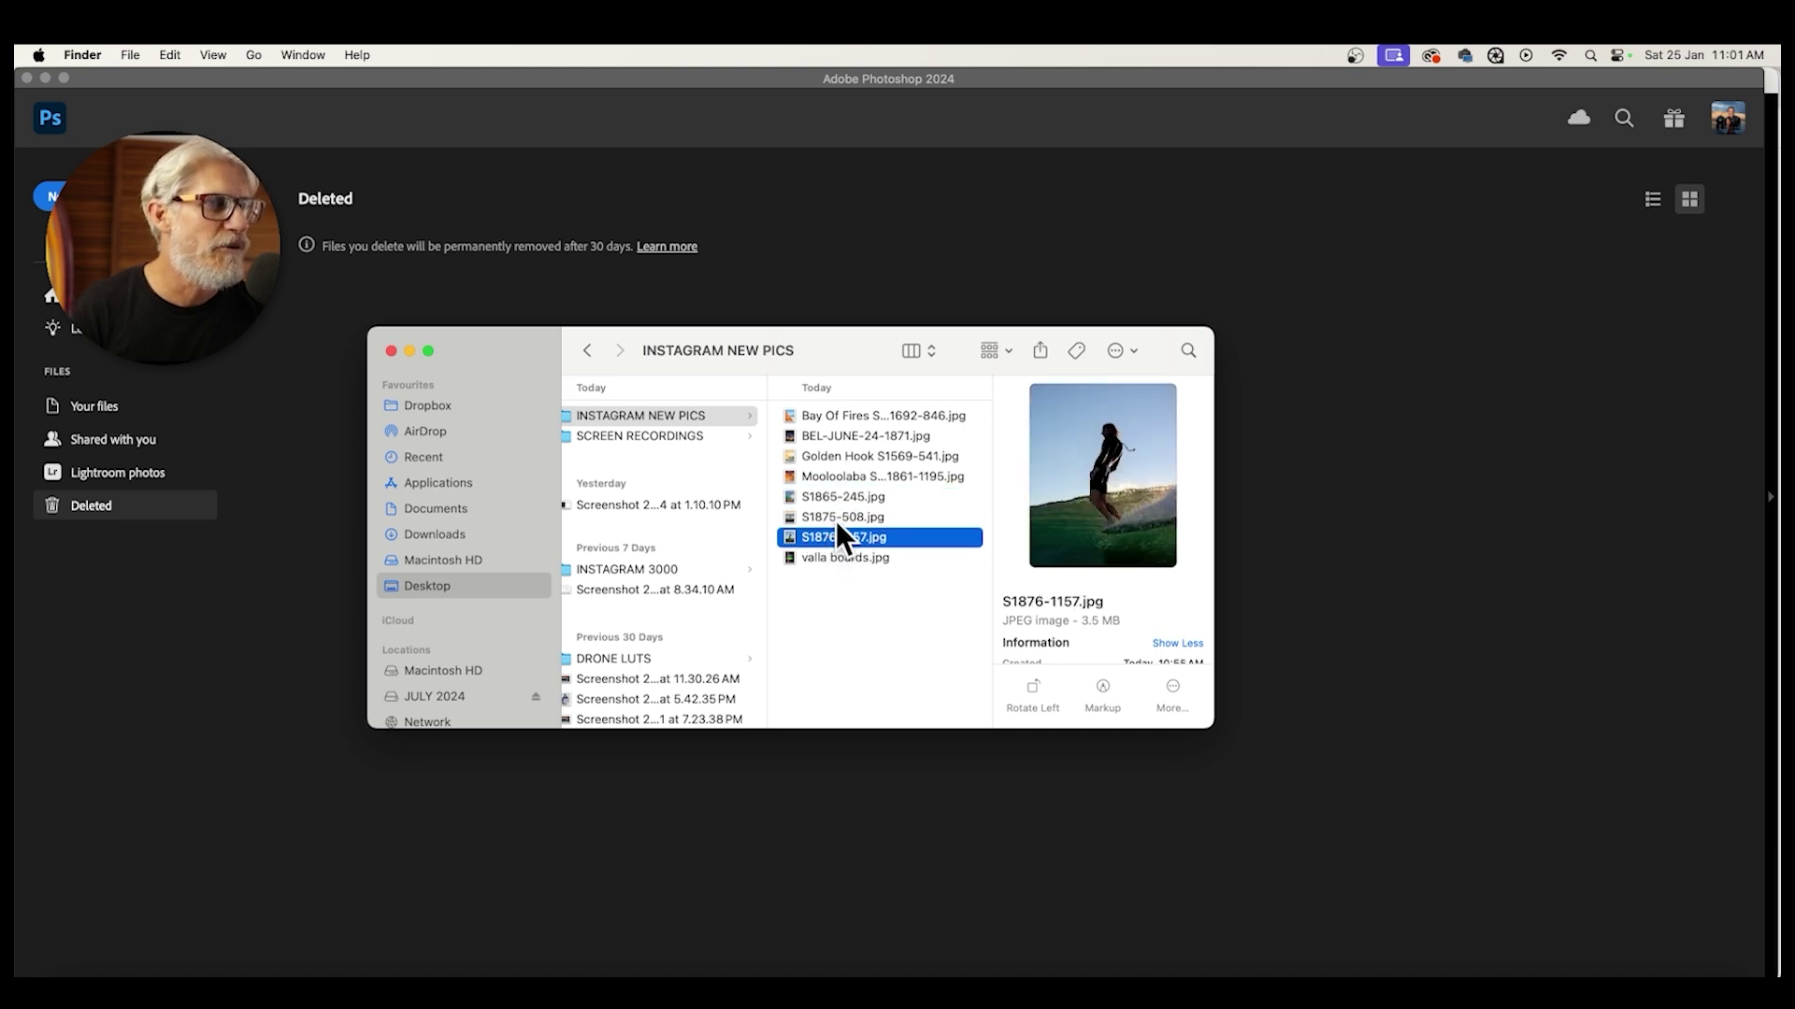
key(Up)
key(Up)
key(Up)
key(Up)
key(Up)
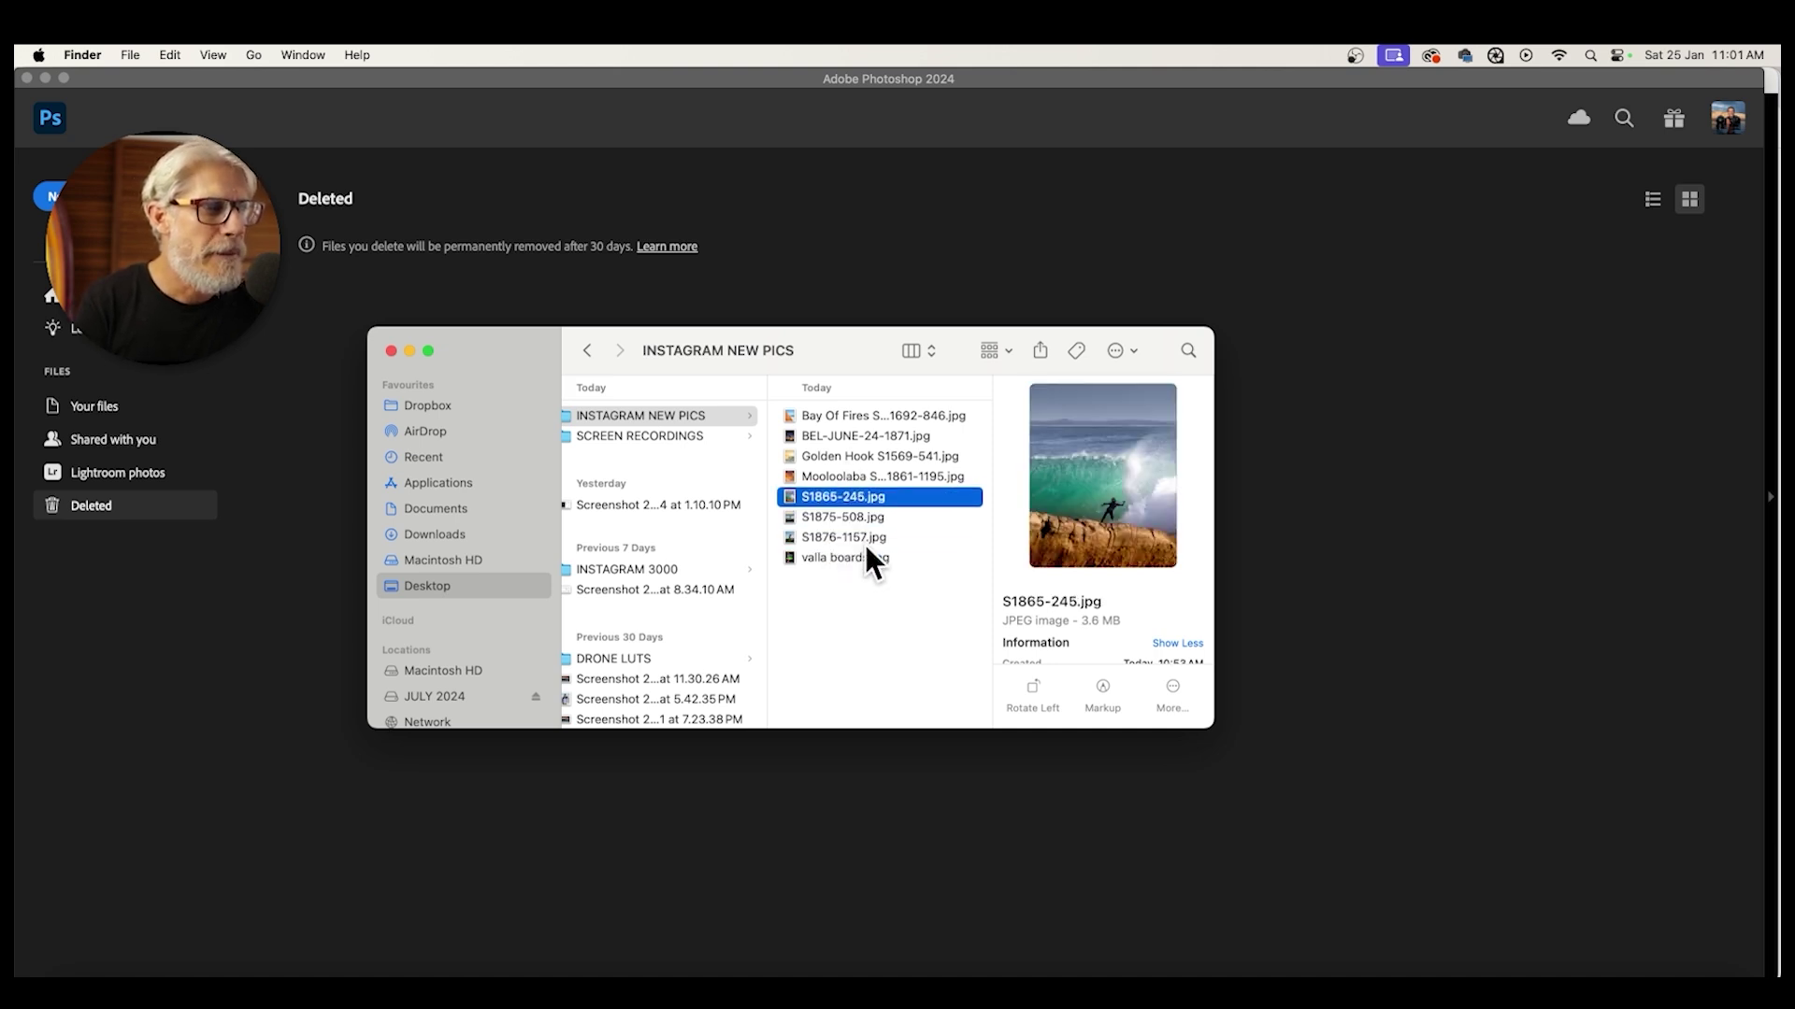
key(Up)
key(Down)
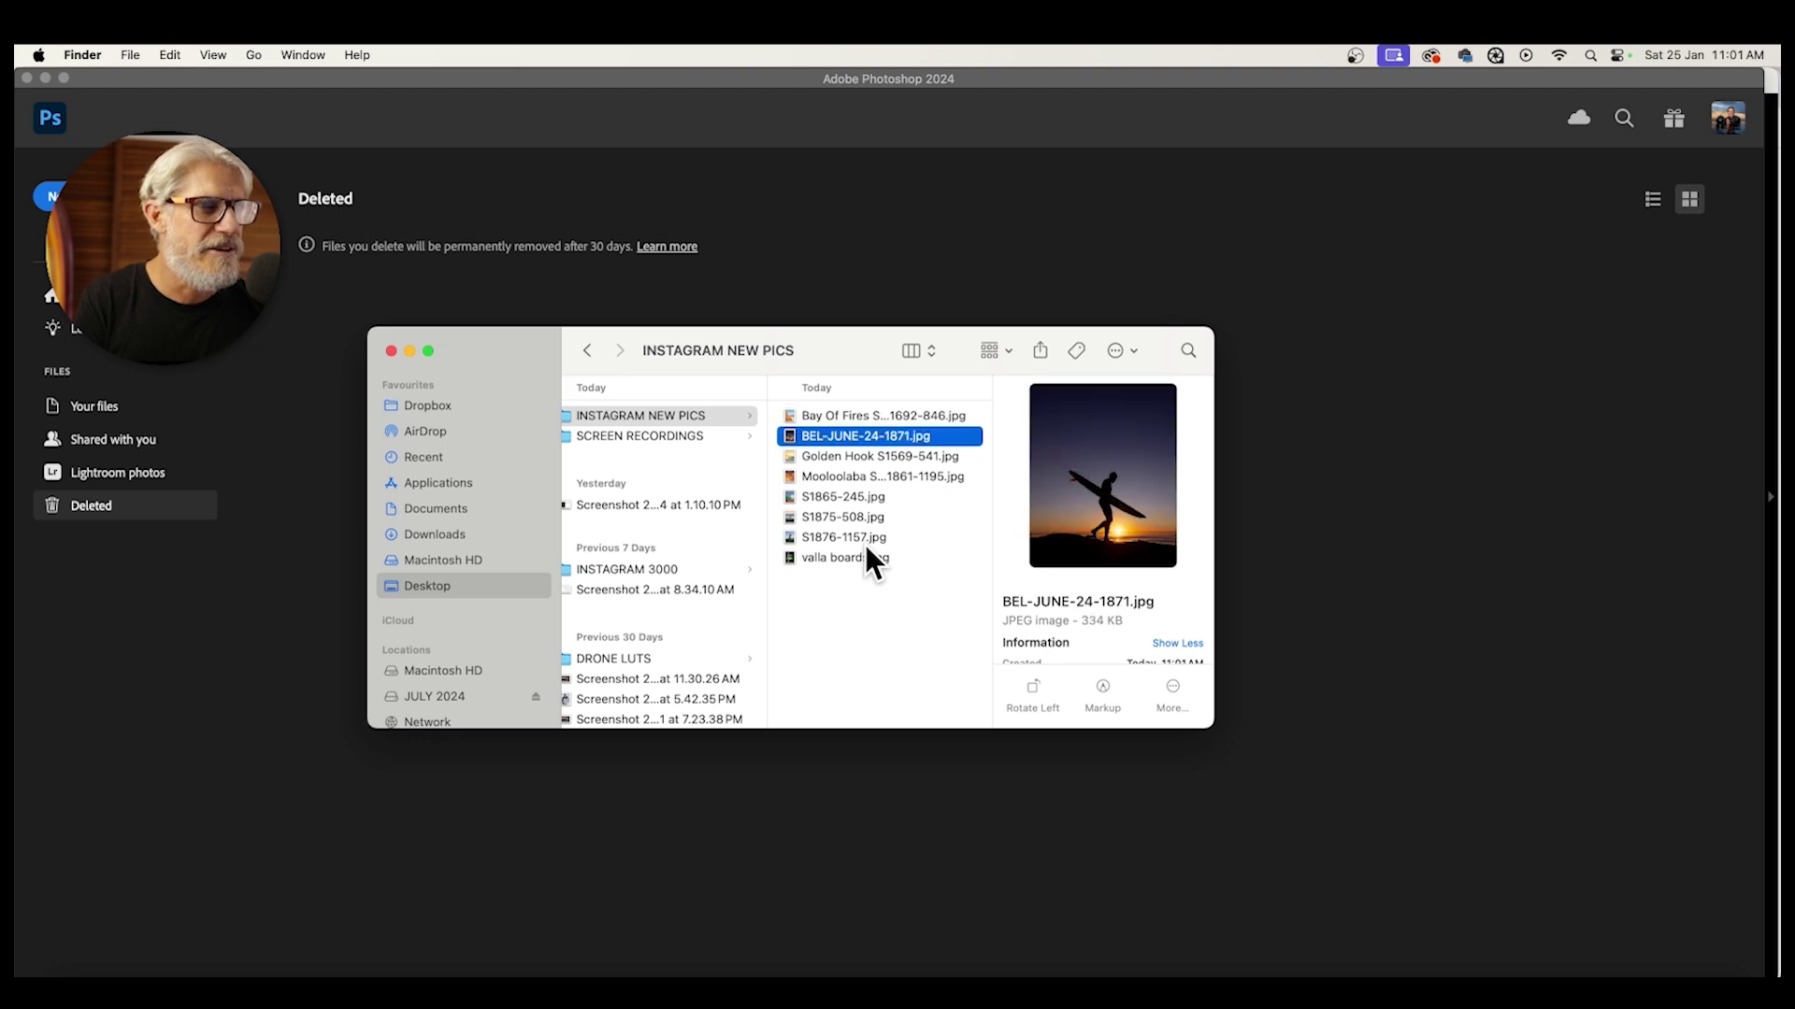
key(space)
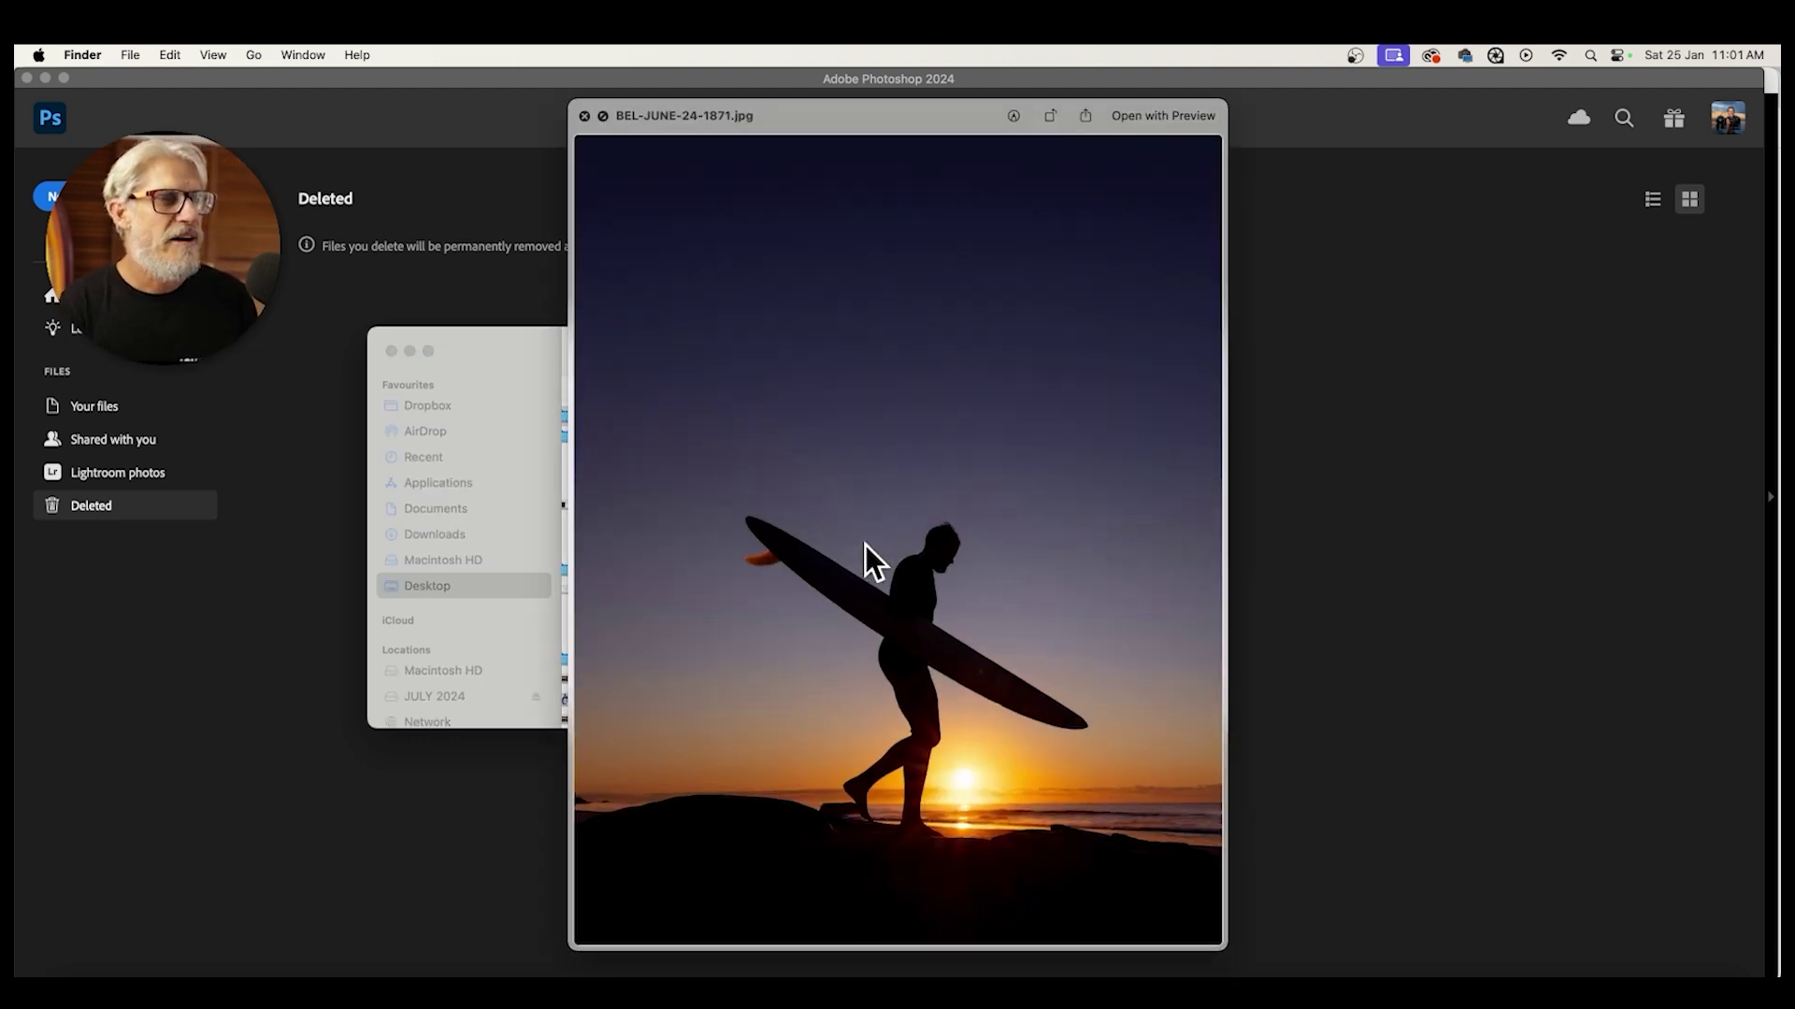
click(583, 116)
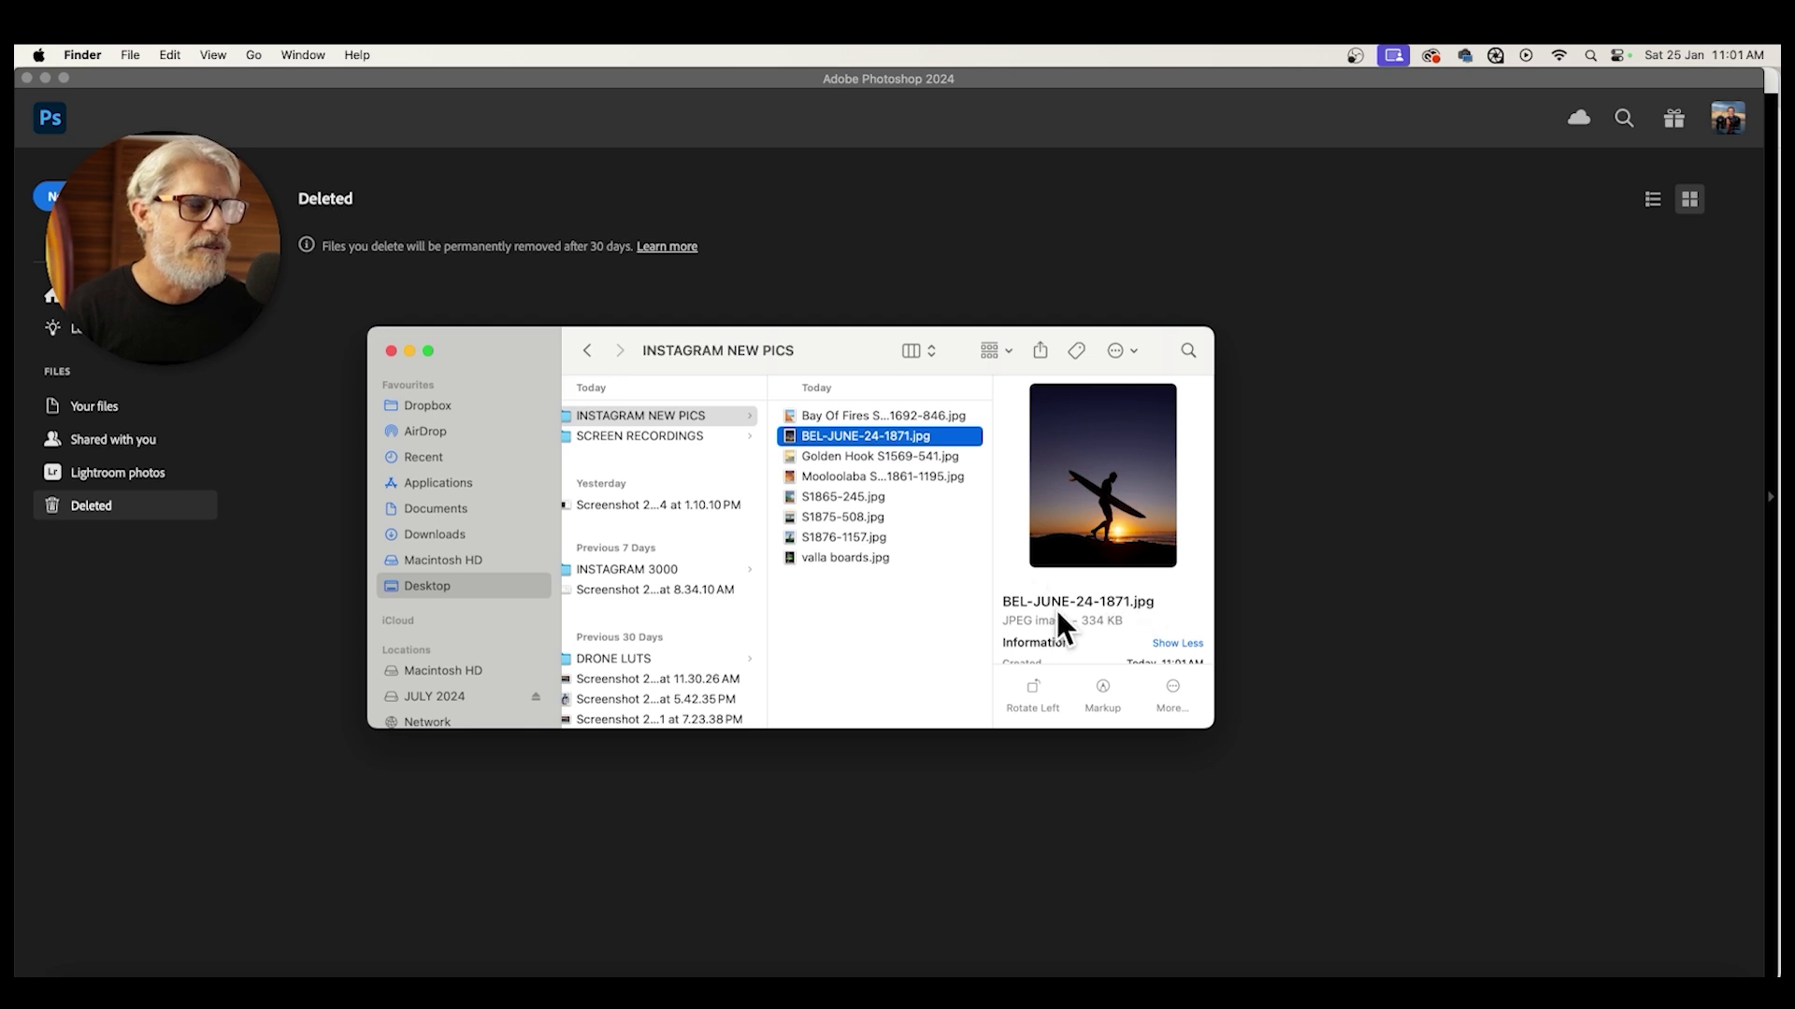
- Check that BEL-JUNE-24-1871.jpg is 2000×2500 px, then share it via AirDrop
scroll(1057, 609, down, 3)
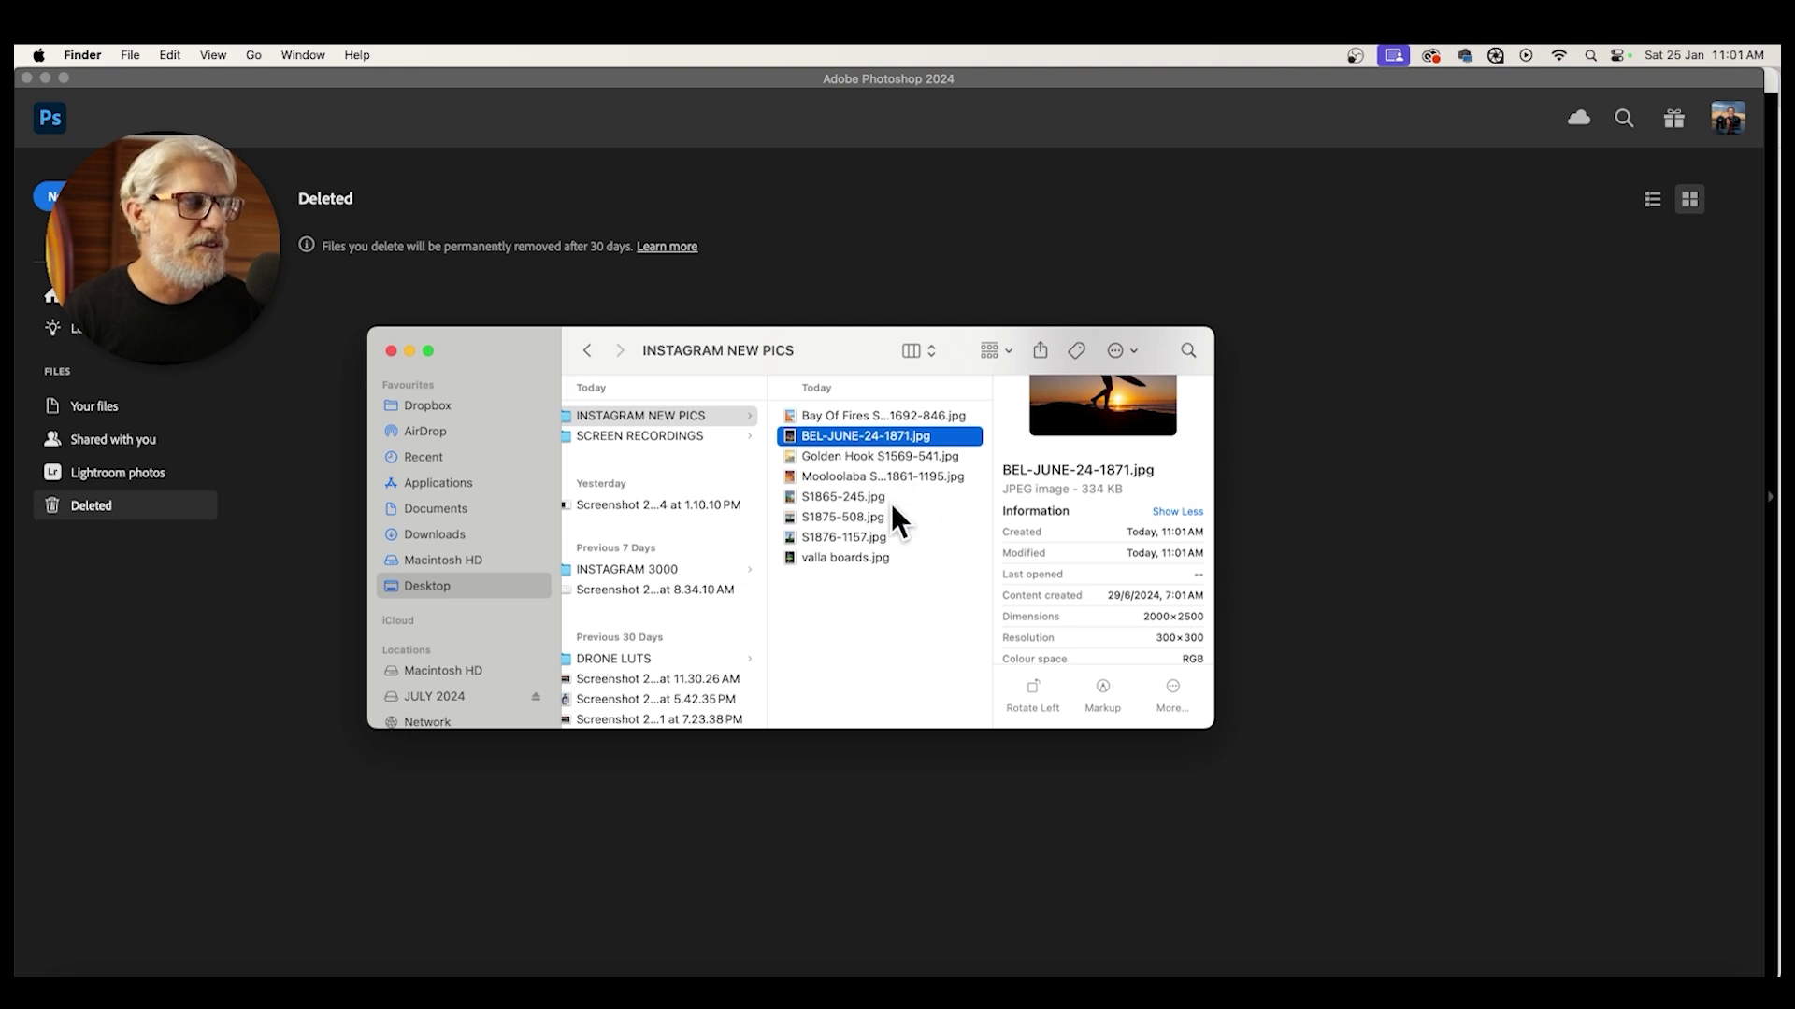
click(1040, 359)
click(986, 566)
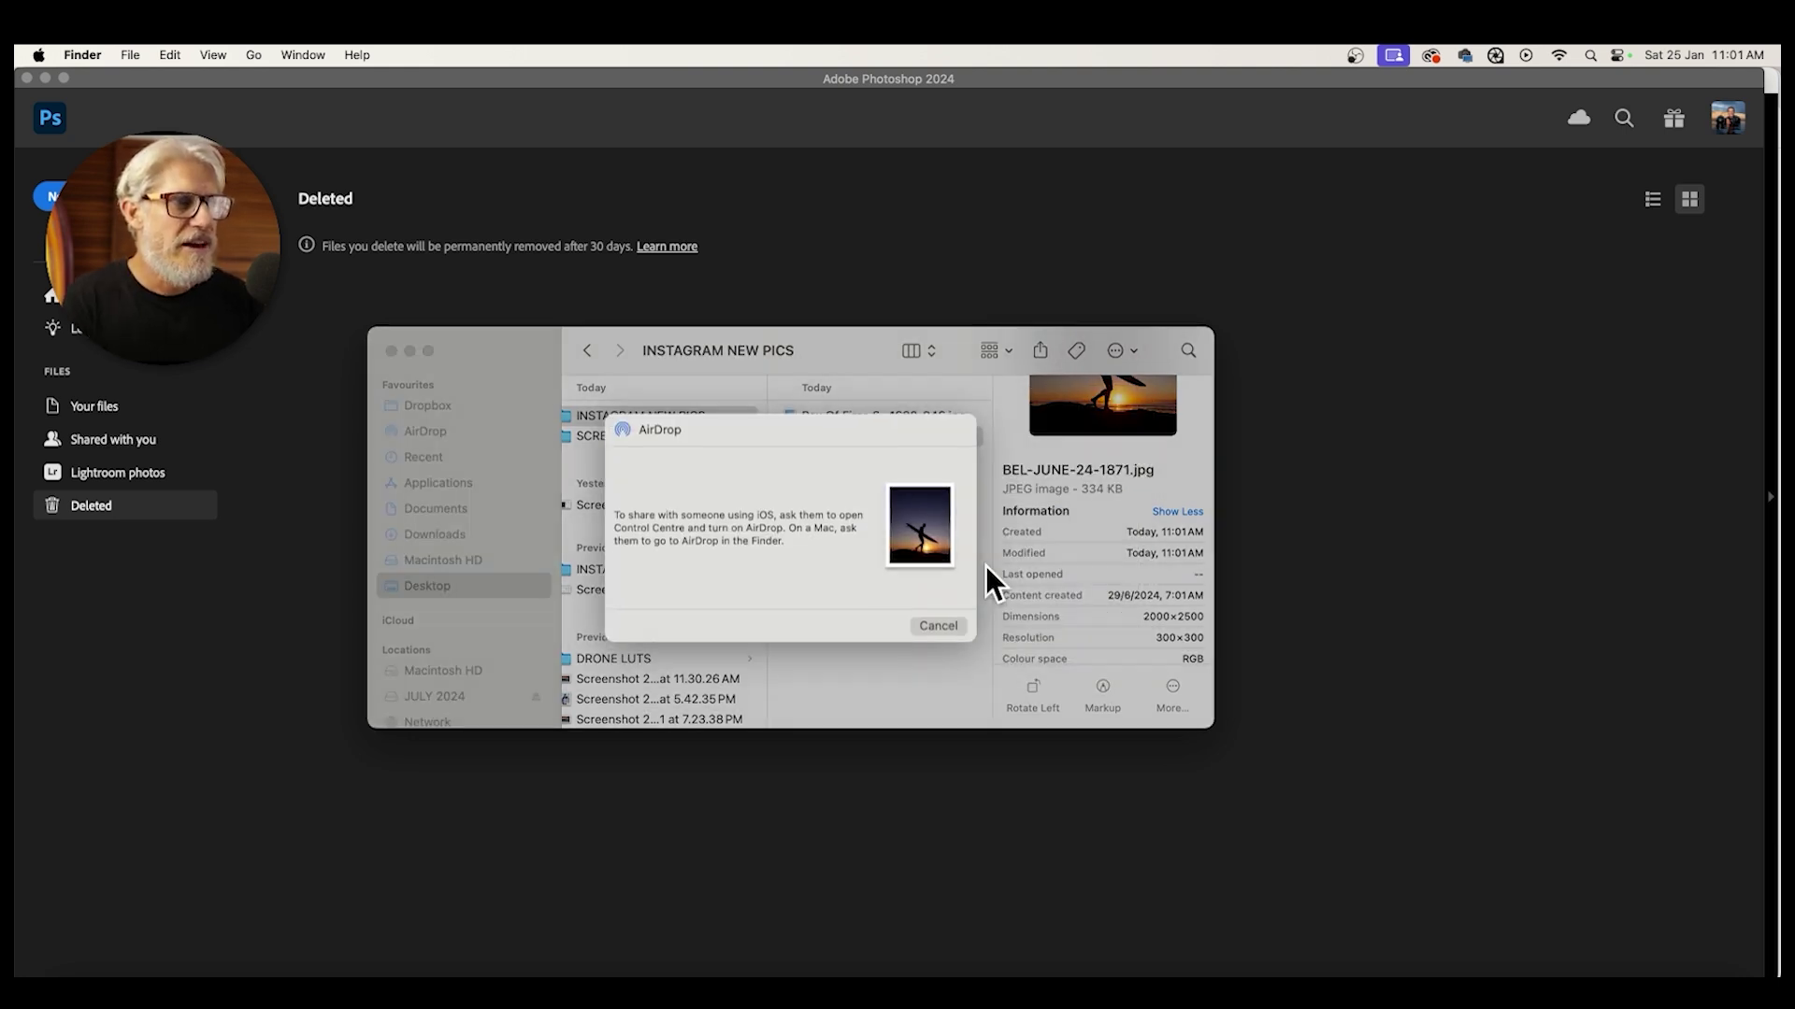